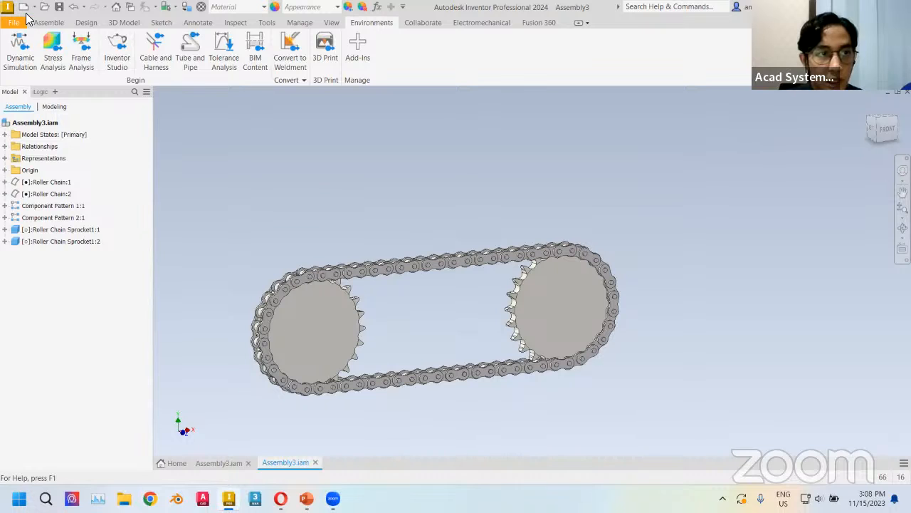
# Create a new assembly from the metric Standard (mm).iam template
pyautogui.click(24, 7)
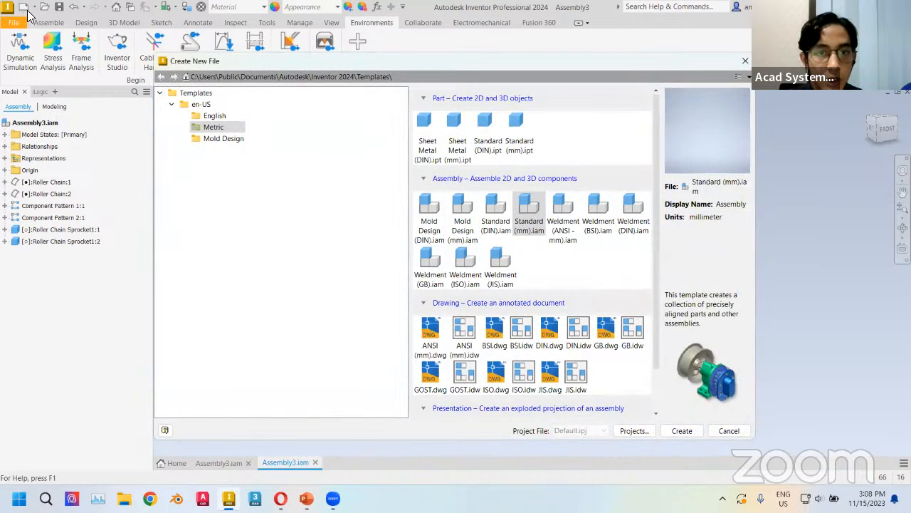
pyautogui.click(528, 210)
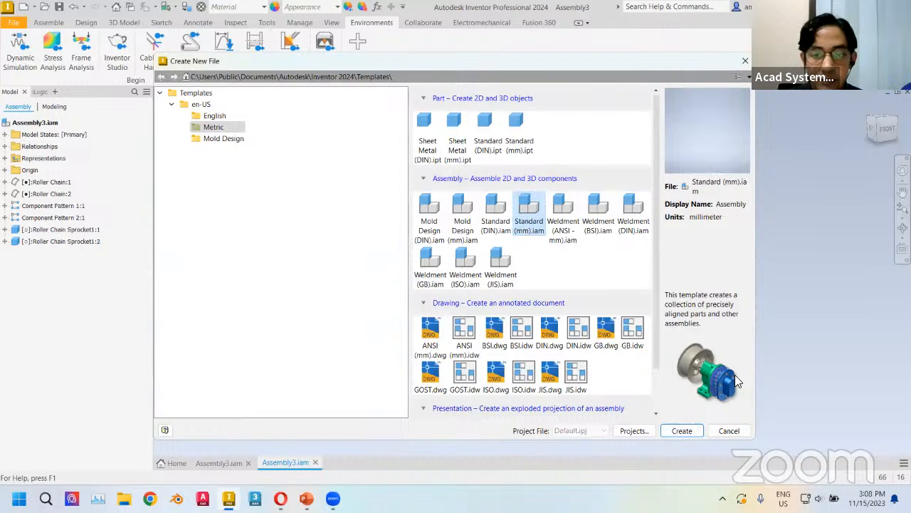
pyautogui.click(687, 430)
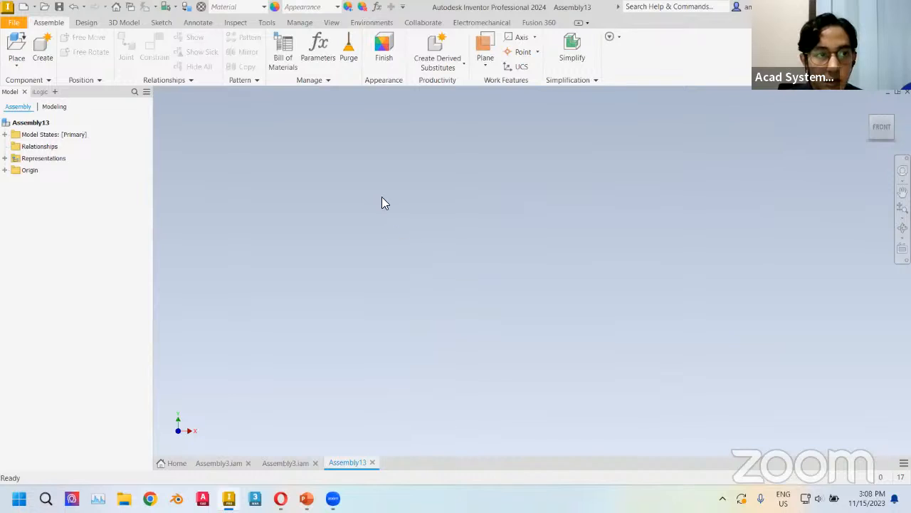
# Start the Roller Chains generator and save the assembly on the Desktop as Roller Chain
pyautogui.click(86, 23)
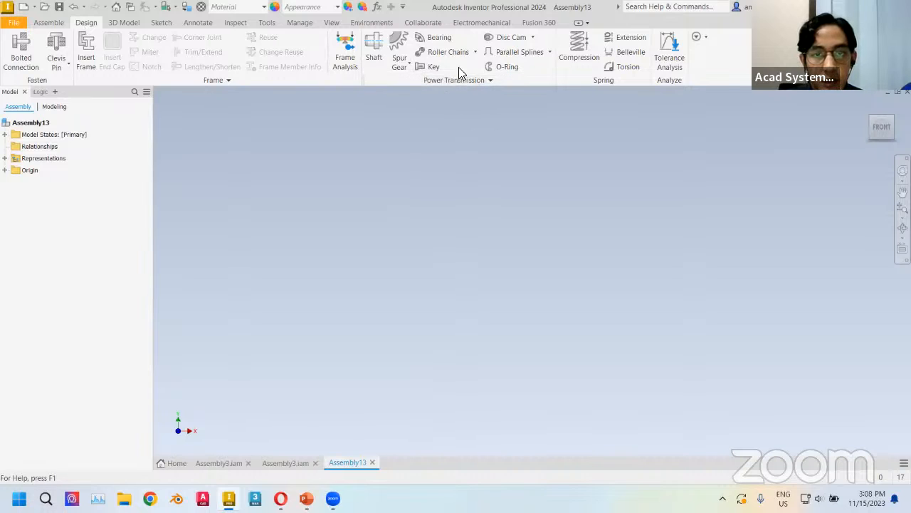
pyautogui.click(476, 56)
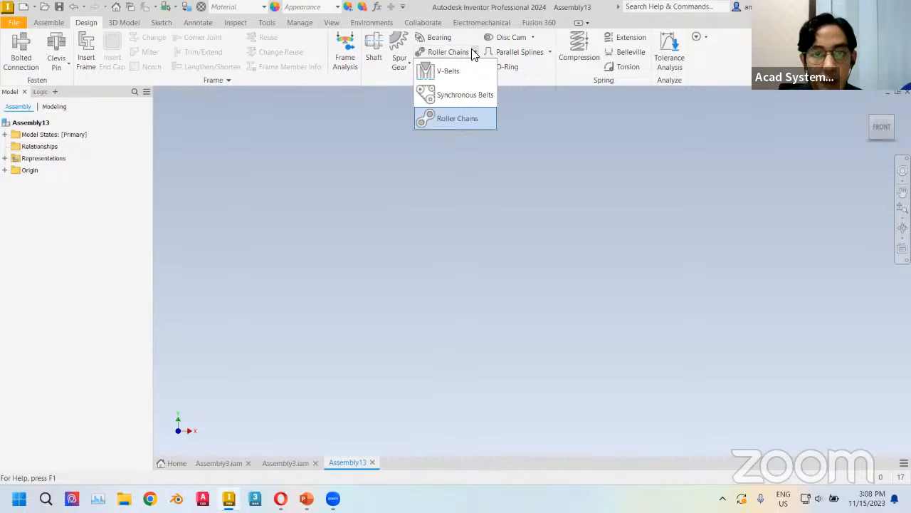
pyautogui.click(459, 118)
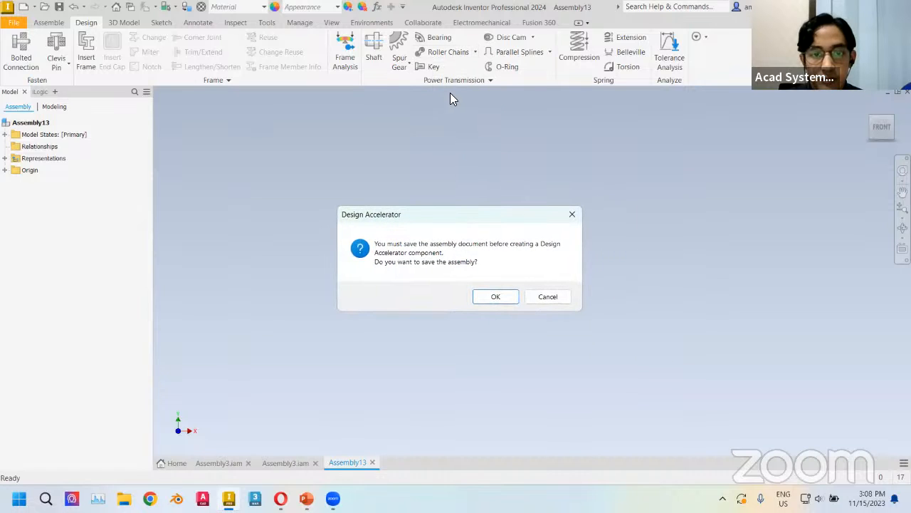
pyautogui.moveTo(460, 215); pyautogui.dragTo(466, 220)
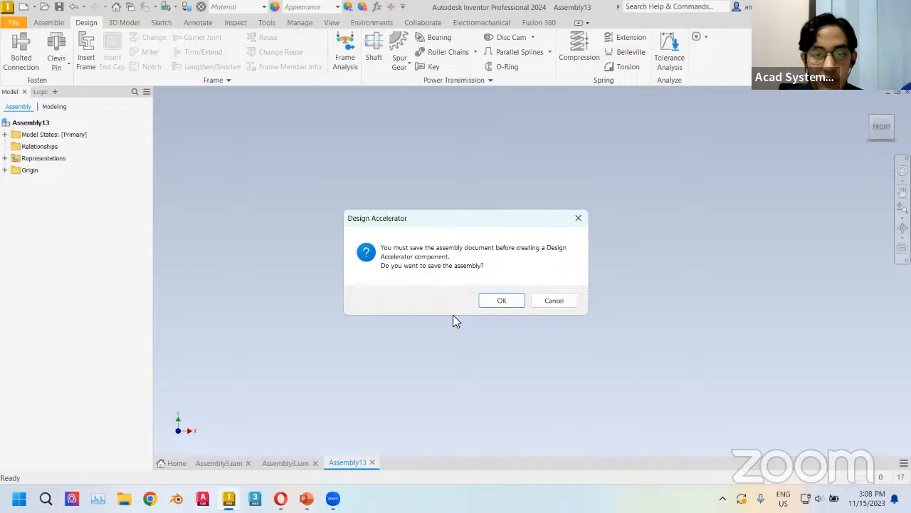
pyautogui.click(491, 302)
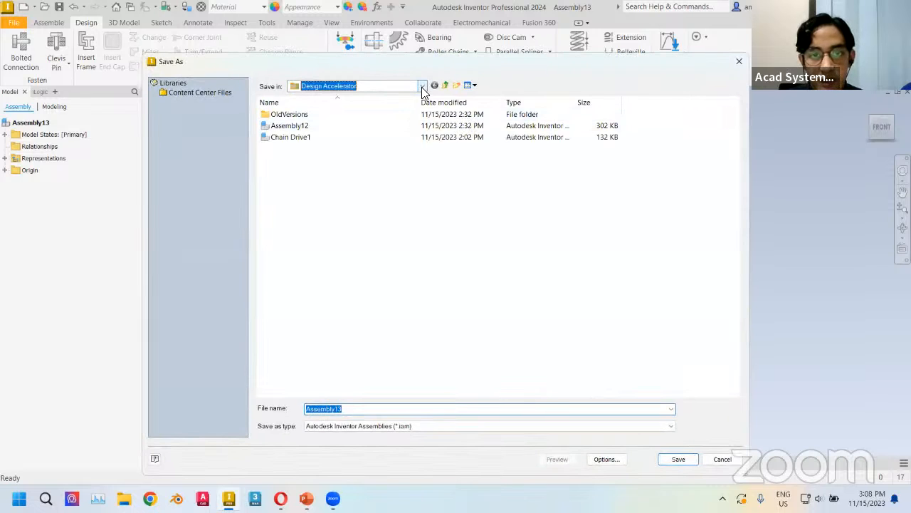
pyautogui.click(423, 86)
pyautogui.click(360, 155)
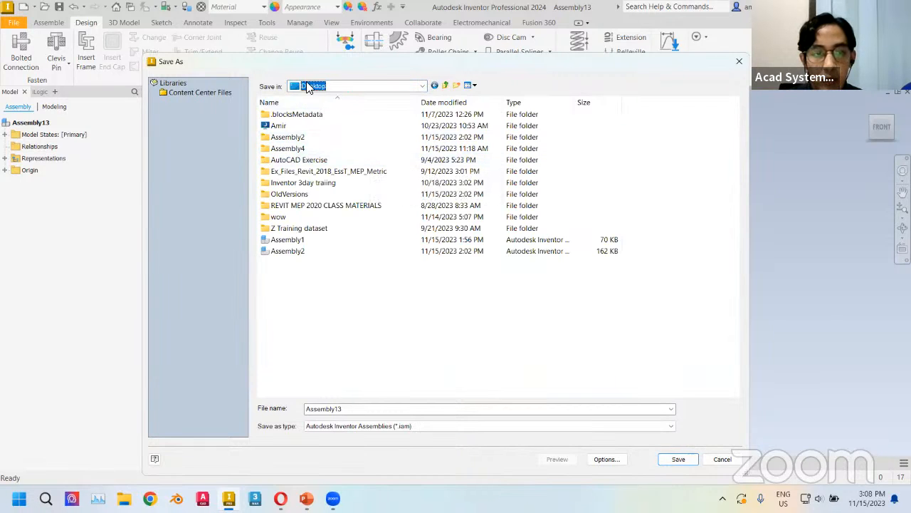
pyautogui.doubleClick(350, 408)
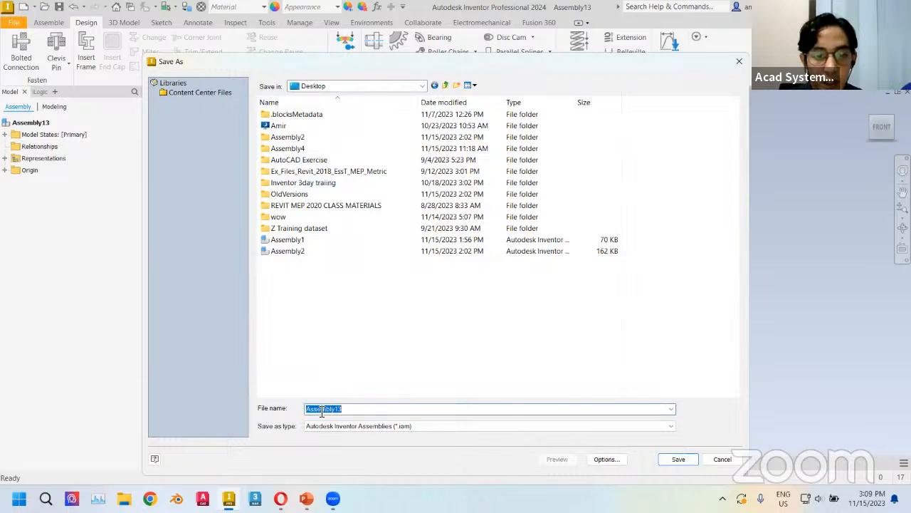
pyautogui.write('Roller Chain')
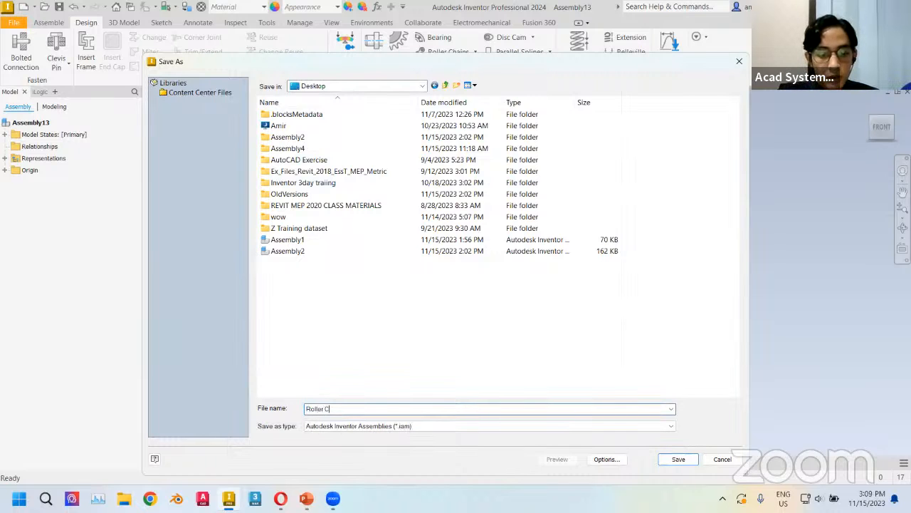
pyautogui.click(678, 459)
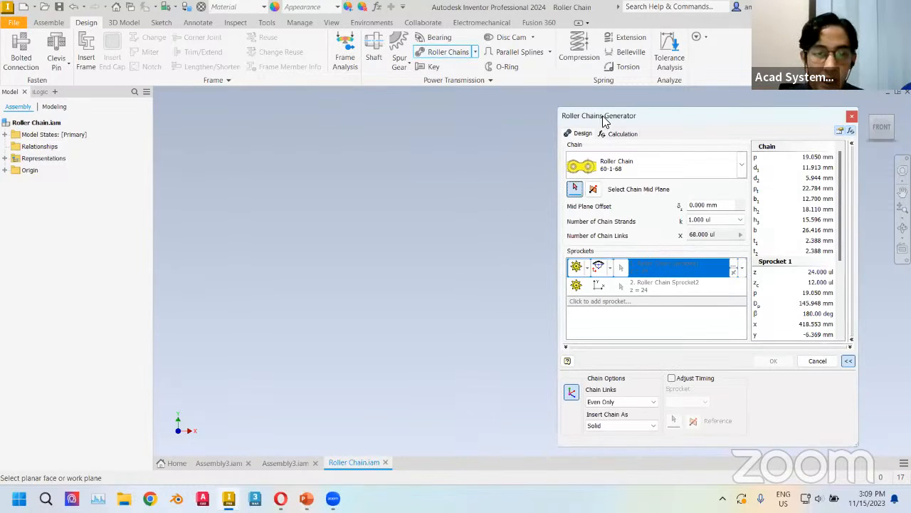
# Choose the 60-1 chain from the ASME B29.1M precision power transmission roller chains
pyautogui.moveTo(604, 121); pyautogui.dragTo(335, 123)
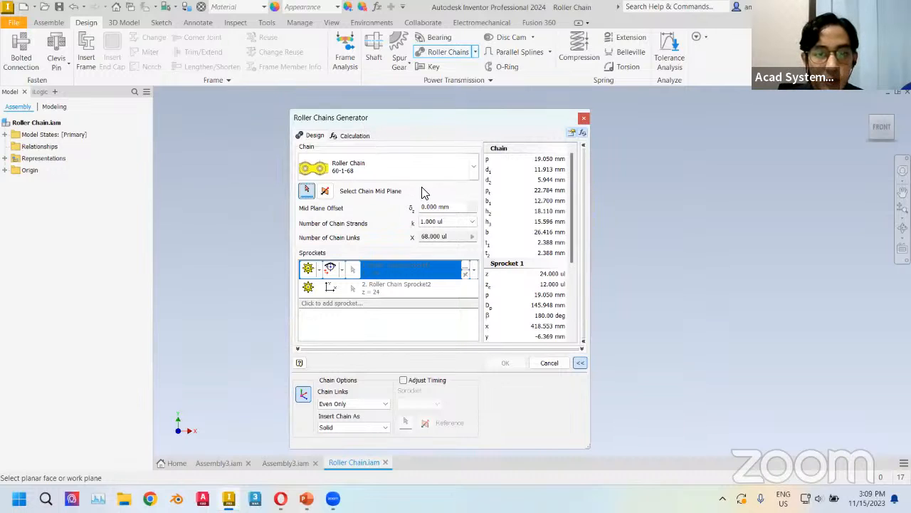
pyautogui.click(472, 167)
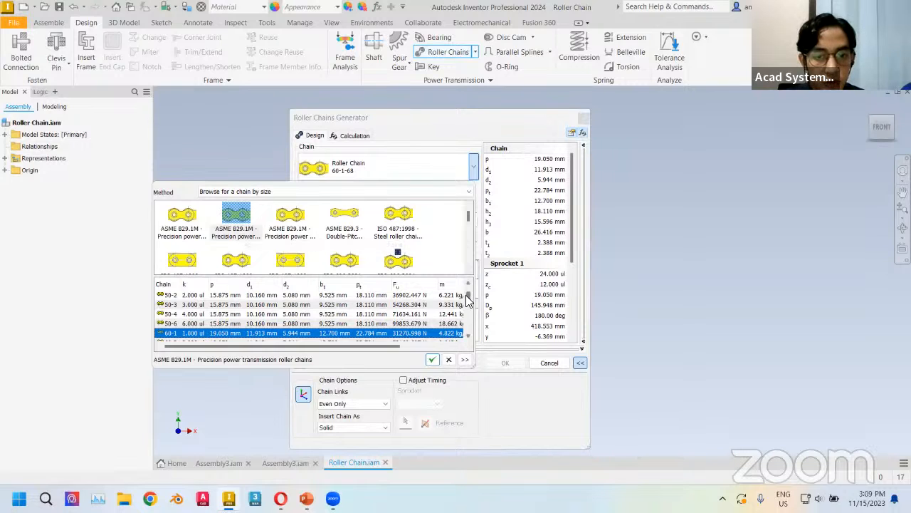
pyautogui.scroll(-1, 470, 301)
pyautogui.scroll(-1, 470, 301)
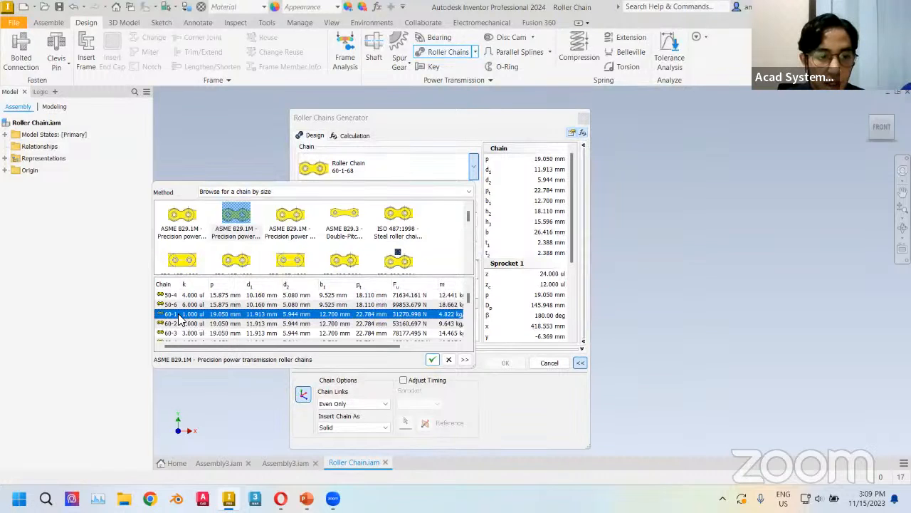
pyautogui.click(433, 361)
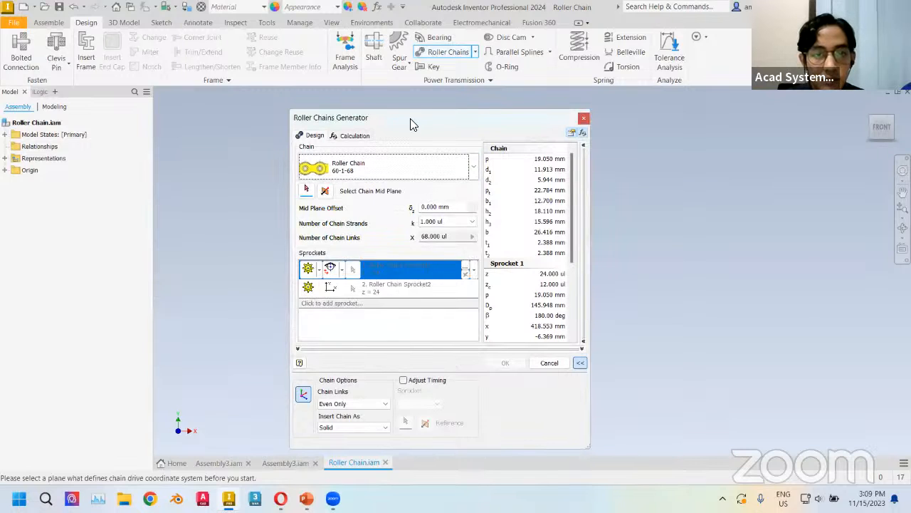
# Set the assembly's XY Plane as the chain mid plane
pyautogui.moveTo(411, 118); pyautogui.dragTo(705, 121)
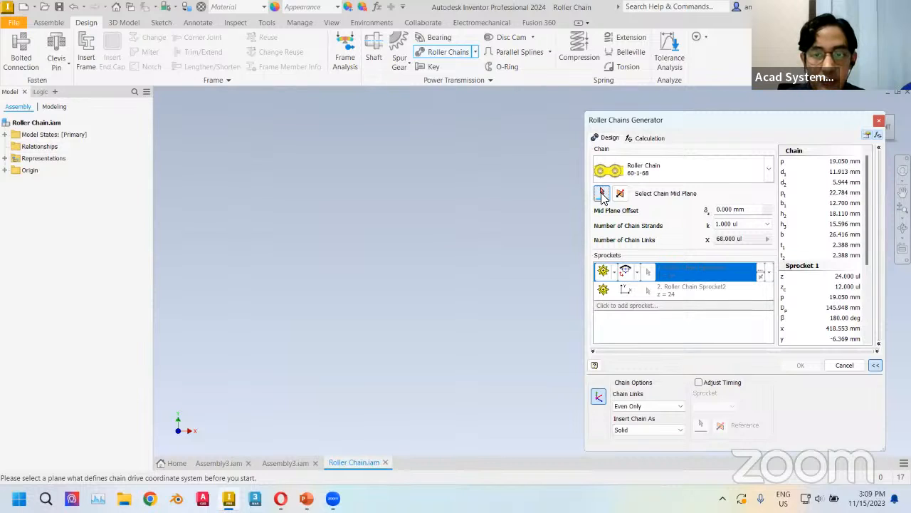
pyautogui.click(602, 194)
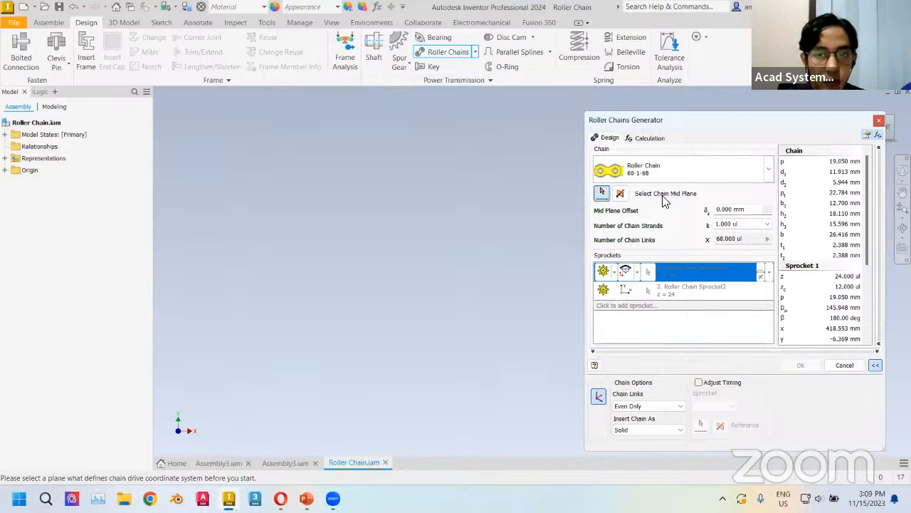
pyautogui.click(6, 170)
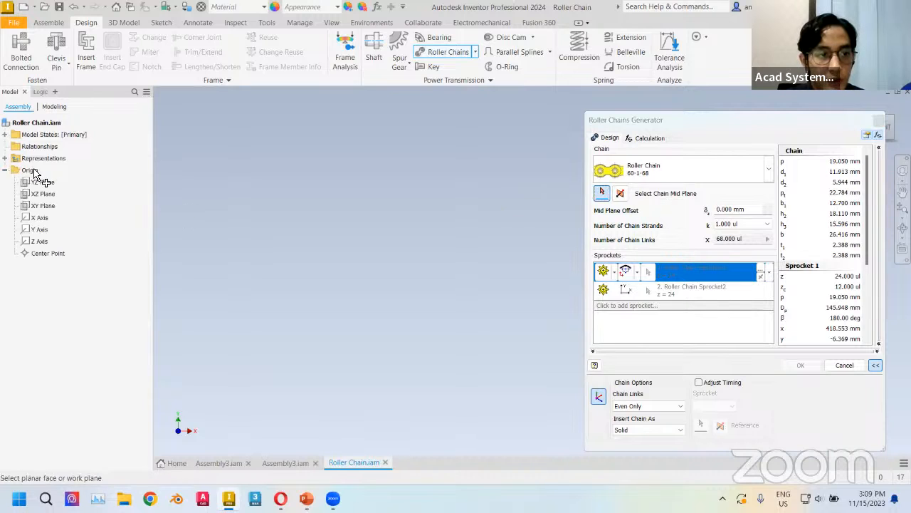
pyautogui.click(42, 206)
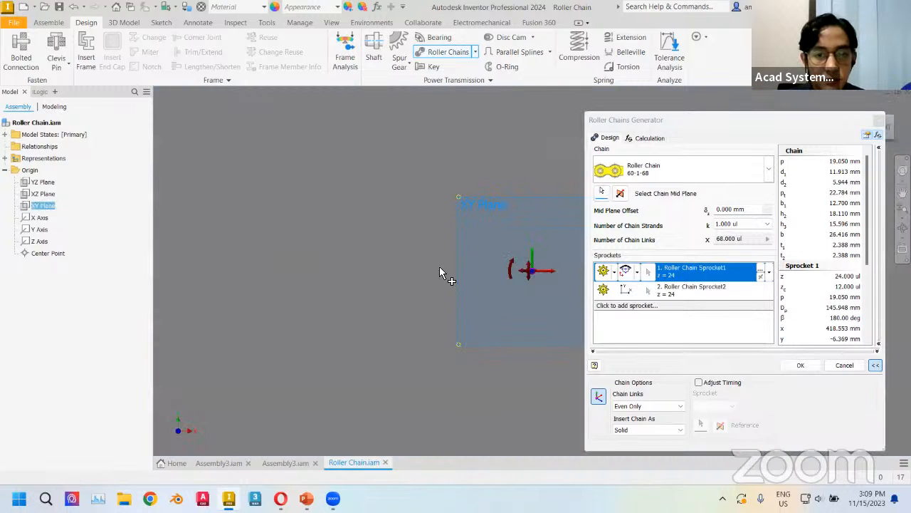
pyautogui.moveTo(496, 253); pyautogui.dragTo(296, 259, button='middle')
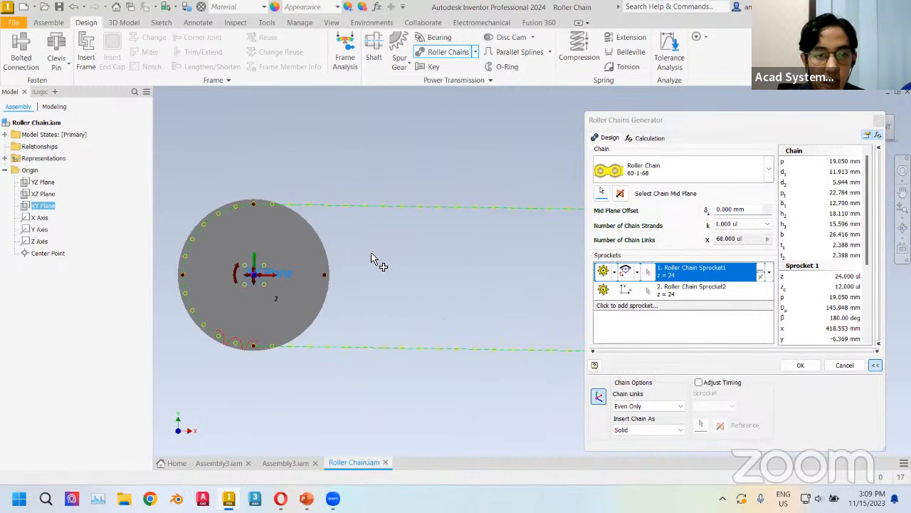
pyautogui.scroll(-3, 399, 258)
pyautogui.moveTo(402, 258); pyautogui.dragTo(370, 275, button='middle')
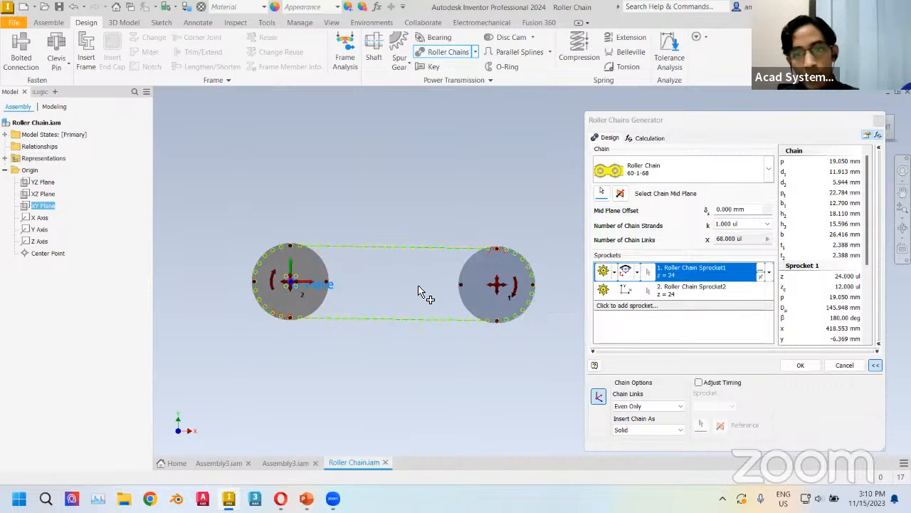
pyautogui.moveTo(439, 292)
pyautogui.keyDown('shift'); pyautogui.mouseDown(button='middle')
pyautogui.moveTo(424, 282)
pyautogui.moveTo(405, 289)
pyautogui.moveTo(405, 307)
pyautogui.mouseUp(button='middle'); pyautogui.keyUp('shift')
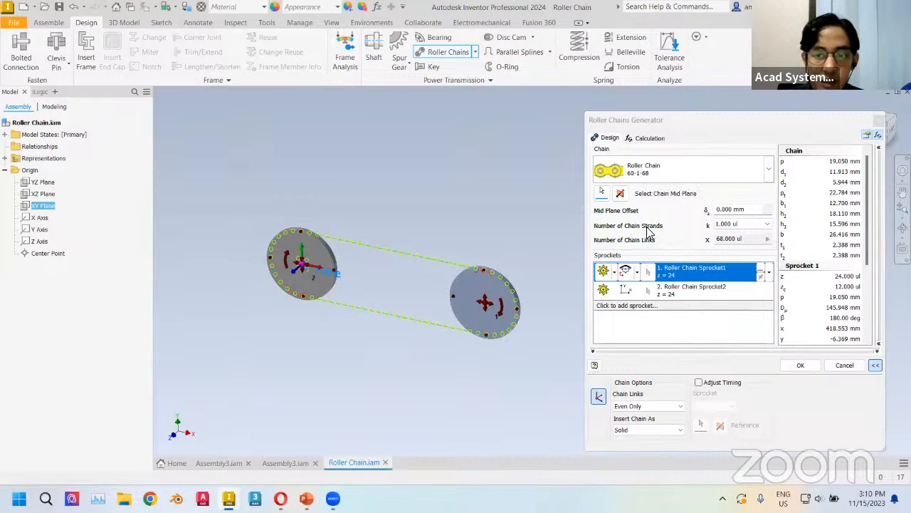
# Try 3 chain strands and return the number of strands to 1
pyautogui.click(739, 225)
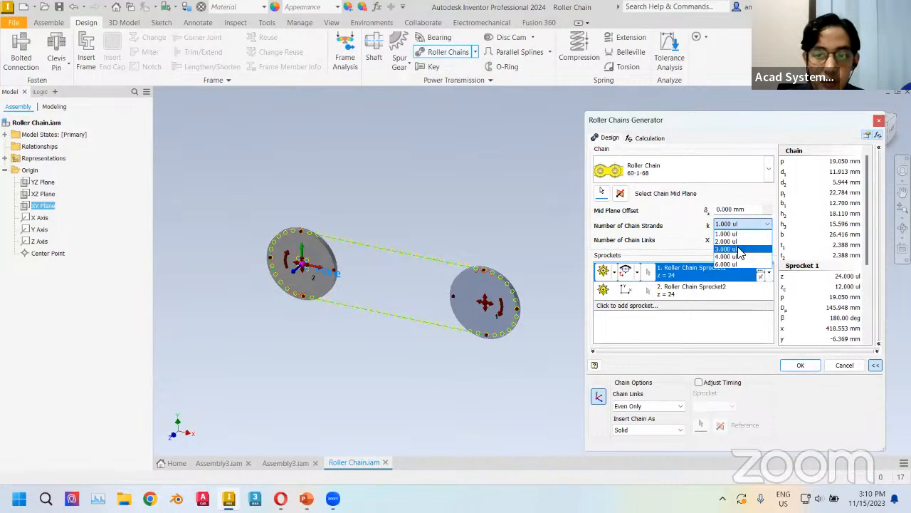
pyautogui.click(739, 249)
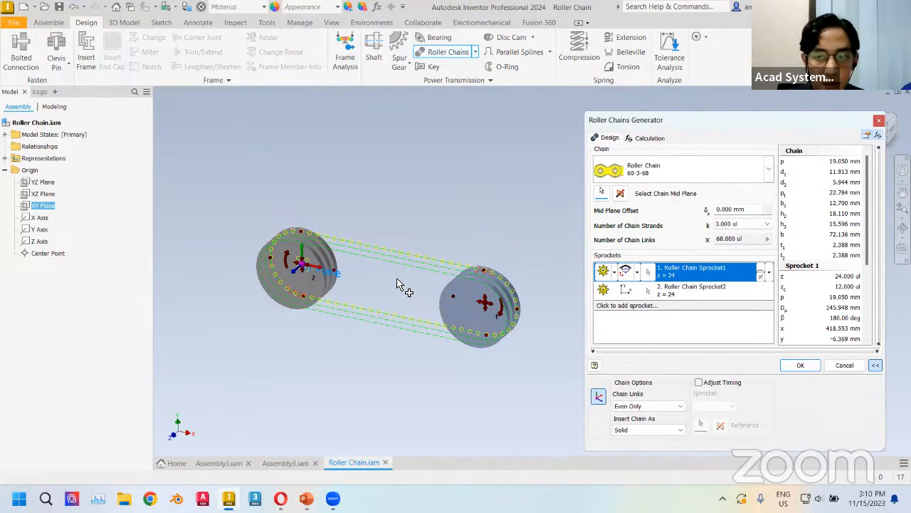
pyautogui.click(726, 226)
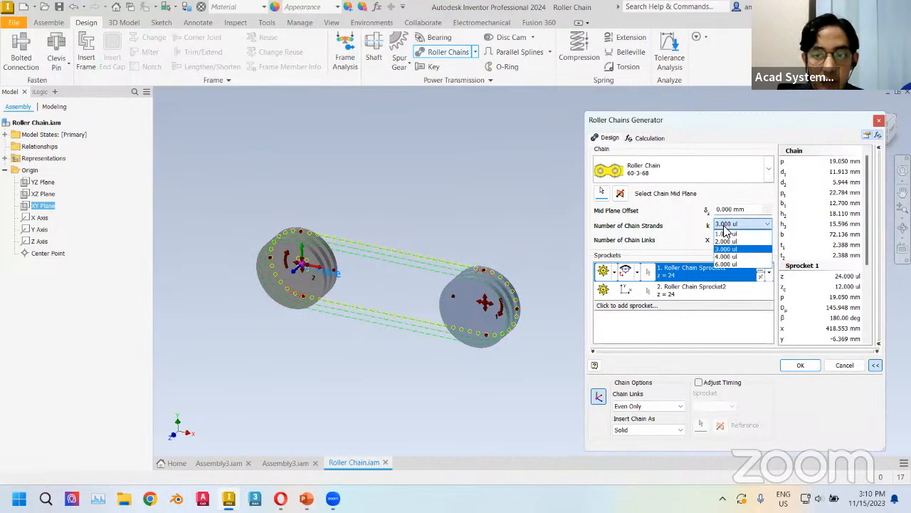
pyautogui.click(729, 234)
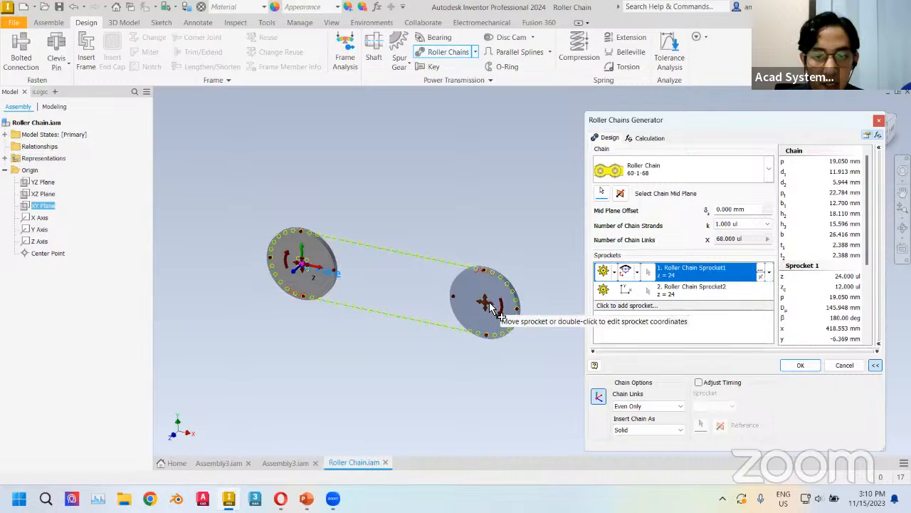
# Move sprocket 1 to about X 437 mm, Y -16 mm and set it to fixed position by coordinates
pyautogui.moveTo(487, 306)
pyautogui.mouseDown()
pyautogui.moveTo(434, 291)
pyautogui.moveTo(494, 310)
pyautogui.mouseUp()
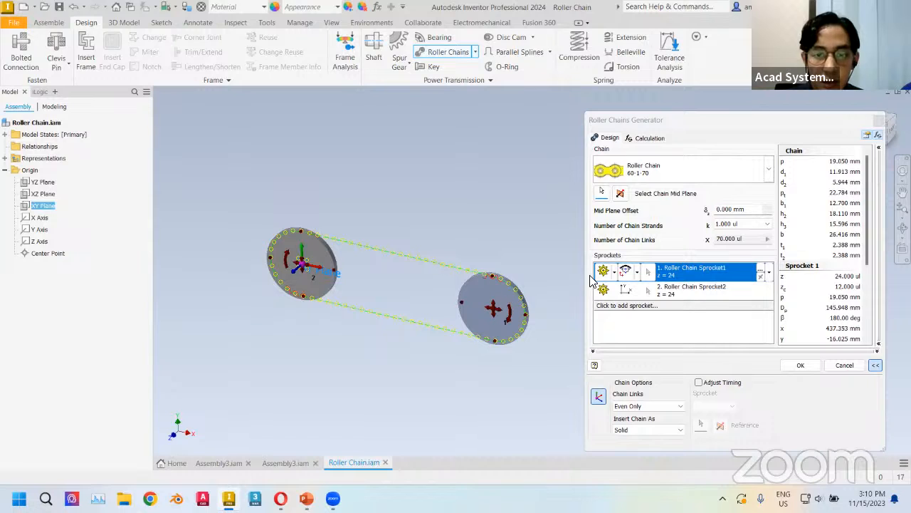
pyautogui.click(635, 272)
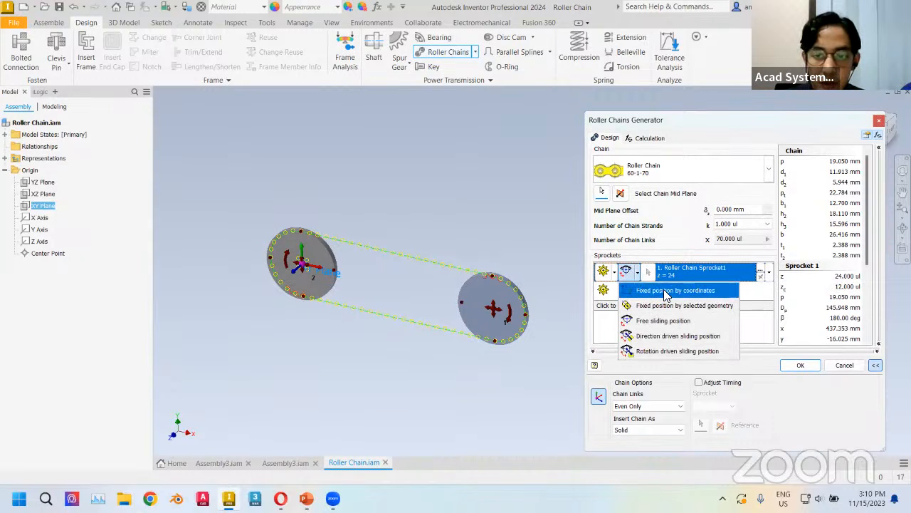
pyautogui.click(670, 290)
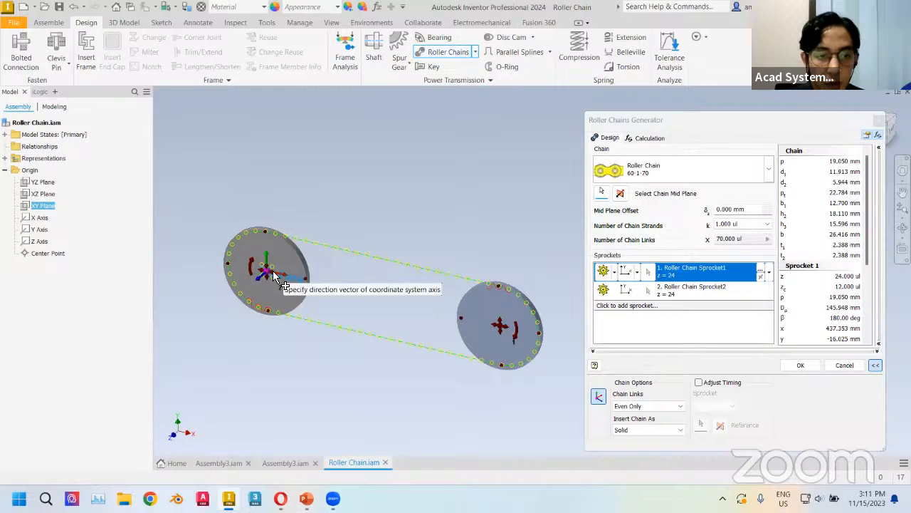
# Set the coordinates of sprocket 2 to X 0 and Y 0
pyautogui.click(274, 278)
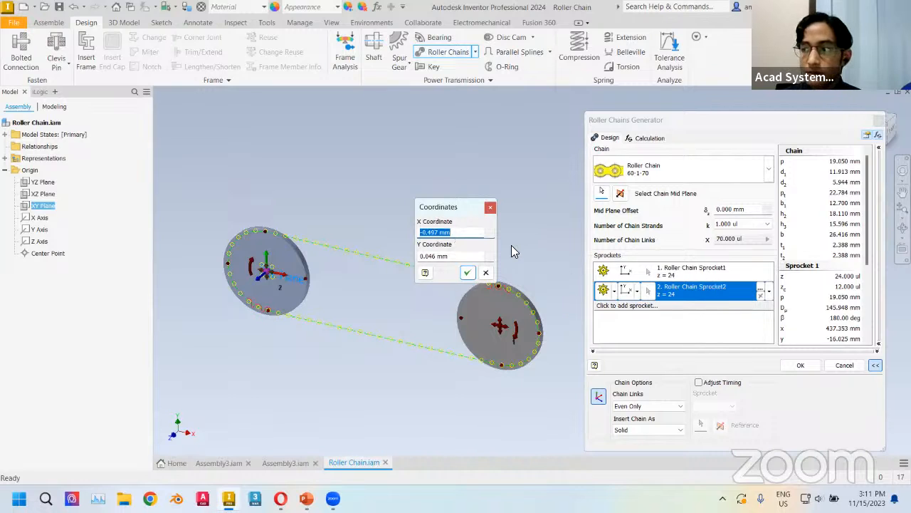
pyautogui.click(457, 257)
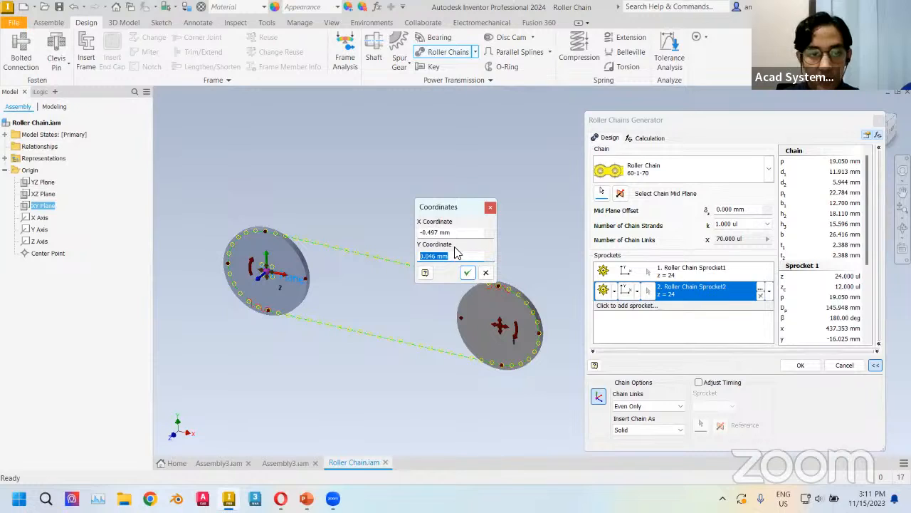
pyautogui.write('0')
pyautogui.click(469, 232)
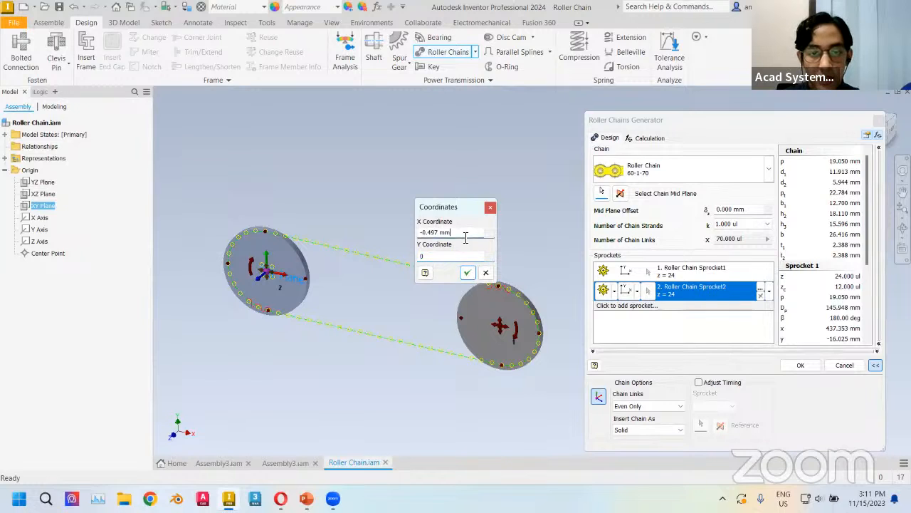
pyautogui.write('0')
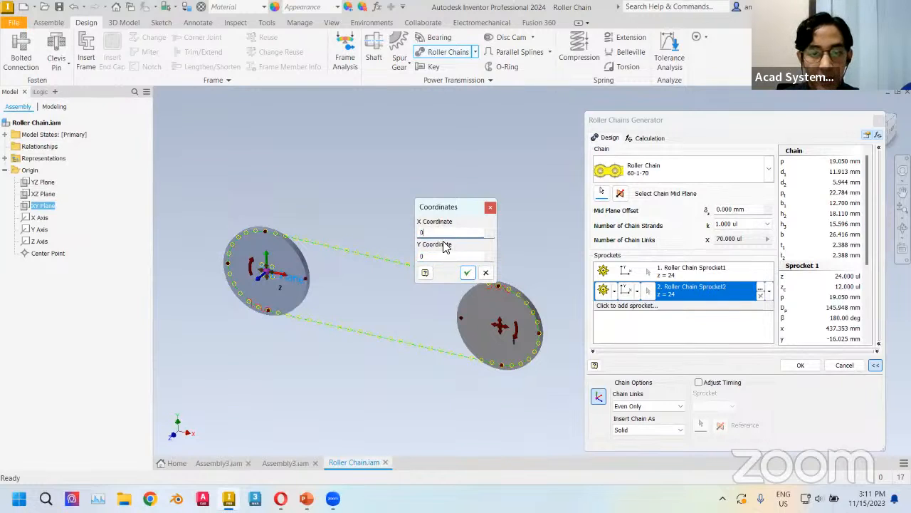
pyautogui.click(467, 272)
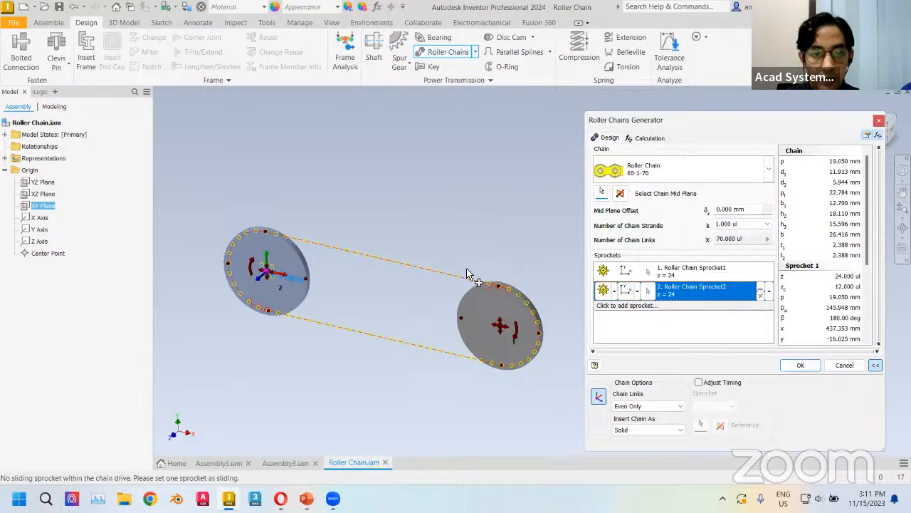
# Set the coordinates of sprocket 1 to X 362 mm and Y 0
pyautogui.click(502, 326)
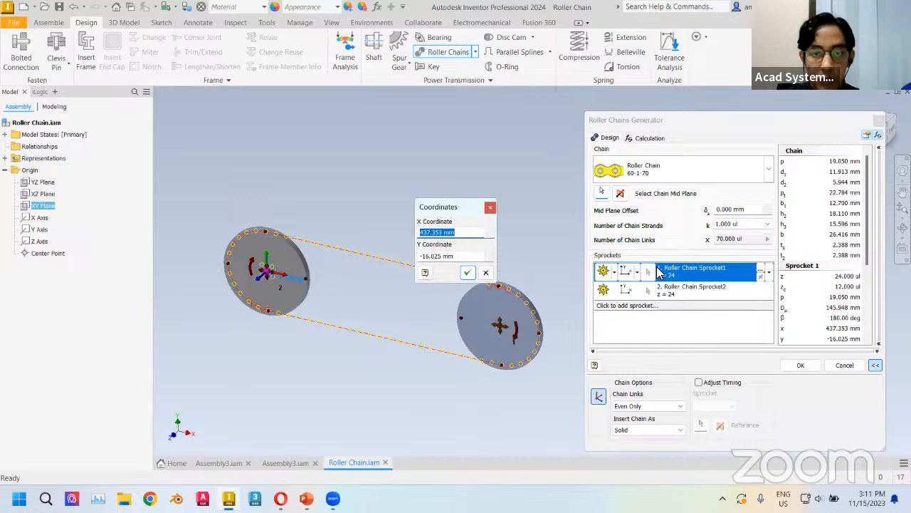
pyautogui.press('Tab')
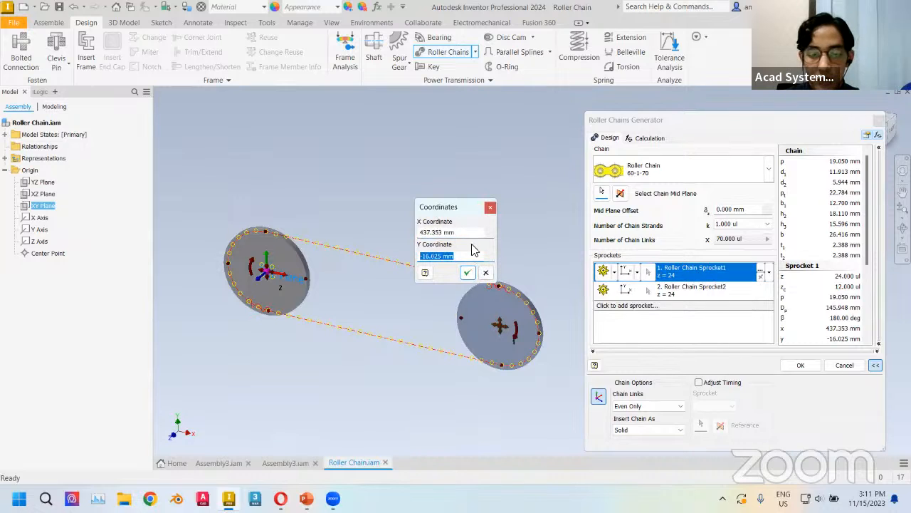
pyautogui.write('0')
pyautogui.press('Tab')
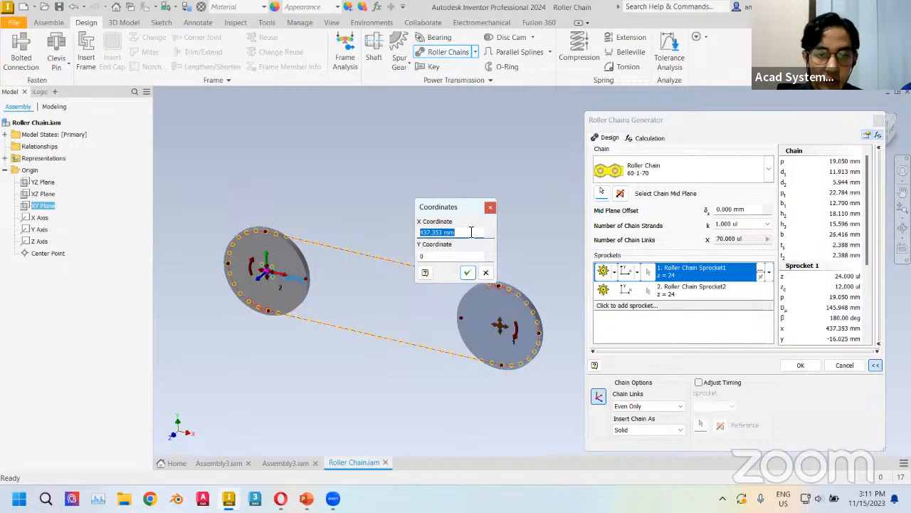
pyautogui.write('362')
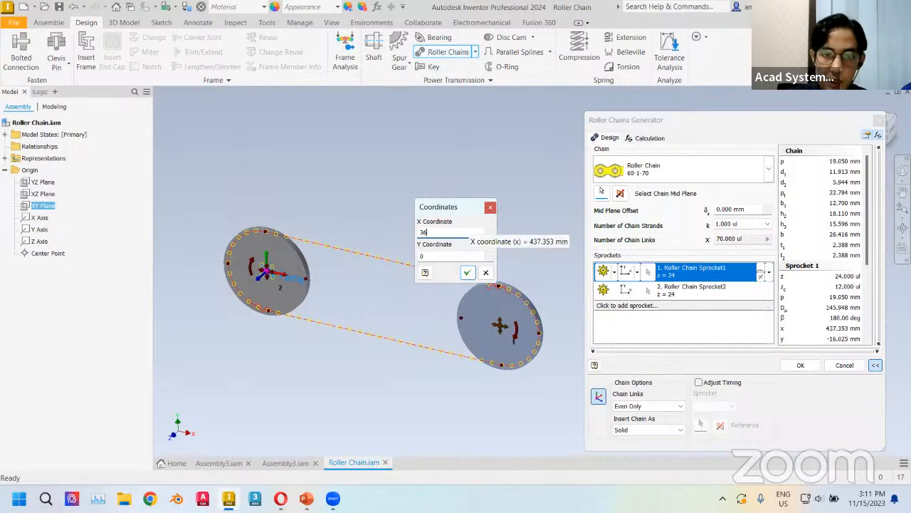
pyautogui.click(467, 274)
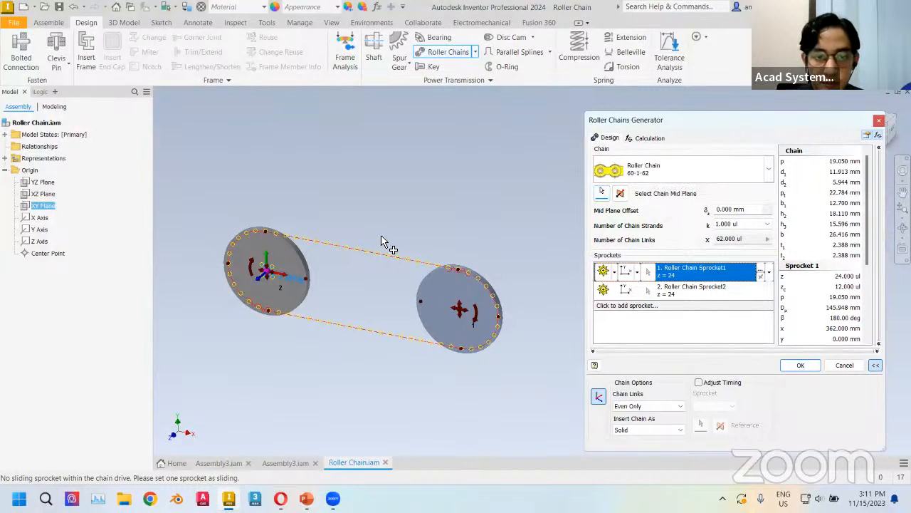
# Try inserting the chain as Sketch and return the option to Solid
pyautogui.click(645, 430)
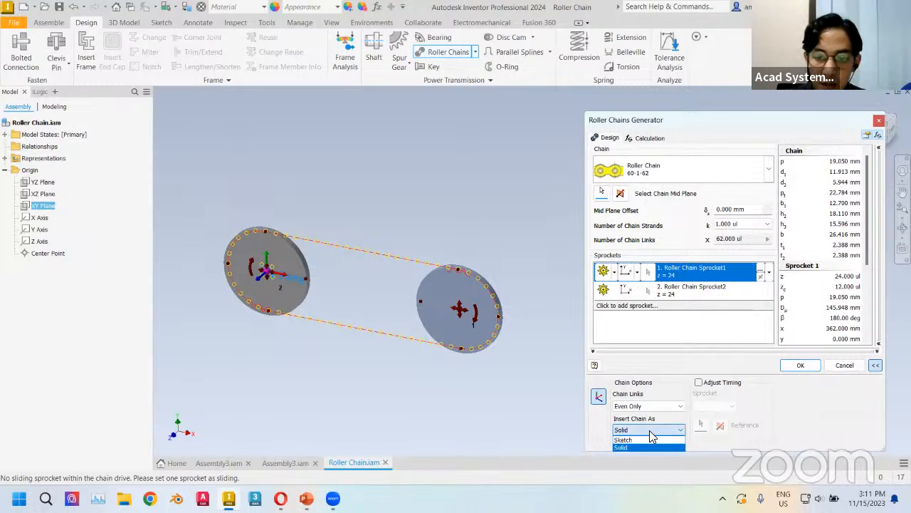
pyautogui.click(631, 440)
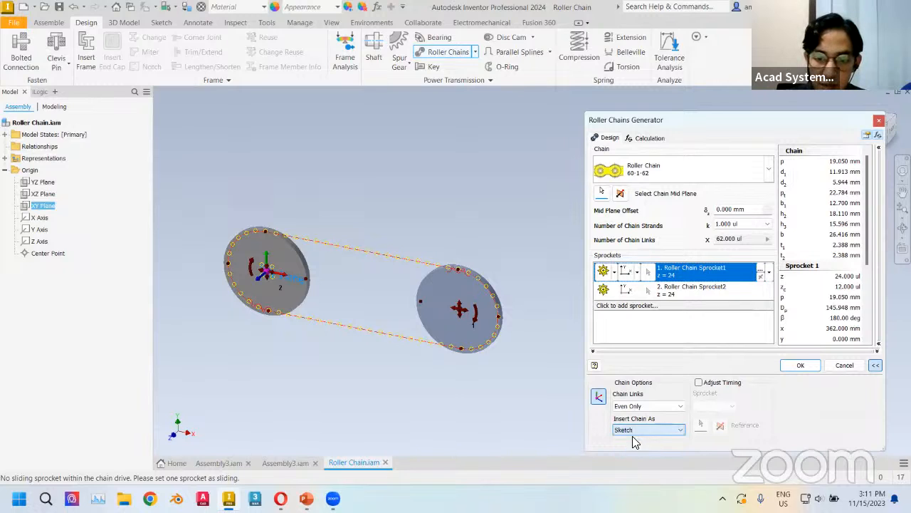
pyautogui.click(649, 429)
pyautogui.click(630, 446)
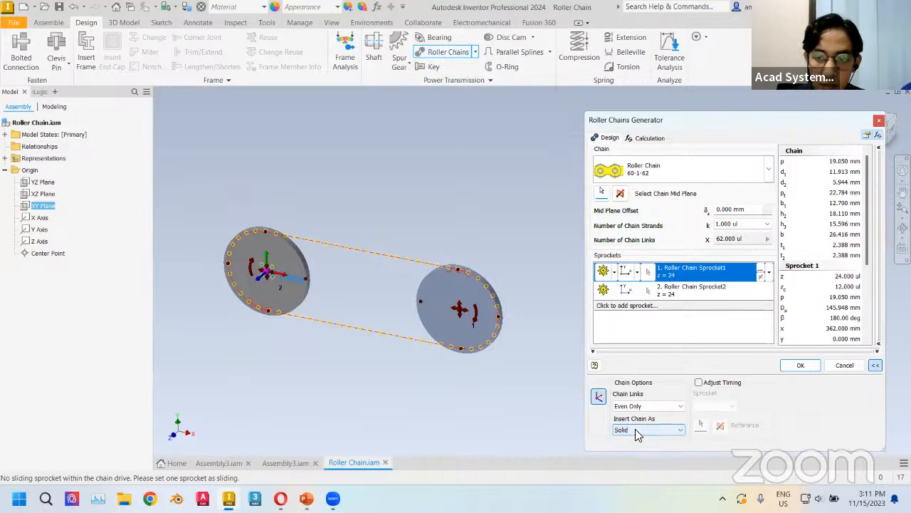
# Try 12 teeth on sprocket 1 and return its number of teeth to 24
pyautogui.click(760, 274)
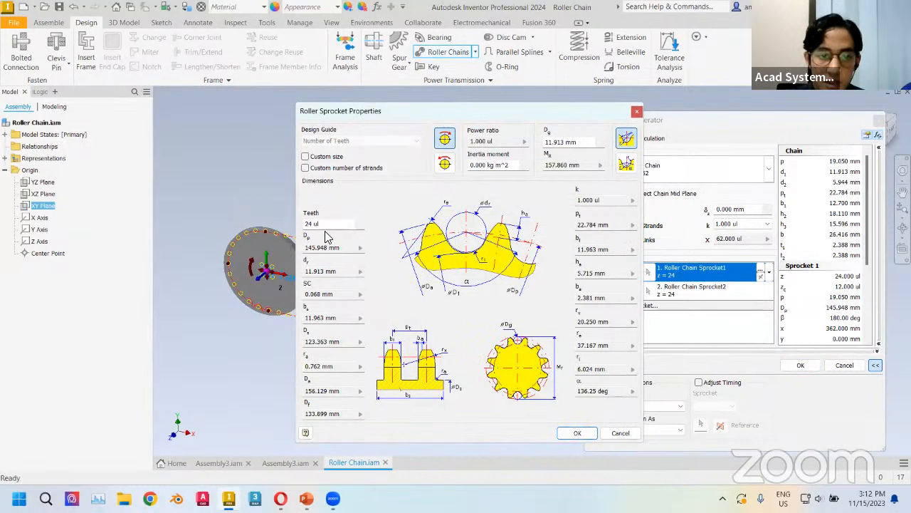
pyautogui.click(308, 224)
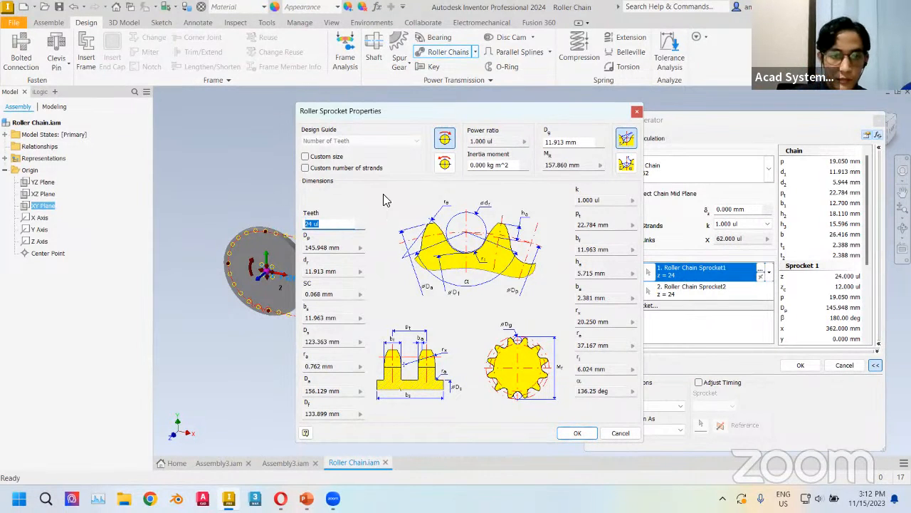
pyautogui.write('12')
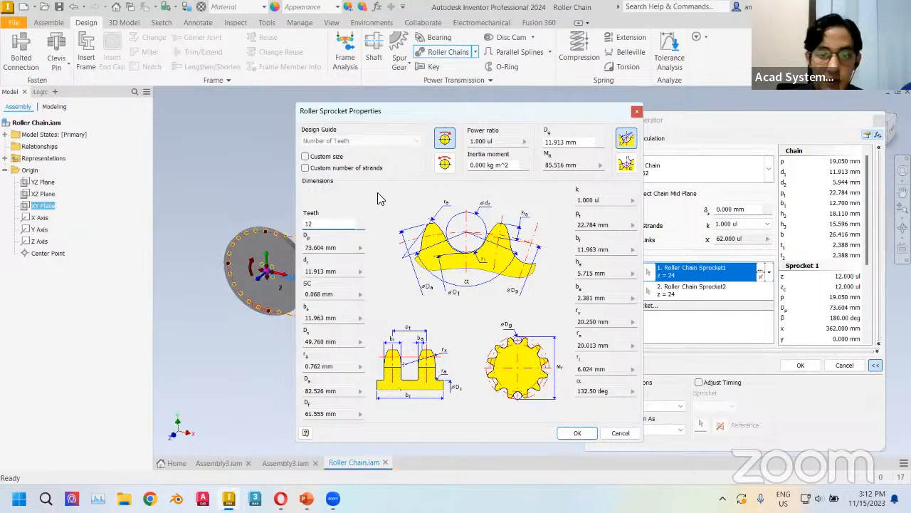
pyautogui.click(577, 432)
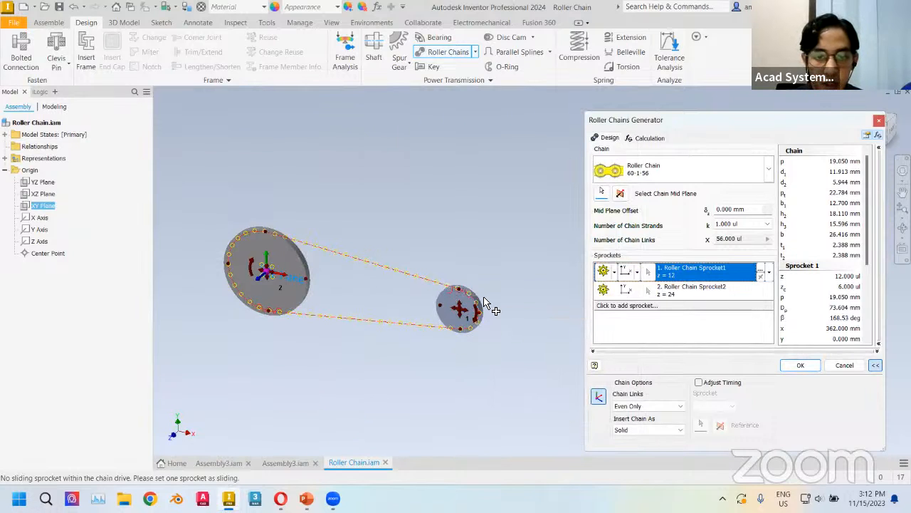
pyautogui.click(760, 271)
pyautogui.moveTo(313, 227); pyautogui.dragTo(285, 226)
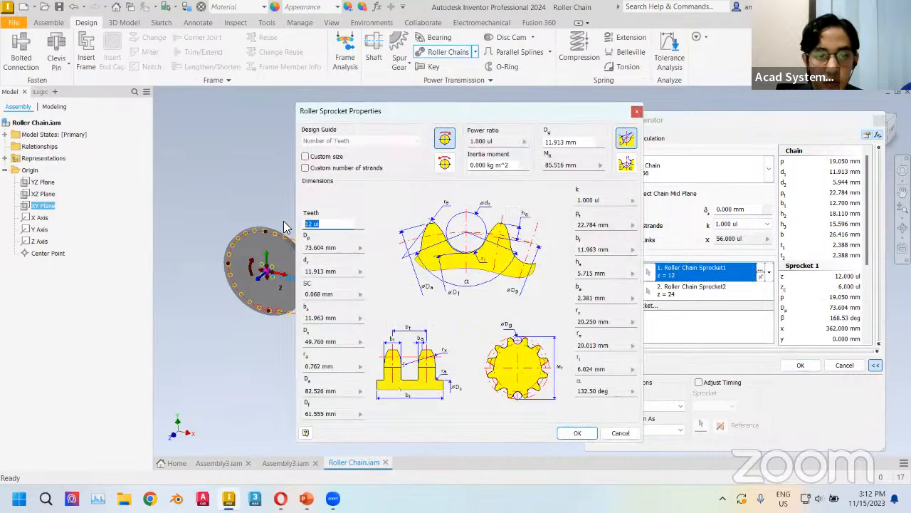
pyautogui.write('24')
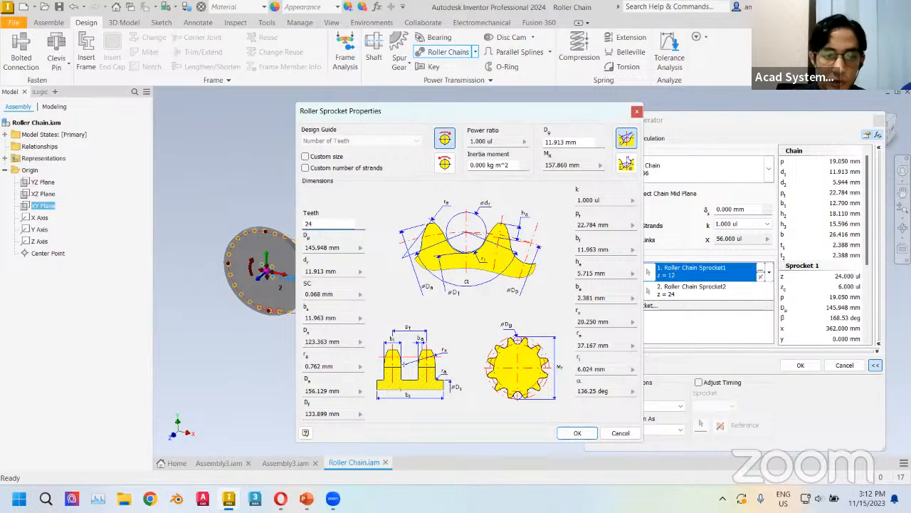
pyautogui.press('Return')
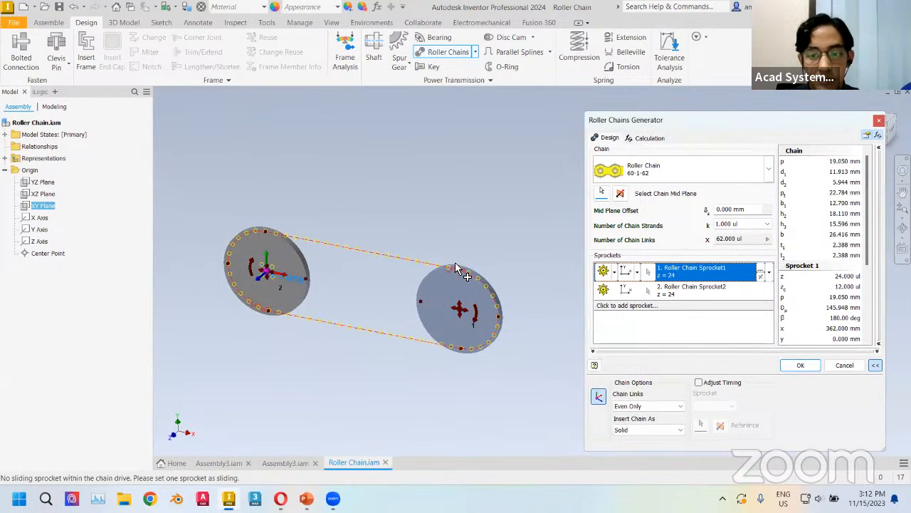
# Switch the chain insertion type to Sketch and back to Solid
pyautogui.click(655, 429)
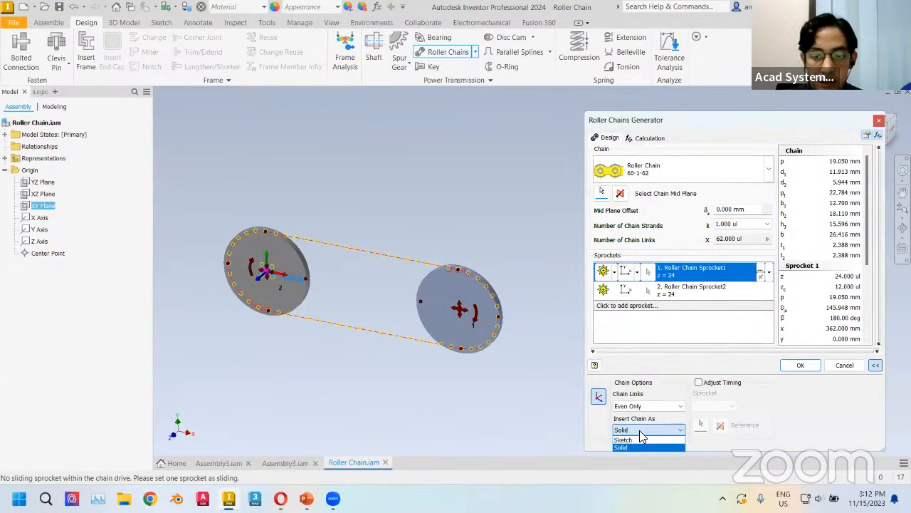
pyautogui.click(637, 440)
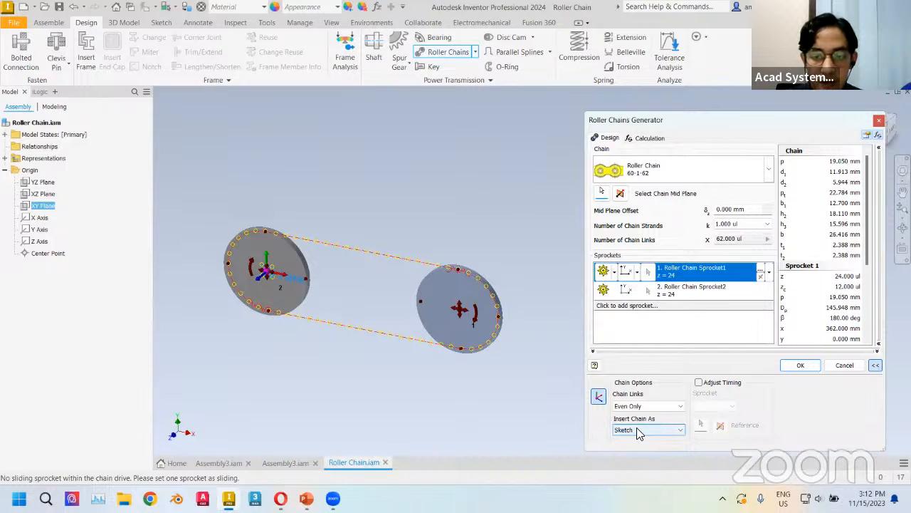
pyautogui.click(633, 430)
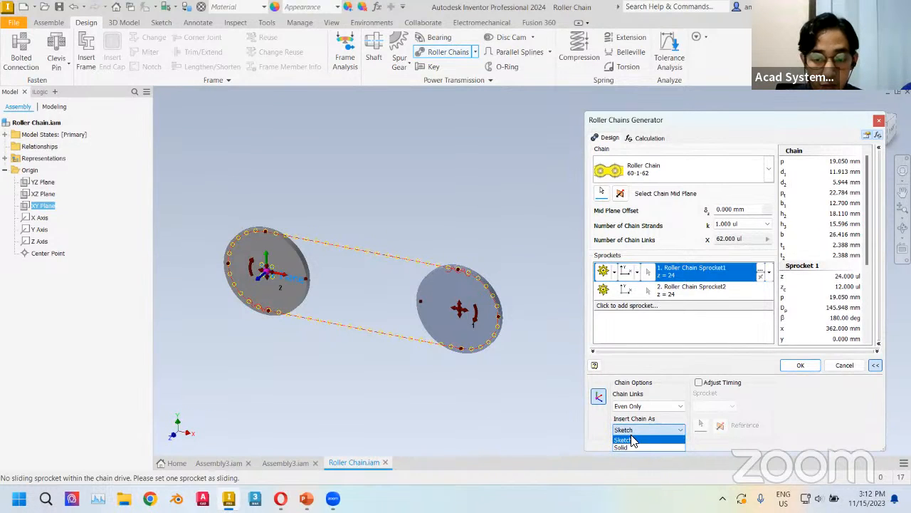
pyautogui.click(631, 446)
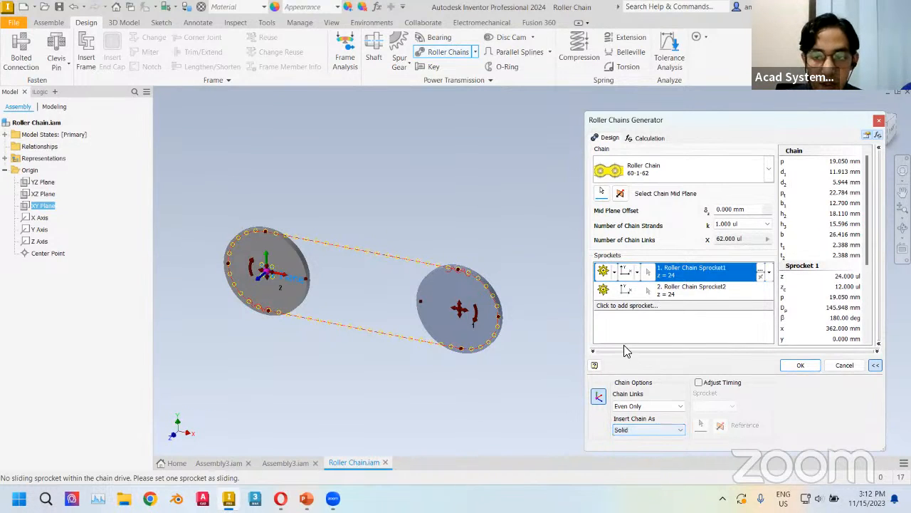
# Generate the chain drive with the proposed file names, accepting the design despite the calculation messages
pyautogui.click(798, 367)
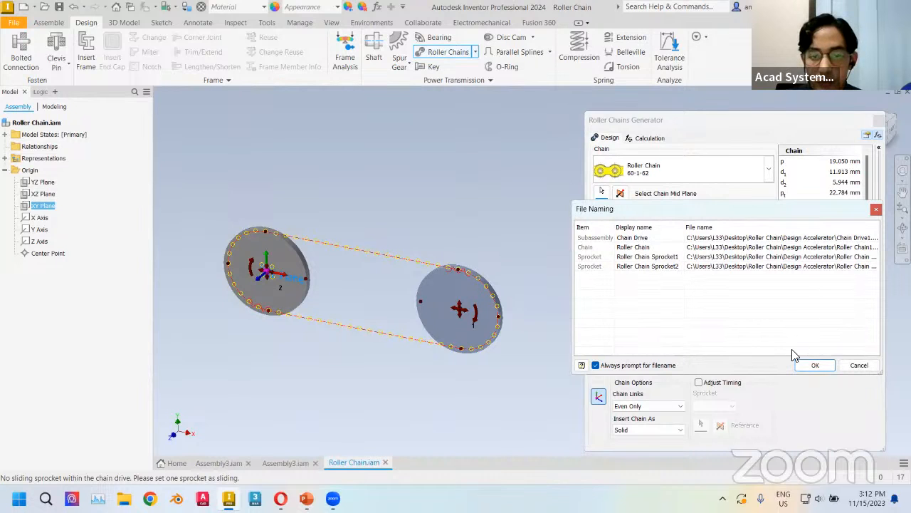
pyautogui.click(813, 364)
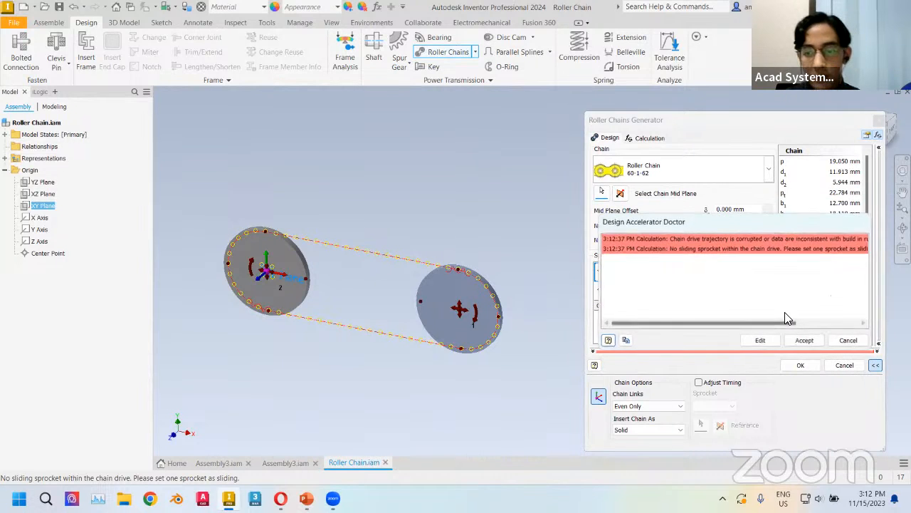
pyautogui.click(804, 341)
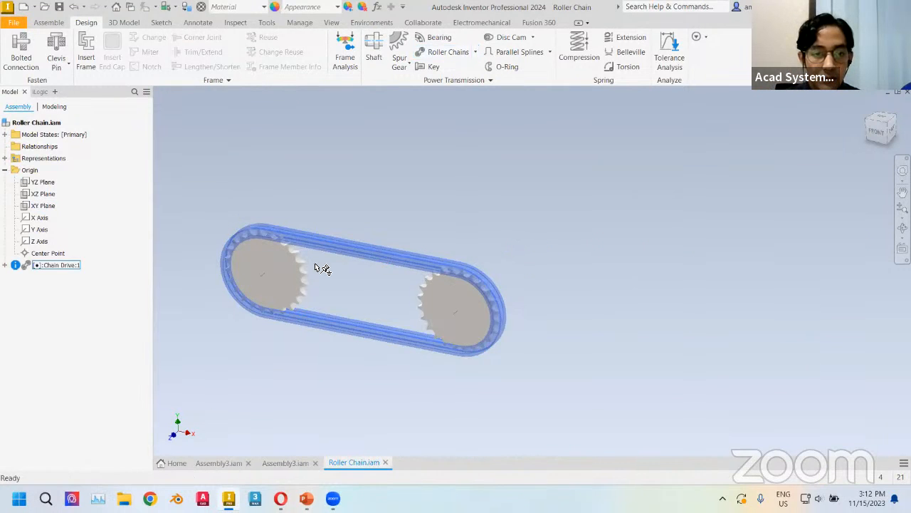
# Examine the solid chain and how it wraps around the teeth of both sprockets
pyautogui.scroll(5, 320, 265)
pyautogui.keyDown('shift'); pyautogui.moveTo(372, 245); pyautogui.dragTo(349, 240, button='middle'); pyautogui.keyUp('shift')
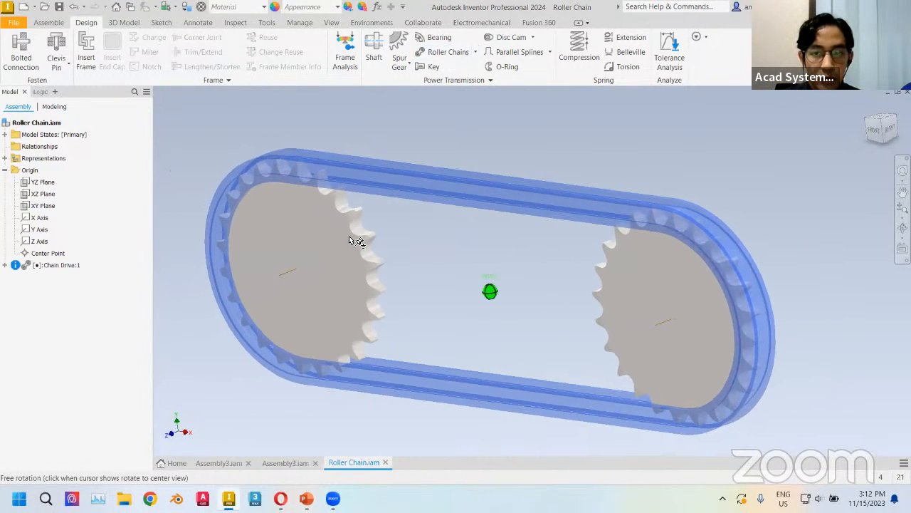
pyautogui.click(460, 231)
pyautogui.click(541, 291)
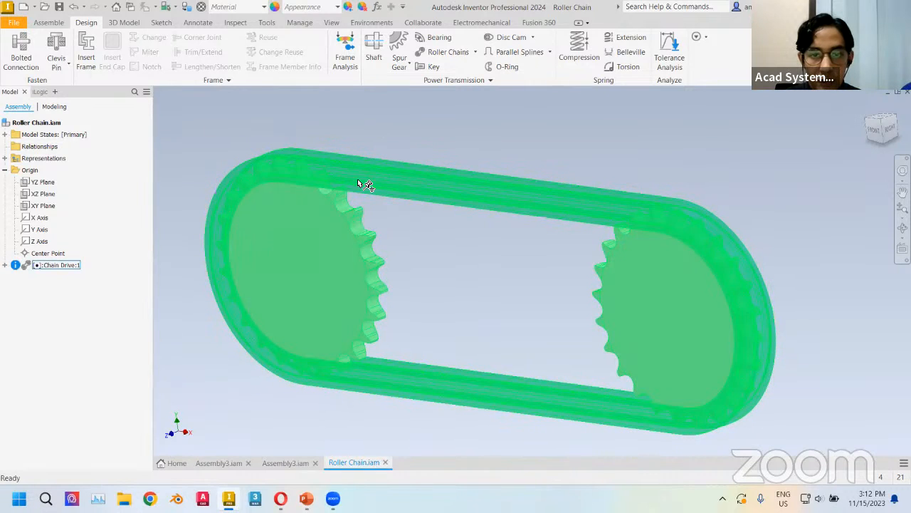
pyautogui.click(768, 314)
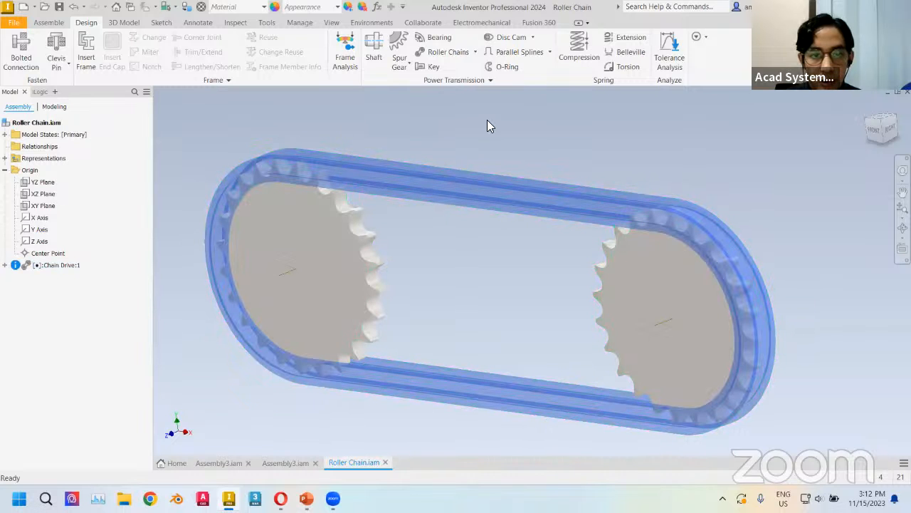
pyautogui.keyDown('shift'); pyautogui.moveTo(436, 151); pyautogui.dragTo(407, 166, button='middle'); pyautogui.keyUp('shift')
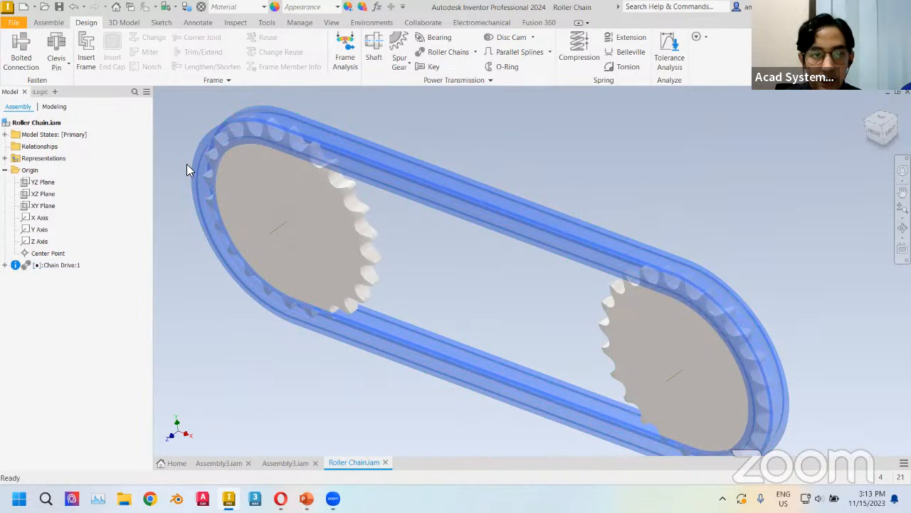
pyautogui.rightClick(436, 202)
pyautogui.click(561, 183)
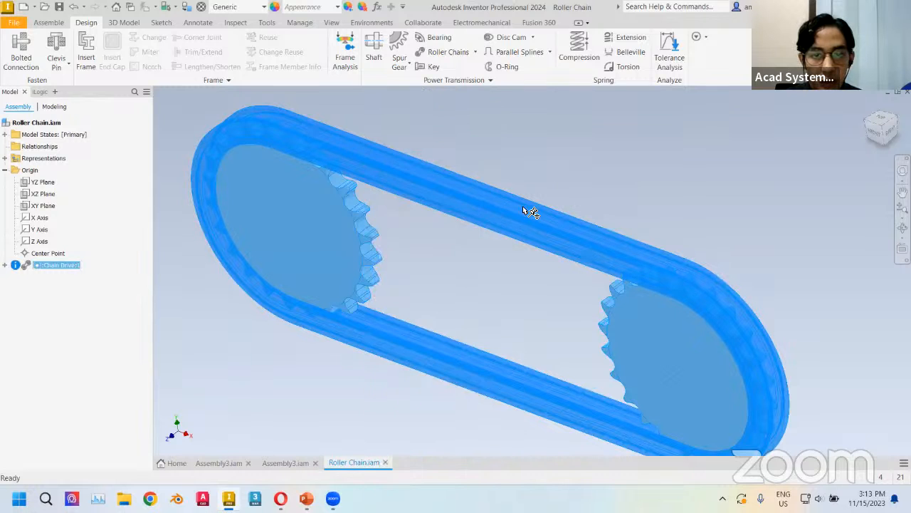
pyautogui.click(456, 250)
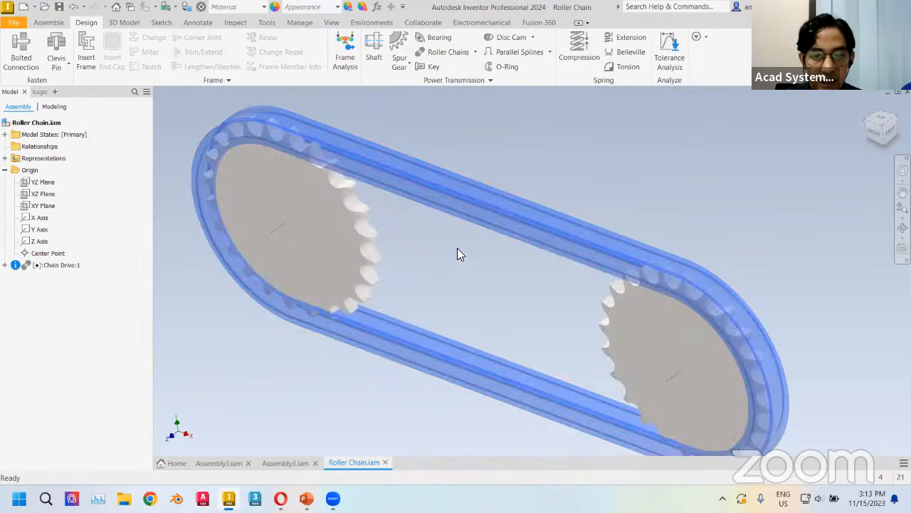
# Edit the chain drive with the Design Accelerator to insert the chain as Sketch, accepting the design despite the calculation messages
pyautogui.rightClick(459, 192)
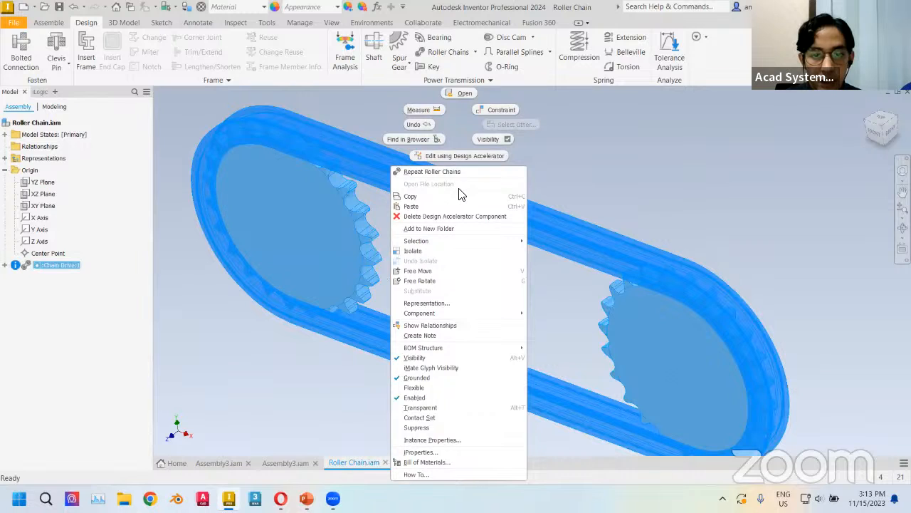
pyautogui.click(459, 156)
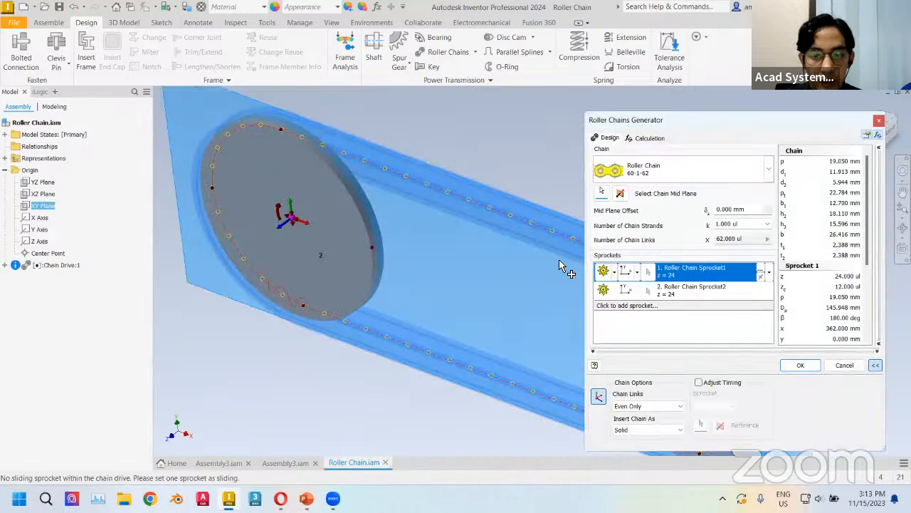
pyautogui.click(640, 430)
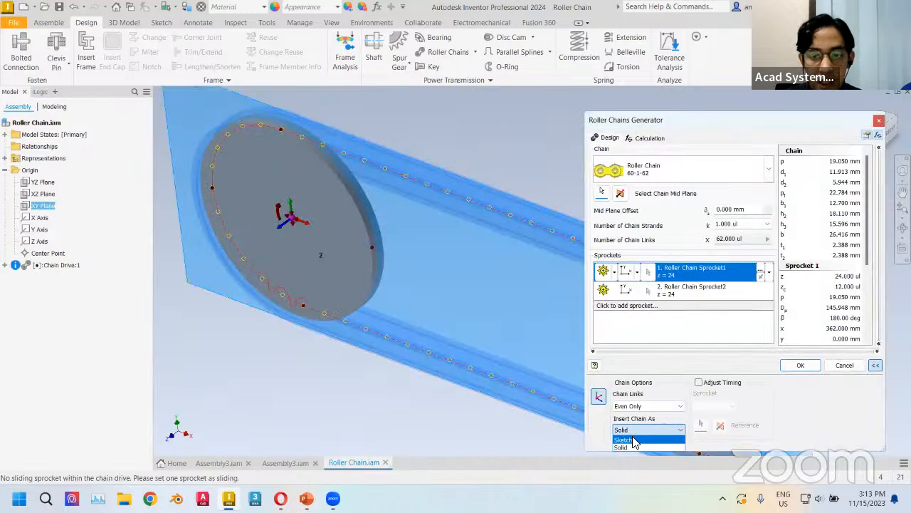
pyautogui.click(634, 441)
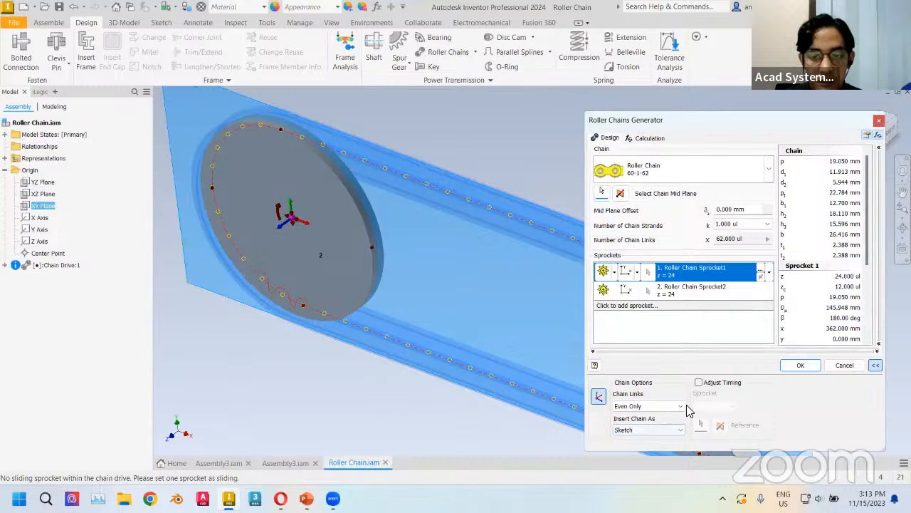
pyautogui.click(798, 367)
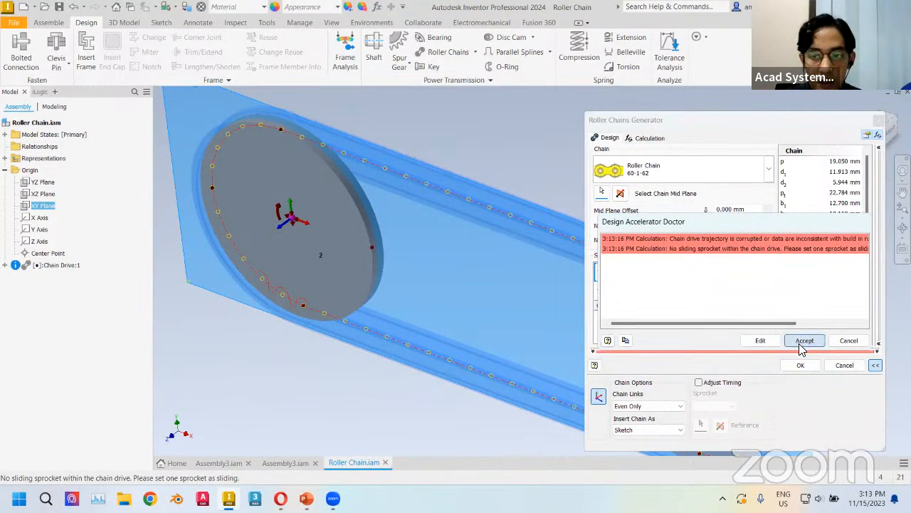
pyautogui.click(804, 344)
pyautogui.keyDown('shift'); pyautogui.moveTo(433, 268); pyautogui.dragTo(445, 194, button='middle'); pyautogui.keyUp('shift')
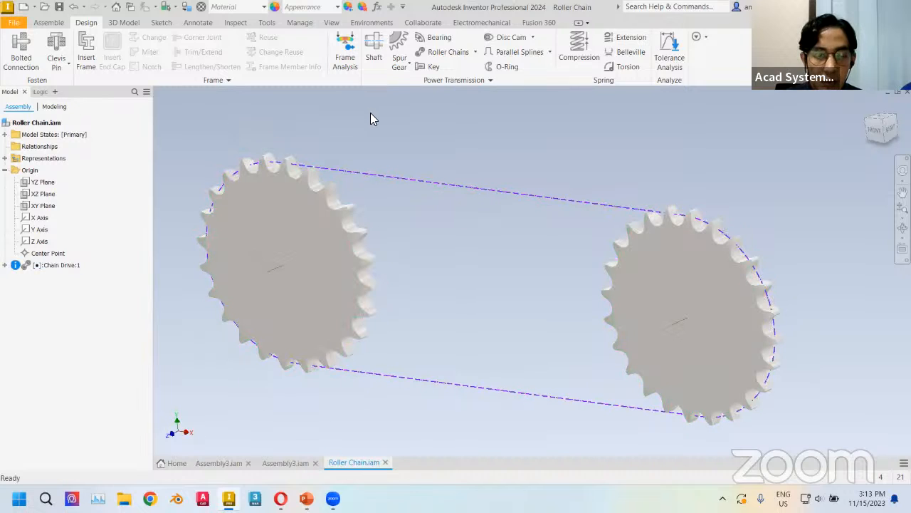
pyautogui.moveTo(383, 134)
pyautogui.keyDown('shift'); pyautogui.mouseDown(button='middle')
pyautogui.moveTo(387, 146)
pyautogui.moveTo(377, 148)
pyautogui.mouseUp(button='middle'); pyautogui.keyUp('shift')
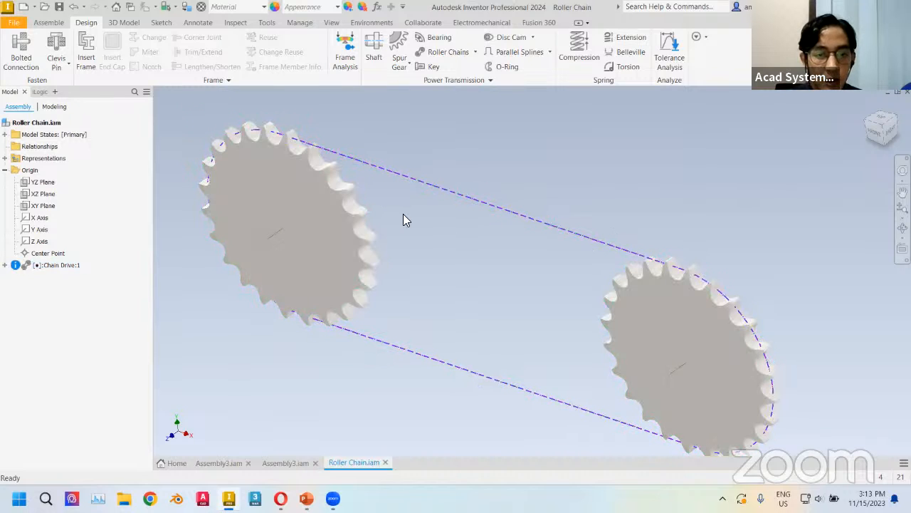
# Save the Roller Chain assembly together with all its dependent chain drive files
pyautogui.click(60, 8)
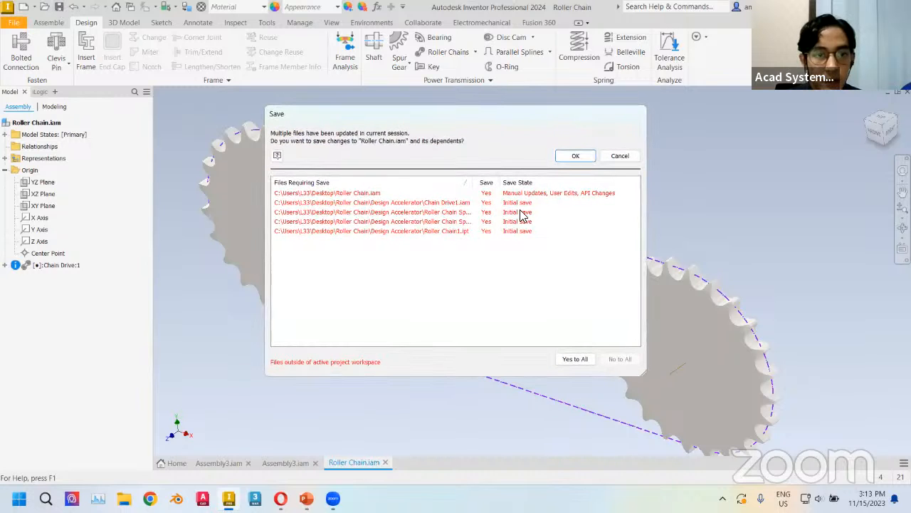
pyautogui.click(576, 156)
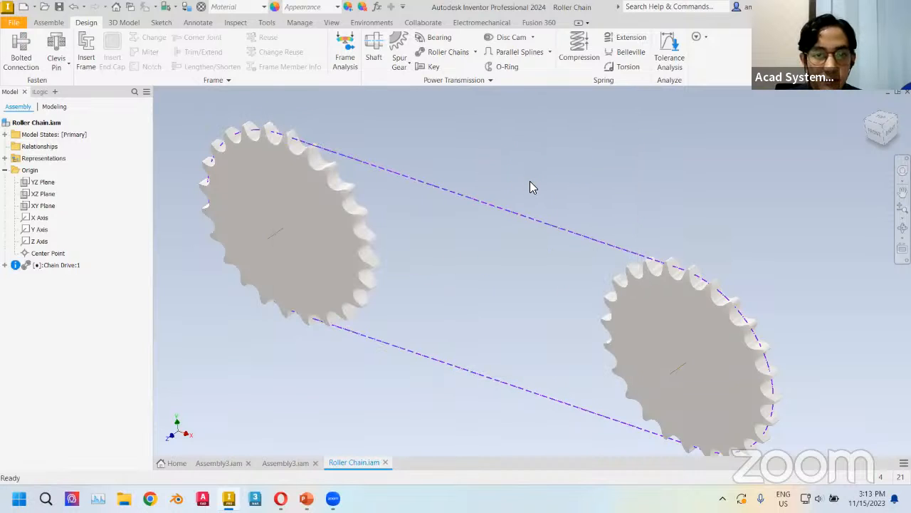
pyautogui.keyDown('shift'); pyautogui.moveTo(530, 188); pyautogui.dragTo(503, 189, button='middle'); pyautogui.keyUp('shift')
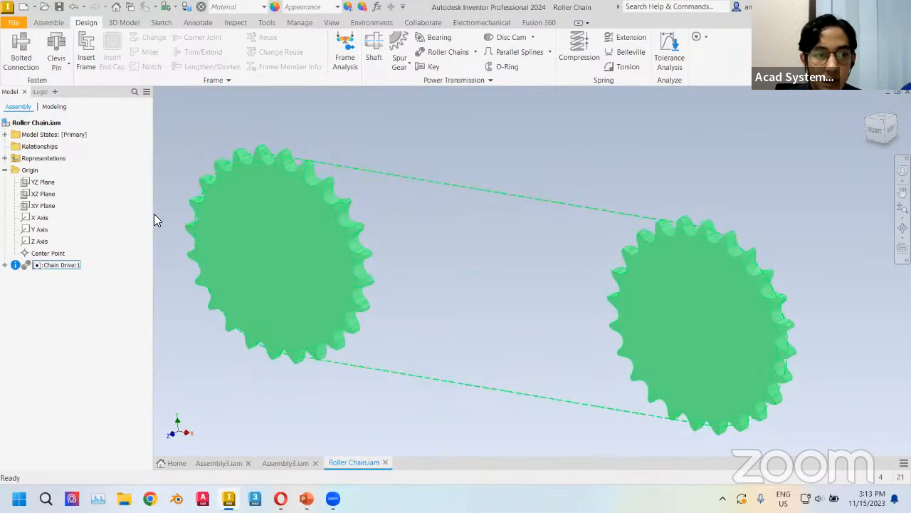
# Browse for a file to open in the Design Accelerator folder within the Desktop's Roller Chain folder
pyautogui.click(44, 7)
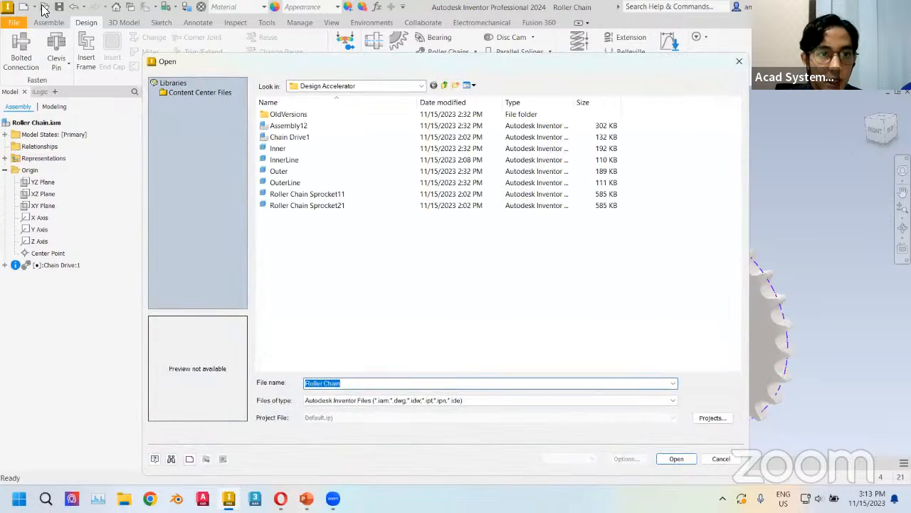
pyautogui.click(421, 85)
pyautogui.click(341, 156)
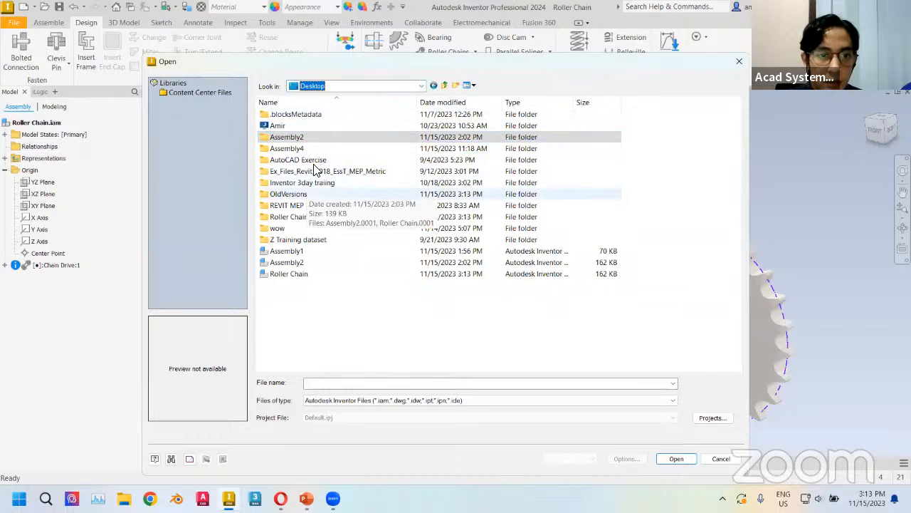
pyautogui.doubleClick(306, 218)
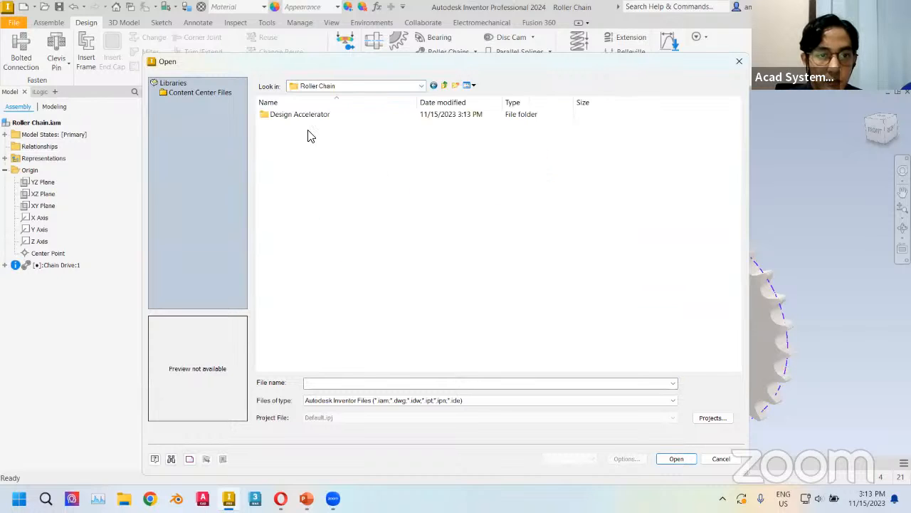
pyautogui.doubleClick(312, 115)
# Rename the Roller Chain1 part file as InnerLine
pyautogui.click(310, 149)
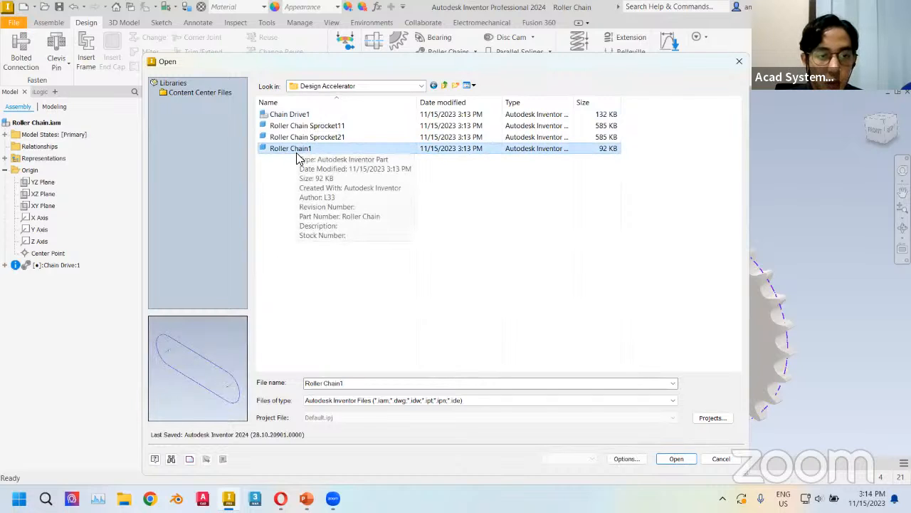
pyautogui.rightClick(304, 155)
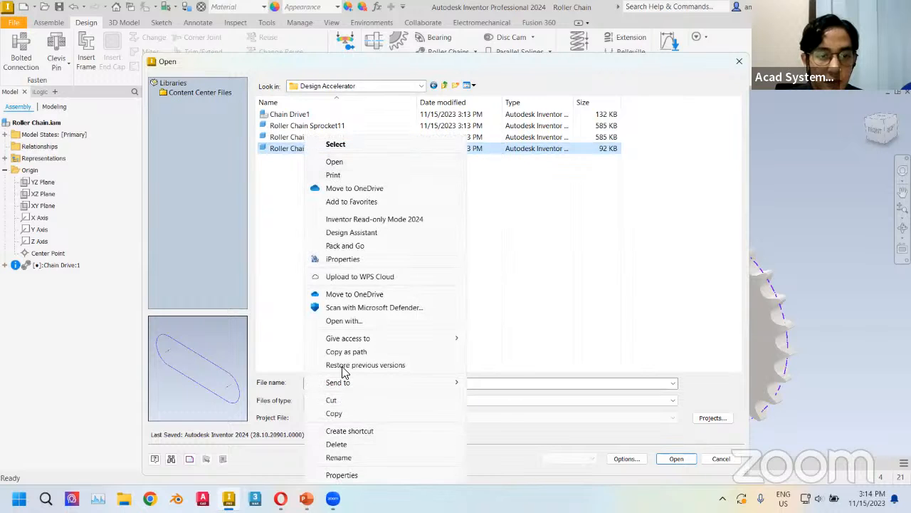
pyautogui.click(356, 458)
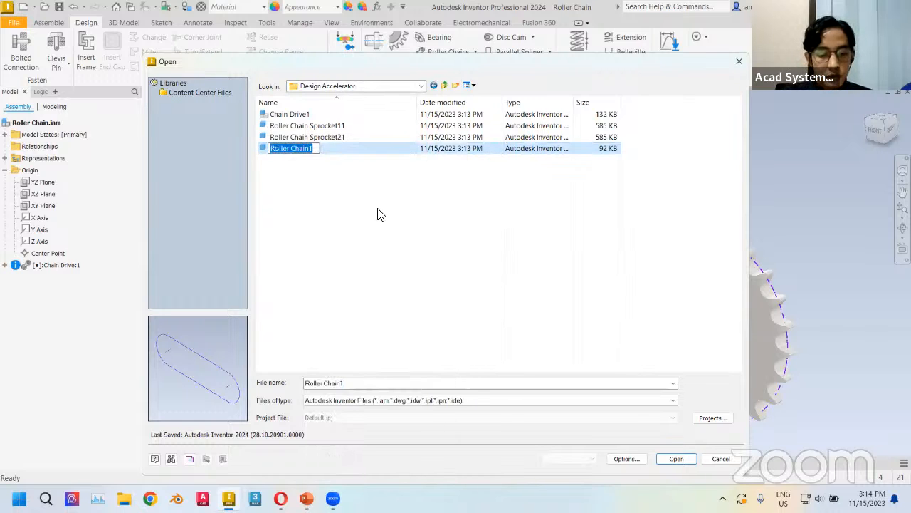
pyautogui.write('Inner')
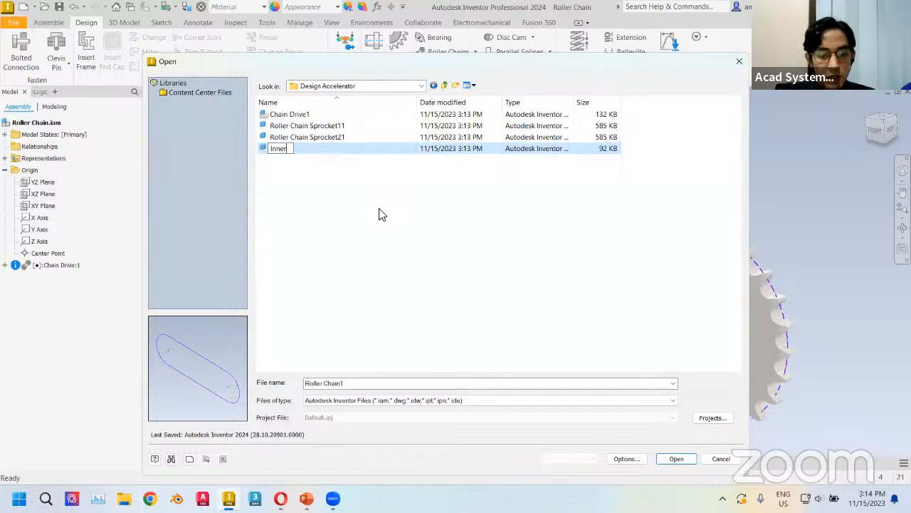
pyautogui.write('Line')
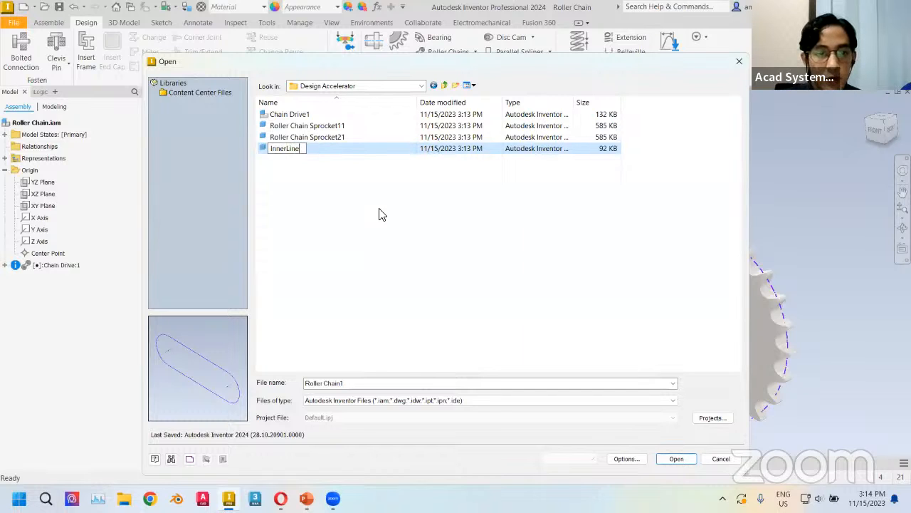
pyautogui.press('Return')
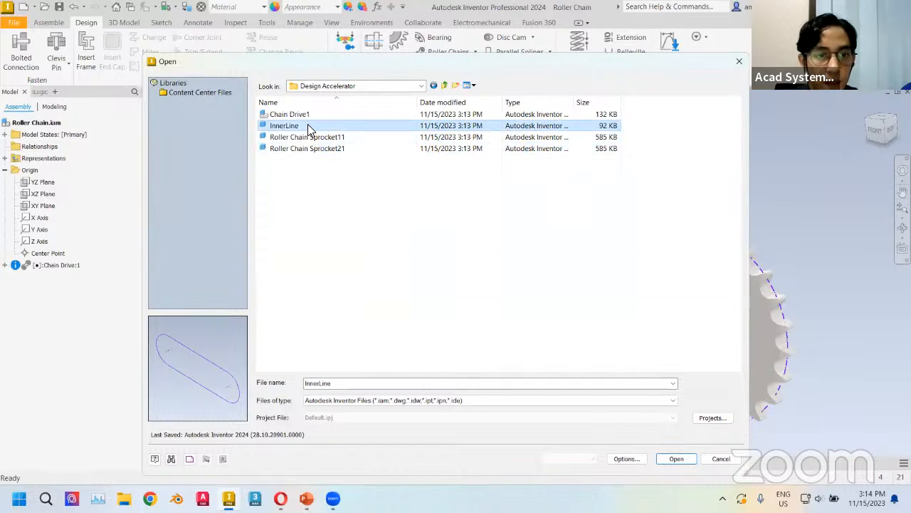
# Open the InnerLine part file
pyautogui.click(307, 124)
pyautogui.click(315, 199)
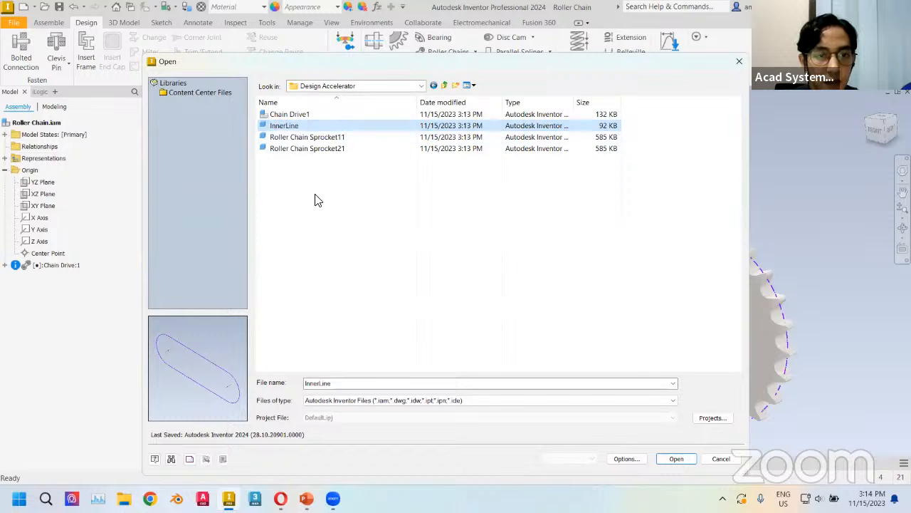
pyautogui.click(316, 126)
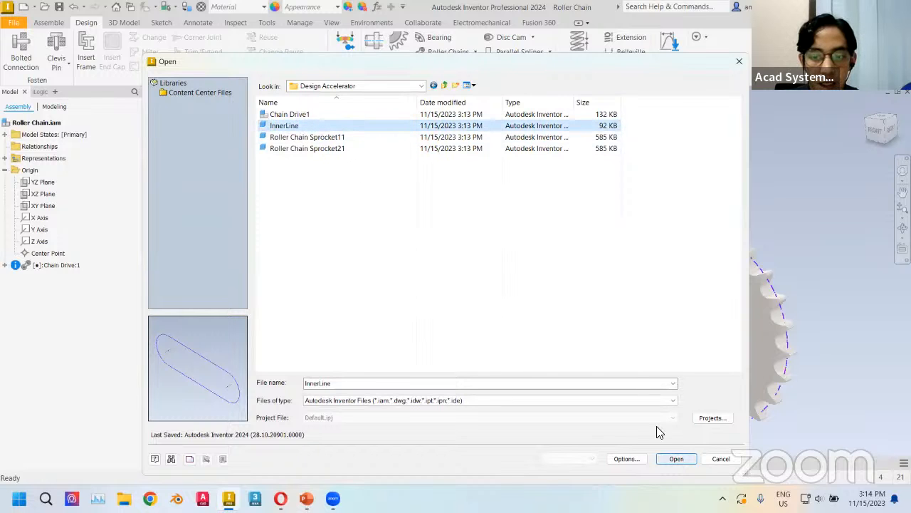
pyautogui.click(675, 459)
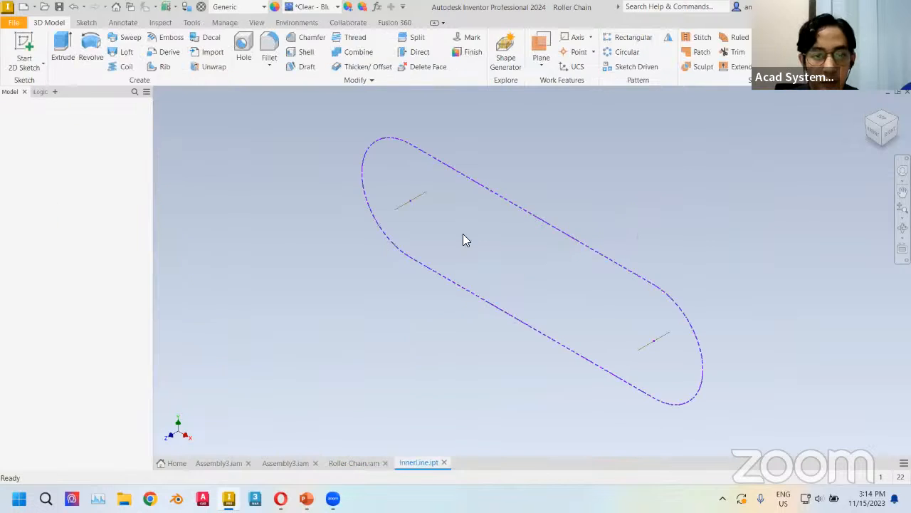
# Create a work plane offset 40 mm from the origin YZ plane, towards the second sprocket axis
pyautogui.moveTo(466, 237); pyautogui.dragTo(349, 231, button='middle')
pyautogui.scroll(-3, 358, 243)
pyautogui.scroll(2, 357, 244)
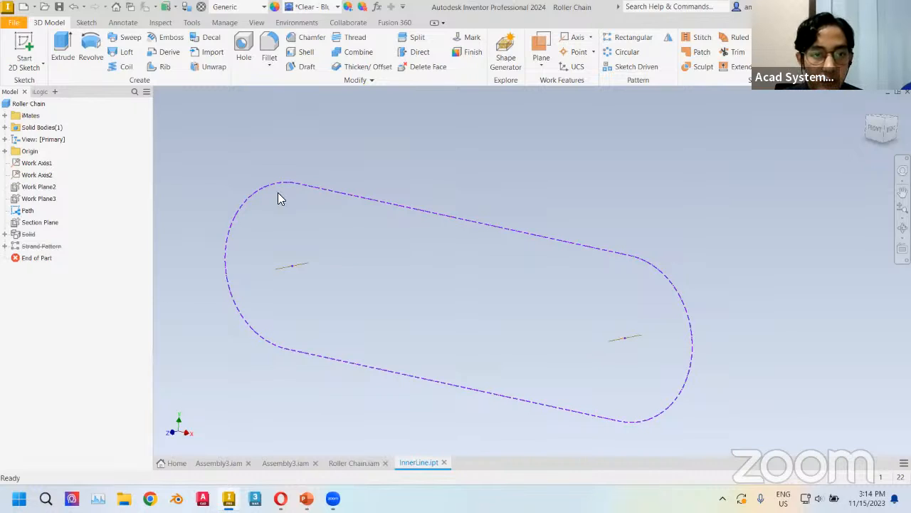
pyautogui.moveTo(336, 196)
pyautogui.keyDown('shift'); pyautogui.mouseDown(button='middle')
pyautogui.moveTo(326, 218)
pyautogui.moveTo(346, 220)
pyautogui.moveTo(350, 191)
pyautogui.mouseUp(button='middle'); pyautogui.keyUp('shift')
pyautogui.click(349, 179)
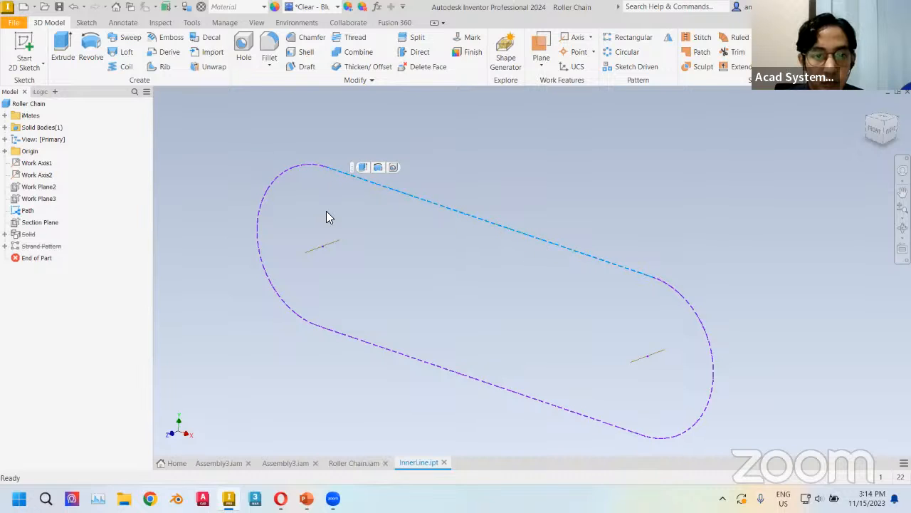
pyautogui.click(560, 128)
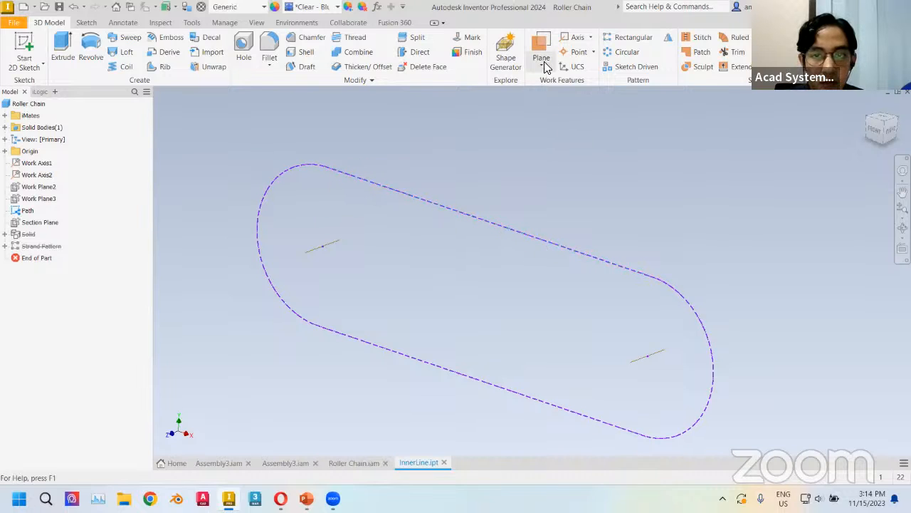
pyautogui.click(540, 65)
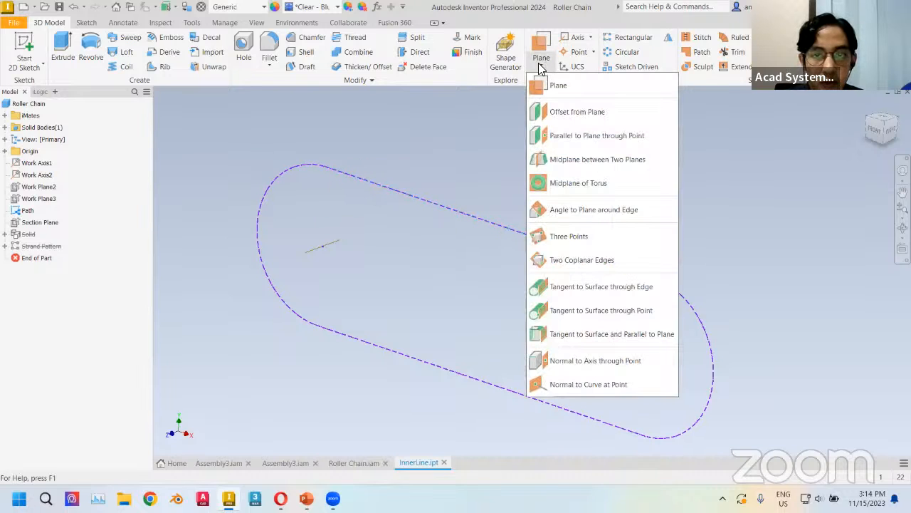
pyautogui.click(577, 115)
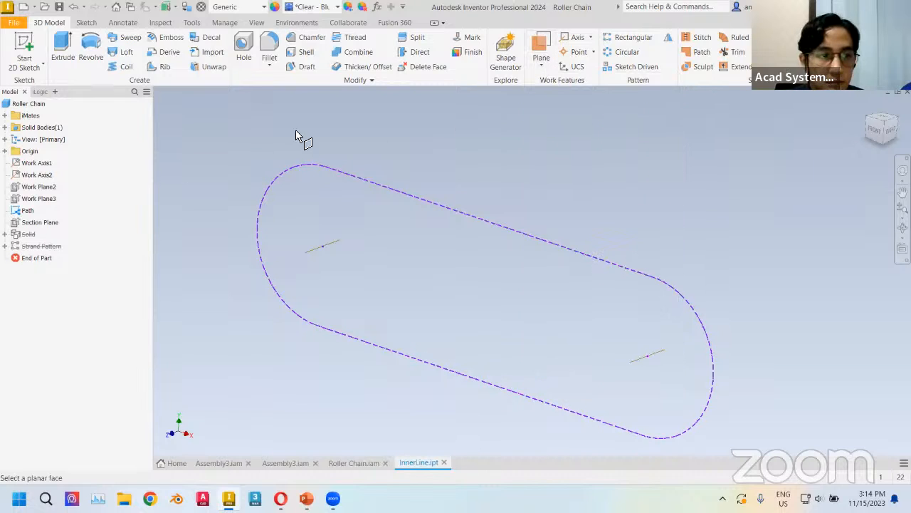
pyautogui.click(5, 151)
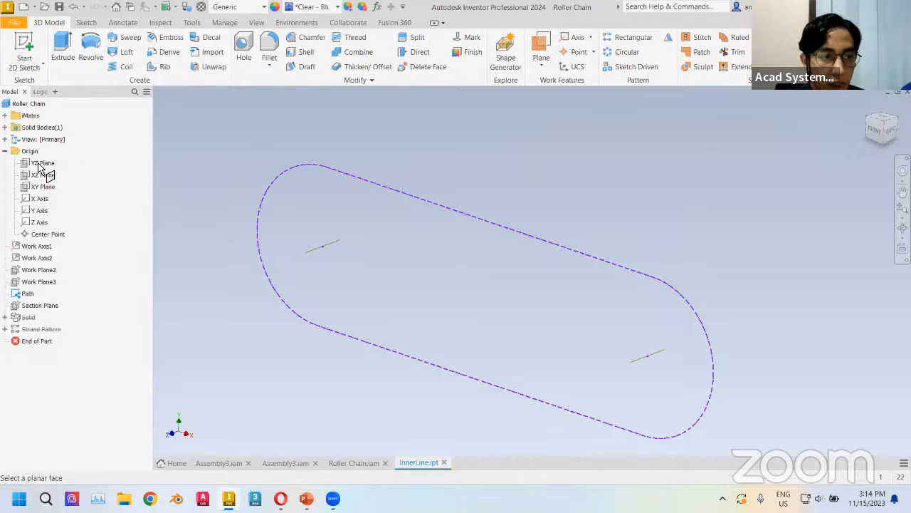
pyautogui.click(42, 165)
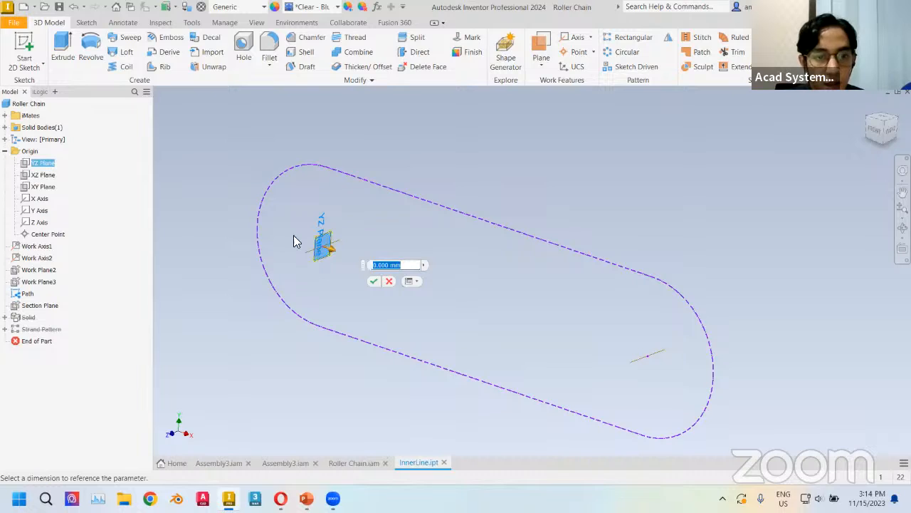
pyautogui.moveTo(336, 255); pyautogui.dragTo(356, 265)
pyautogui.write('40')
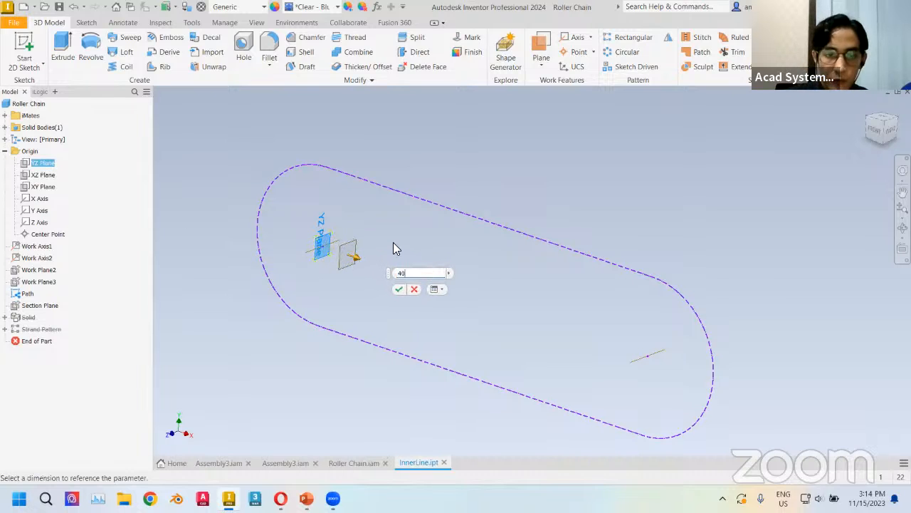
pyautogui.press('Return')
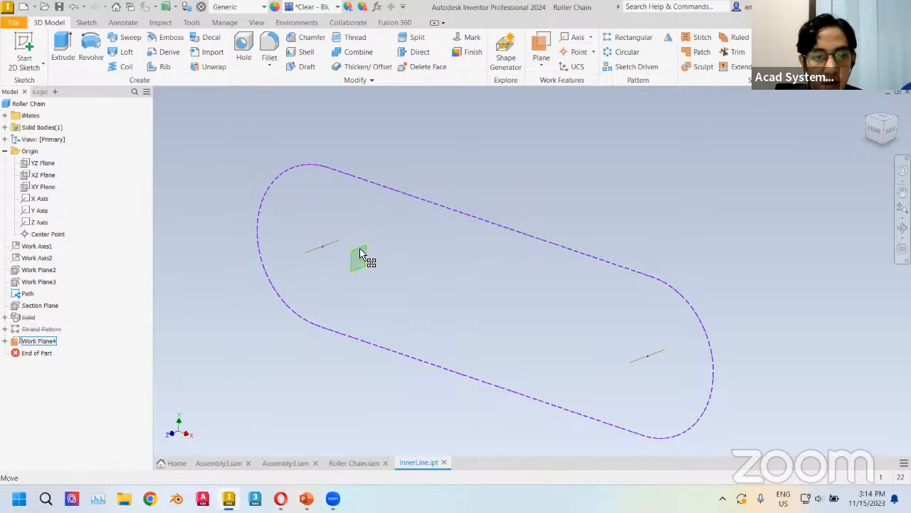
# Create a work point where the offset work plane intersects the upper straight line of the chain path
pyautogui.click(369, 182)
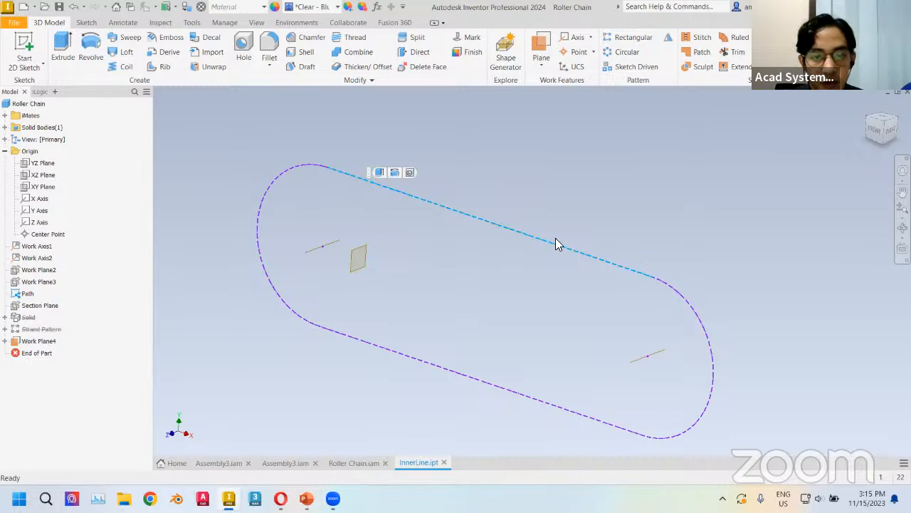
pyautogui.click(397, 246)
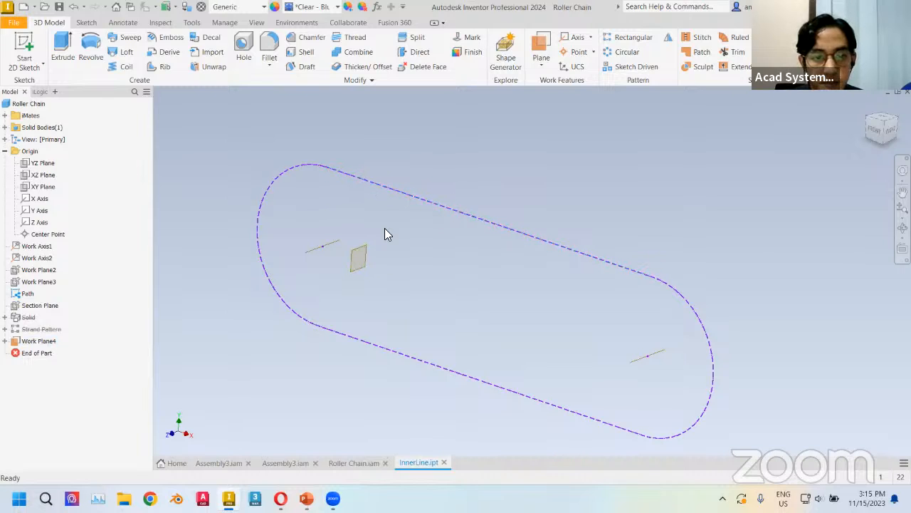
pyautogui.scroll(4, 387, 228)
pyautogui.moveTo(387, 228); pyautogui.dragTo(397, 271, button='middle')
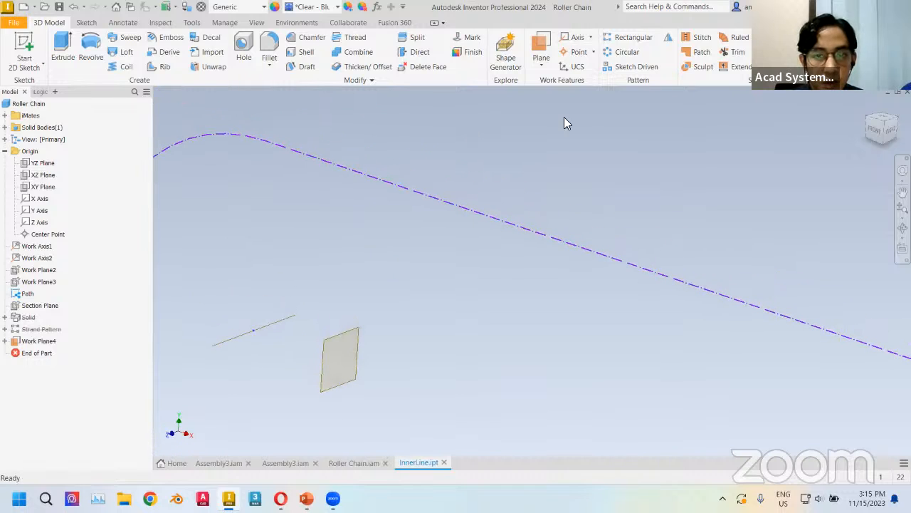
pyautogui.click(579, 53)
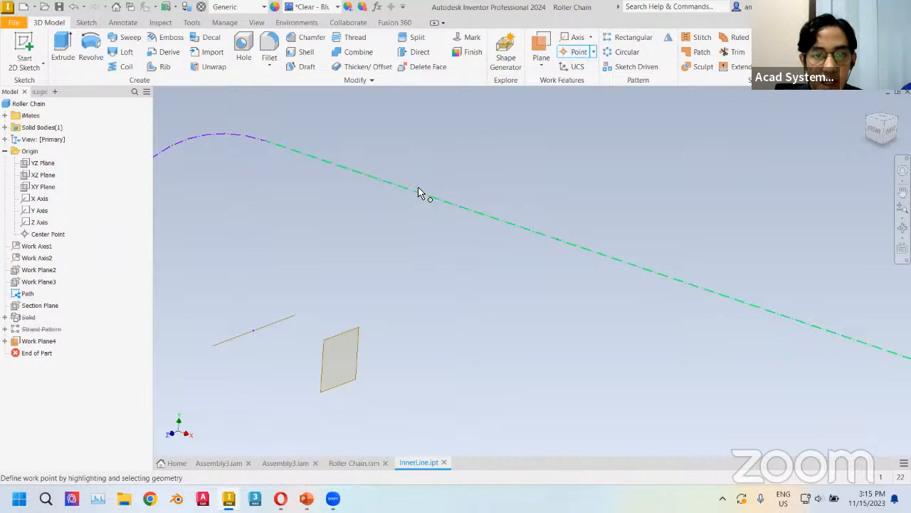
pyautogui.click(578, 52)
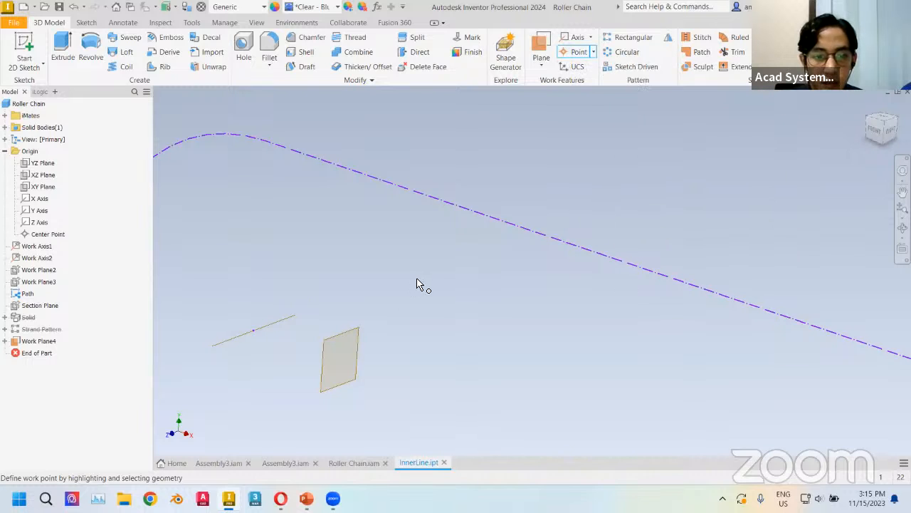
pyautogui.click(343, 335)
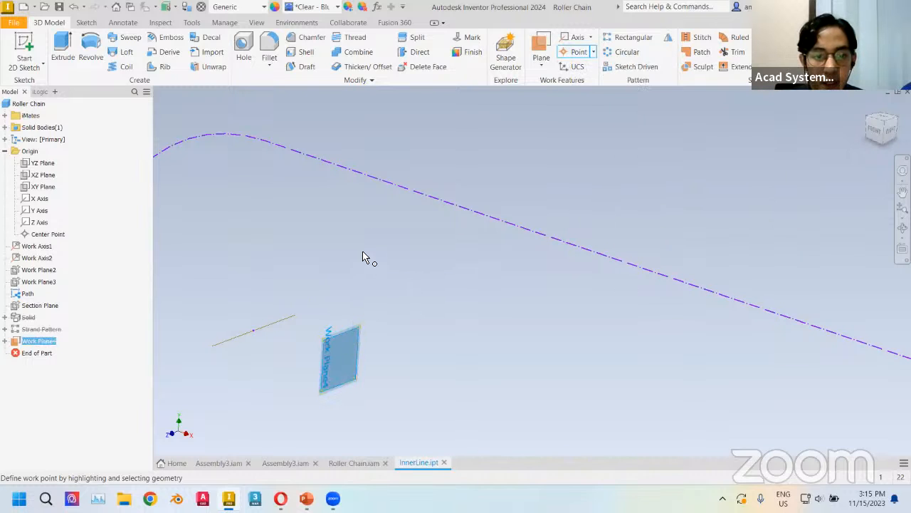
pyautogui.click(371, 176)
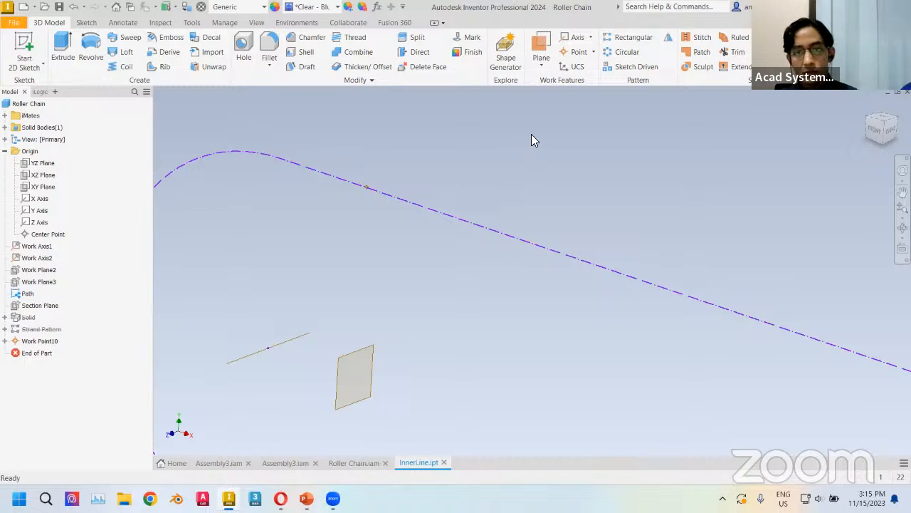
# Create a work plane normal to the upper chain line through the work point, and hide the 40 mm offset work plane
pyautogui.click(593, 52)
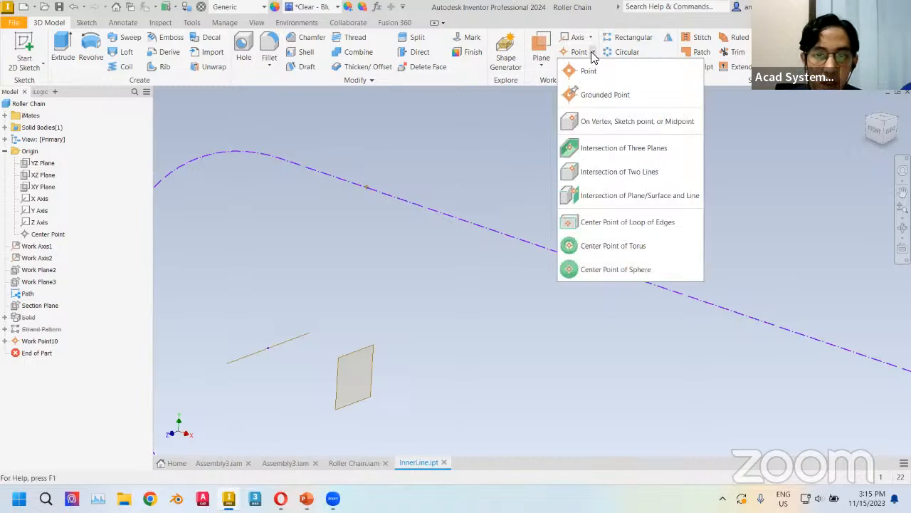
pyautogui.click(593, 52)
pyautogui.click(543, 62)
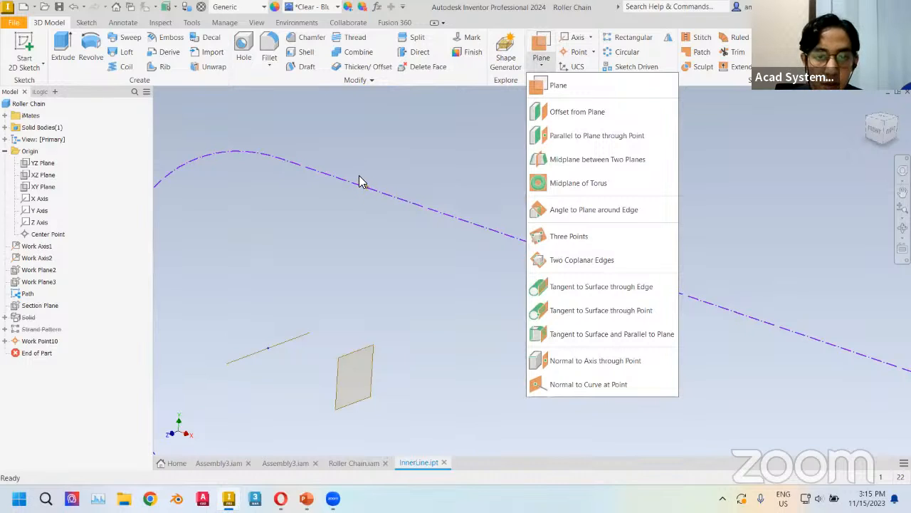
pyautogui.click(585, 361)
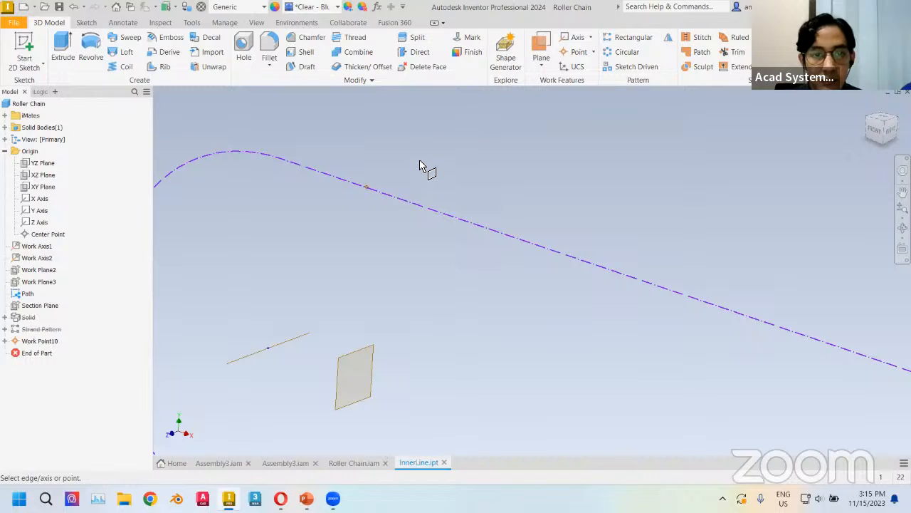
pyautogui.click(365, 191)
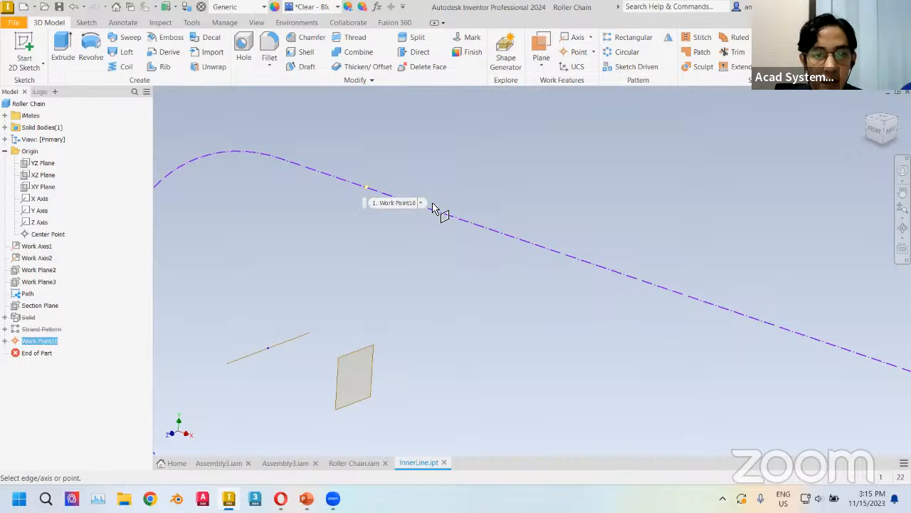
pyautogui.click(450, 218)
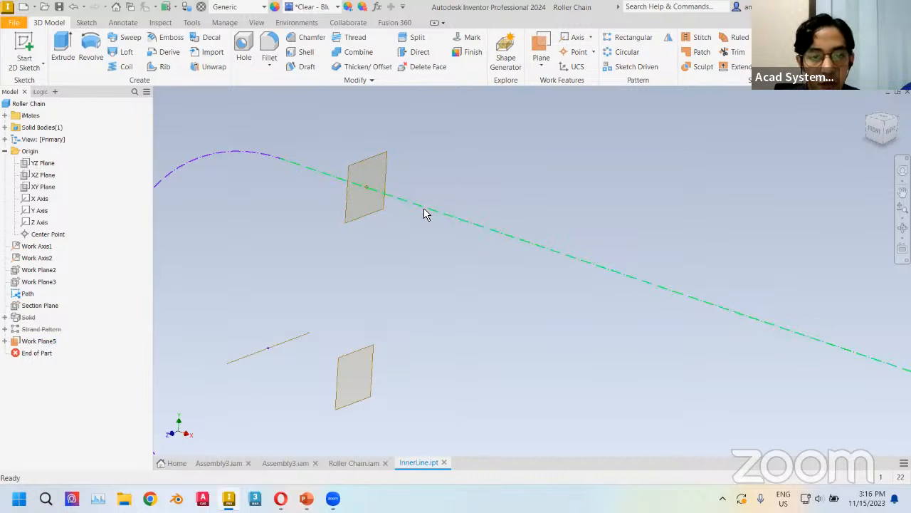
pyautogui.rightClick(354, 358)
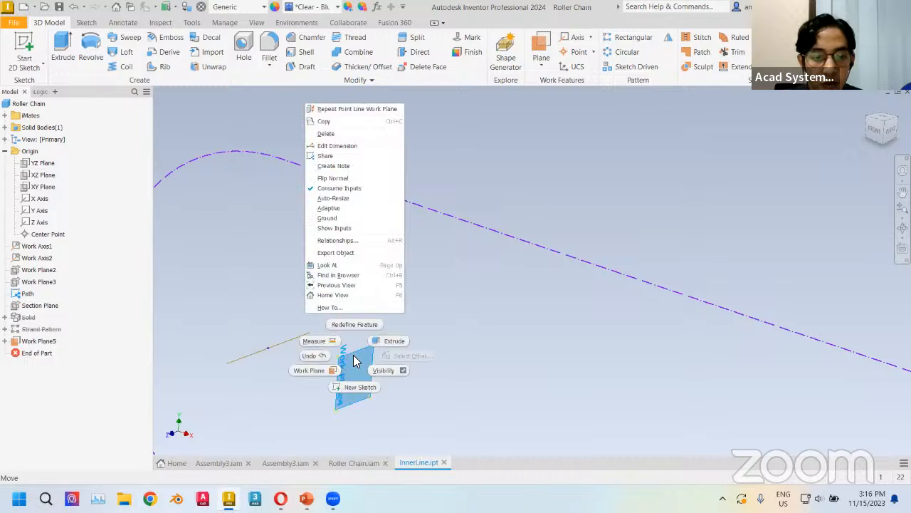
pyautogui.click(399, 372)
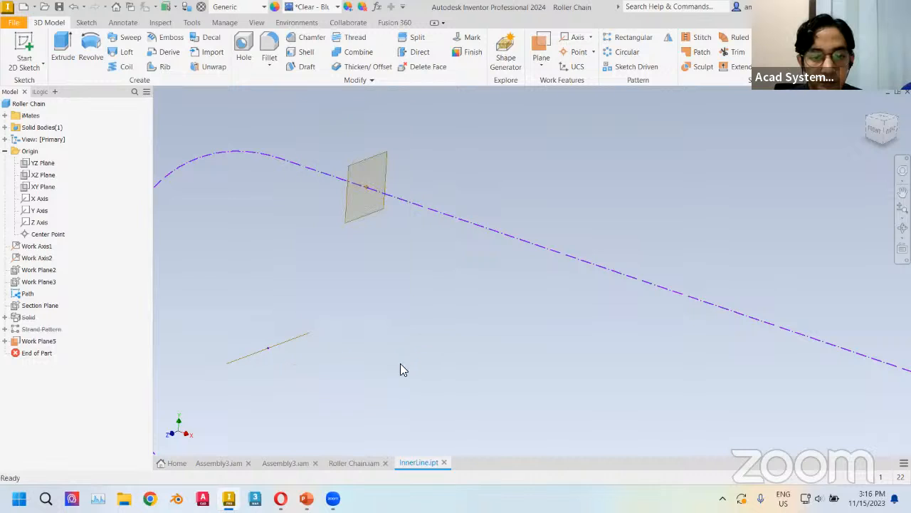
pyautogui.moveTo(425, 268)
pyautogui.keyDown('shift'); pyautogui.mouseDown(button='middle')
pyautogui.moveTo(410, 297)
pyautogui.moveTo(401, 296)
pyautogui.moveTo(409, 264)
pyautogui.mouseUp(button='middle'); pyautogui.keyUp('shift')
pyautogui.scroll(-3, 408, 293)
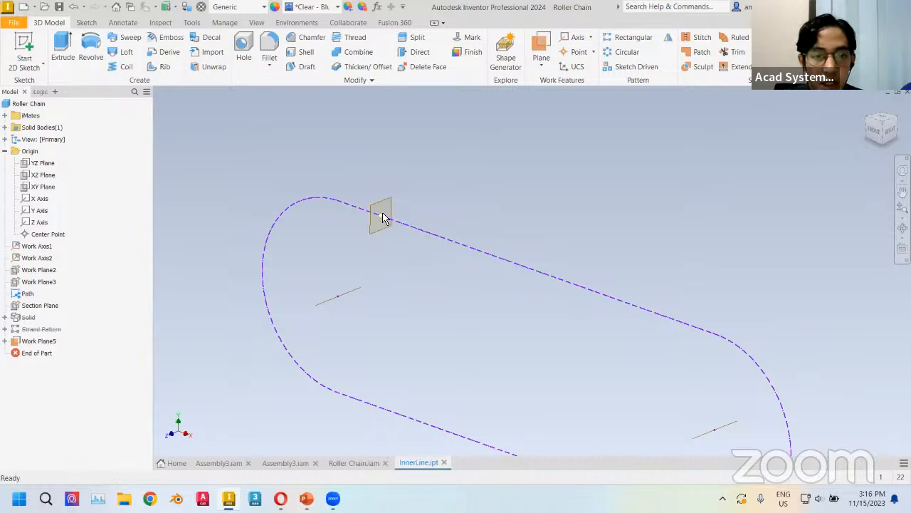
pyautogui.scroll(3, 384, 214)
pyautogui.moveTo(438, 208); pyautogui.dragTo(394, 219, button='middle')
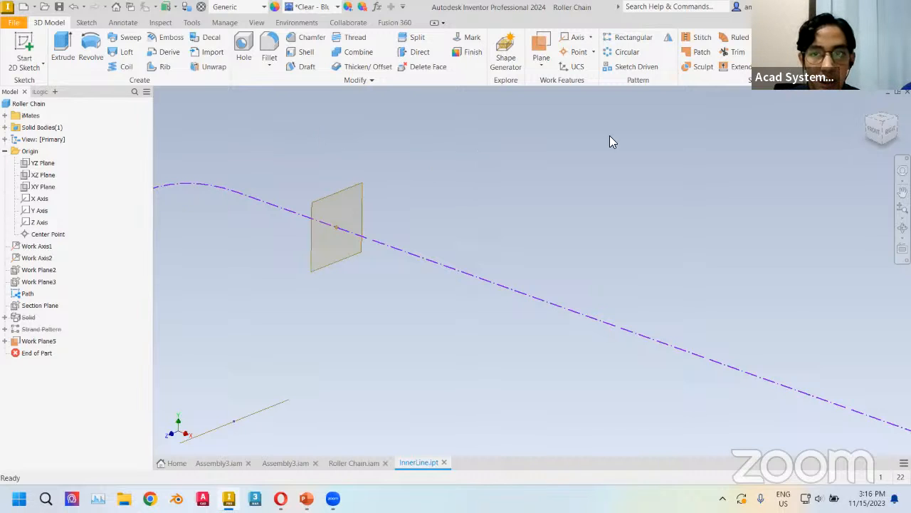
pyautogui.click(623, 41)
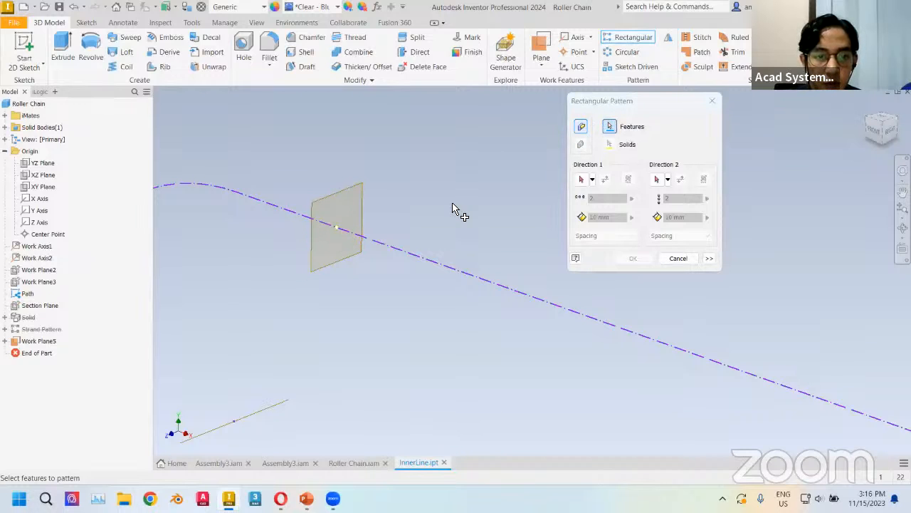
pyautogui.click(342, 199)
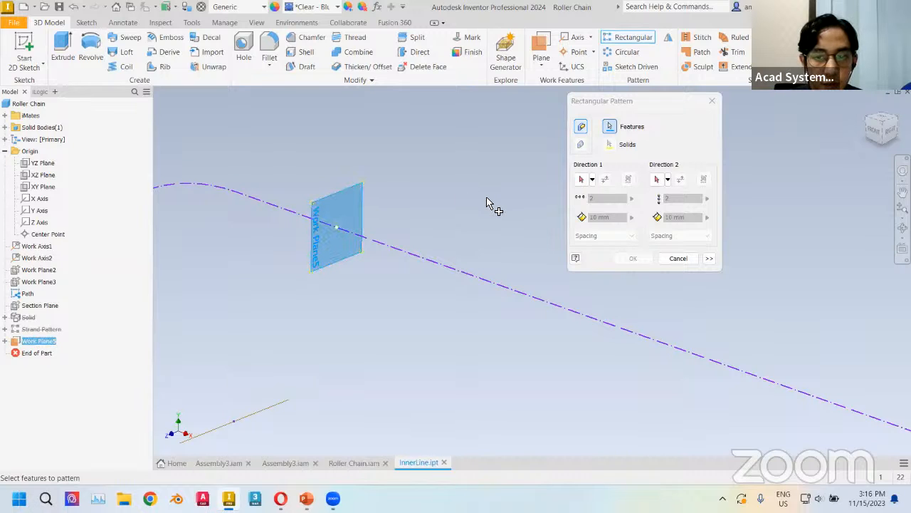
pyautogui.click(581, 181)
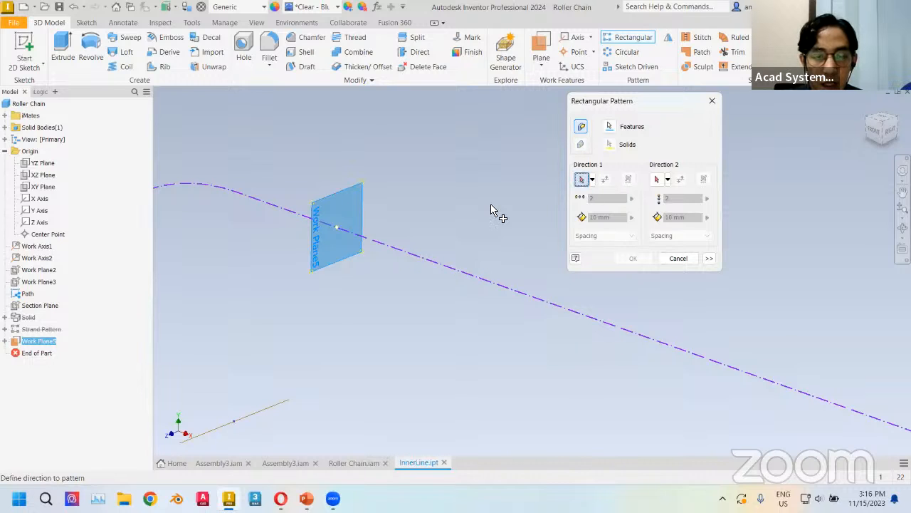
pyautogui.scroll(-3, 488, 208)
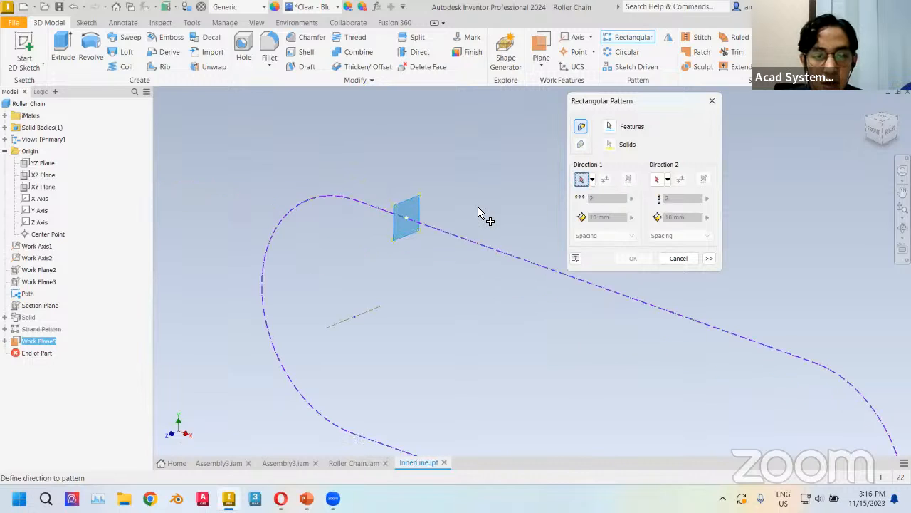
pyautogui.click(459, 239)
pyautogui.moveTo(480, 171); pyautogui.dragTo(436, 181, button='middle')
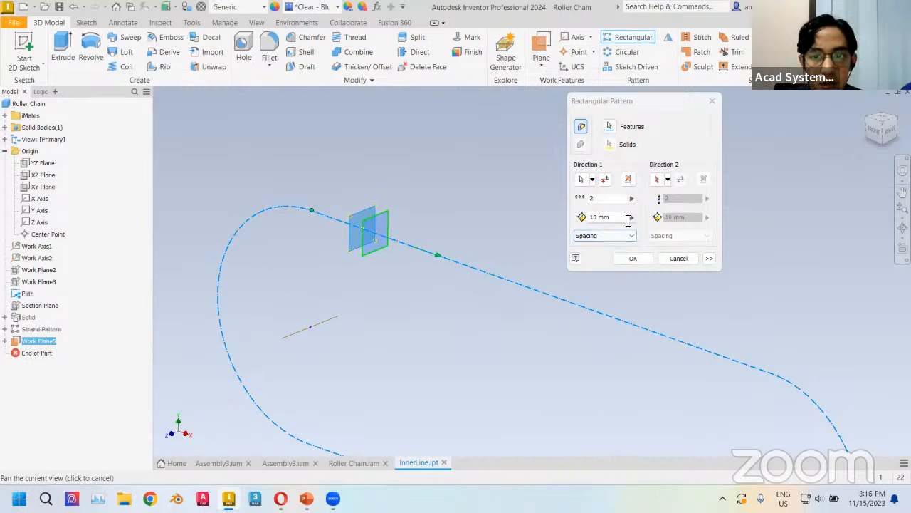
# Add a numeric user parameter Startpoint01 with a value of 5 mm and mark it as a key parameter
pyautogui.click(377, 7)
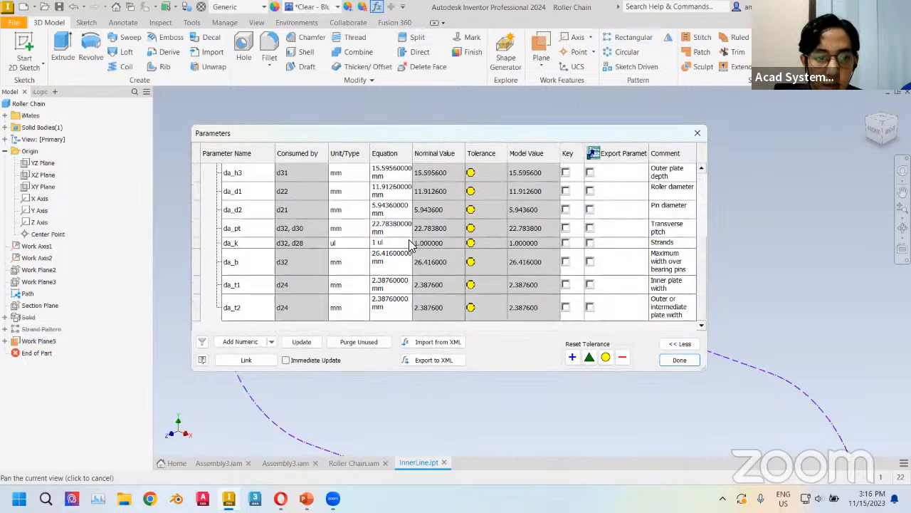
pyautogui.click(240, 342)
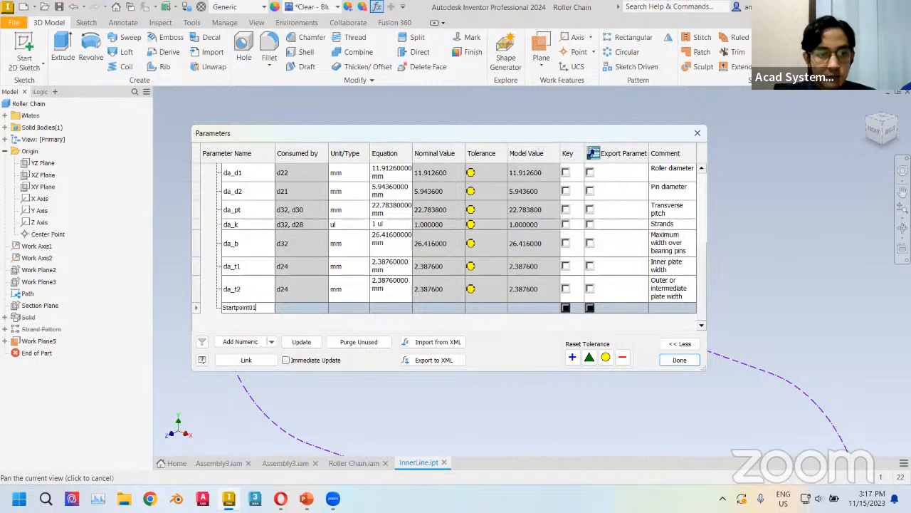
pyautogui.click(390, 308)
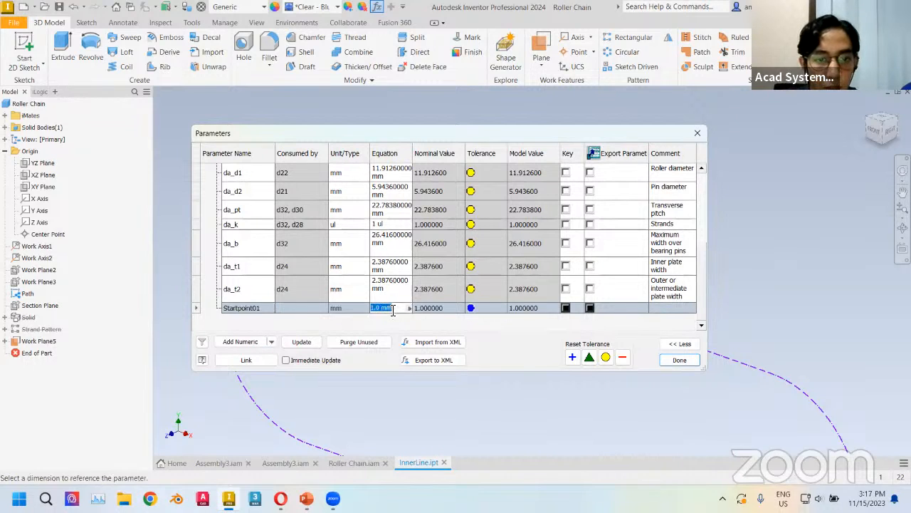
pyautogui.write('5')
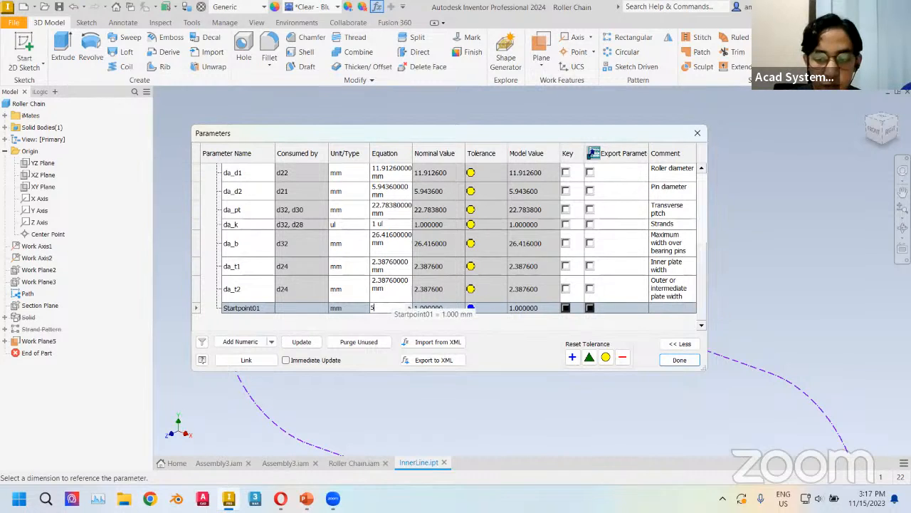
pyautogui.click(566, 309)
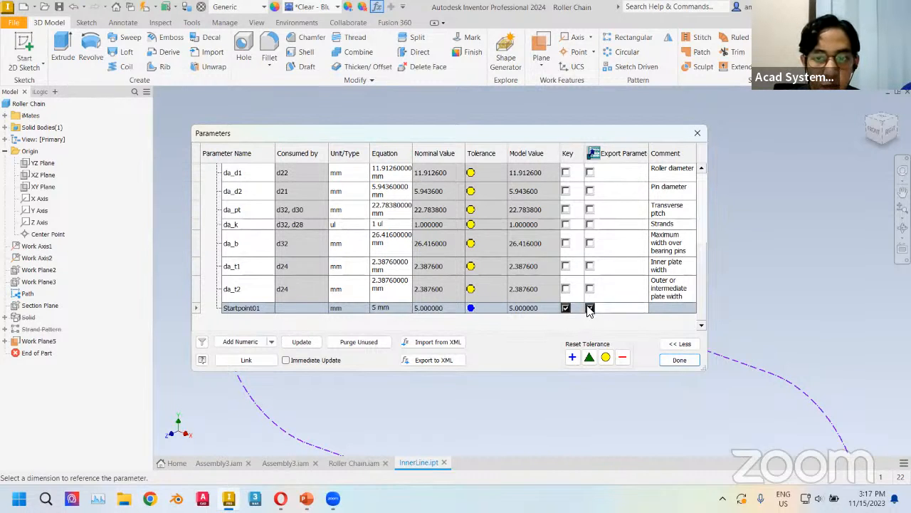
pyautogui.click(680, 360)
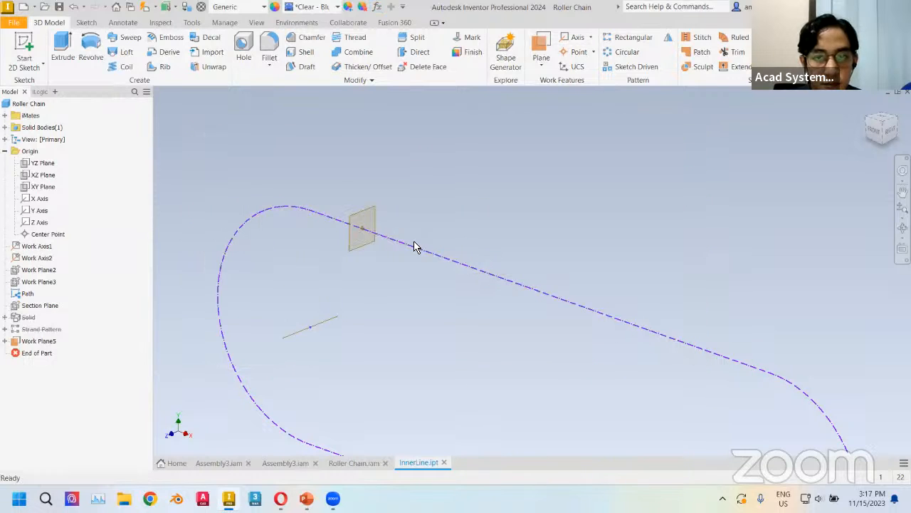
# Set up a rectangular pattern of the new work plane along the chain path with 2 occurrences and Startpoint01 as spacing
pyautogui.scroll(4, 439, 209)
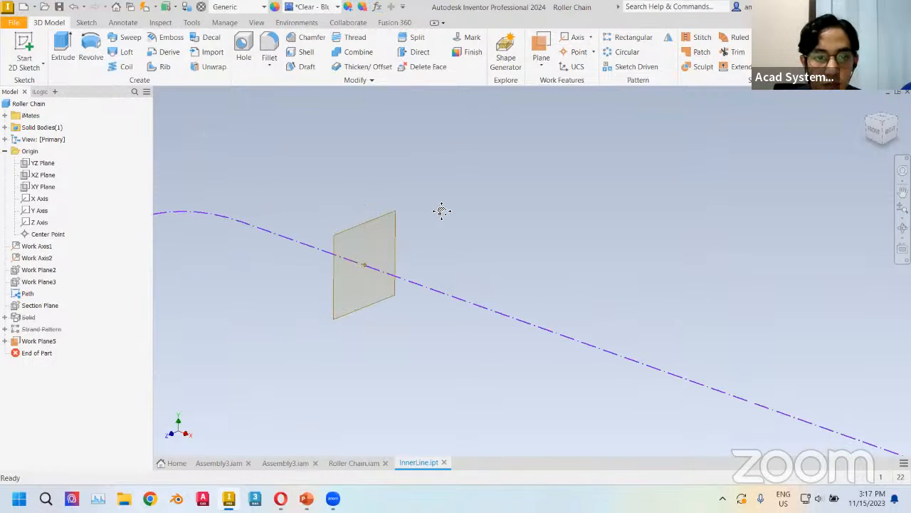
pyautogui.click(633, 38)
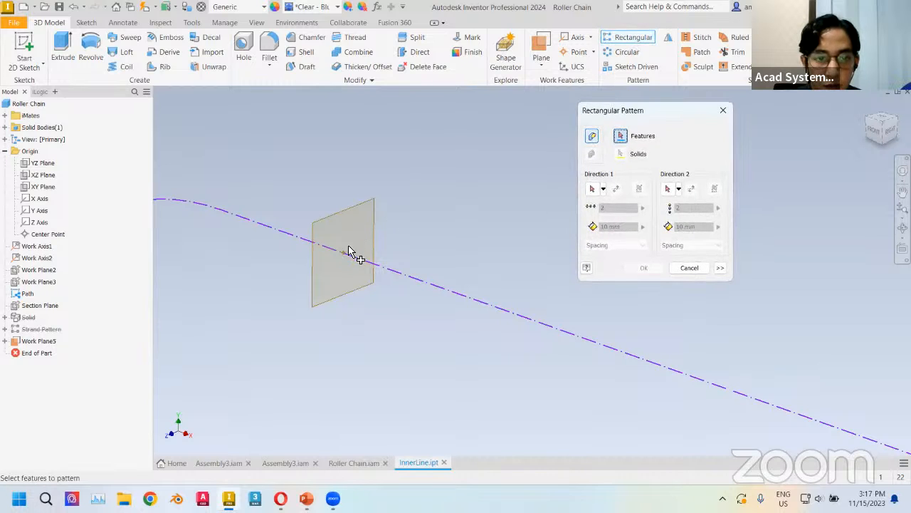
pyautogui.click(360, 226)
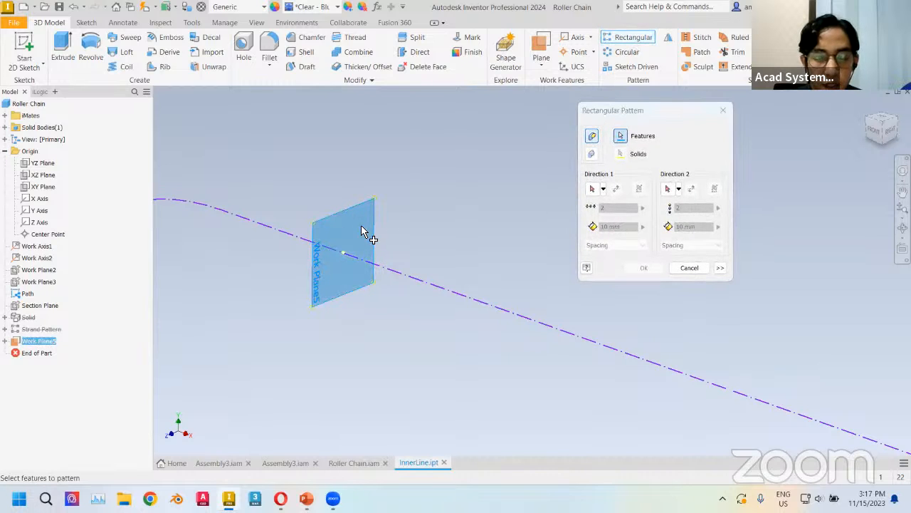
pyautogui.click(592, 188)
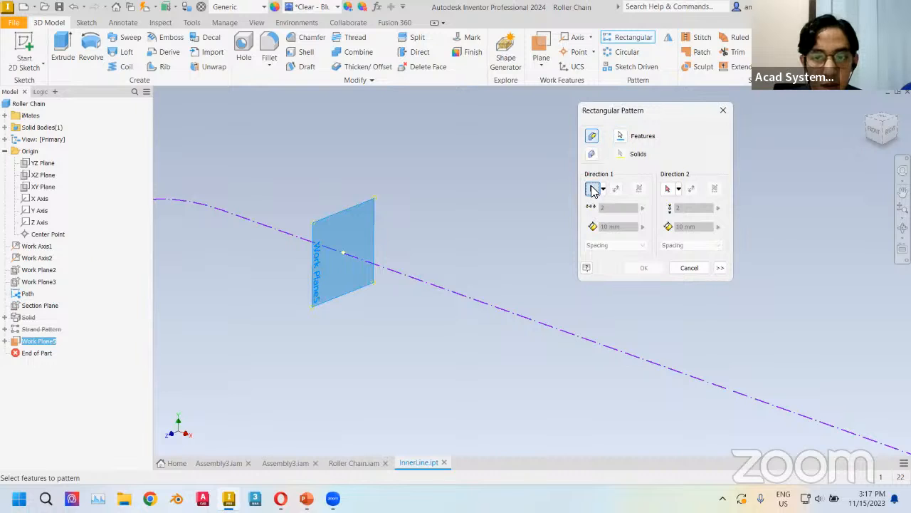
pyautogui.click(471, 302)
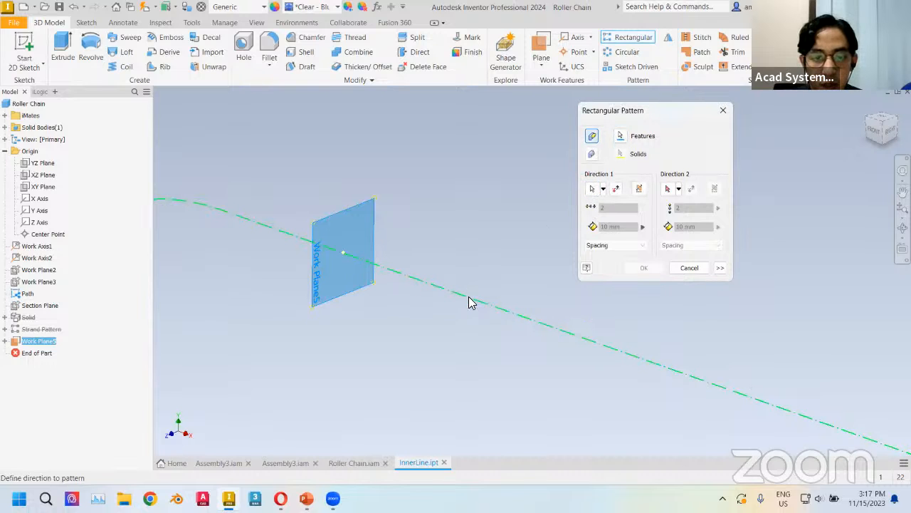
pyautogui.scroll(-5, 475, 297)
pyautogui.scroll(3, 513, 281)
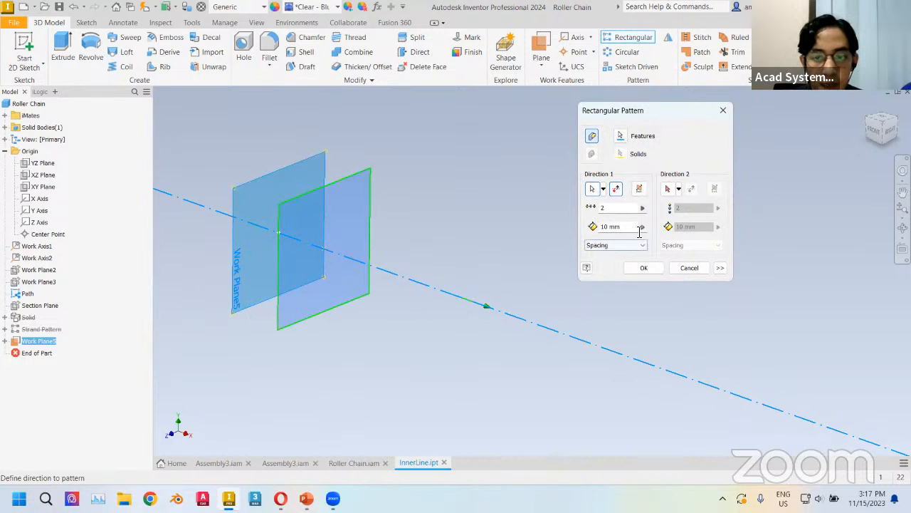
pyautogui.click(641, 228)
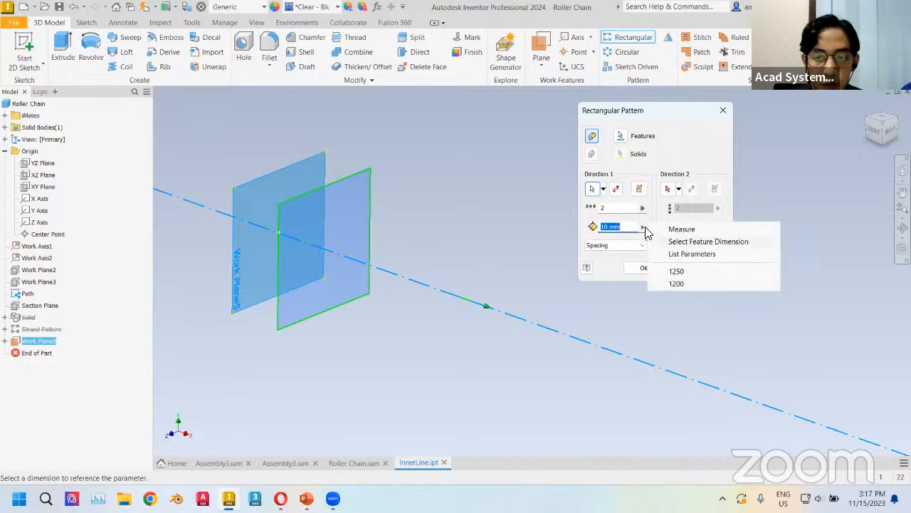
pyautogui.click(683, 254)
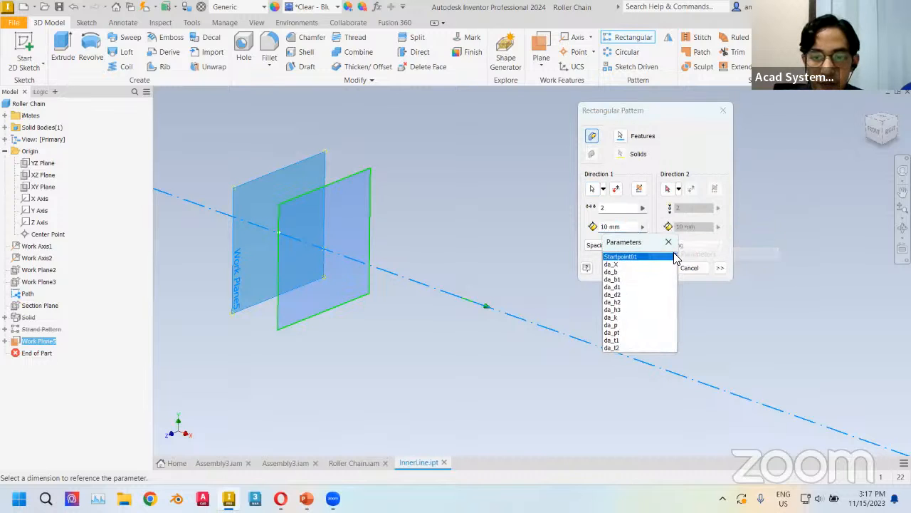
pyautogui.click(627, 258)
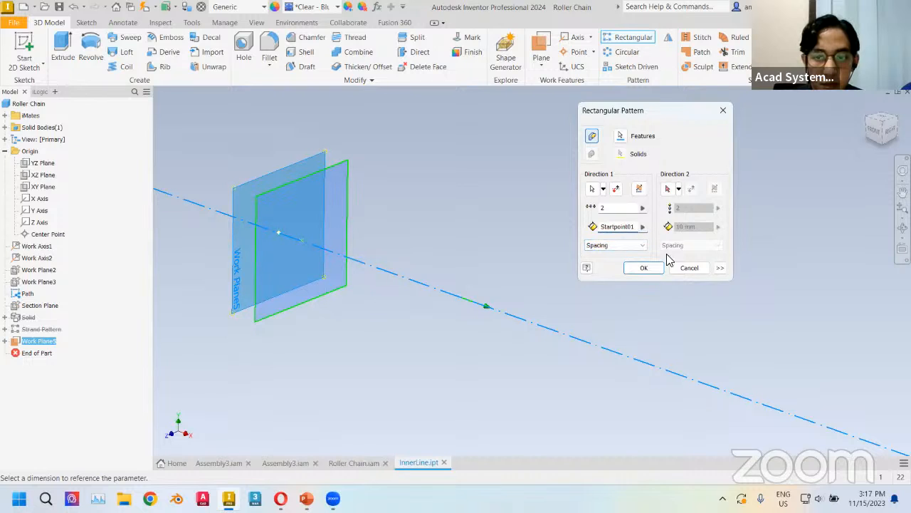
# Orient the pattern to Direction1, start it at the work point on the chain line, and create it
pyautogui.click(720, 269)
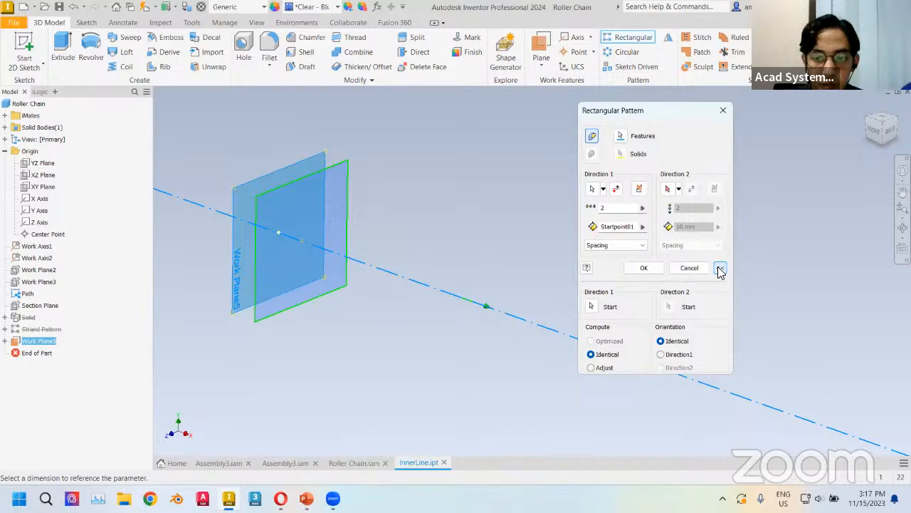
pyautogui.click(661, 355)
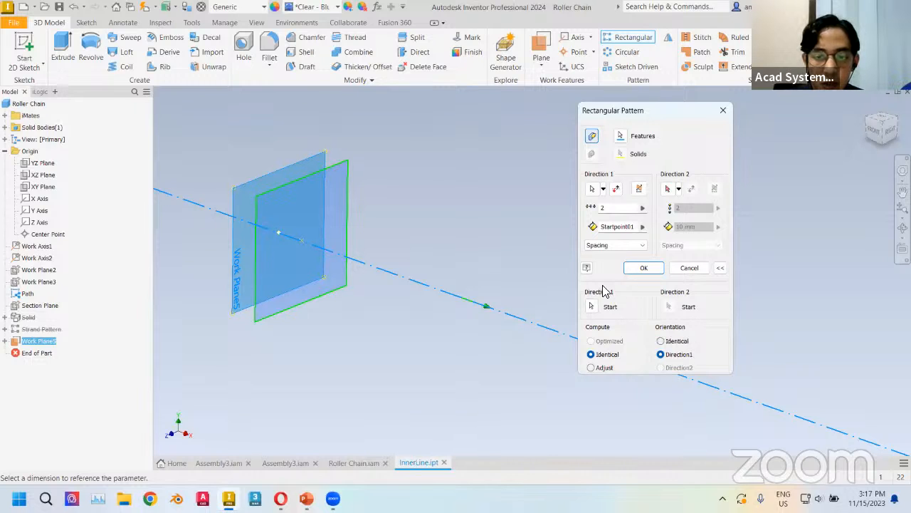
pyautogui.click(591, 306)
pyautogui.moveTo(397, 232); pyautogui.dragTo(570, 289, button='middle')
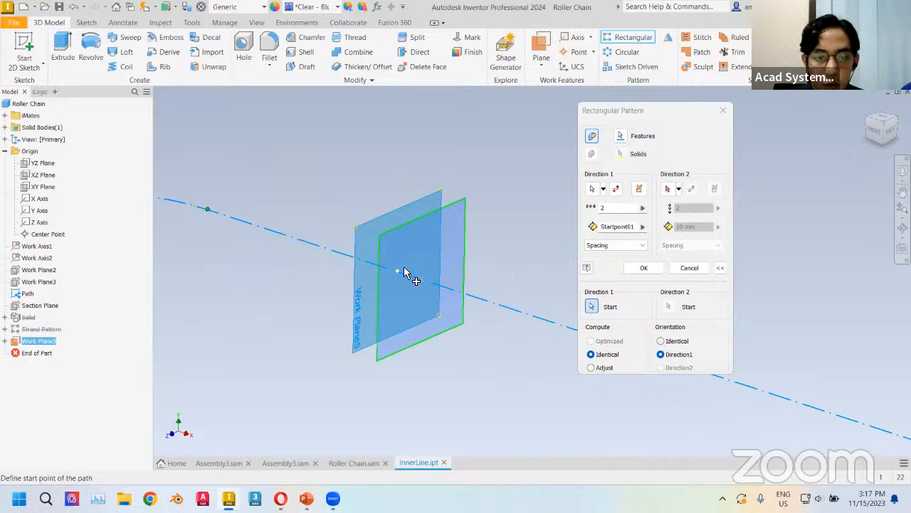
pyautogui.scroll(3, 396, 271)
pyautogui.moveTo(403, 275)
pyautogui.keyDown('shift'); pyautogui.mouseDown(button='middle')
pyautogui.moveTo(444, 278)
pyautogui.moveTo(416, 272)
pyautogui.mouseUp(button='middle'); pyautogui.keyUp('shift')
pyautogui.click(419, 275)
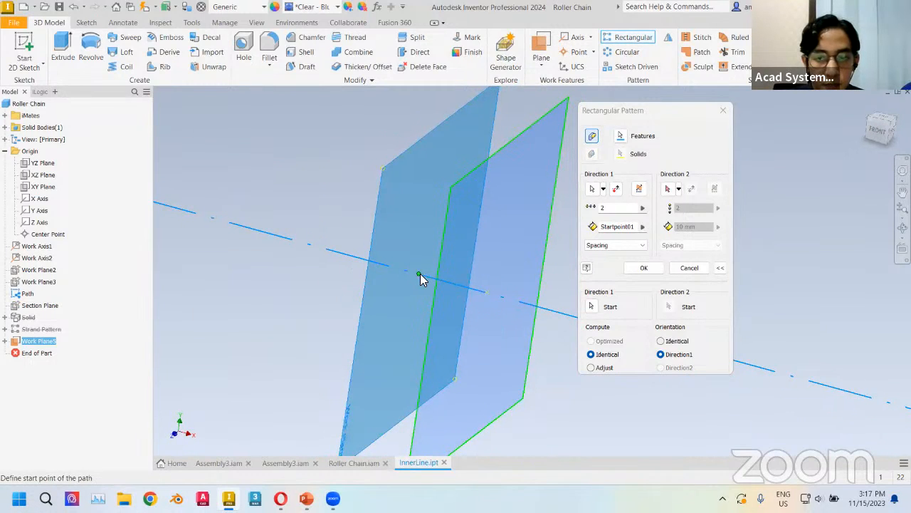
pyautogui.click(644, 268)
pyautogui.scroll(-3, 604, 269)
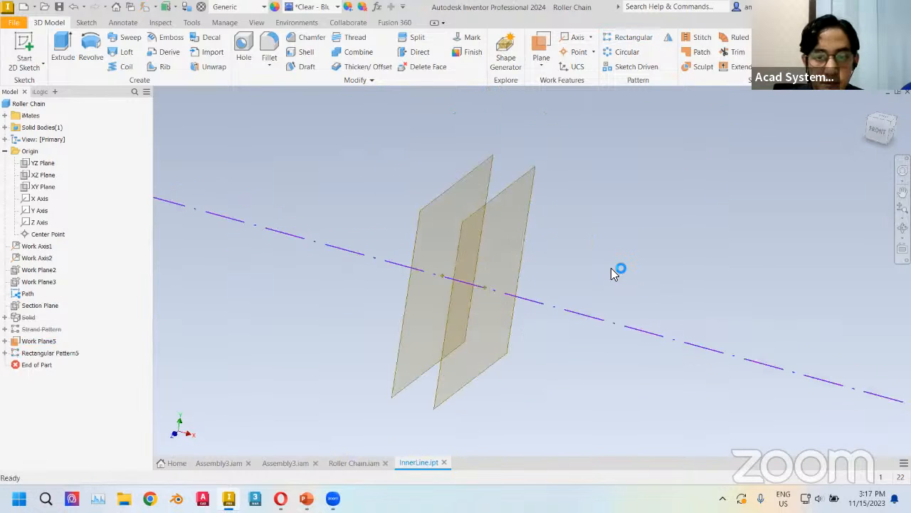
pyautogui.moveTo(641, 266); pyautogui.dragTo(526, 269, button='middle')
pyautogui.scroll(-3, 368, 251)
pyautogui.keyDown('shift'); pyautogui.moveTo(385, 248); pyautogui.dragTo(364, 262, button='middle'); pyautogui.keyUp('shift')
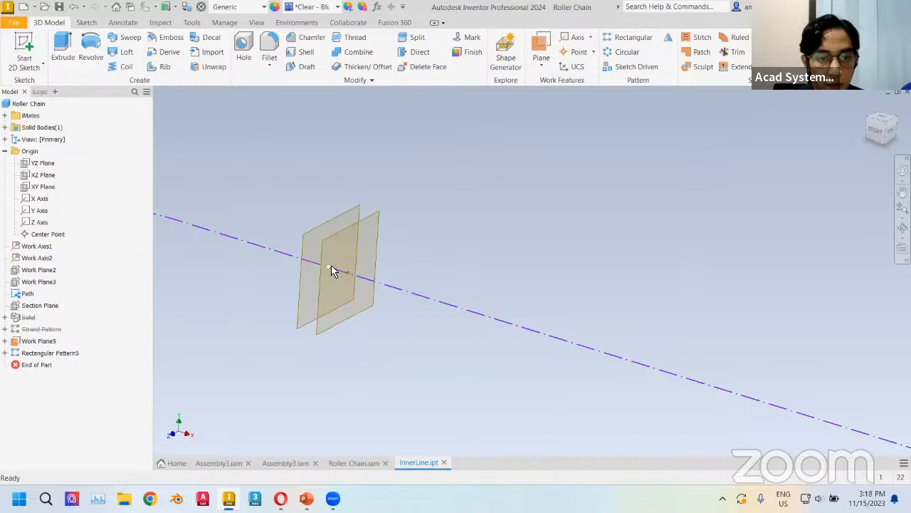
# Hide the original work plane on the upper chain line, leaving its patterned copy shown
pyautogui.click(340, 225)
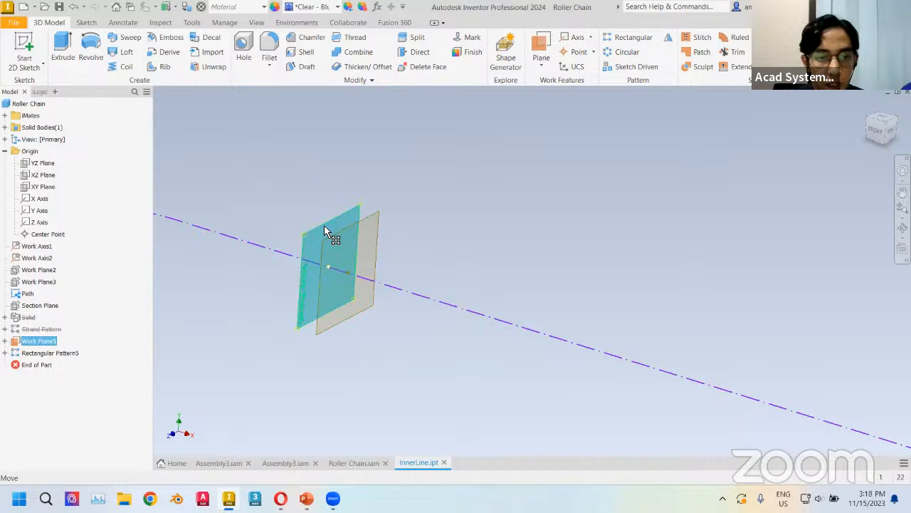
pyautogui.rightClick(324, 230)
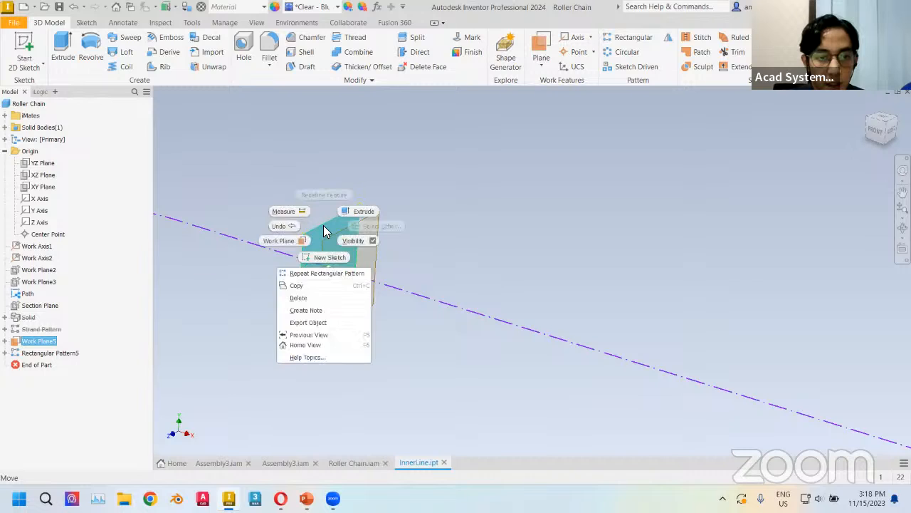
pyautogui.click(360, 243)
pyautogui.scroll(-2, 459, 265)
pyautogui.moveTo(476, 253); pyautogui.dragTo(385, 239, button='middle')
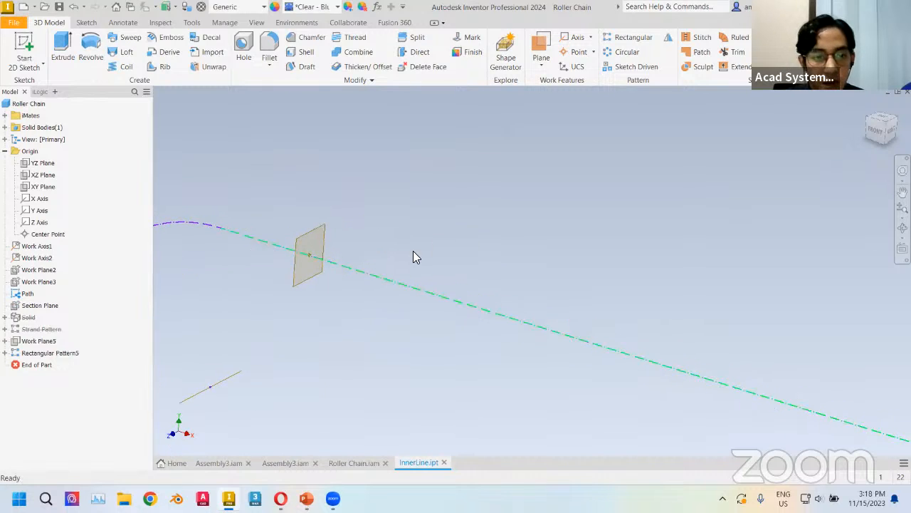
# Set up a rectangular pattern of the work point at the patterned plane, using the chain path as Direction 1
pyautogui.click(313, 232)
pyautogui.click(350, 240)
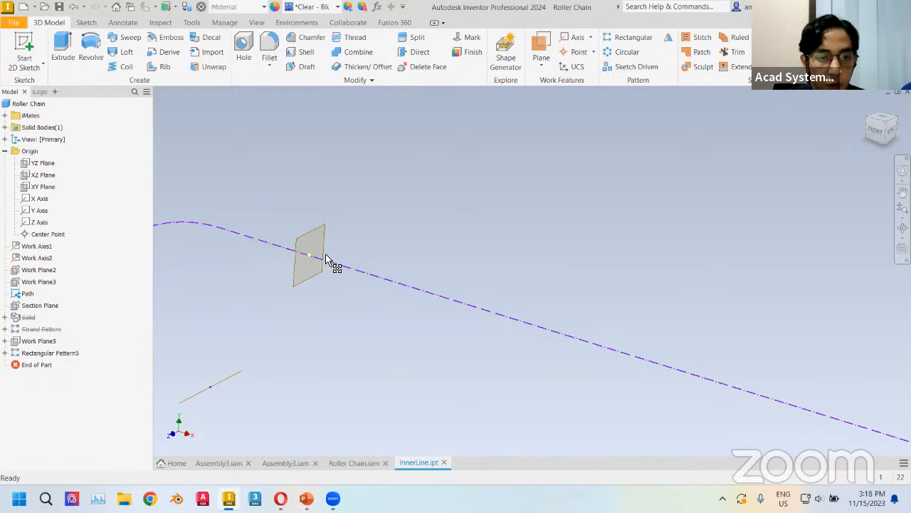
pyautogui.scroll(-3, 325, 260)
pyautogui.moveTo(407, 252); pyautogui.dragTo(418, 217, button='middle')
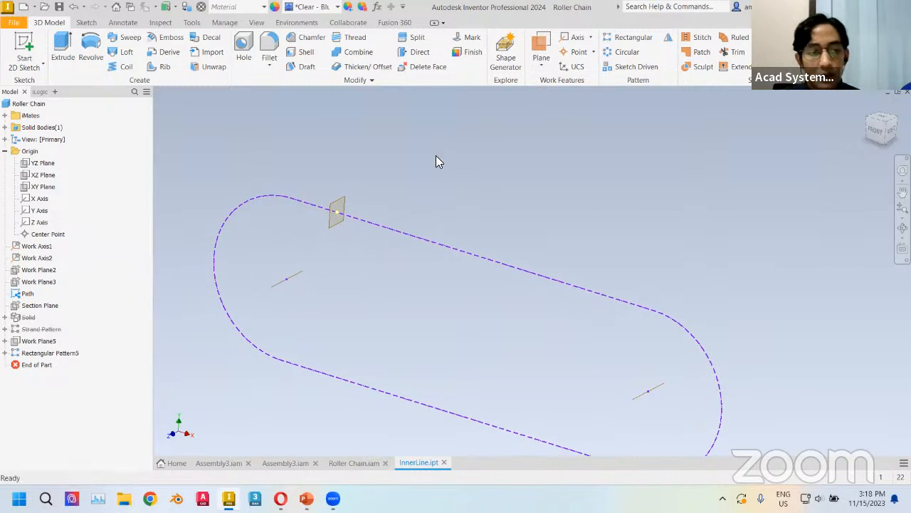
pyautogui.click(625, 39)
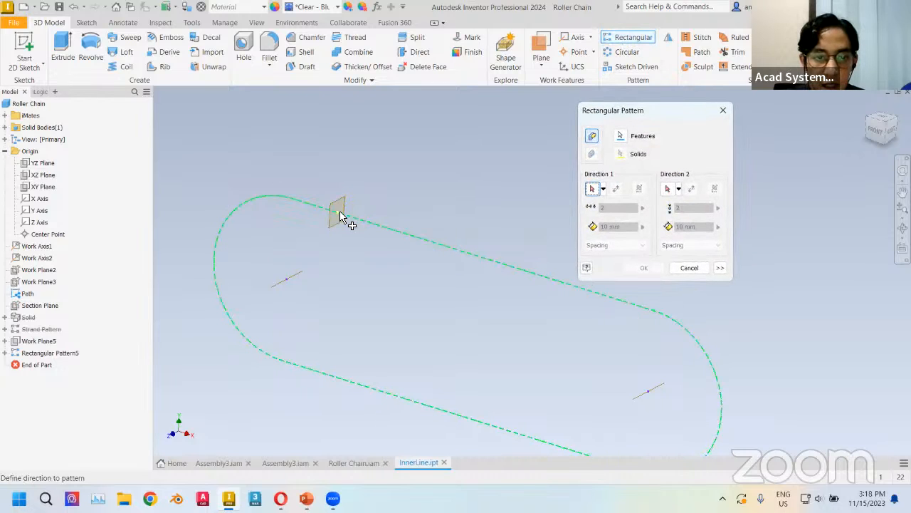
pyautogui.scroll(-3, 340, 217)
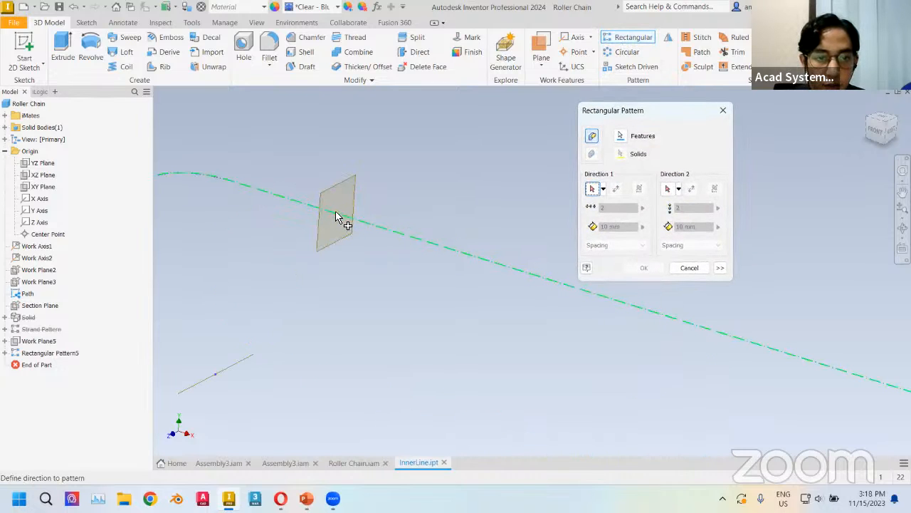
pyautogui.click(337, 218)
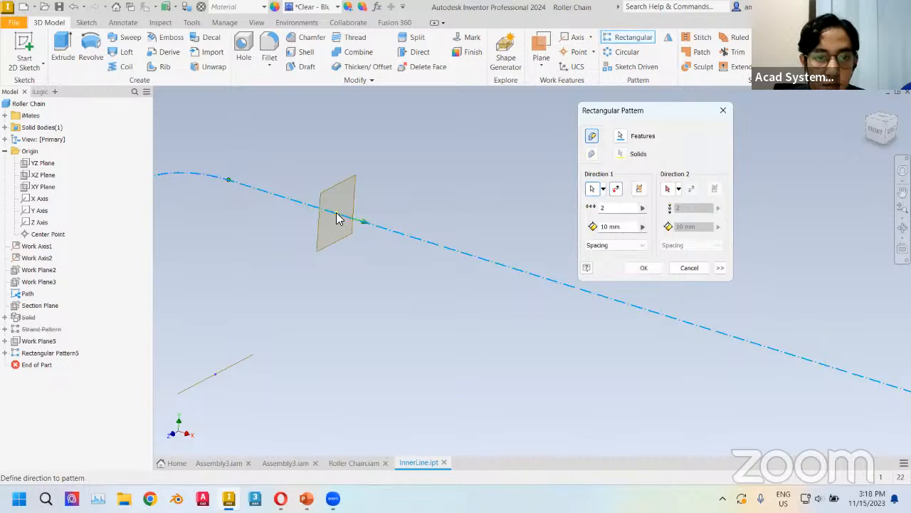
pyautogui.click(620, 135)
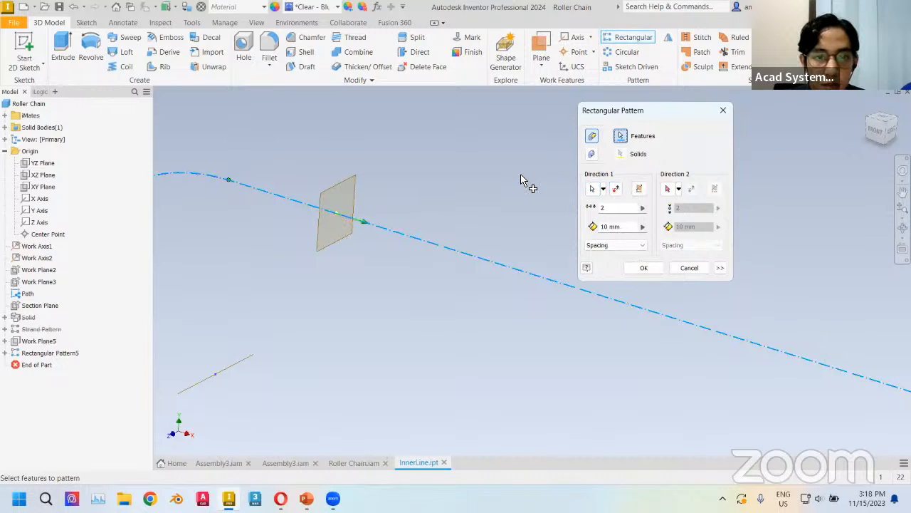
pyautogui.click(346, 220)
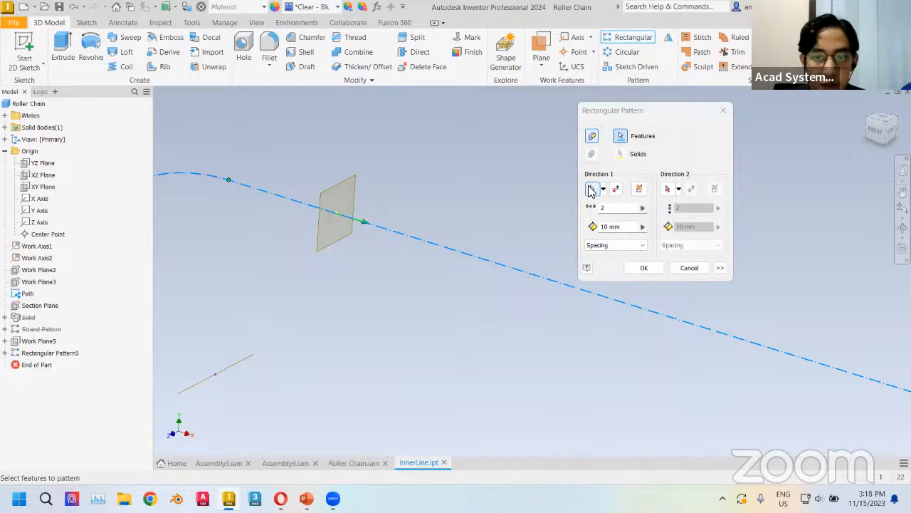
pyautogui.click(591, 188)
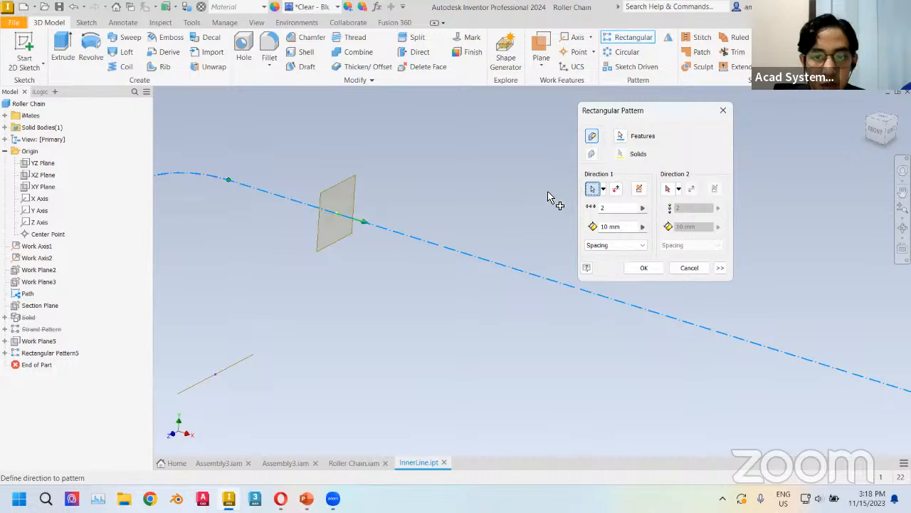
pyautogui.click(452, 253)
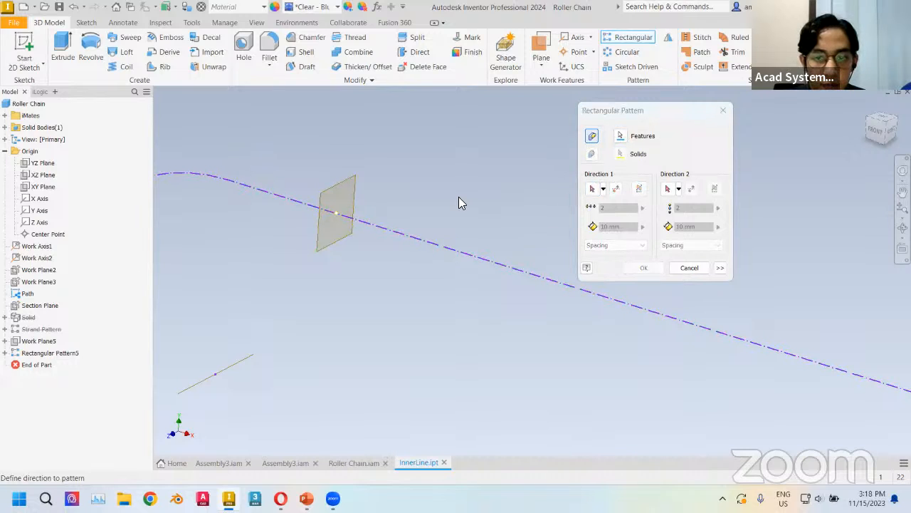
pyautogui.click(592, 188)
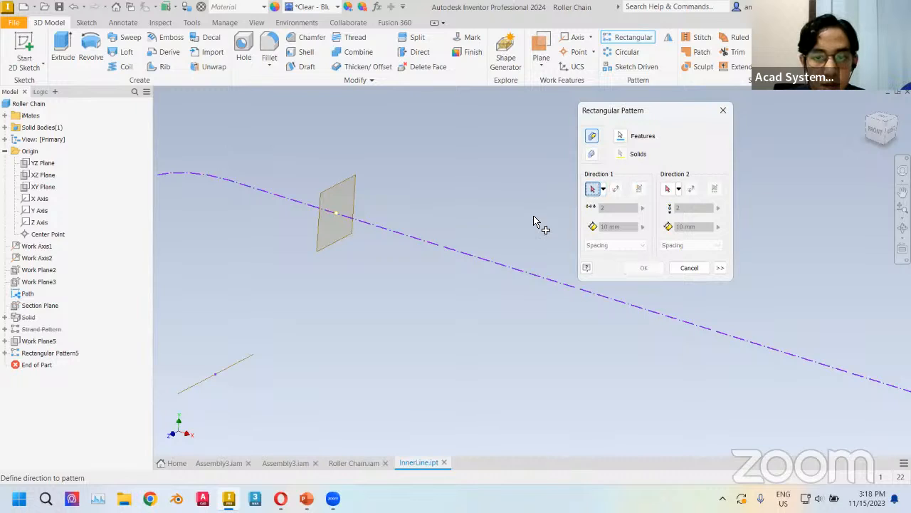
pyautogui.click(504, 273)
# Distribute the pattern over the full Curve Length of the chain path with 62/2 occurrences
pyautogui.click(617, 245)
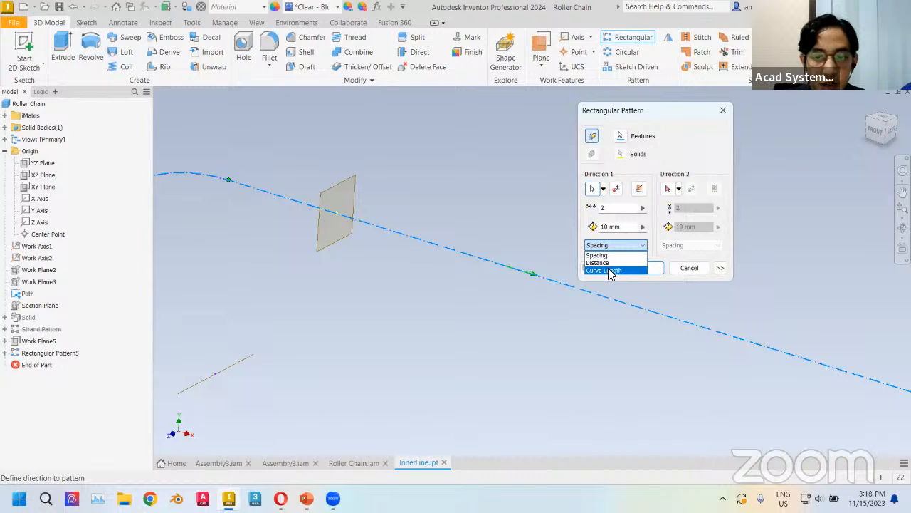
pyautogui.click(606, 271)
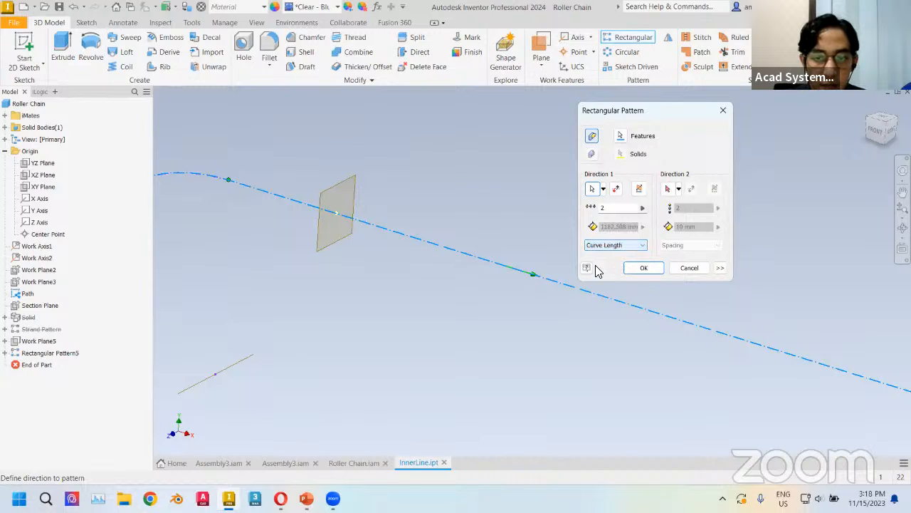
pyautogui.scroll(3, 490, 246)
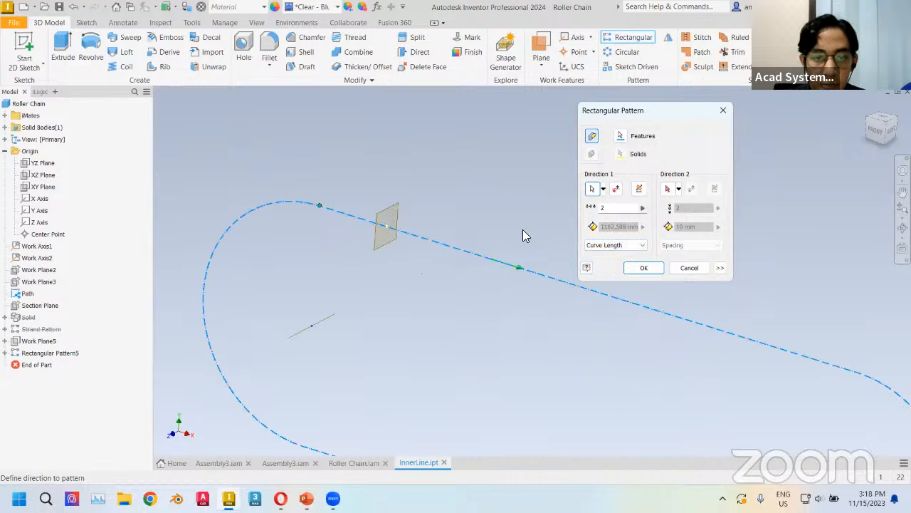
pyautogui.click(615, 208)
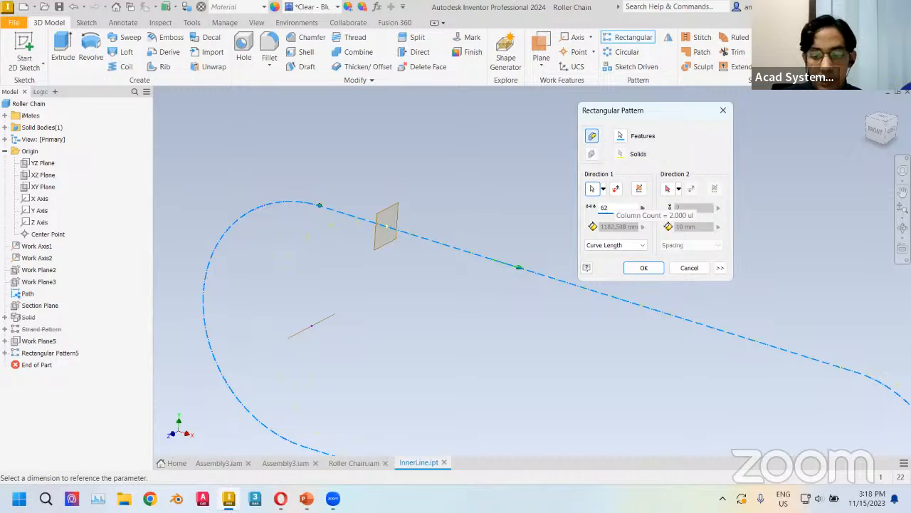
pyautogui.write('/2')
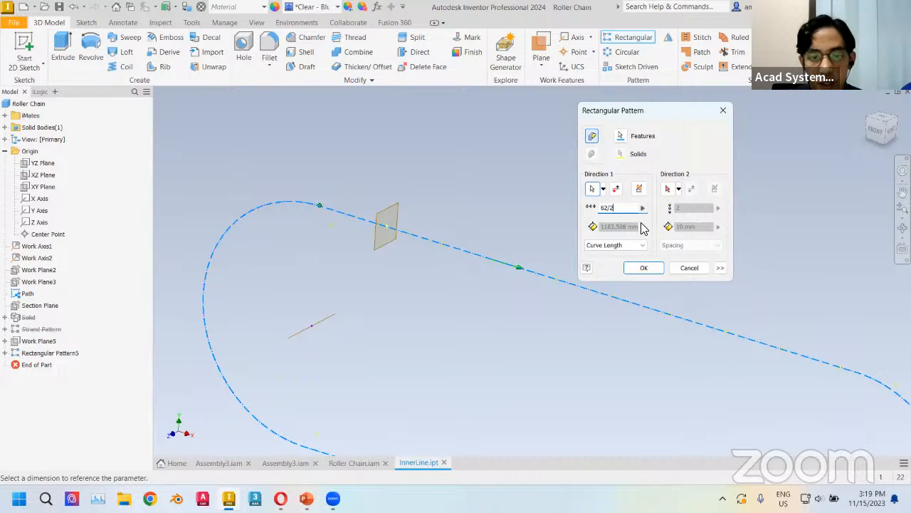
# Orient the pattern to Direction1, start it at the work point on the patterned plane, and create it
pyautogui.click(720, 268)
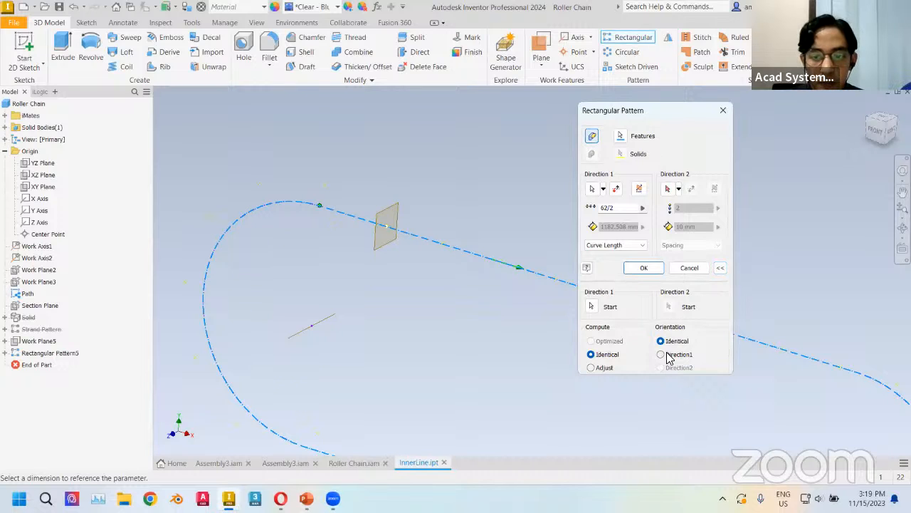
pyautogui.click(661, 355)
pyautogui.click(592, 306)
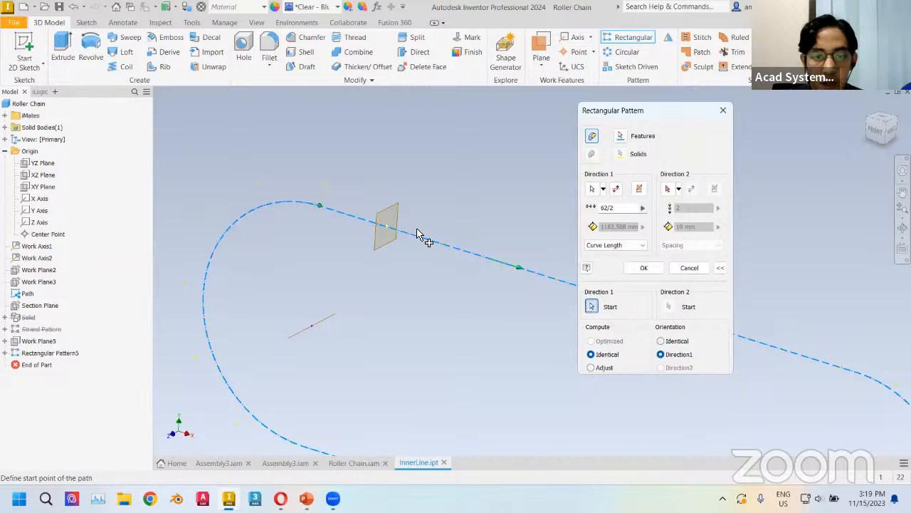
pyautogui.scroll(3, 388, 225)
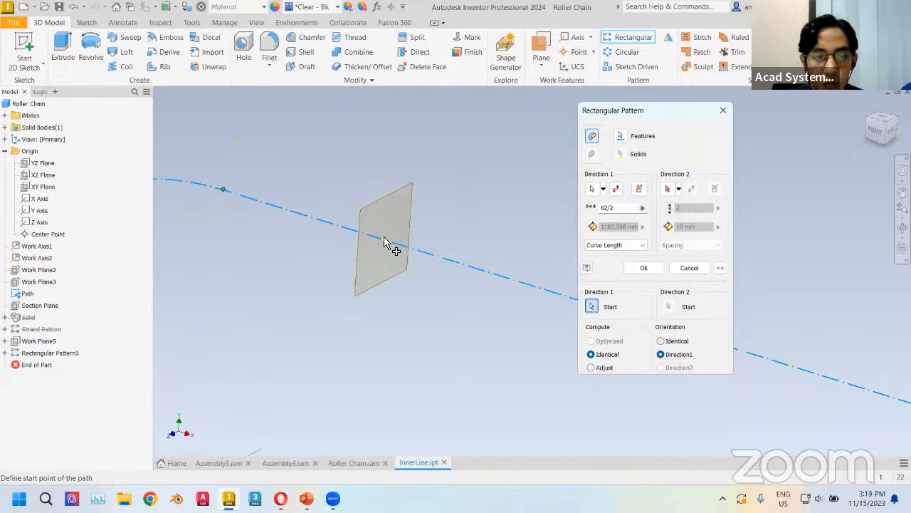
pyautogui.click(384, 239)
pyautogui.scroll(-4, 448, 258)
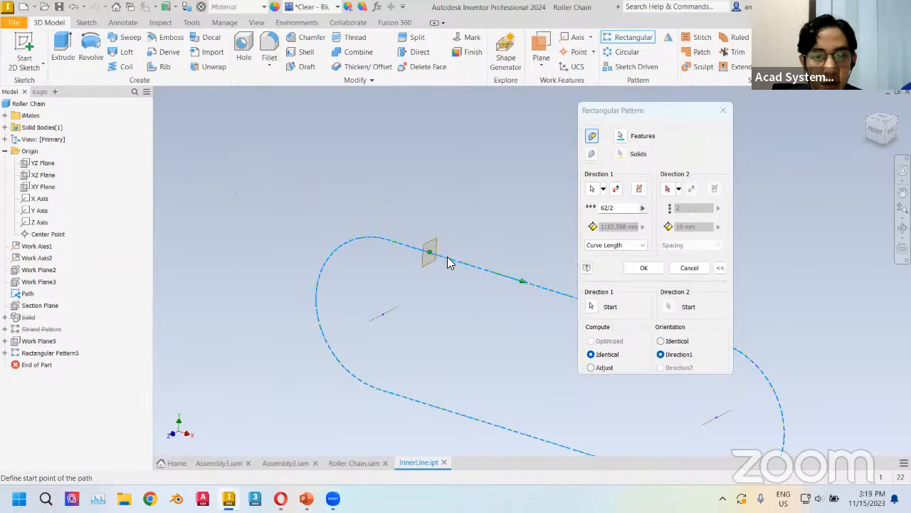
pyautogui.moveTo(478, 261); pyautogui.dragTo(360, 214, button='middle')
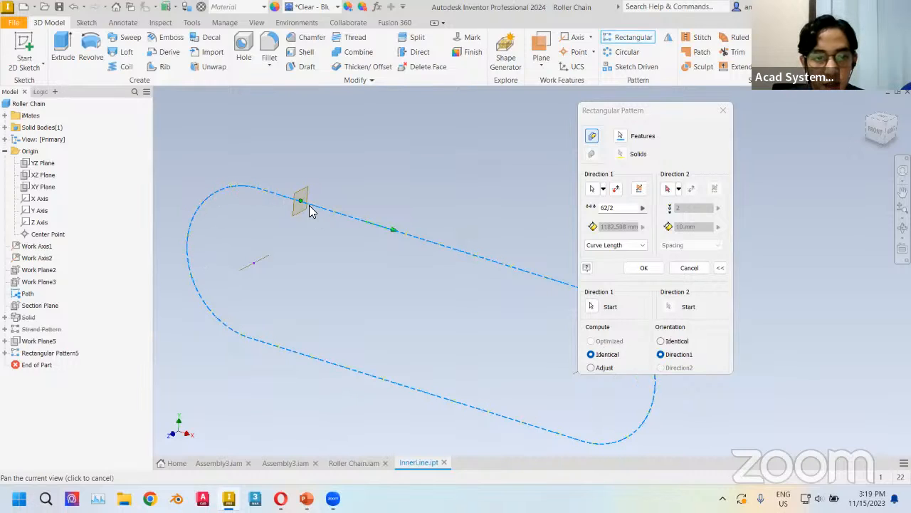
pyautogui.click(636, 268)
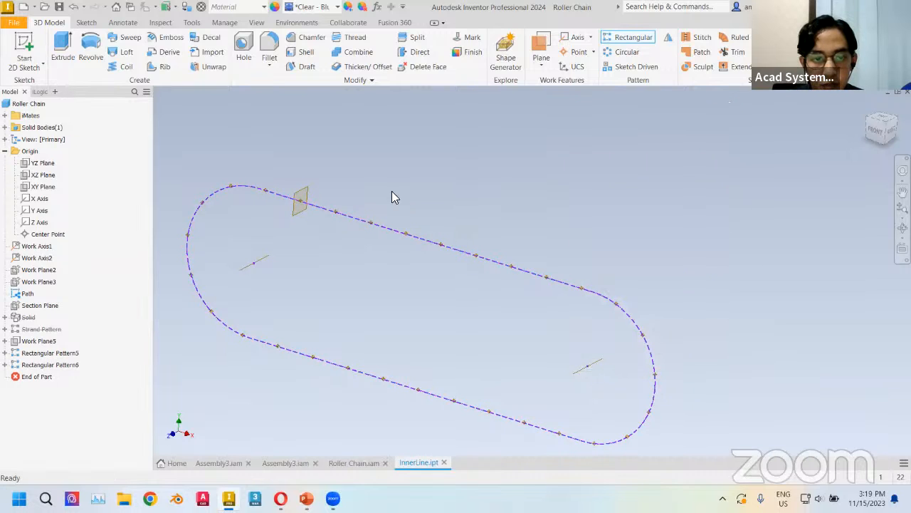
pyautogui.keyDown('shift'); pyautogui.moveTo(334, 181); pyautogui.dragTo(359, 184, button='middle'); pyautogui.keyUp('shift')
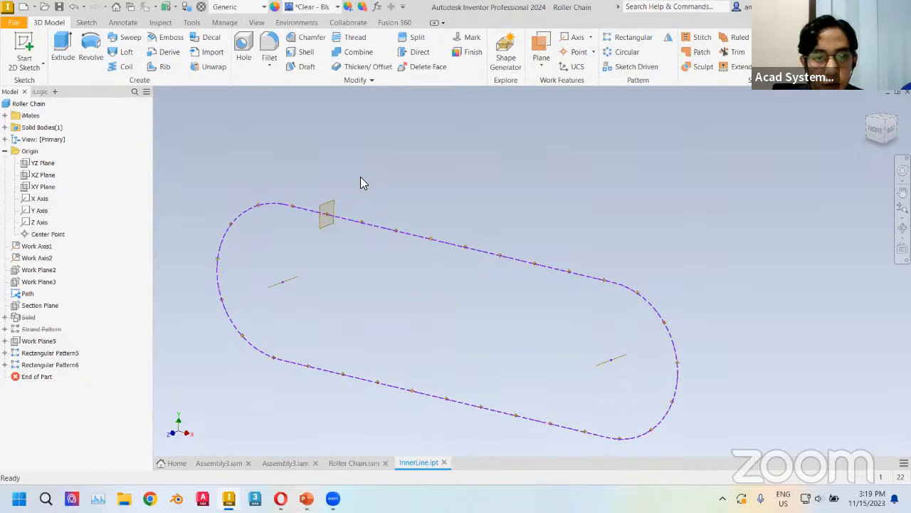
# Set the user parameter Startpoint01 to 0 mm and update the part
pyautogui.click(378, 10)
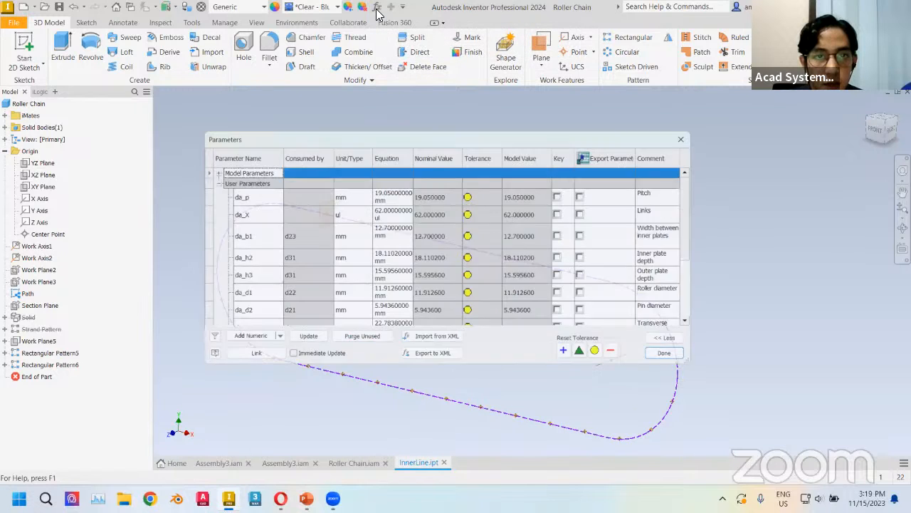
pyautogui.scroll(-3, 378, 262)
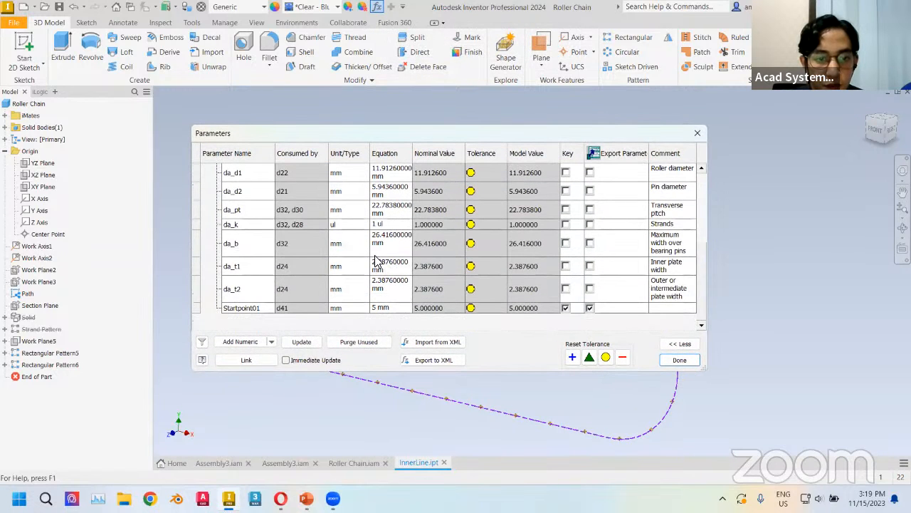
pyautogui.click(388, 308)
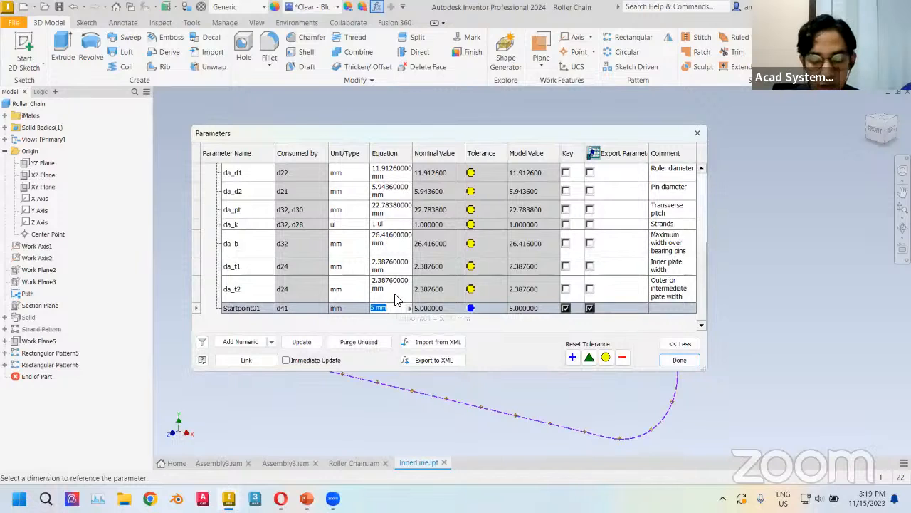
pyautogui.write('0')
pyautogui.press('Return')
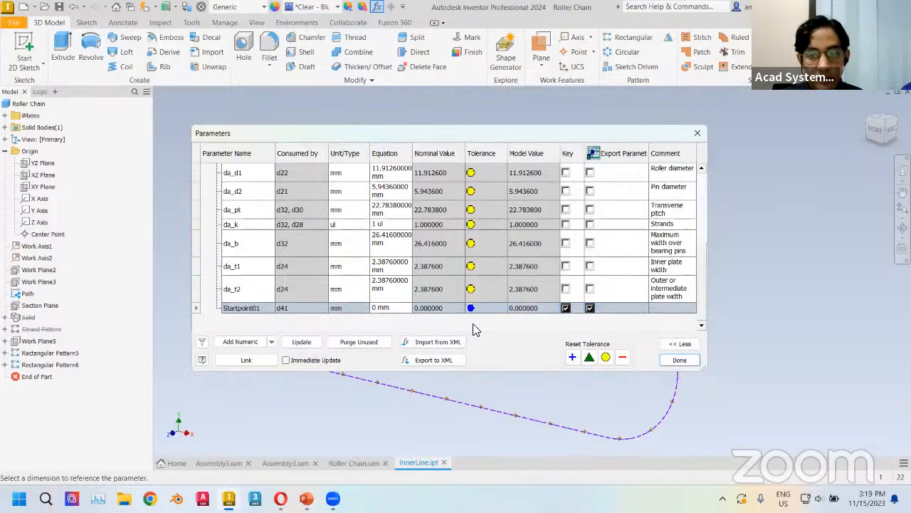
pyautogui.click(679, 359)
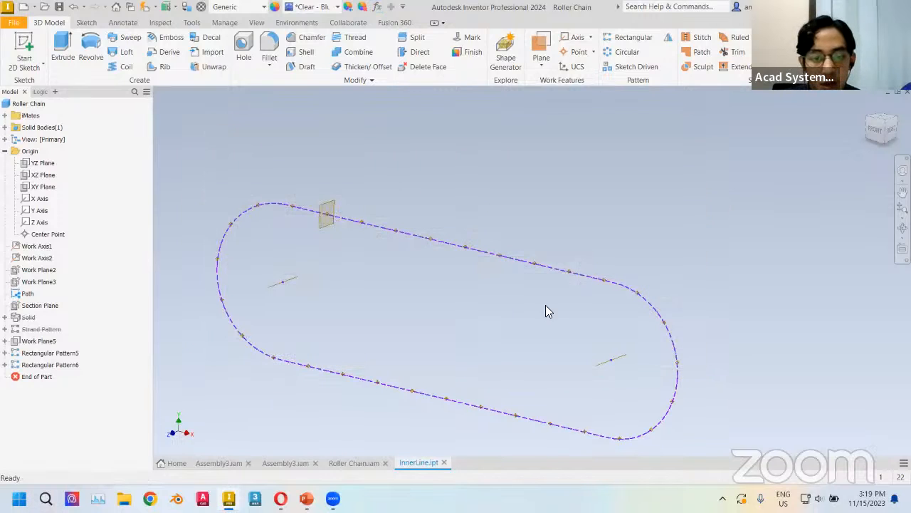
pyautogui.click(145, 11)
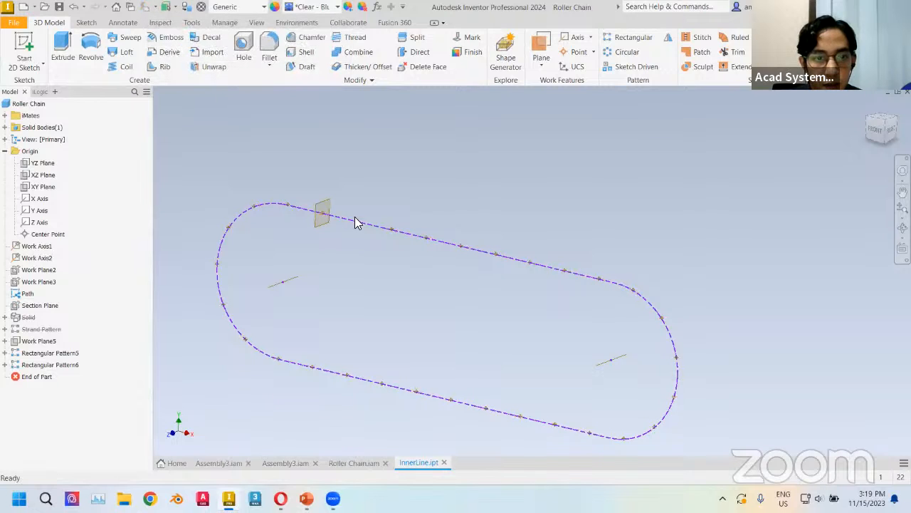
pyautogui.scroll(3, 337, 208)
pyautogui.moveTo(339, 223)
pyautogui.keyDown('shift'); pyautogui.mouseDown(button='middle')
pyautogui.moveTo(338, 208)
pyautogui.moveTo(605, 211)
pyautogui.moveTo(340, 218)
pyautogui.moveTo(388, 252)
pyautogui.moveTo(364, 220)
pyautogui.mouseUp(button='middle'); pyautogui.keyUp('shift')
pyautogui.scroll(-4, 520, 214)
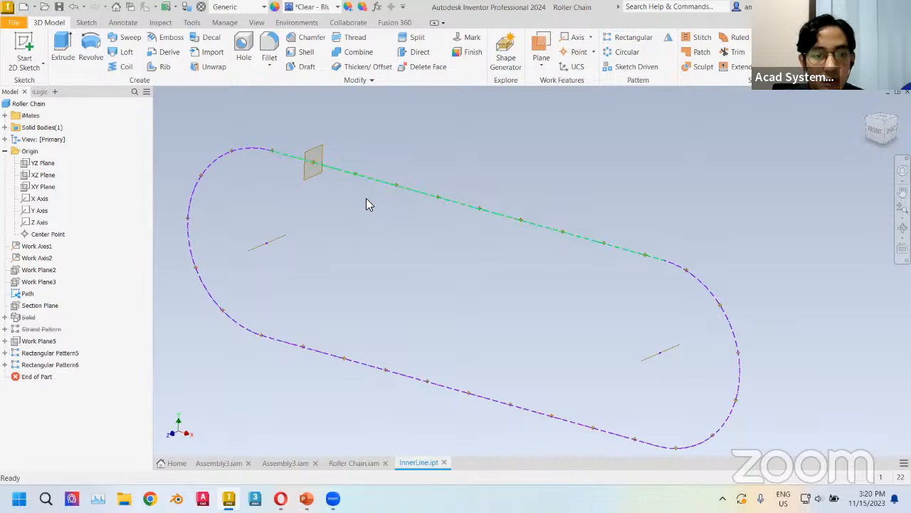
pyautogui.moveTo(317, 137); pyautogui.dragTo(330, 141, button='middle')
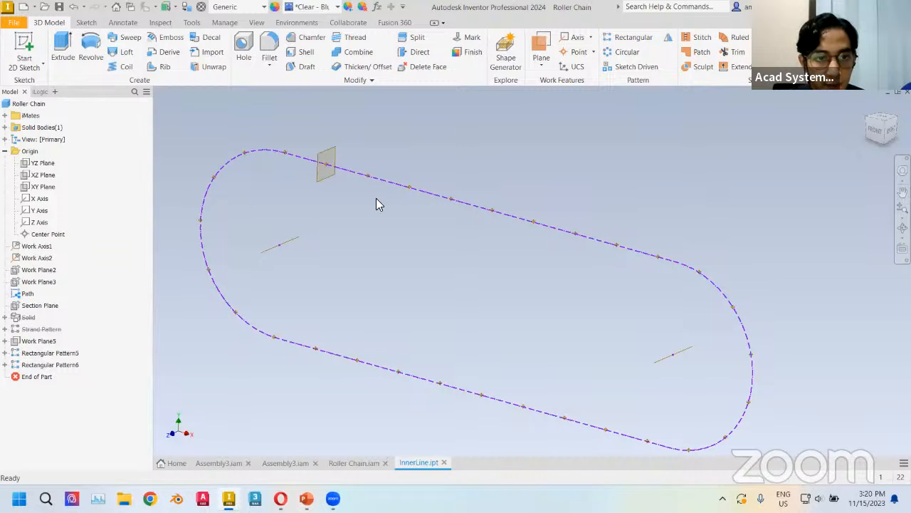
pyautogui.moveTo(409, 144); pyautogui.dragTo(403, 148, button='middle')
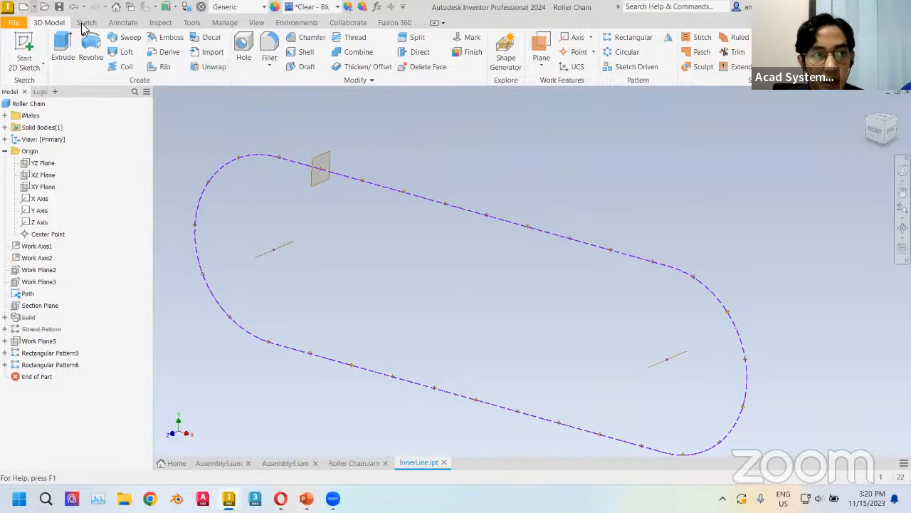
# Browse the Design Accelerator folder for files to open and duplicate the InnerLine part file there
pyautogui.click(44, 8)
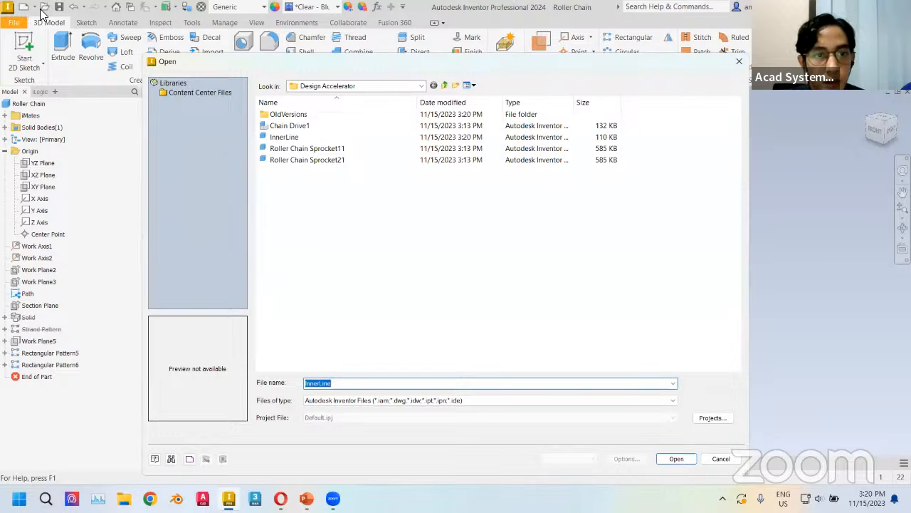
pyautogui.click(288, 137)
pyautogui.rightClick(288, 136)
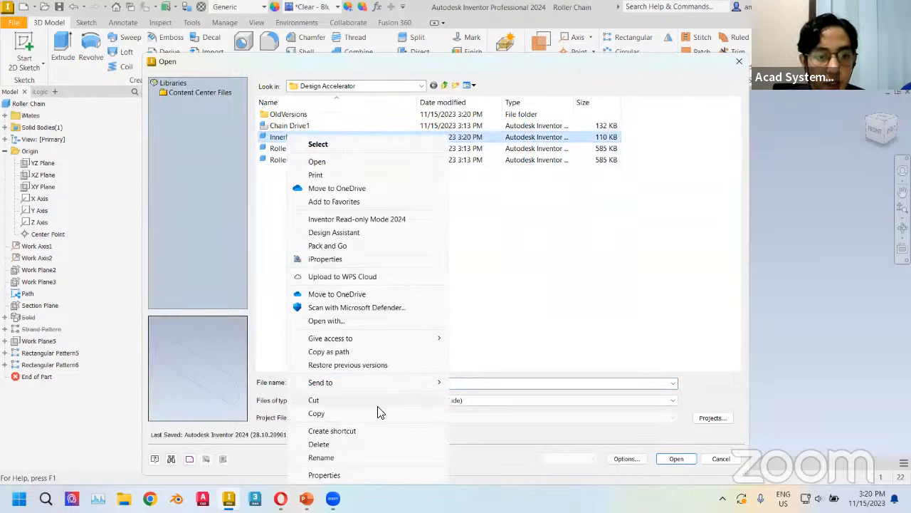
pyautogui.click(373, 411)
pyautogui.rightClick(281, 133)
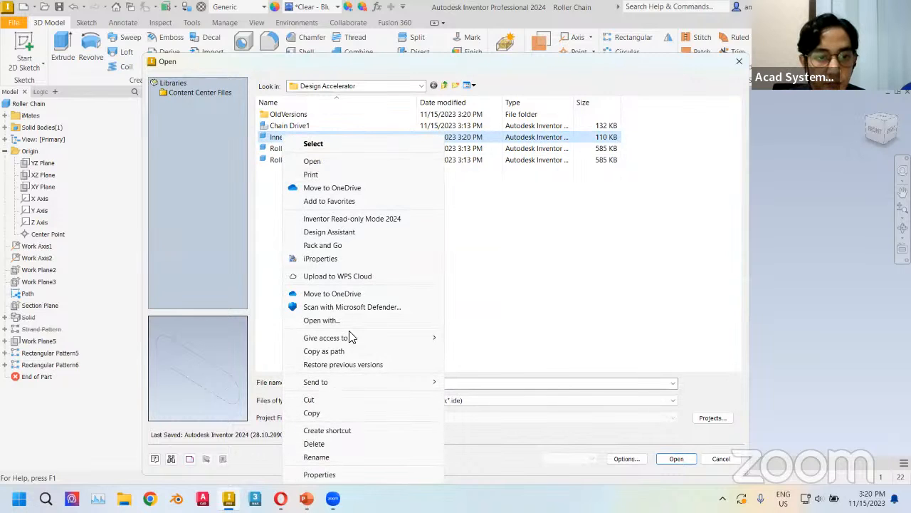
pyautogui.click(462, 225)
pyautogui.hotkey('ctrl', 'v')
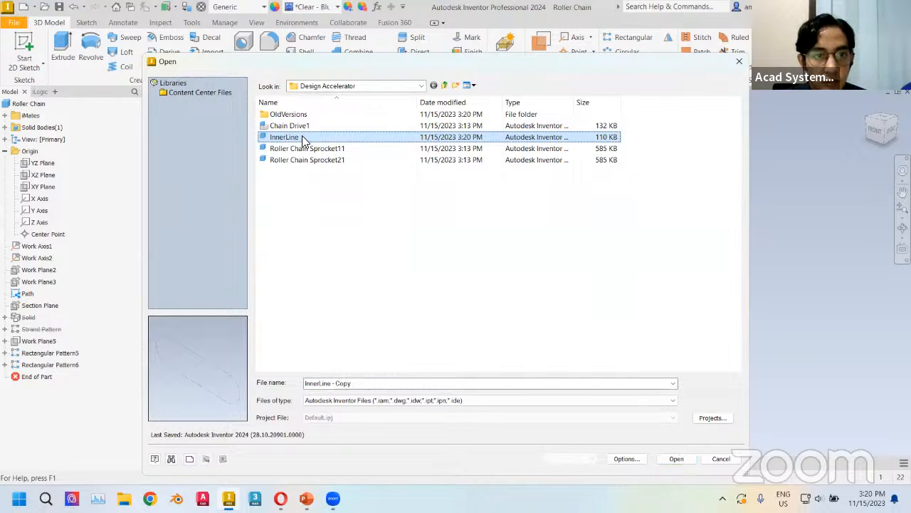
# Rename the copied InnerLine file as OuterLine and open it
pyautogui.click(308, 138)
pyautogui.rightClick(303, 142)
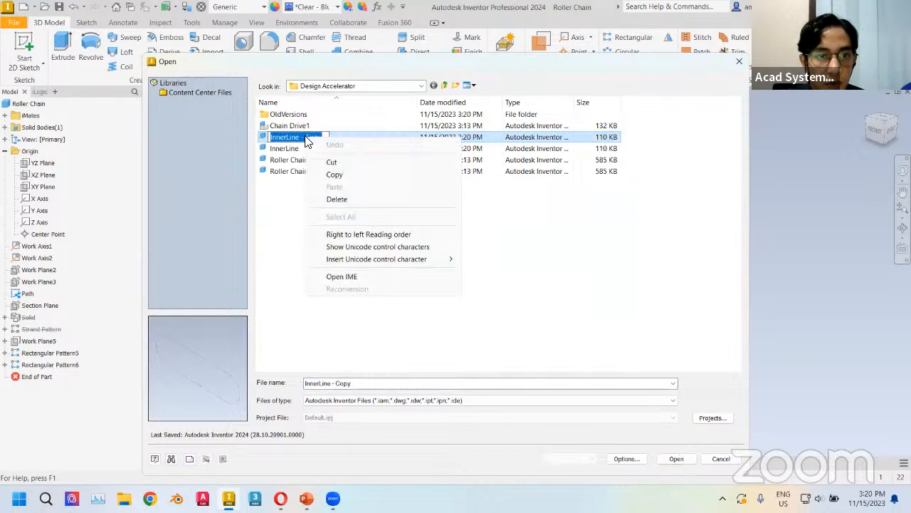
pyautogui.click(298, 137)
pyautogui.moveTo(324, 137); pyautogui.dragTo(287, 137)
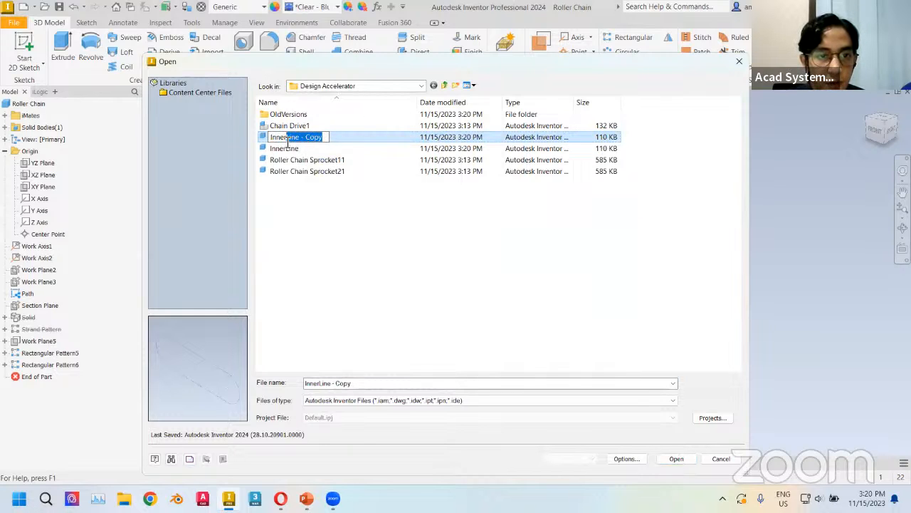
pyautogui.press('BackSpace')
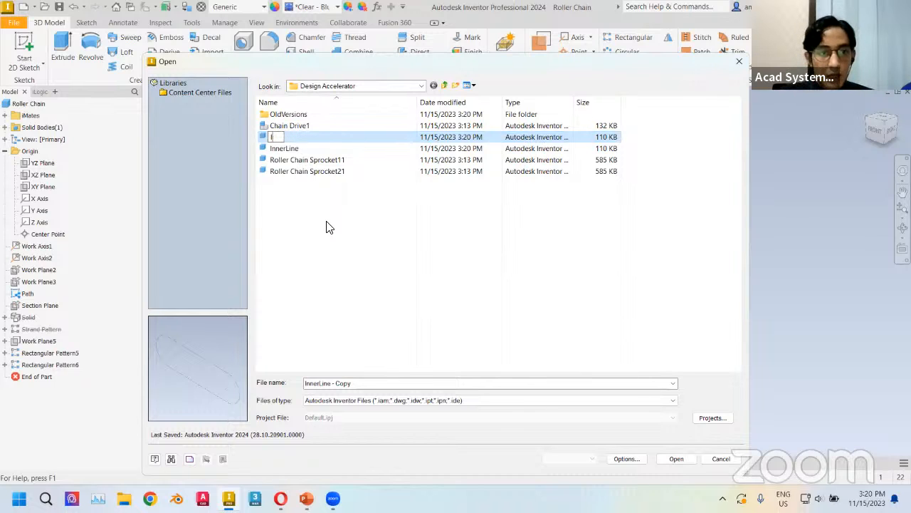
pyautogui.write('OuterLine')
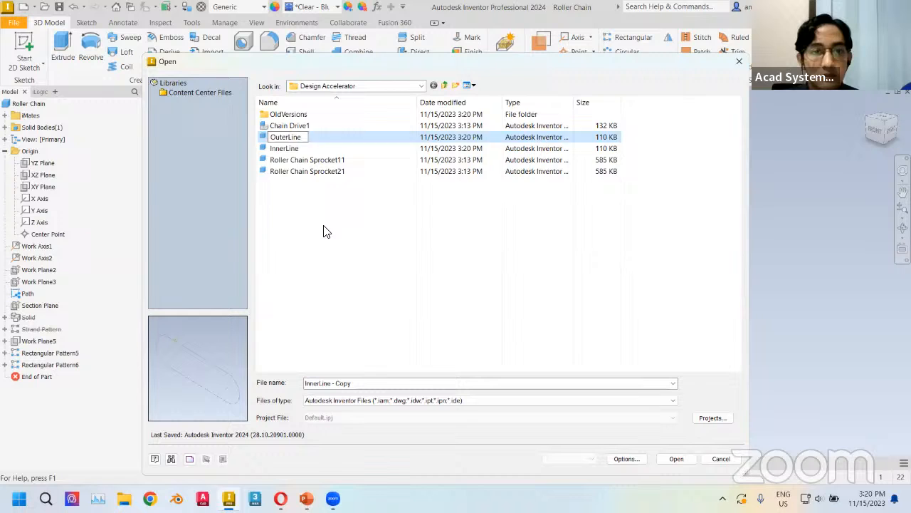
pyautogui.press('Return')
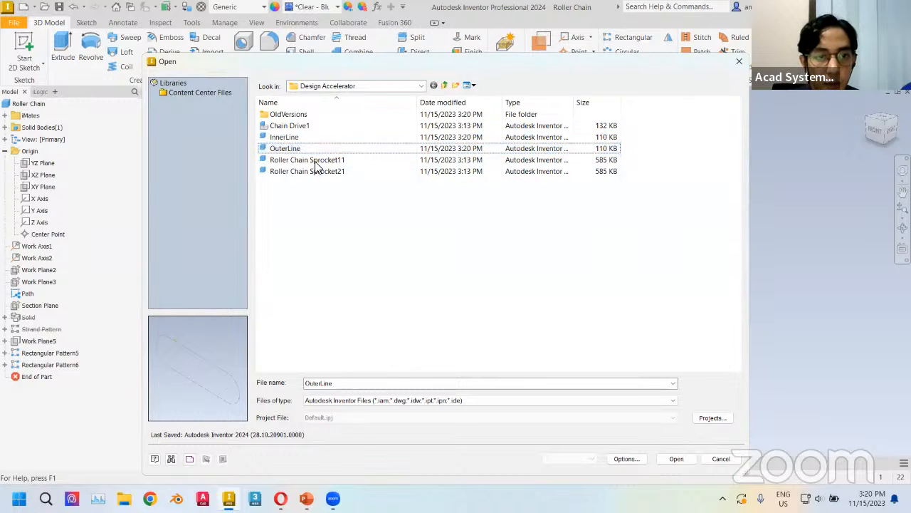
pyautogui.click(675, 458)
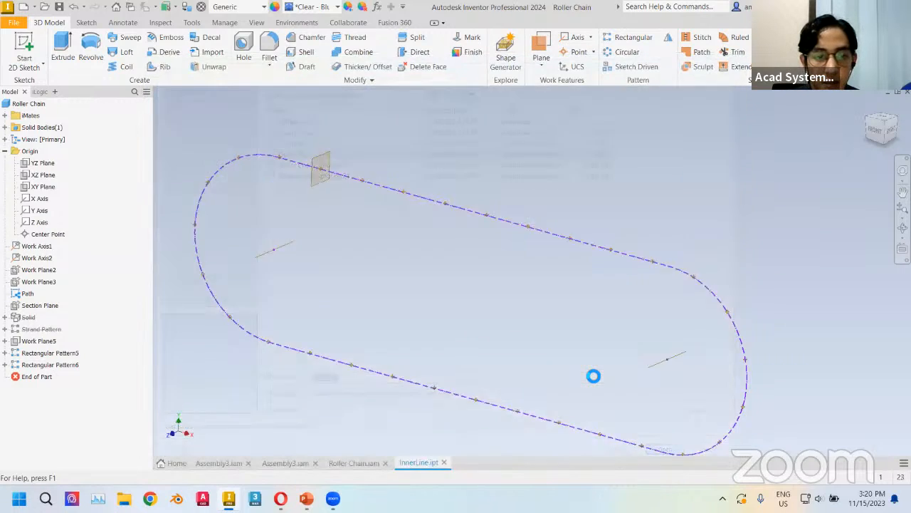
# Measure the distance between the work point on the patterned plane and the adjacent work point along the straight run, and copy the value
pyautogui.moveTo(466, 253); pyautogui.dragTo(423, 267, button='middle')
pyautogui.keyDown('shift'); pyautogui.moveTo(427, 254); pyautogui.dragTo(411, 226, button='middle'); pyautogui.keyUp('shift')
pyautogui.scroll(3, 428, 242)
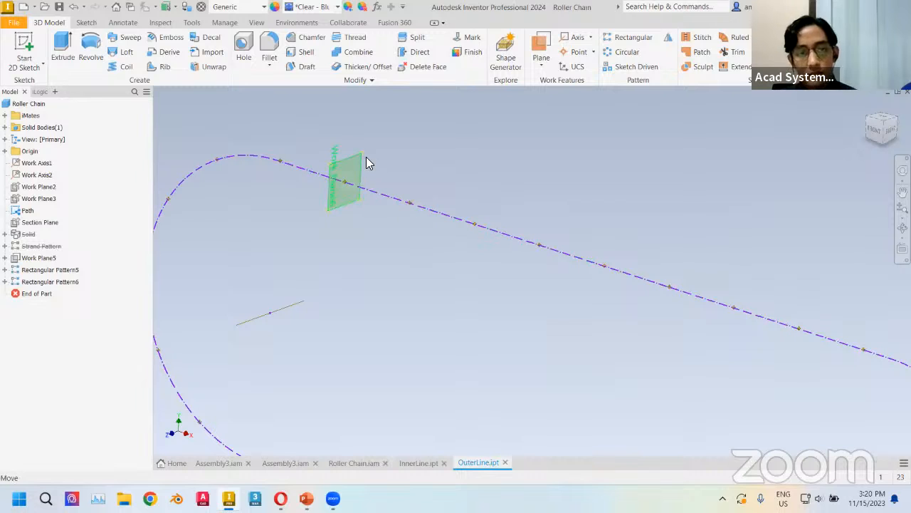
pyautogui.click(191, 23)
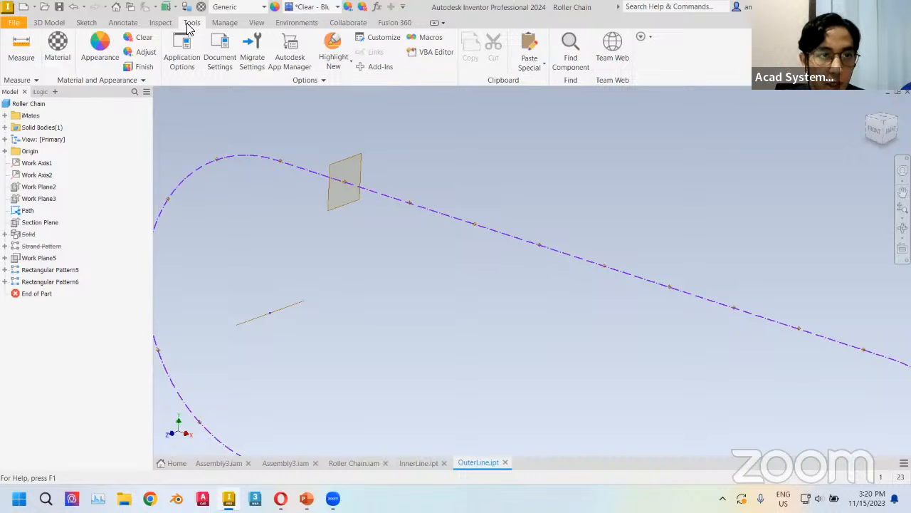
pyautogui.click(26, 54)
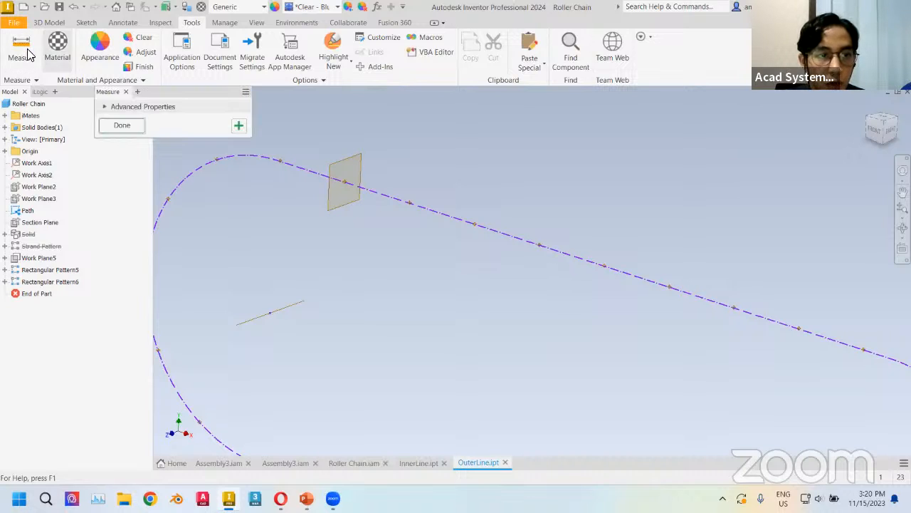
pyautogui.click(347, 184)
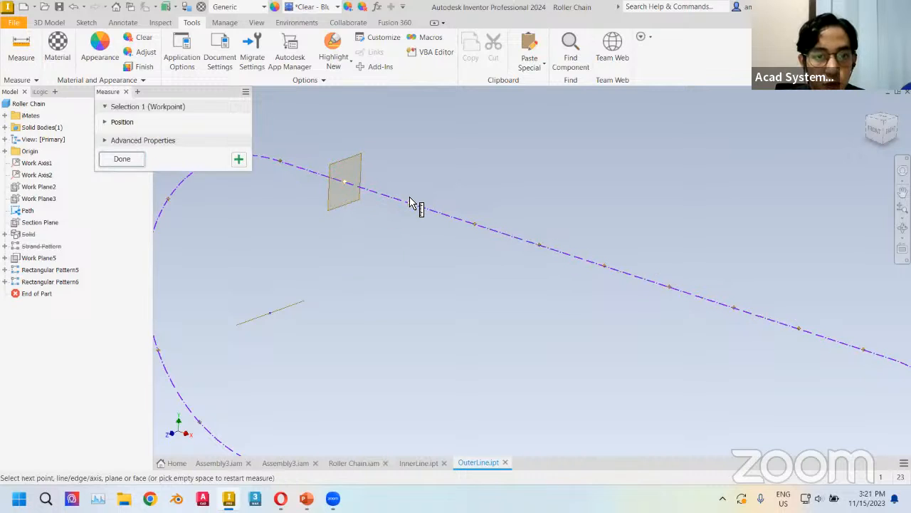
pyautogui.click(409, 202)
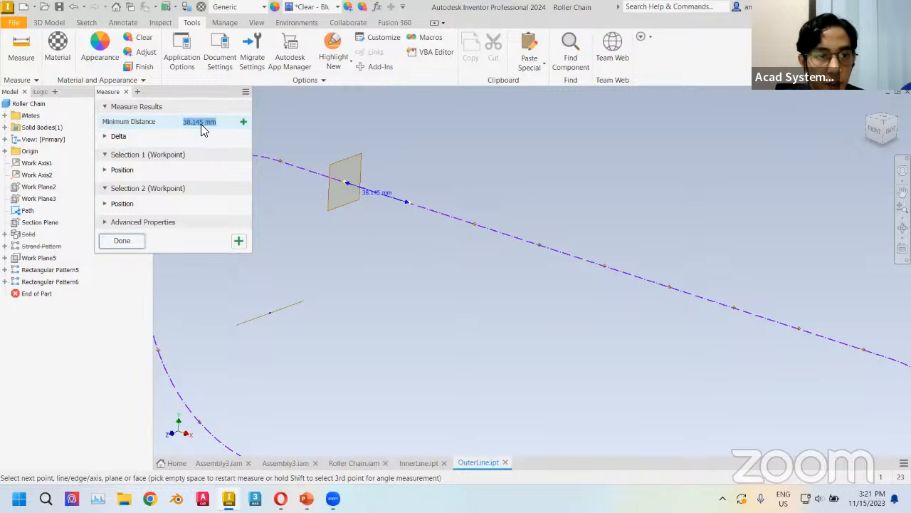
pyautogui.hotkey('ctrl', 'c')
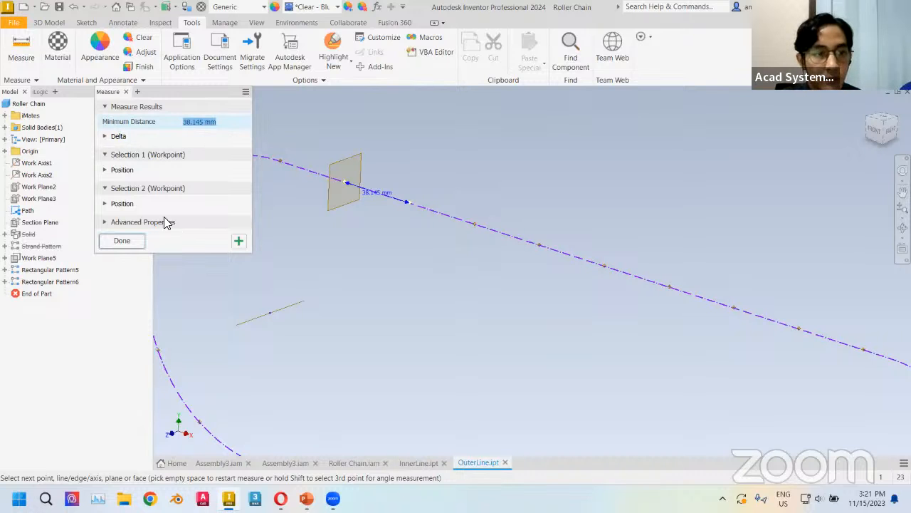
pyautogui.click(124, 241)
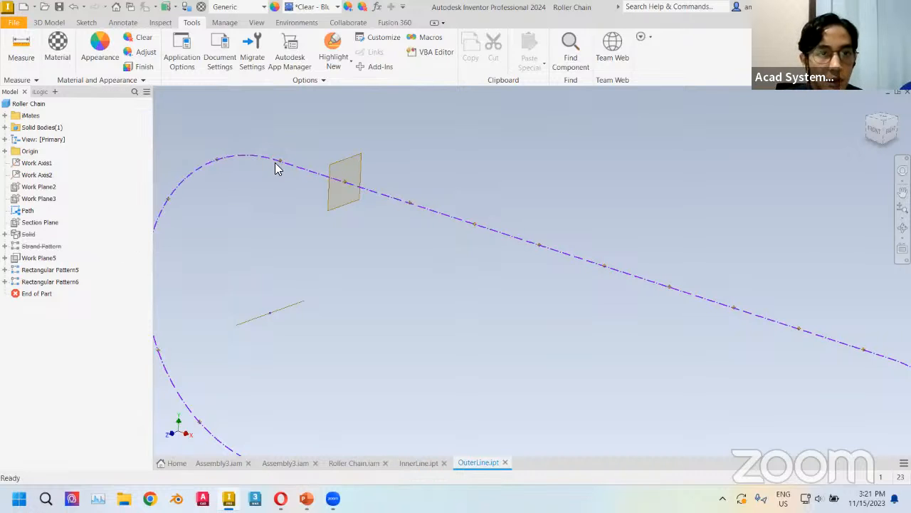
# Rename the user parameter Startpoint01 to Startpoint02 in the OuterLine part
pyautogui.click(377, 8)
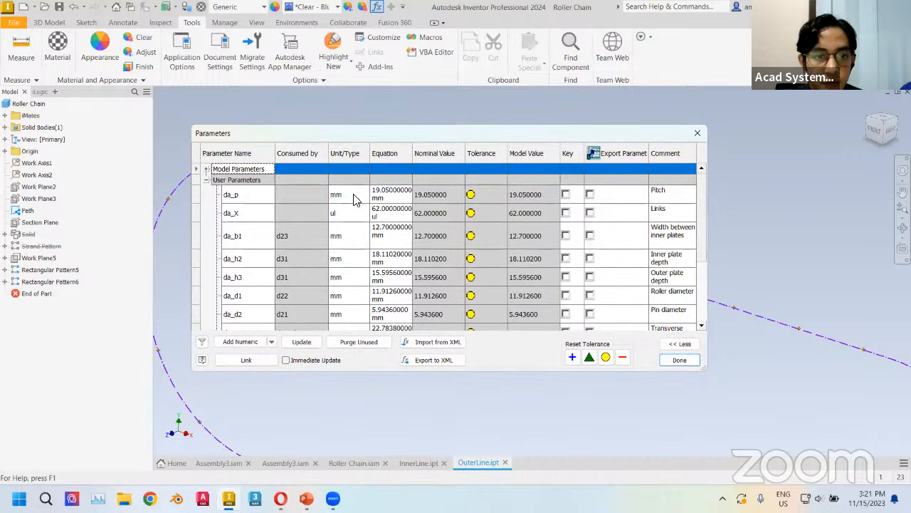
pyautogui.scroll(-3, 342, 235)
pyautogui.doubleClick(261, 309)
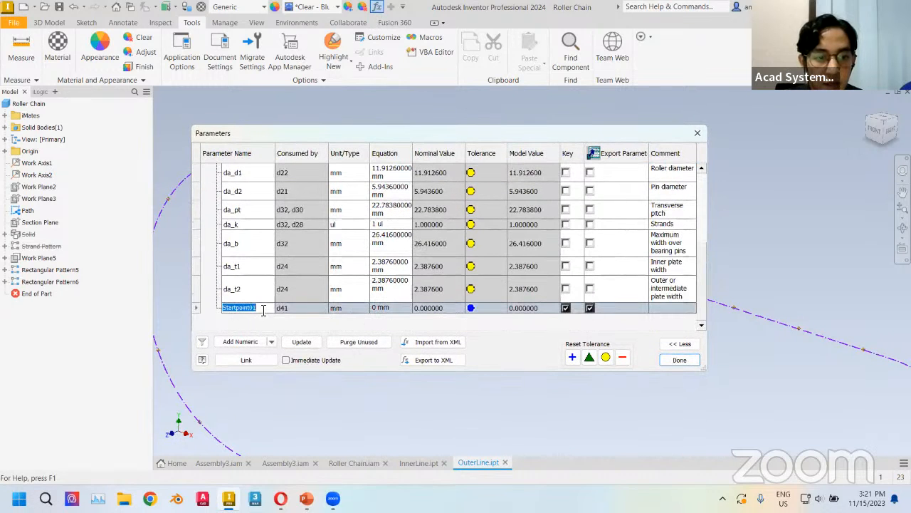
pyautogui.click(263, 310)
pyautogui.press('BackSpace')
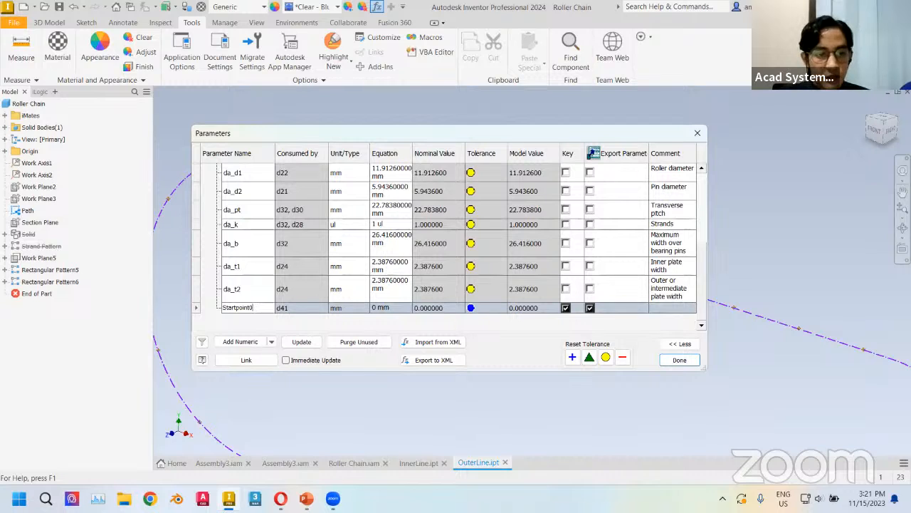
pyautogui.write('2')
# Set the Startpoint02 equation to 38.145 mm/2 and update the part
pyautogui.click(384, 308)
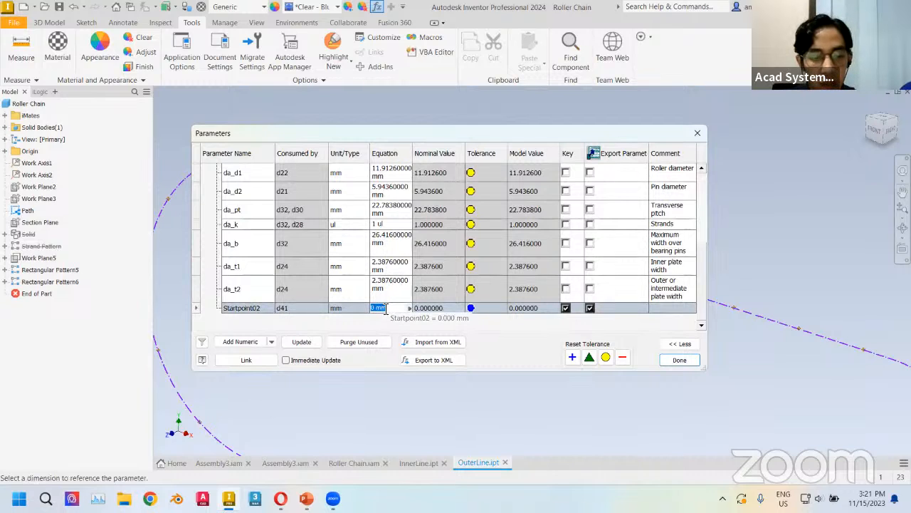
pyautogui.write('38.145 mm')
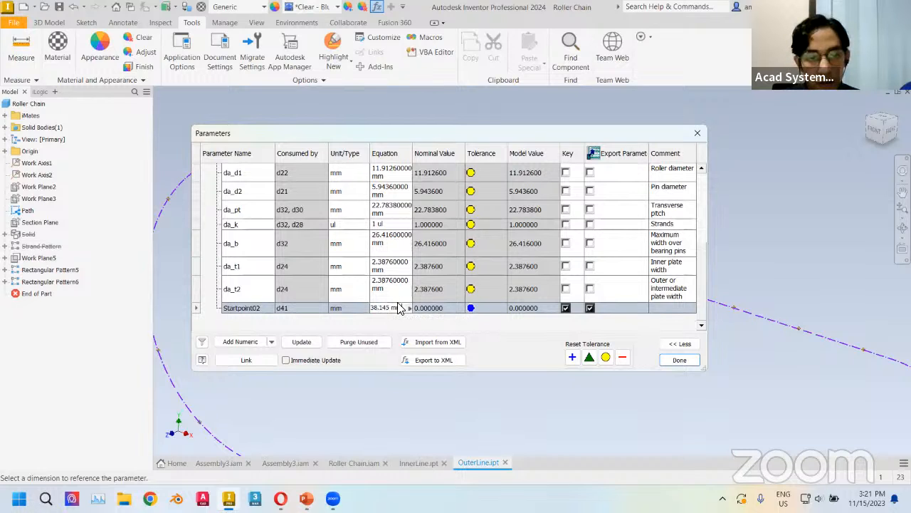
pyautogui.write('/2')
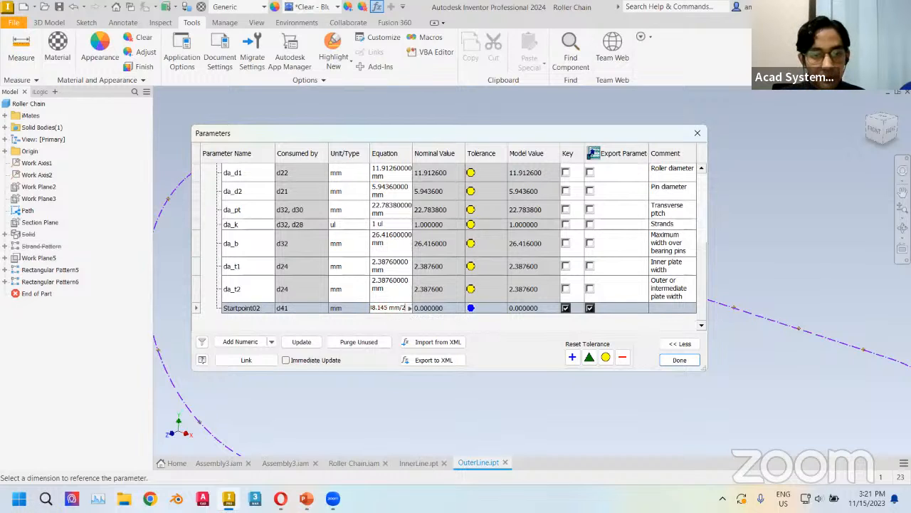
pyautogui.click(664, 359)
pyautogui.scroll(3, 522, 279)
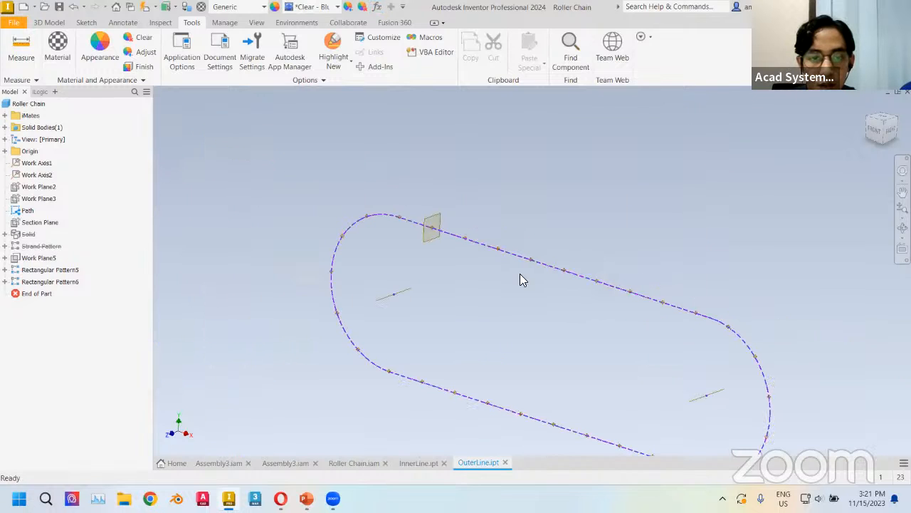
pyautogui.click(875, 130)
pyautogui.moveTo(498, 198); pyautogui.dragTo(469, 206, button='middle')
pyautogui.scroll(2, 469, 206)
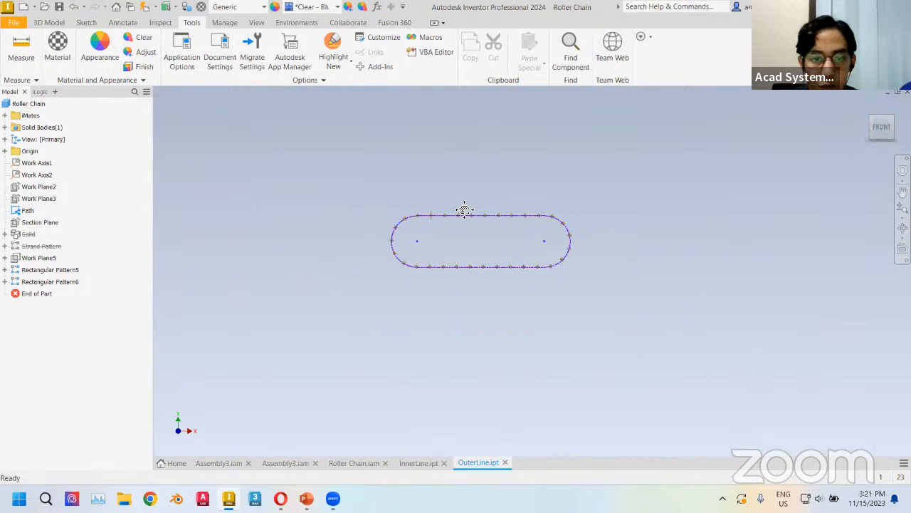
pyautogui.scroll(-6, 463, 208)
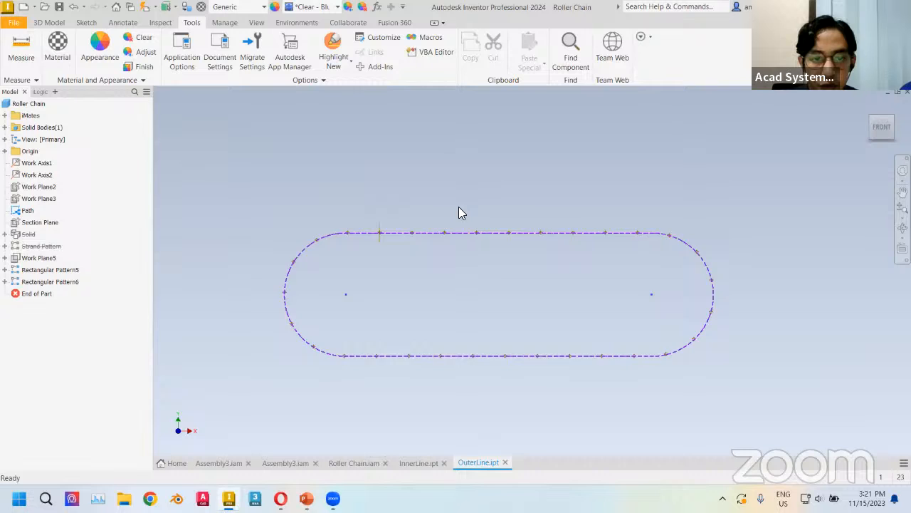
pyautogui.click(145, 8)
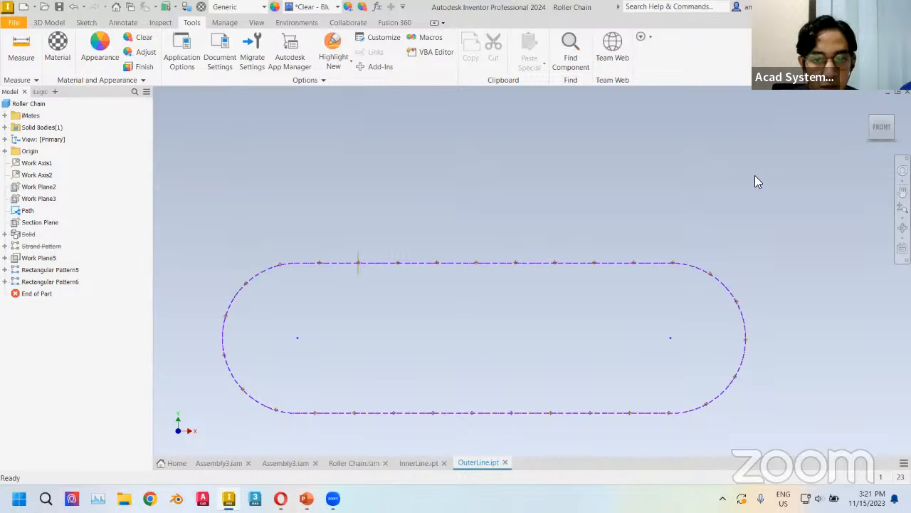
# Compare the work point positions along the chain path in InnerLine and OuterLine from the front view
pyautogui.click(876, 131)
pyautogui.click(424, 464)
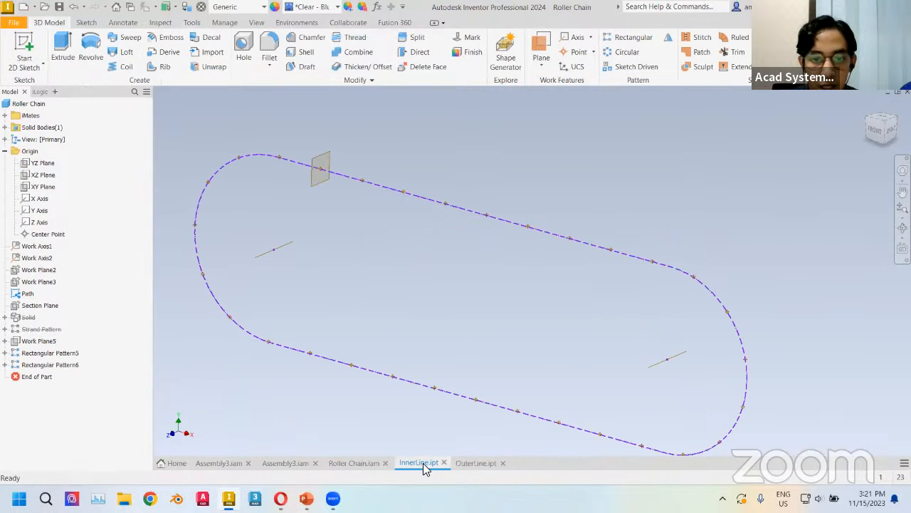
pyautogui.click(875, 131)
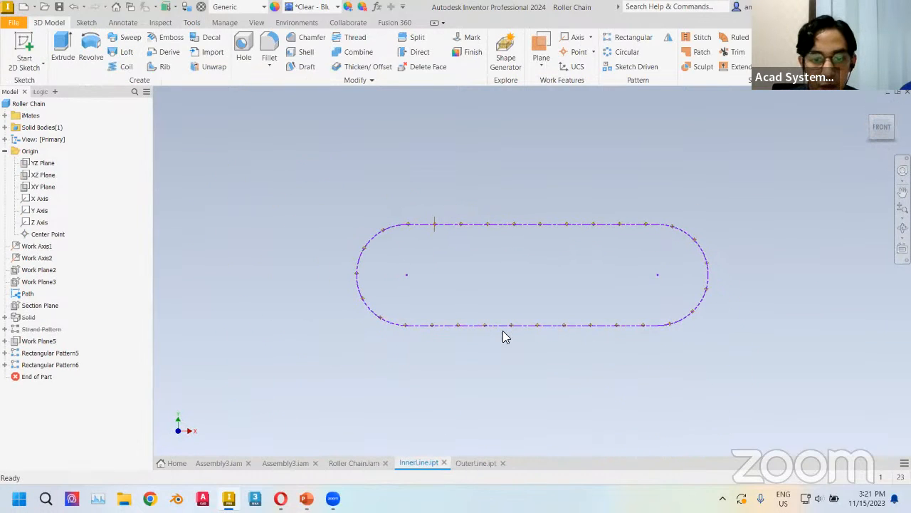
pyautogui.click(464, 462)
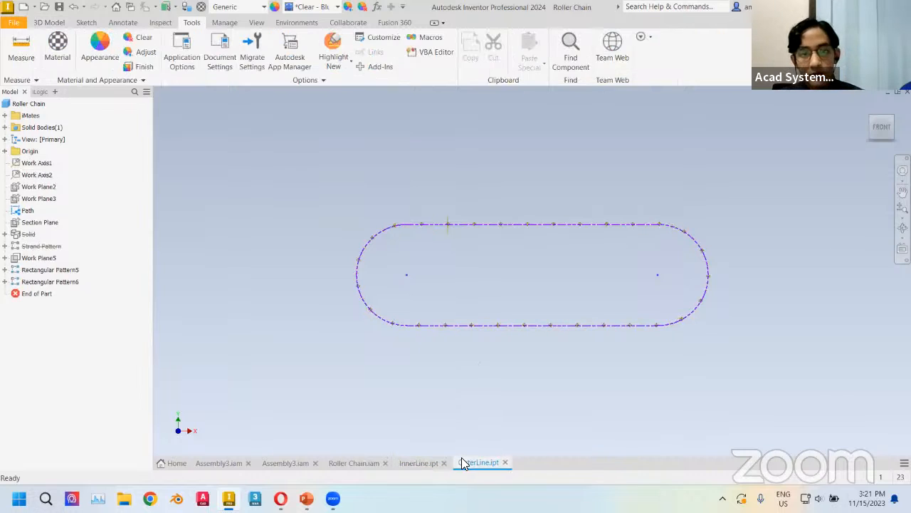
pyautogui.click(420, 463)
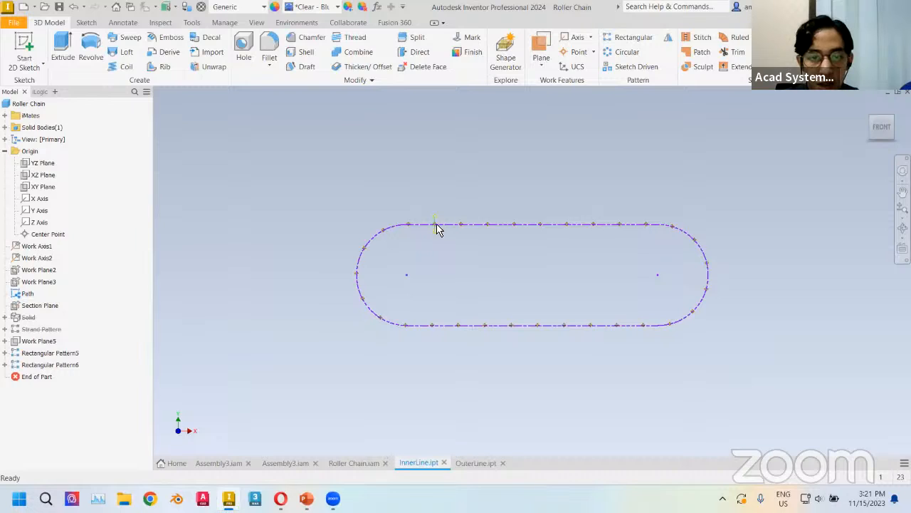
pyautogui.click(474, 463)
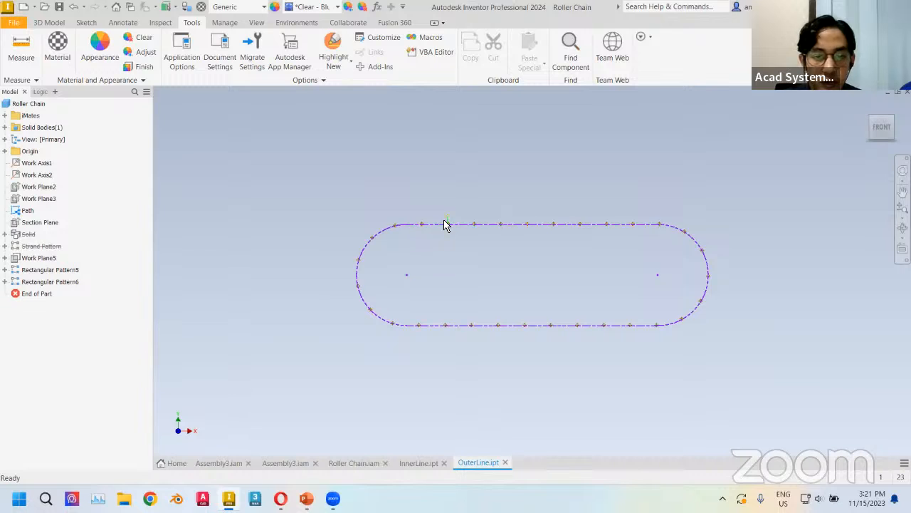
pyautogui.click(418, 462)
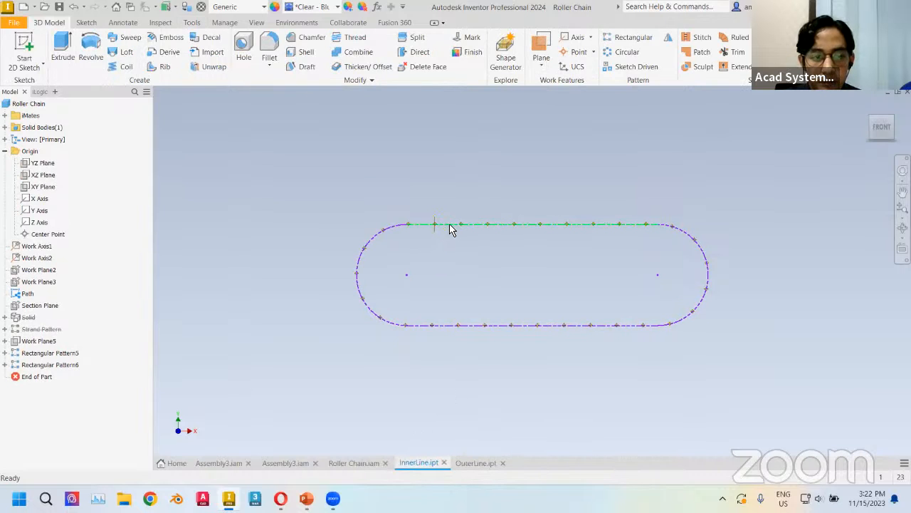
pyautogui.click(470, 463)
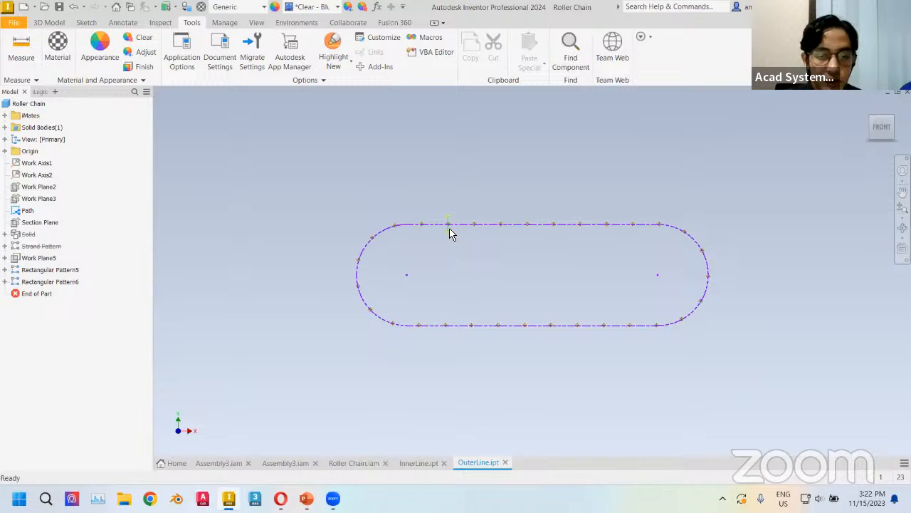
pyautogui.click(425, 463)
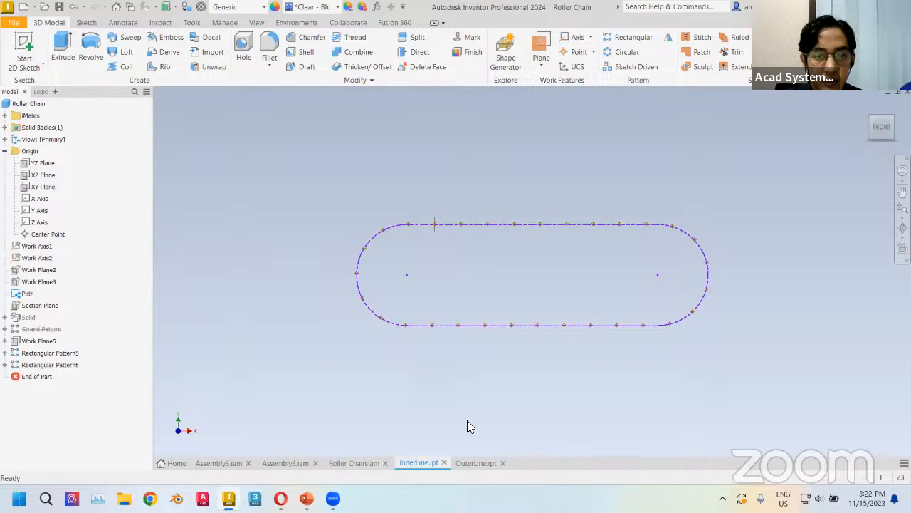
# Check the offset between the InnerLine and OuterLine work points by viewing both parts in turn
pyautogui.click(476, 462)
pyautogui.click(415, 464)
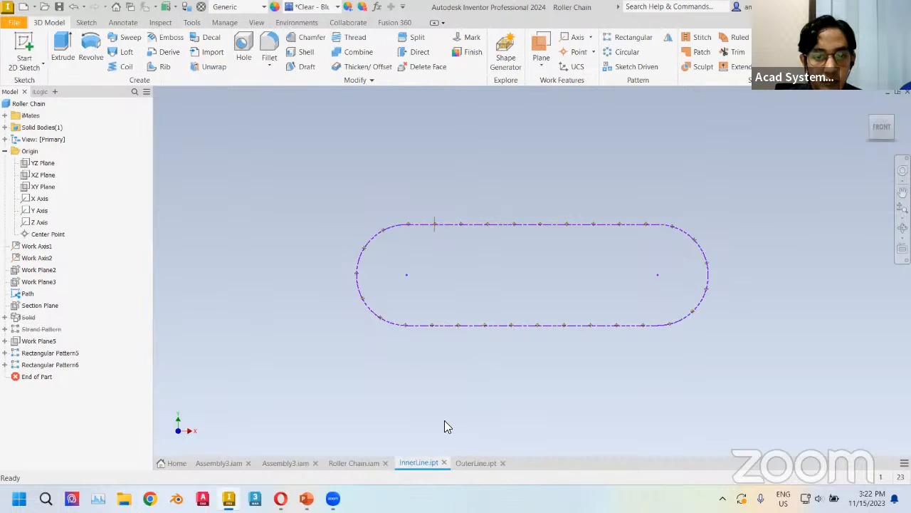
pyautogui.moveTo(495, 369)
pyautogui.keyDown('shift'); pyautogui.mouseDown(button='middle')
pyautogui.moveTo(449, 378)
pyautogui.moveTo(456, 399)
pyautogui.mouseUp(button='middle'); pyautogui.keyUp('shift')
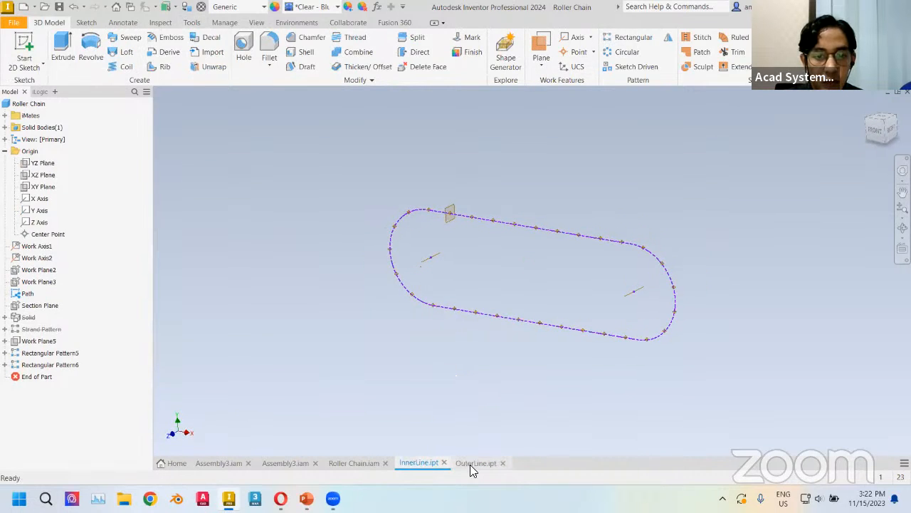
pyautogui.click(474, 463)
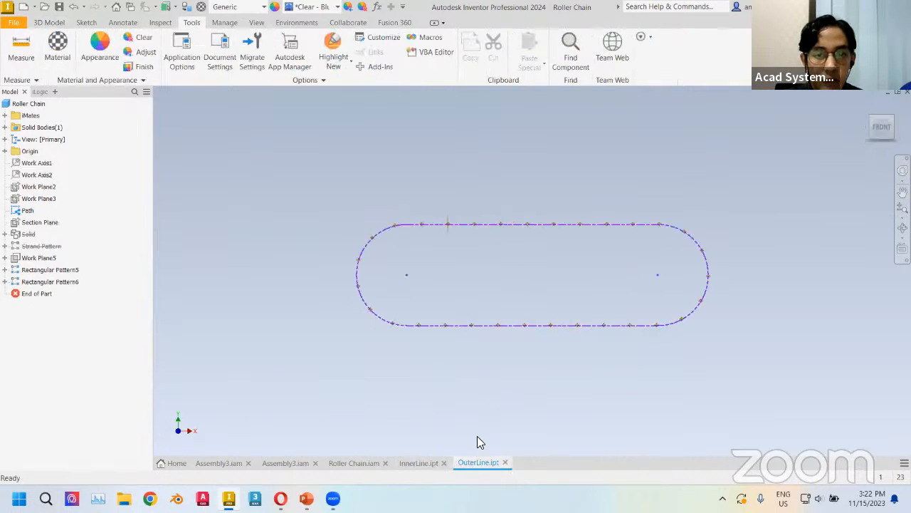
# Create a new metric assembly from the Standard (mm).iam template
pyautogui.click(23, 7)
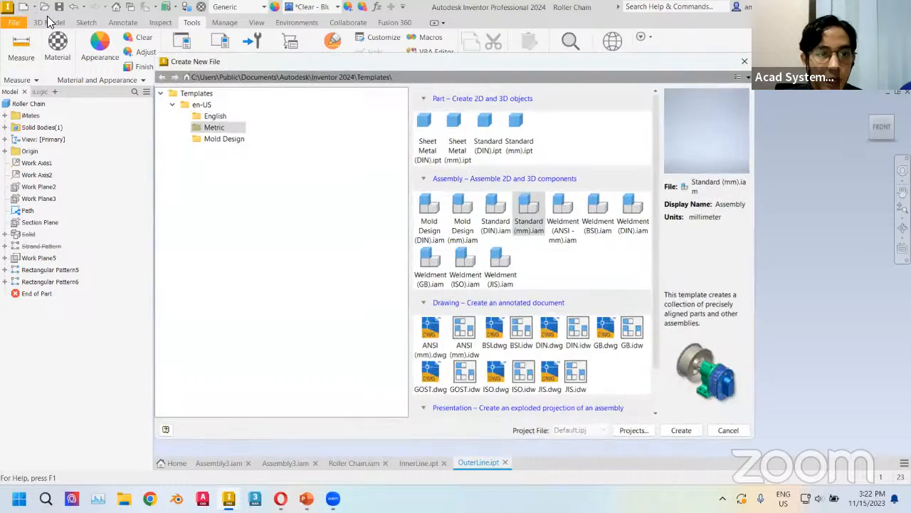
pyautogui.click(531, 214)
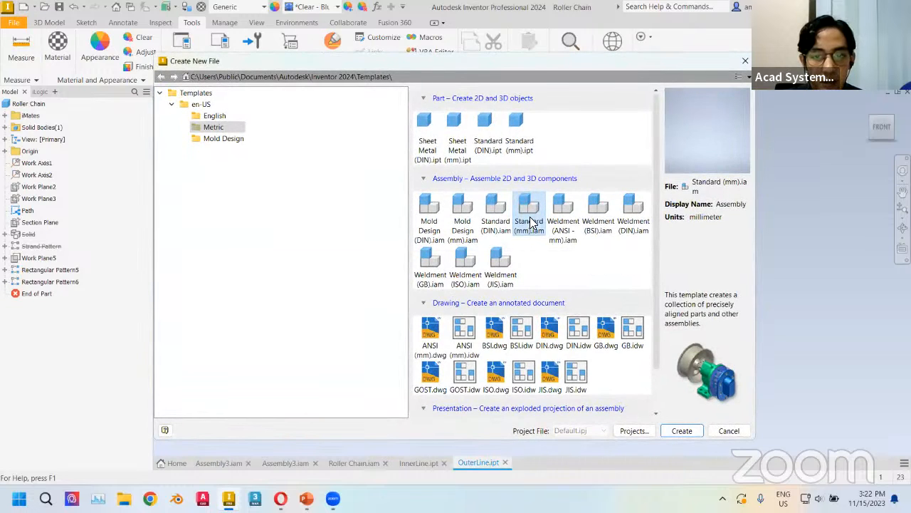
pyautogui.click(687, 433)
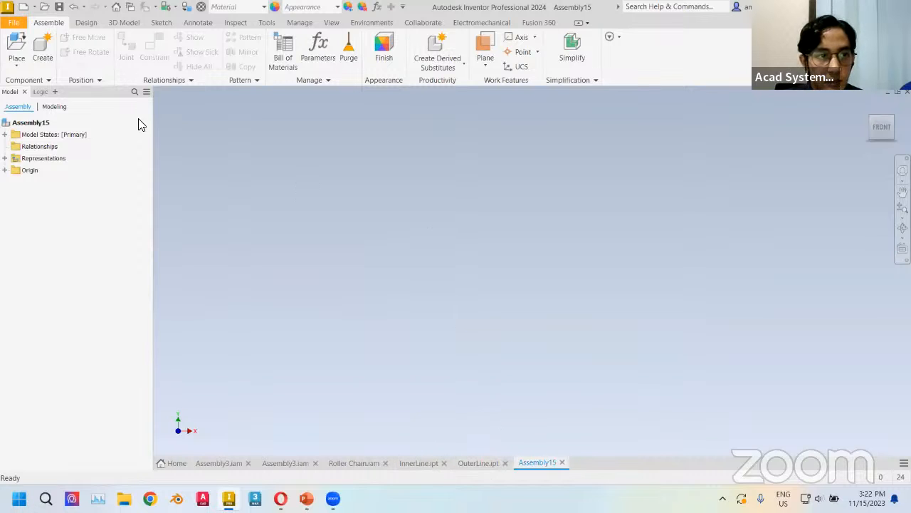
# Start placing components and browse to the Design Accelerator folder inside the Roller Chain folder on the Desktop
pyautogui.click(16, 47)
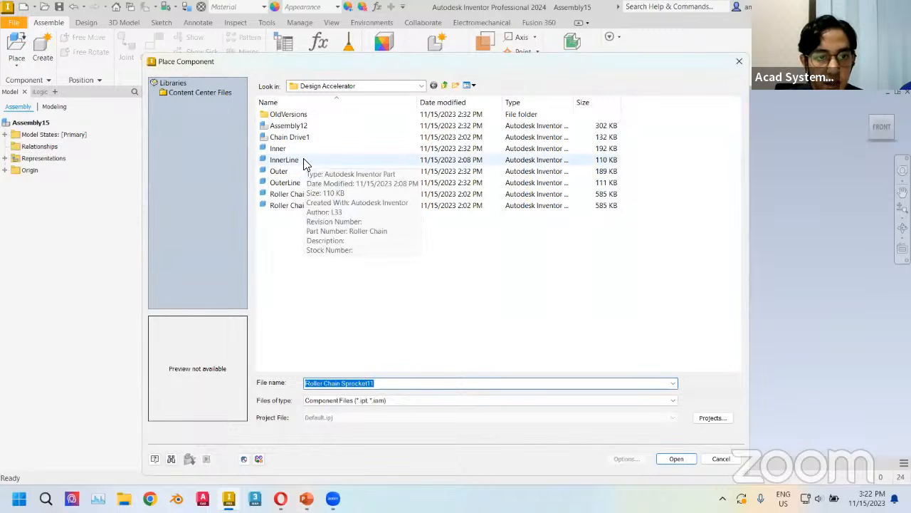
pyautogui.click(421, 86)
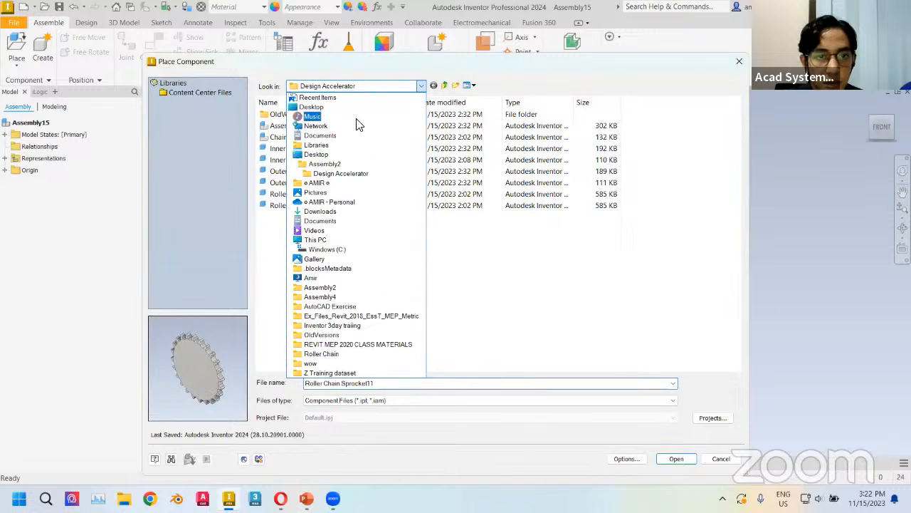
pyautogui.click(312, 107)
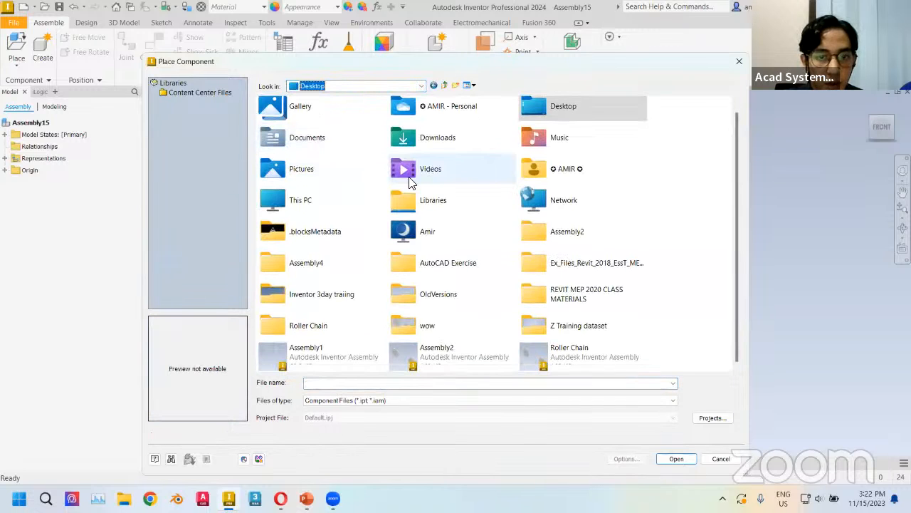
pyautogui.click(332, 327)
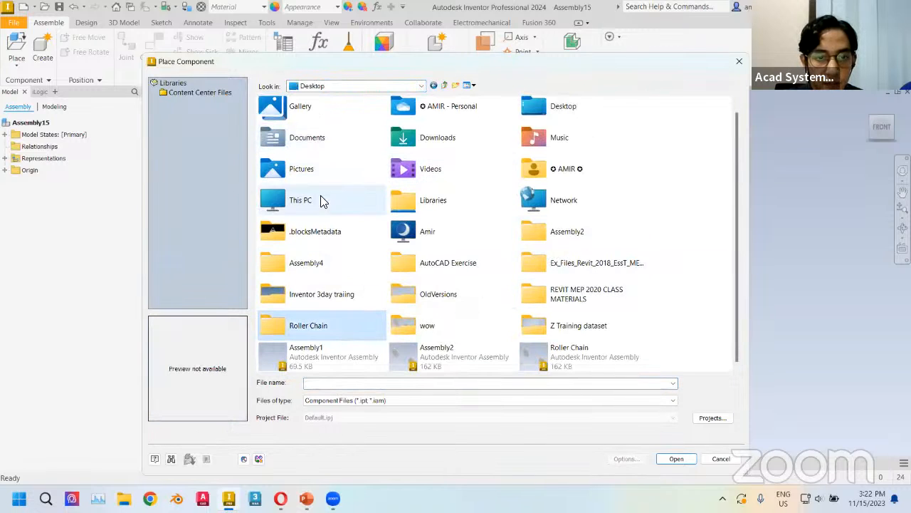
pyautogui.click(311, 327)
pyautogui.click(355, 316)
pyautogui.doubleClick(353, 316)
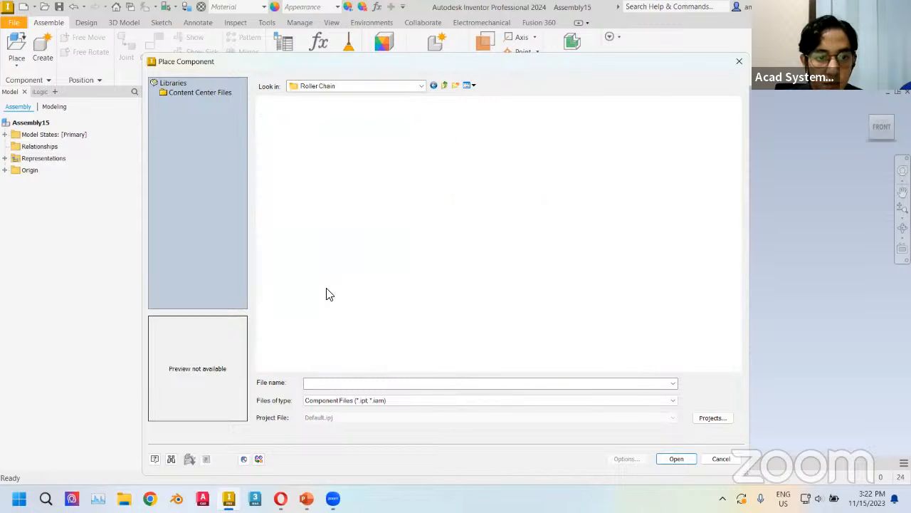
pyautogui.doubleClick(332, 115)
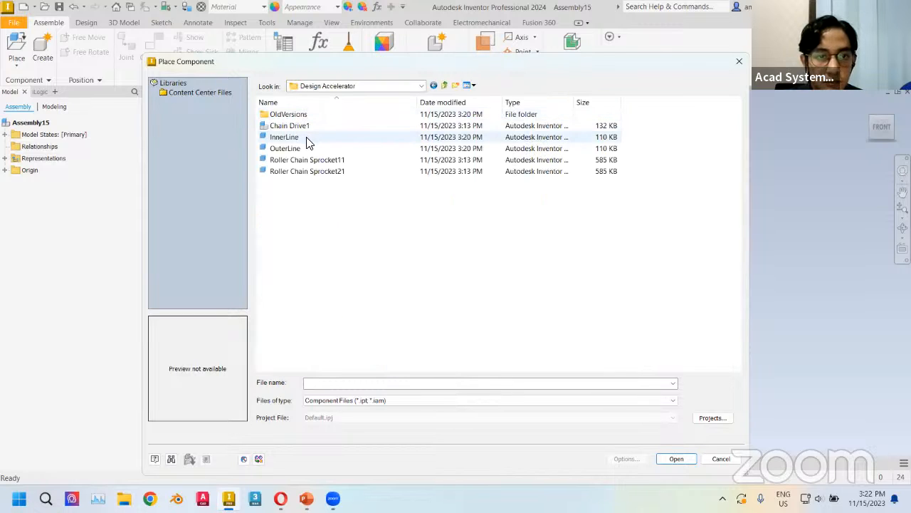
# Place one instance each of the InnerLine and OuterLine parts in the assembly
pyautogui.click(307, 140)
pyautogui.keyDown('ctrl'); pyautogui.click(301, 148); pyautogui.keyUp('ctrl')
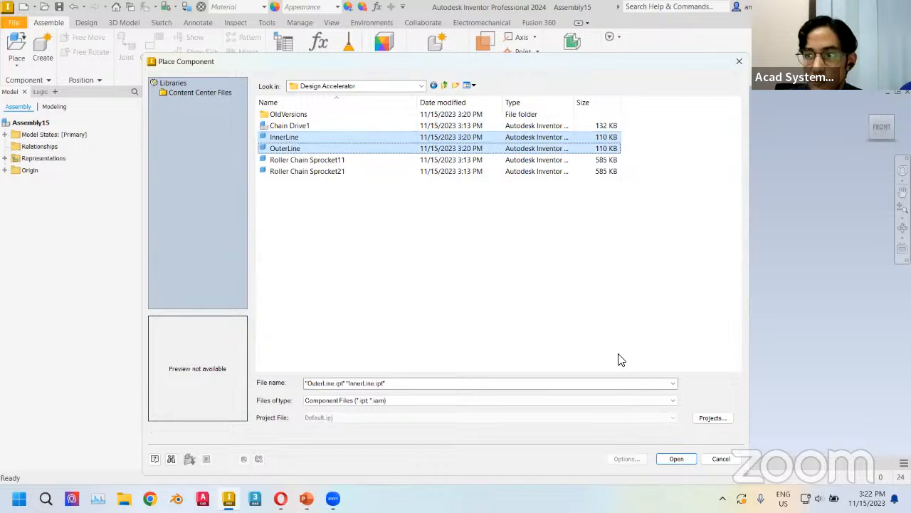
pyautogui.click(675, 459)
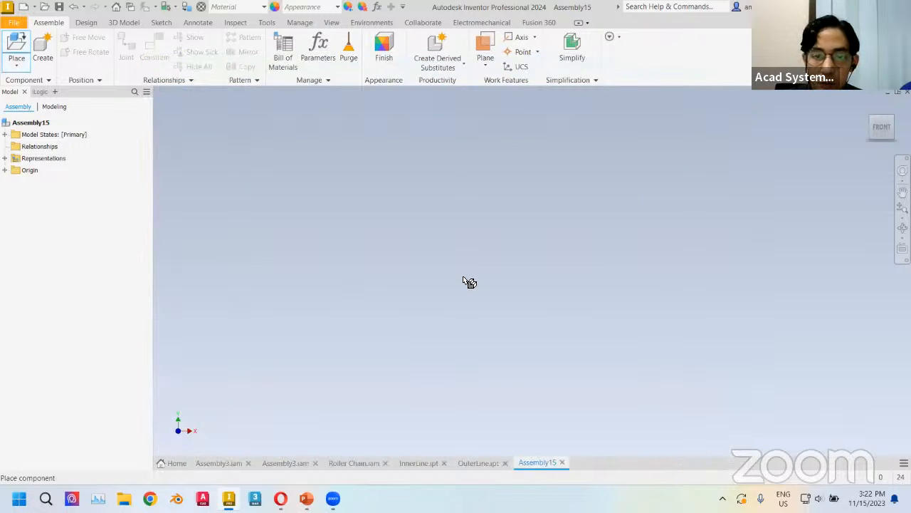
pyautogui.click(423, 252)
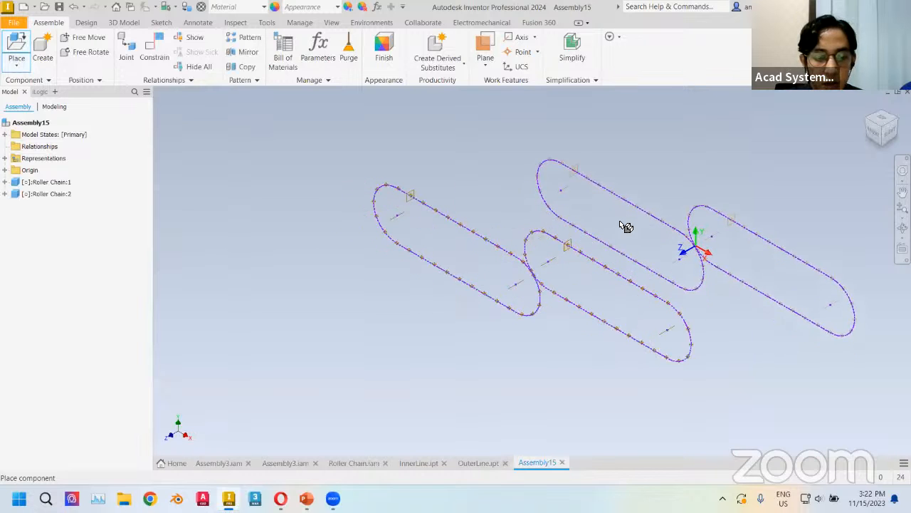
pyautogui.press('Escape')
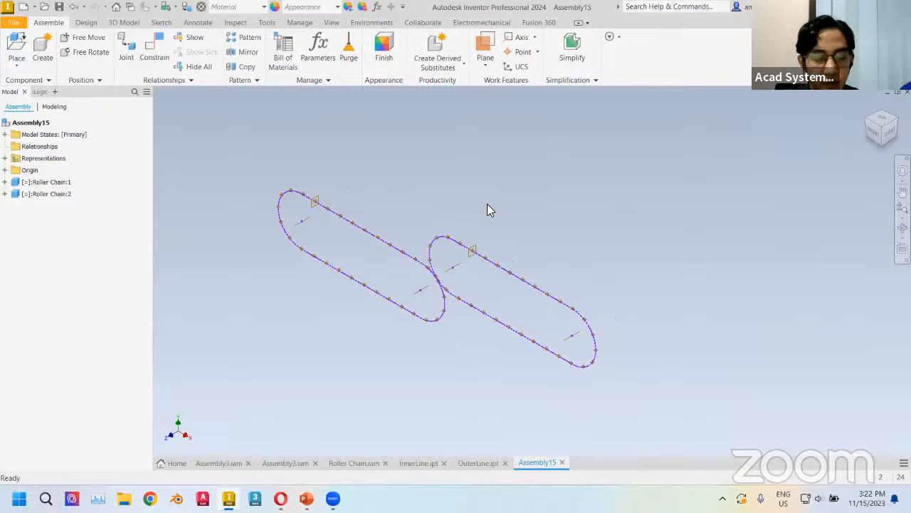
# Constrain the first Roller Chain component's XY plane flush with the assembly's XY plane at 0 mm offset
pyautogui.click(6, 183)
pyautogui.click(6, 170)
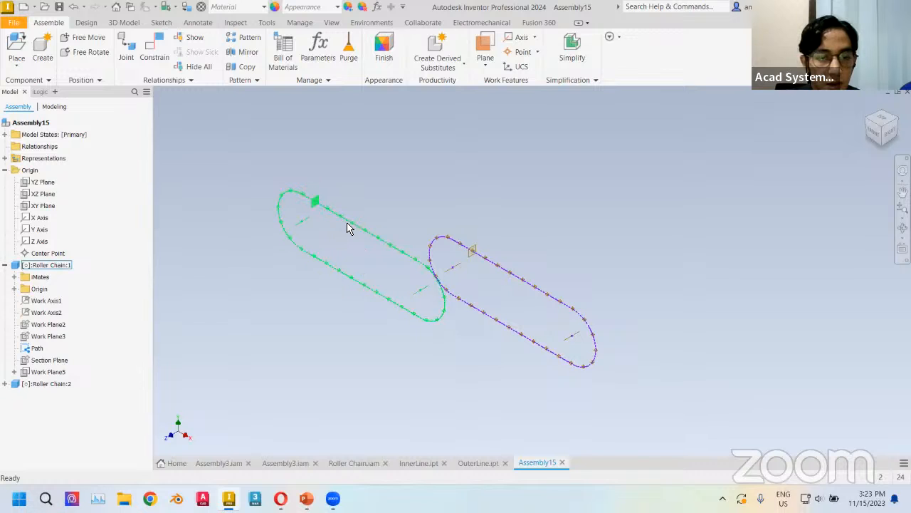
pyautogui.moveTo(336, 232); pyautogui.dragTo(370, 246, button='middle')
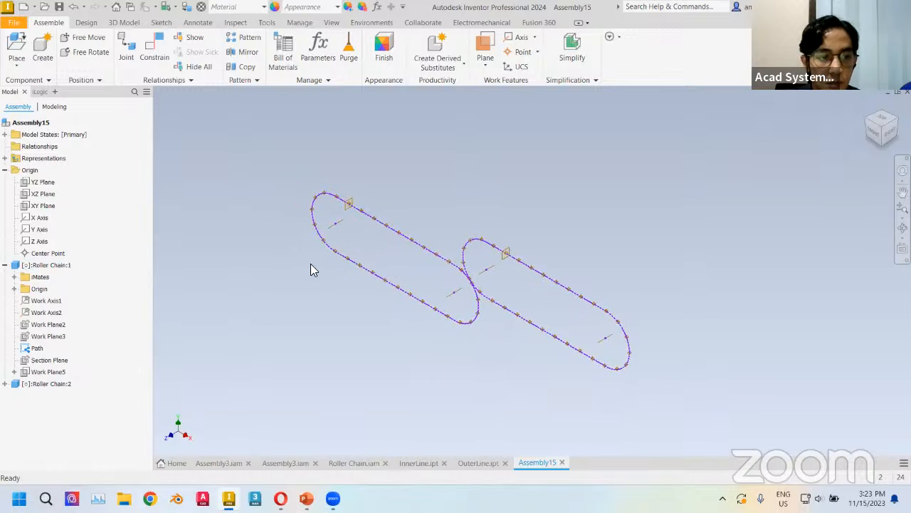
pyautogui.click(14, 289)
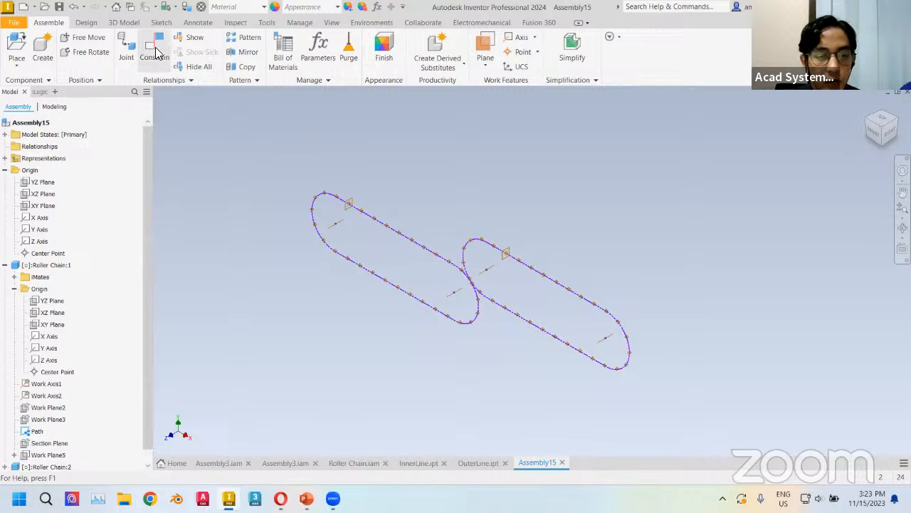
pyautogui.click(156, 55)
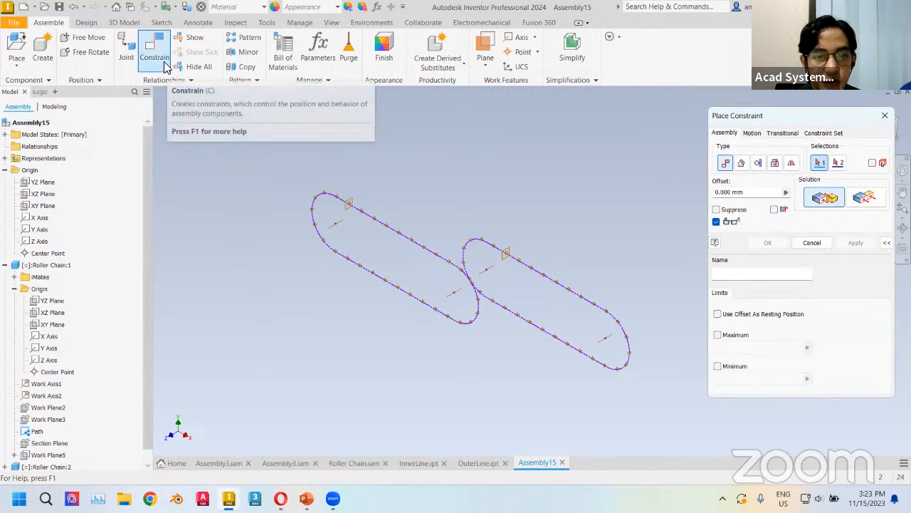
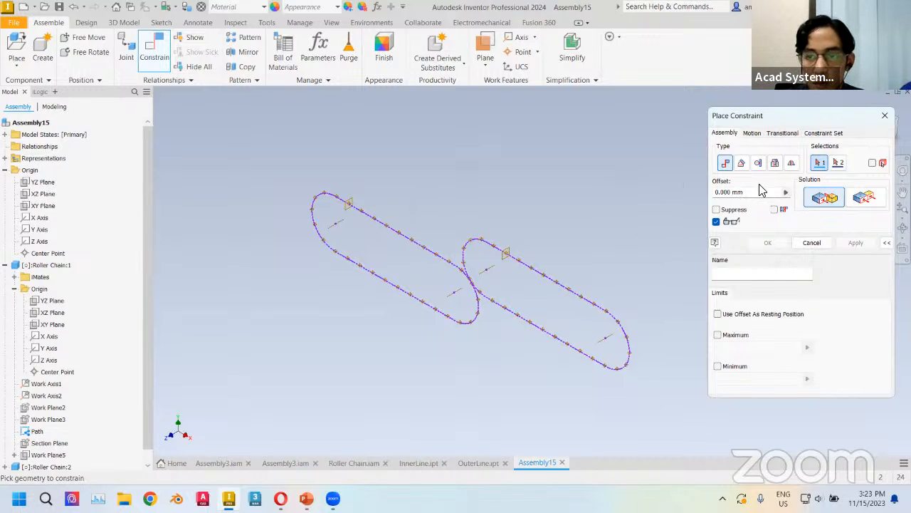
pyautogui.click(864, 200)
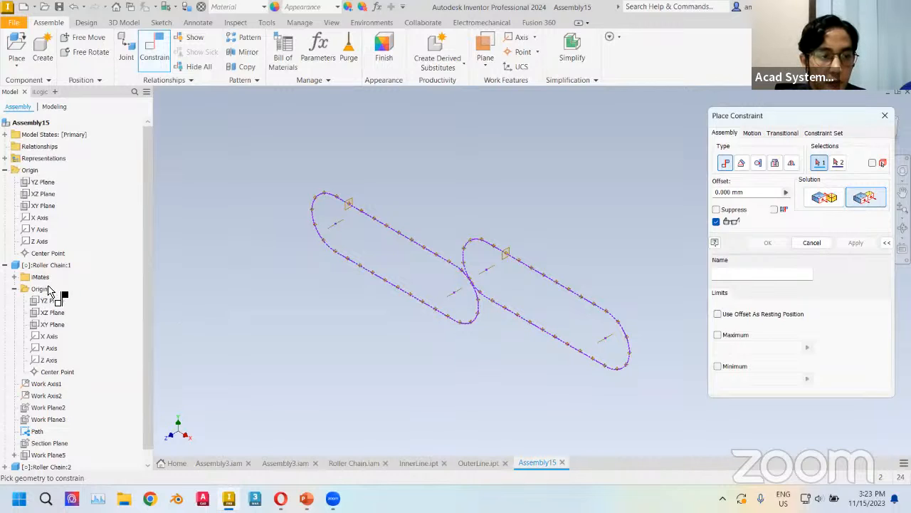
pyautogui.click(57, 324)
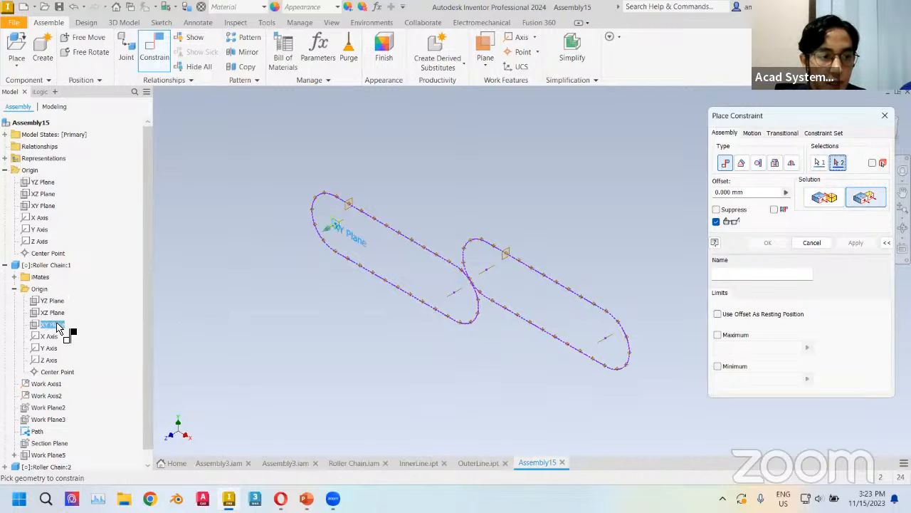
pyautogui.click(50, 208)
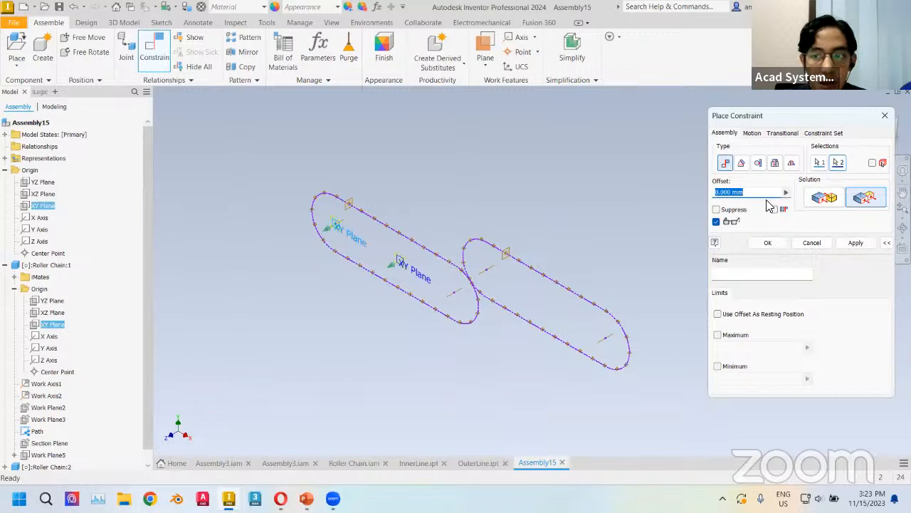
pyautogui.click(853, 243)
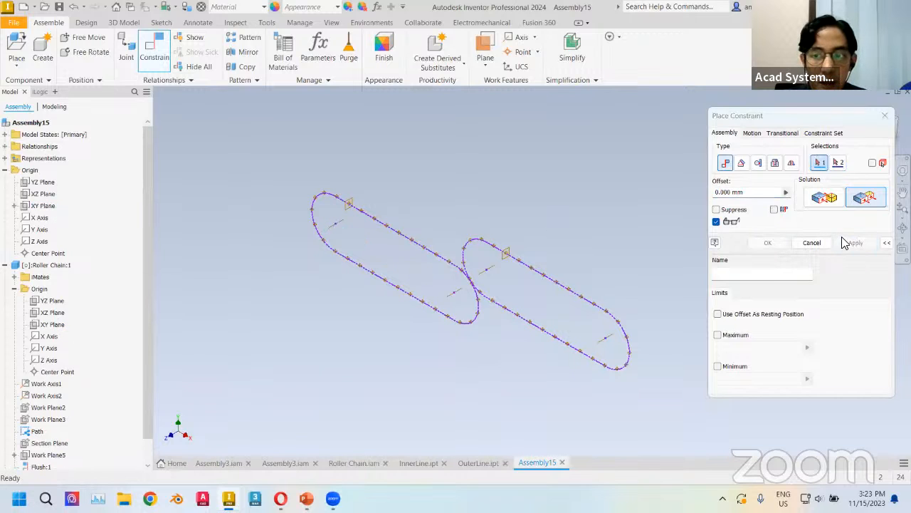
# Constrain the first Roller Chain component's XZ and YZ planes flush with the matching assembly origin planes
pyautogui.click(51, 313)
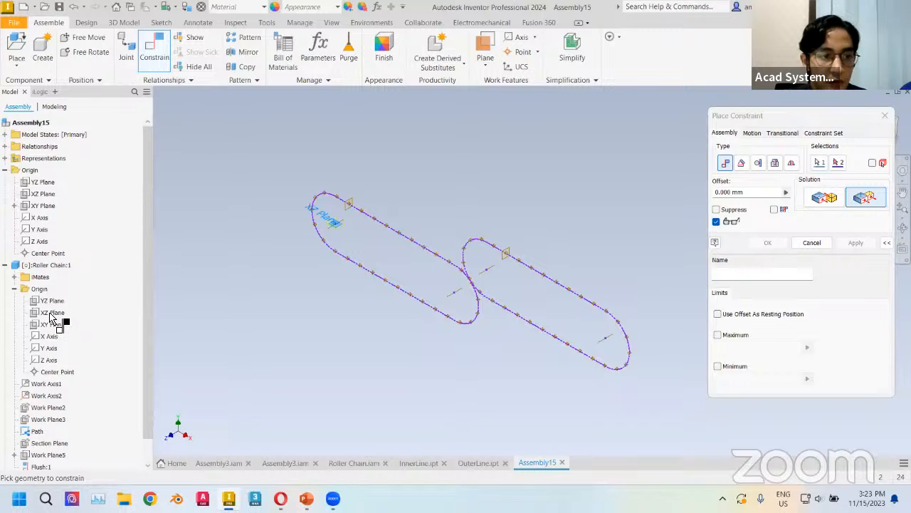
pyautogui.click(41, 193)
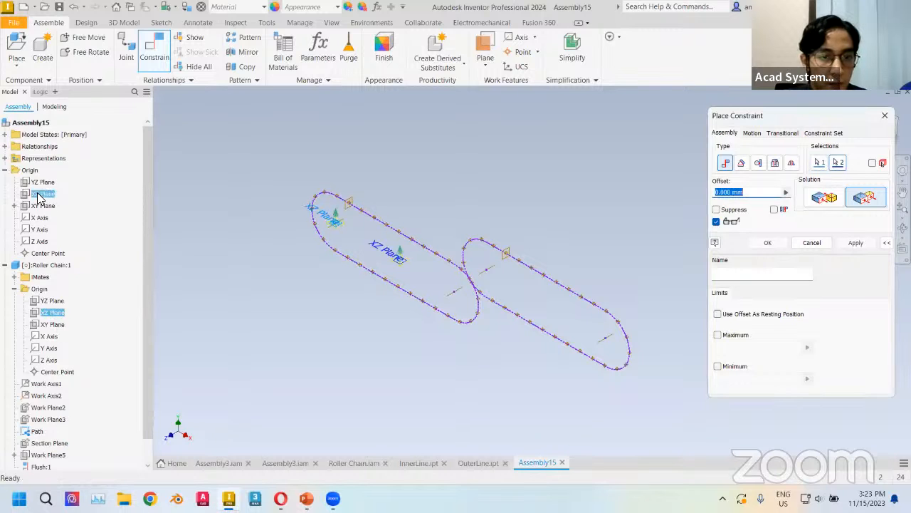
pyautogui.click(856, 242)
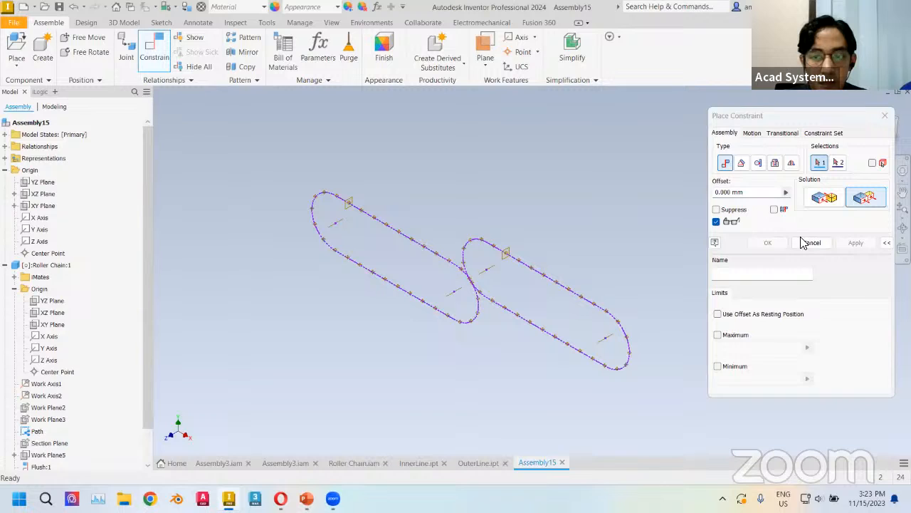
pyautogui.click(55, 302)
pyautogui.click(45, 183)
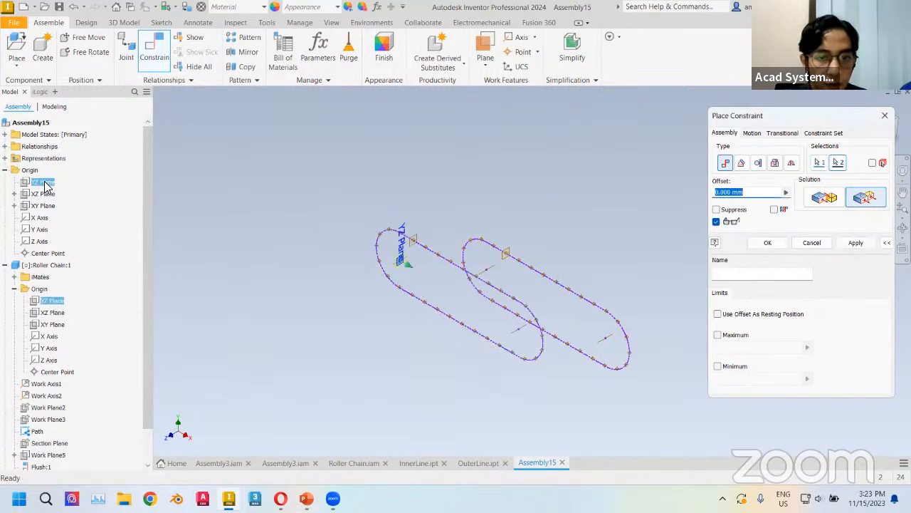
pyautogui.click(851, 240)
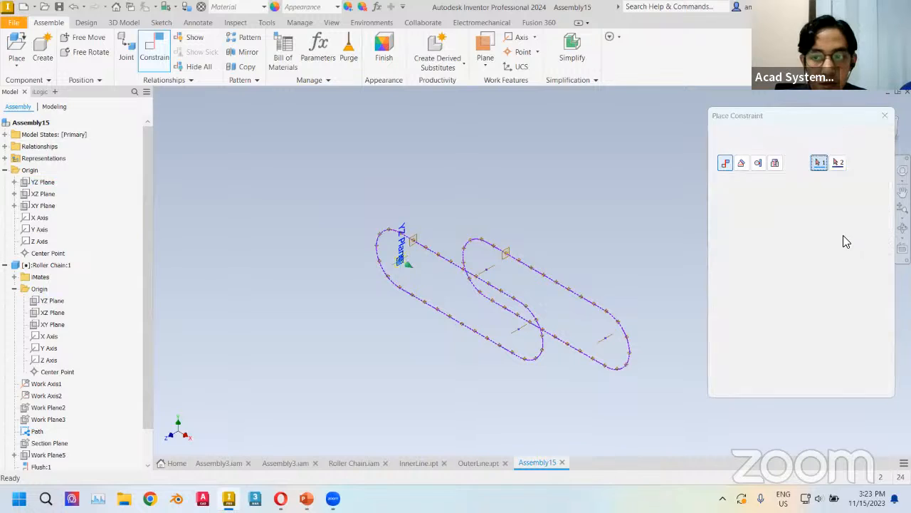
# Constrain the second Roller Chain component's XY plane flush with the assembly's XY plane at 0 mm offset
pyautogui.click(5, 265)
pyautogui.click(6, 276)
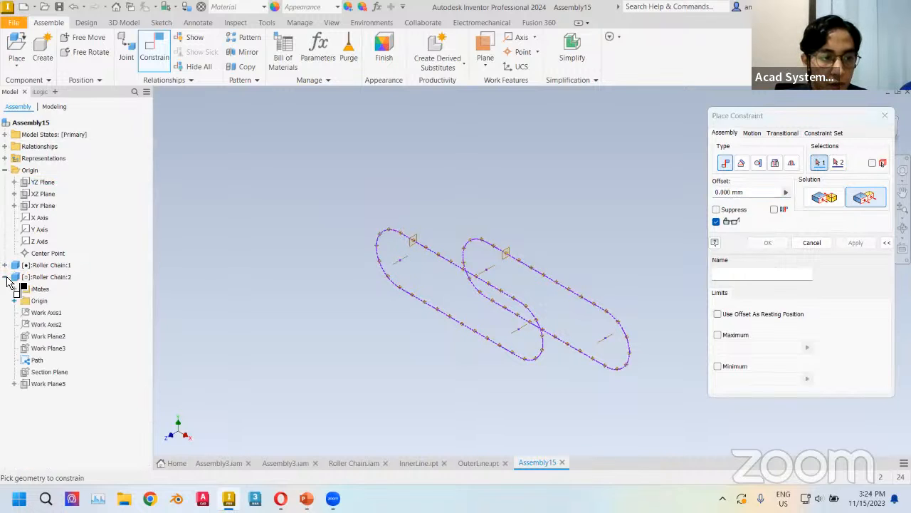
pyautogui.click(15, 300)
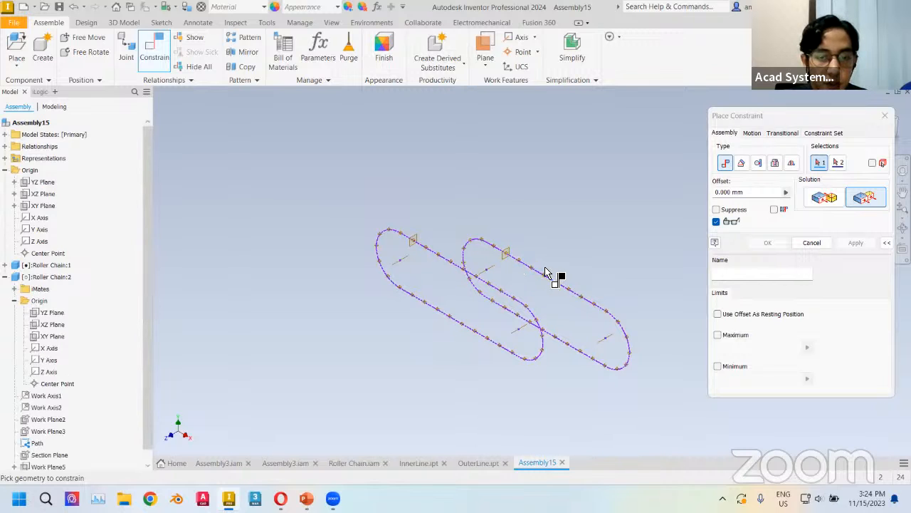
pyautogui.click(53, 337)
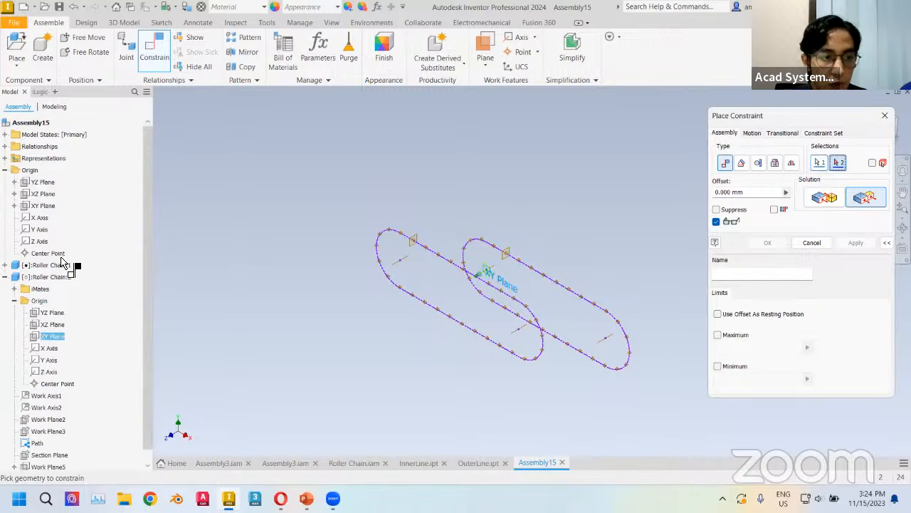
pyautogui.click(44, 206)
pyautogui.click(856, 243)
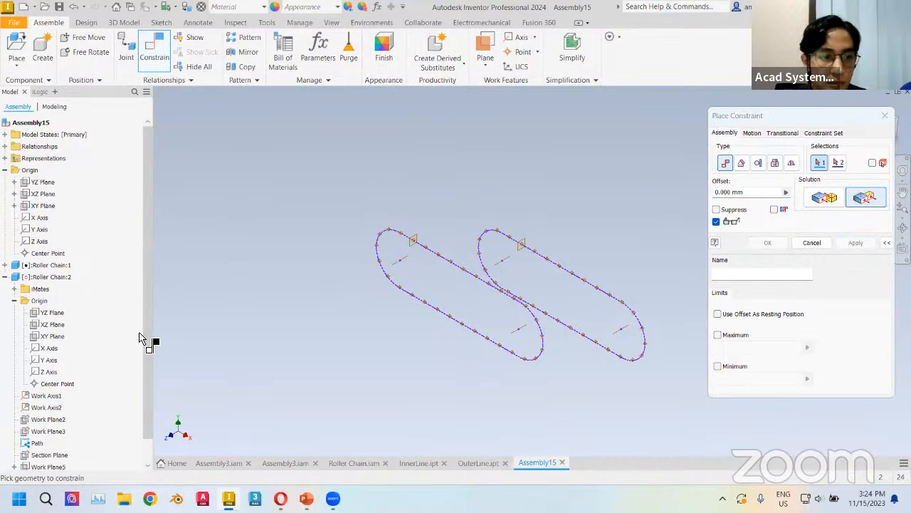
# Constrain the second Roller Chain component's XZ and YZ planes flush with the matching assembly origin planes
pyautogui.click(52, 326)
pyautogui.click(44, 194)
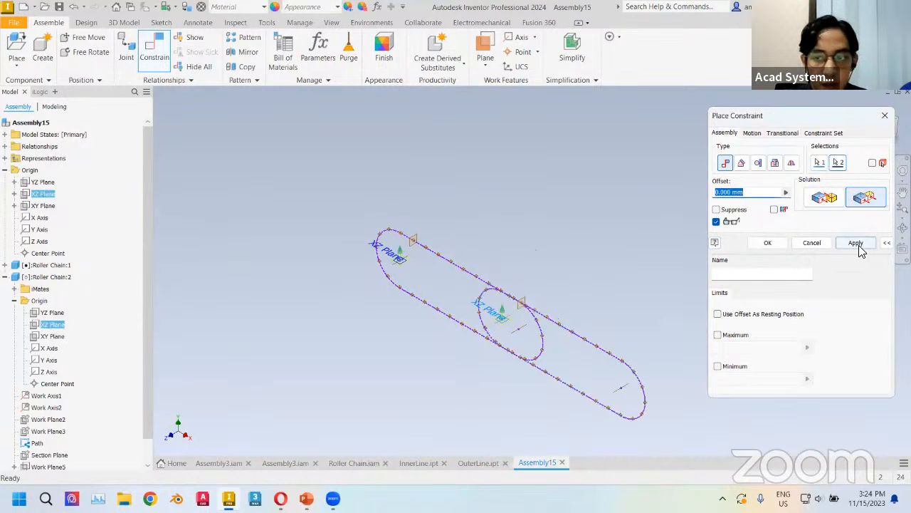
pyautogui.click(857, 246)
pyautogui.click(52, 312)
pyautogui.click(45, 183)
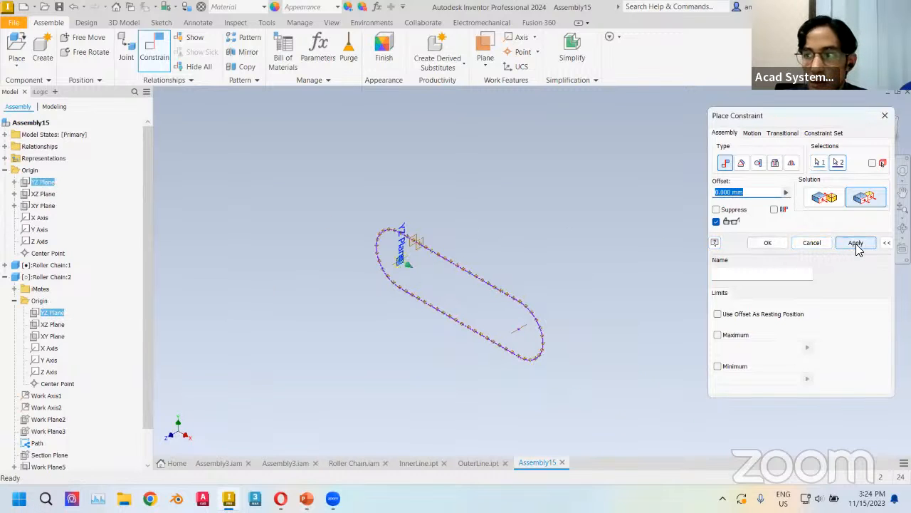
pyautogui.click(856, 244)
pyautogui.click(812, 243)
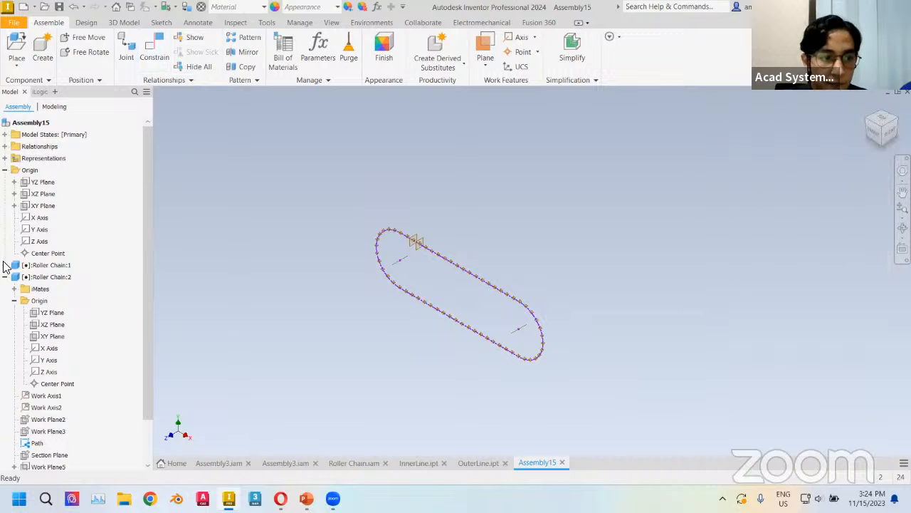
pyautogui.click(5, 276)
# Inspect the overlaid chain paths from the front and hide the second Roller Chain component
pyautogui.scroll(3, 463, 236)
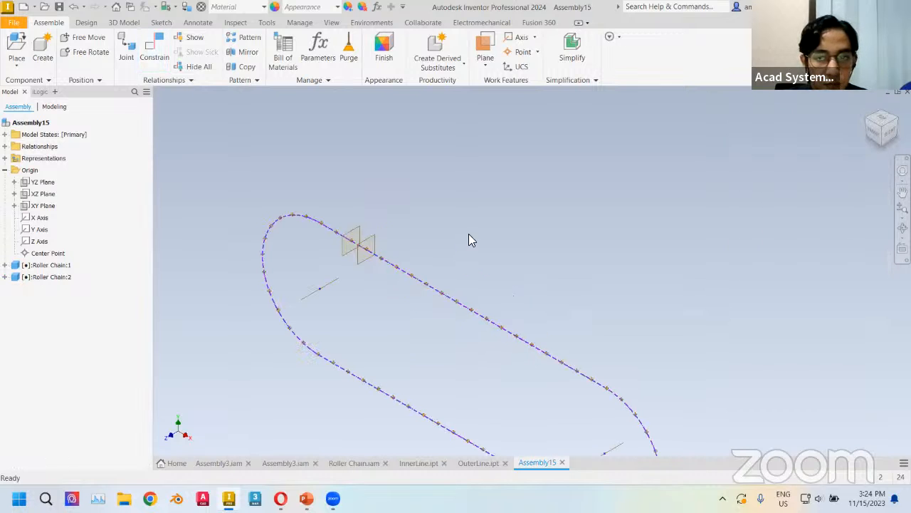
pyautogui.click(875, 141)
pyautogui.scroll(3, 519, 231)
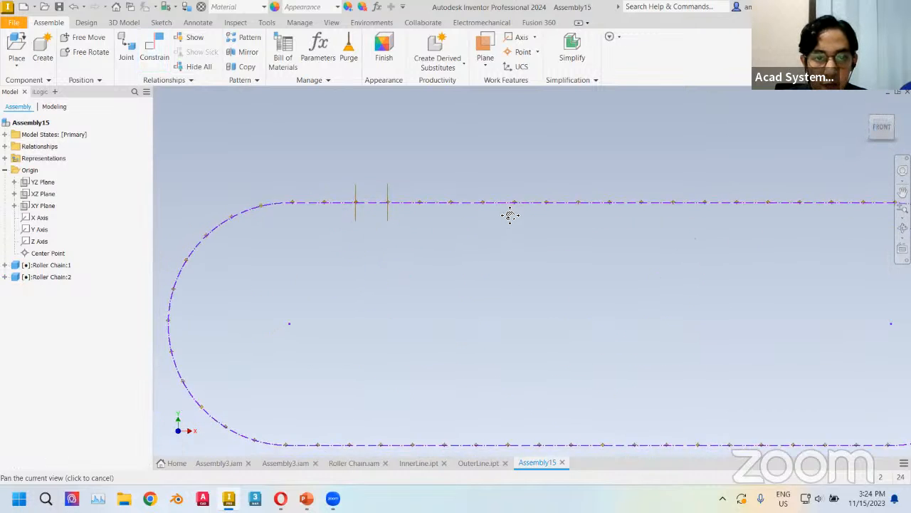
pyautogui.moveTo(510, 216); pyautogui.dragTo(506, 210, button='middle')
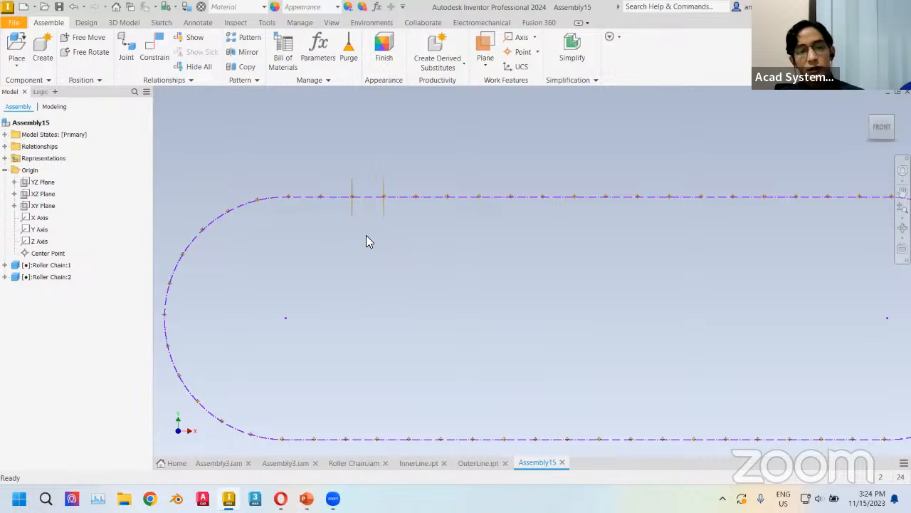
pyautogui.click(63, 279)
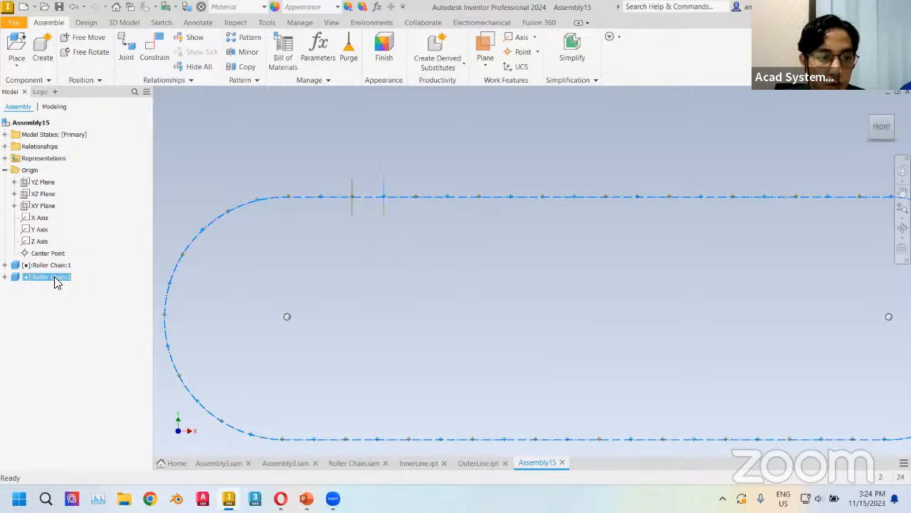
pyautogui.rightClick(57, 281)
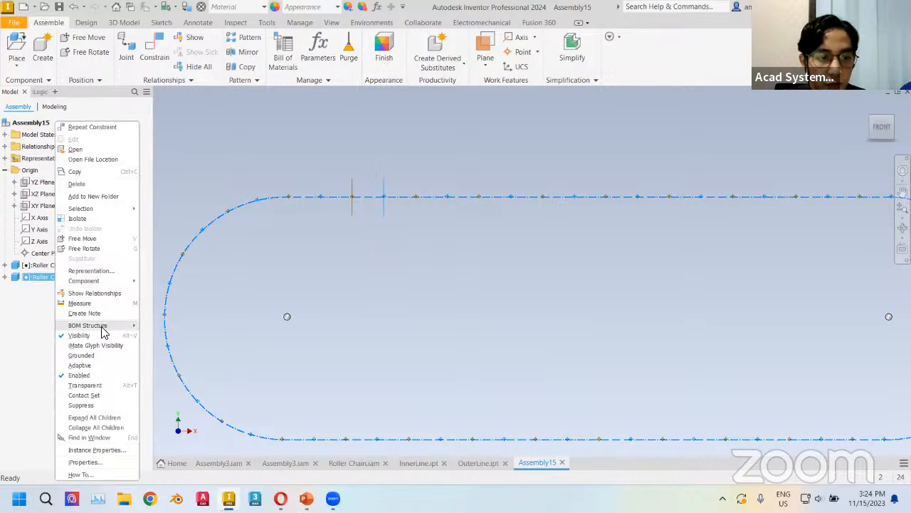
pyautogui.click(99, 333)
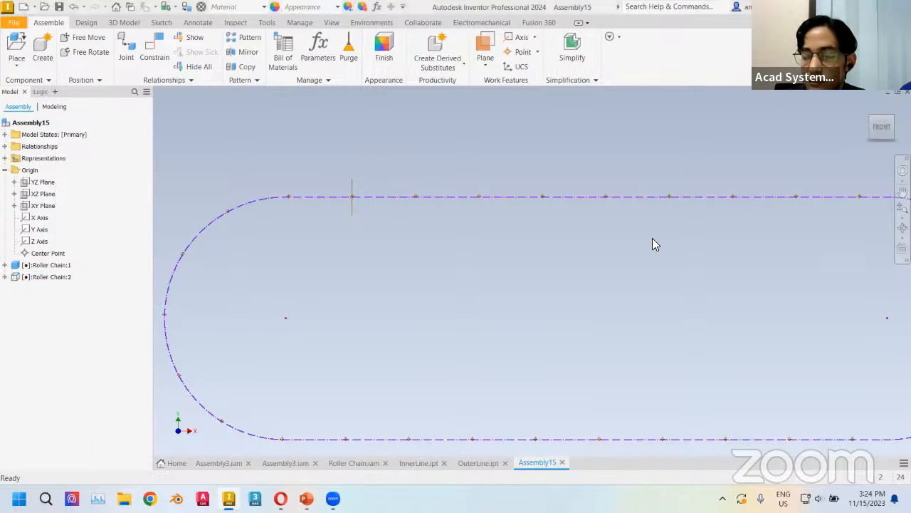
# Create a new part file from the metric Standard (mm).ipt template
pyautogui.moveTo(576, 260); pyautogui.dragTo(472, 303, button='middle')
pyautogui.scroll(-3, 550, 261)
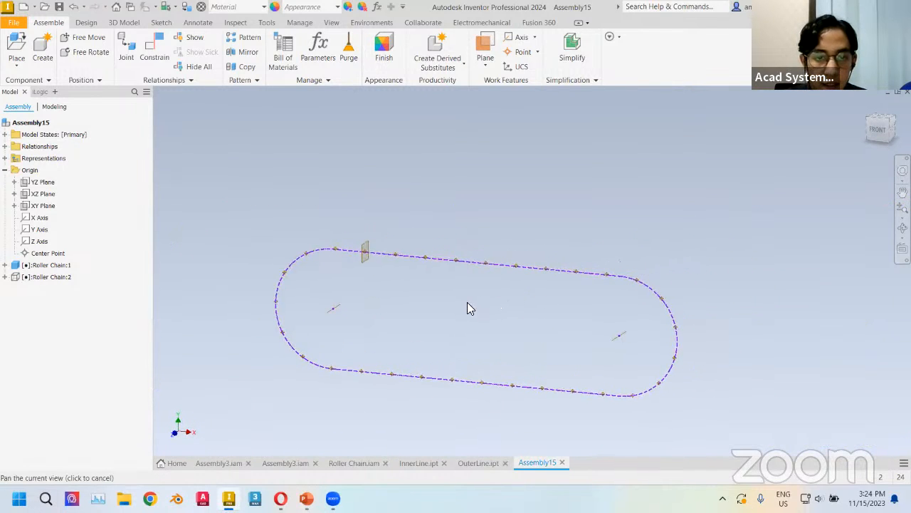
pyautogui.click(26, 7)
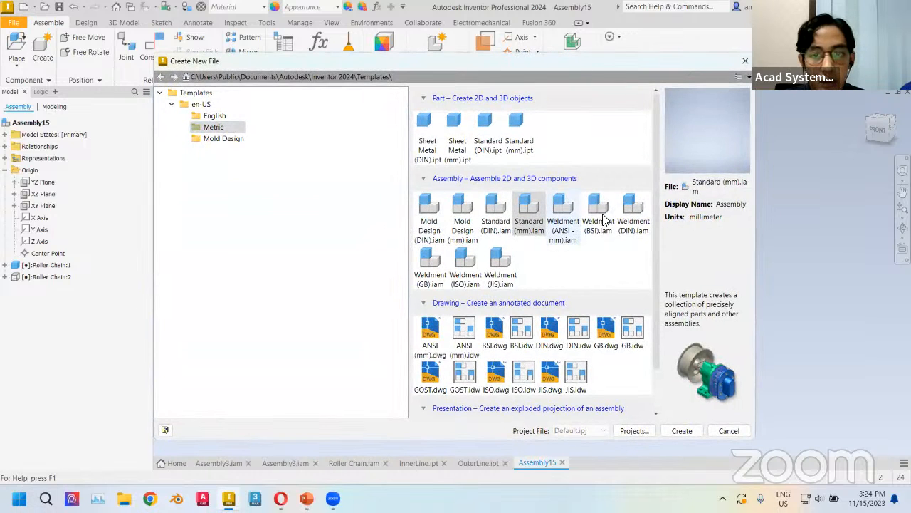
pyautogui.click(519, 134)
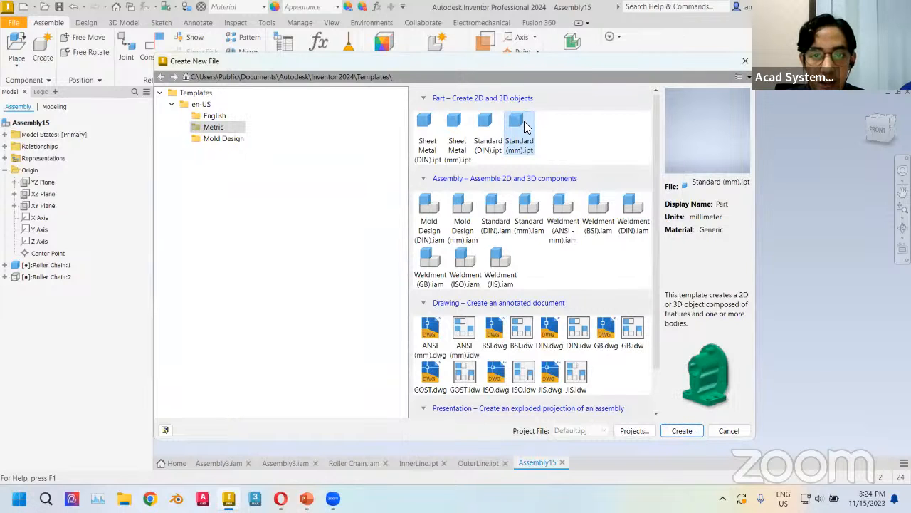
pyautogui.click(683, 431)
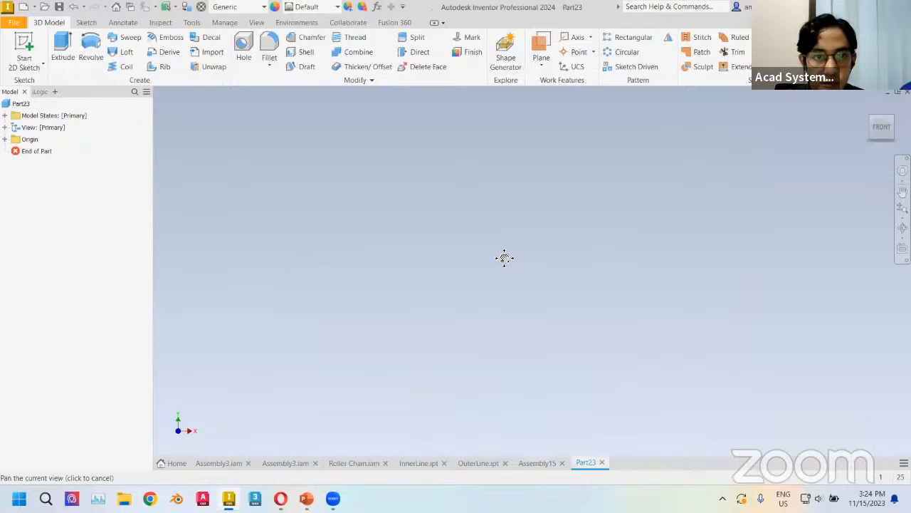
# Start a sketch on the XY plane and draw an 11.91 mm diameter circle centred on the origin
pyautogui.click(87, 22)
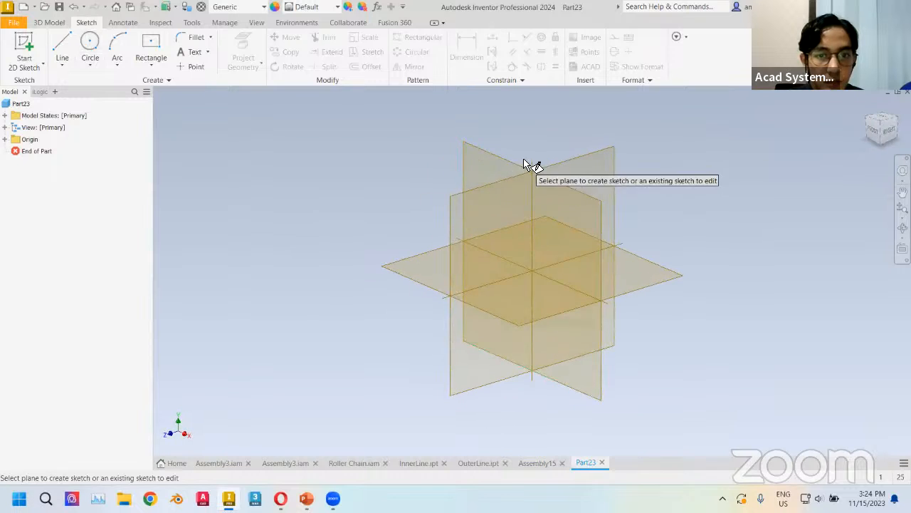
pyautogui.click(502, 169)
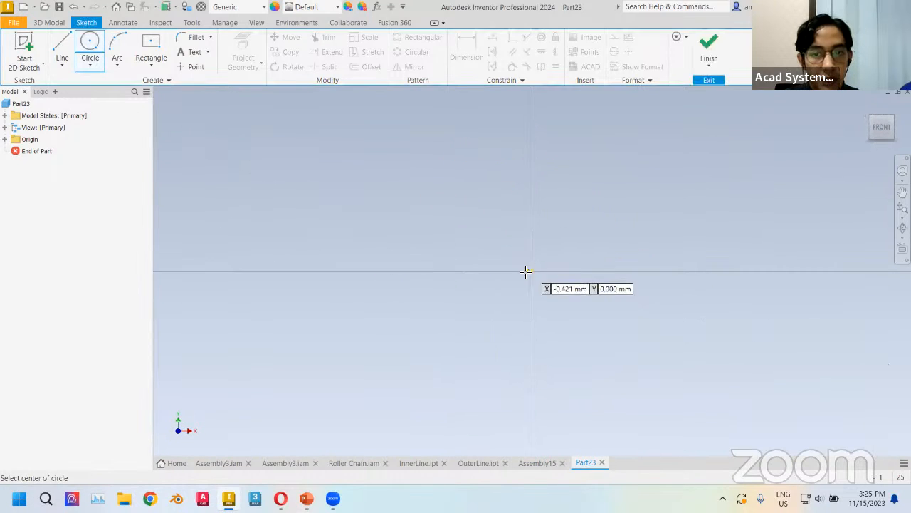
pyautogui.moveTo(577, 237); pyautogui.dragTo(433, 253, button='middle')
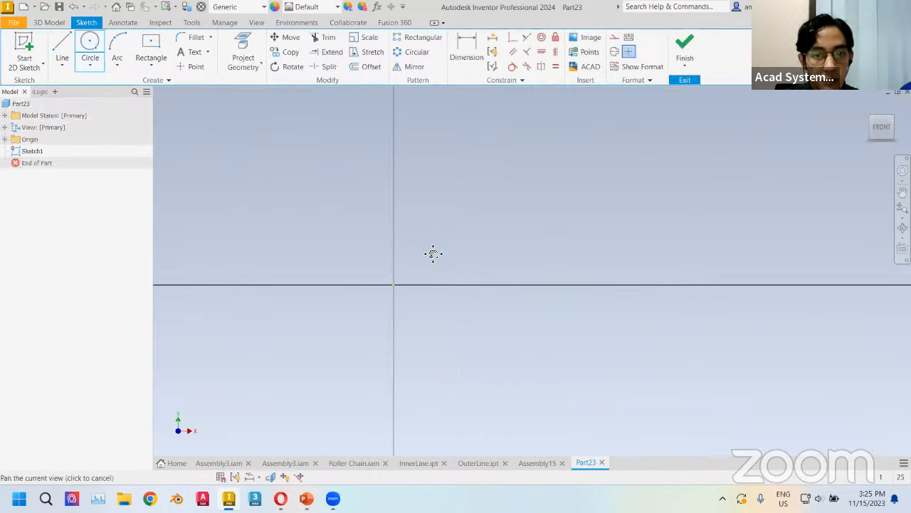
pyautogui.click(393, 286)
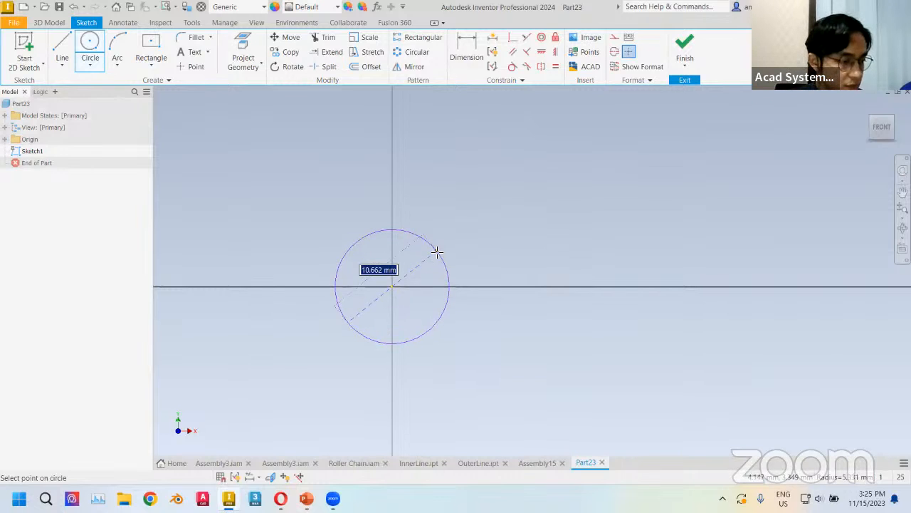
pyautogui.write('11.')
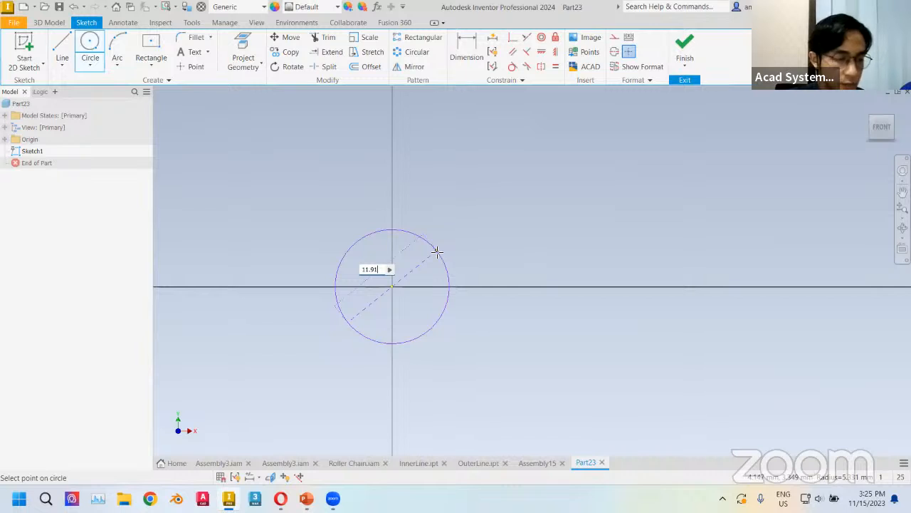
pyautogui.write('91')
pyautogui.press('Return')
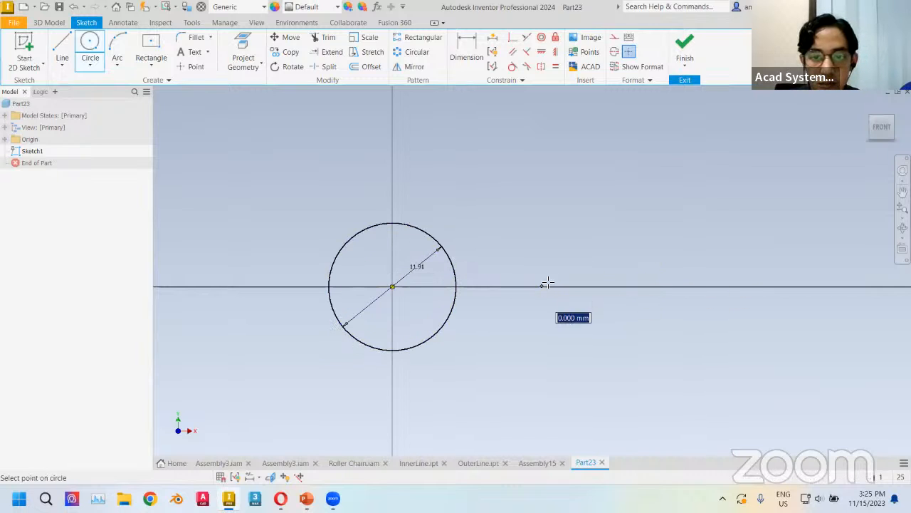
# Draw a second 11.91 mm diameter circle on the horizontal axis to the right of the first circle
pyautogui.click(542, 285)
pyautogui.write('11.91')
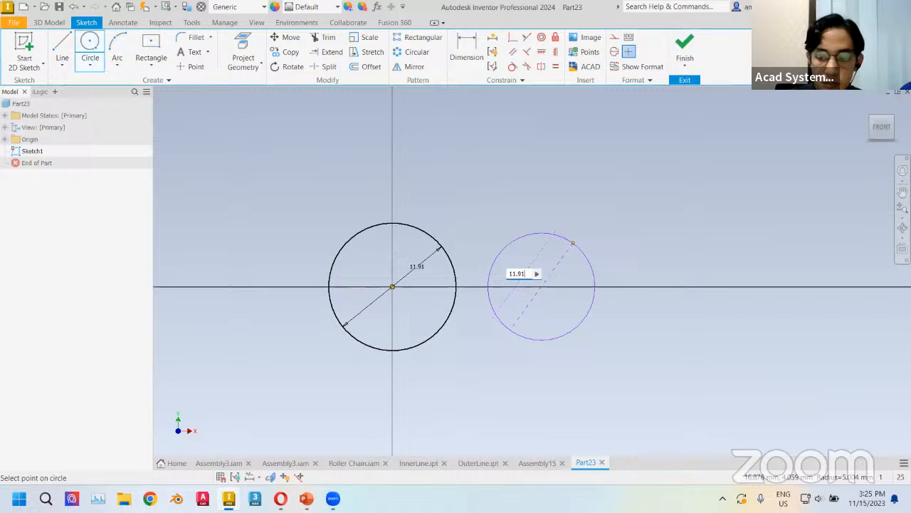
pyautogui.press('Return')
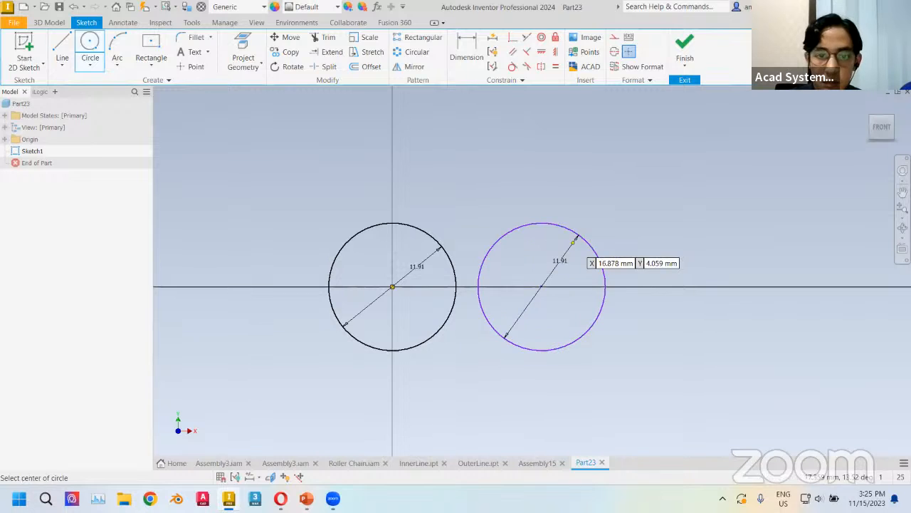
# Dimension the horizontal distance between the two circle centres to 19.05 mm
pyautogui.click(453, 56)
pyautogui.click(465, 63)
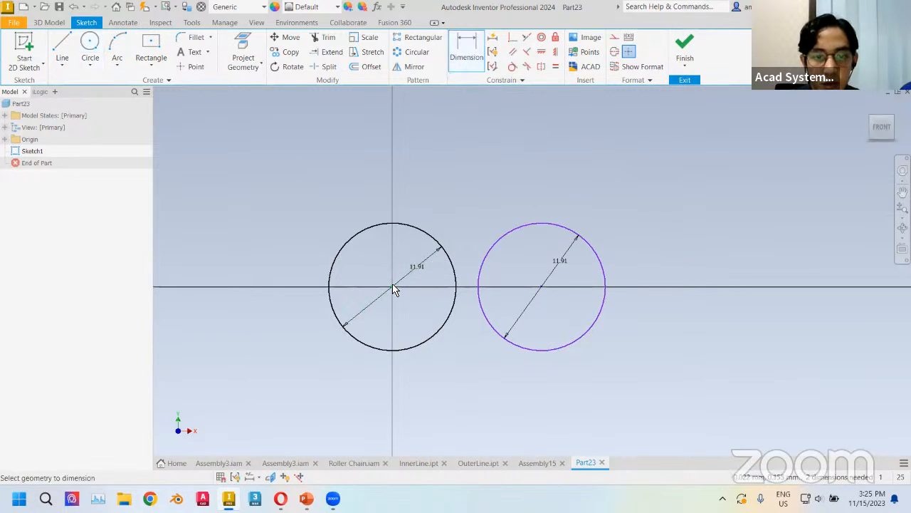
pyautogui.click(541, 288)
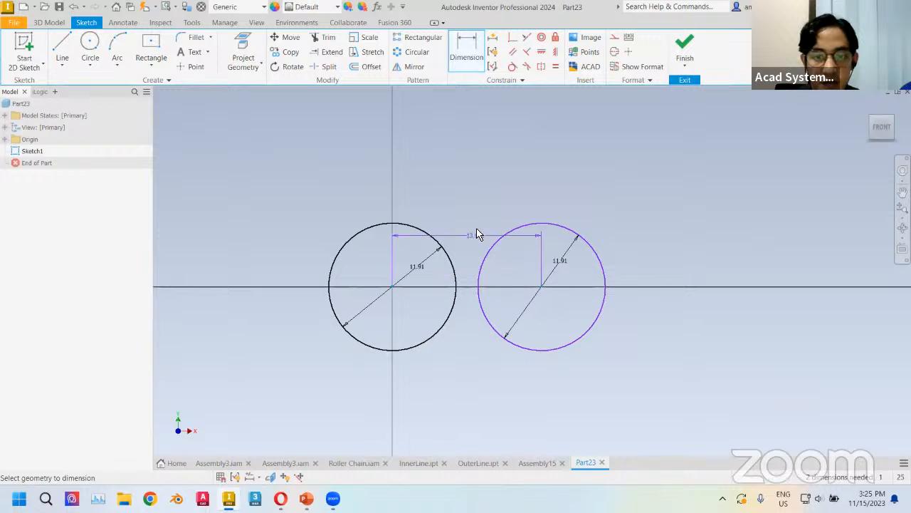
pyautogui.click(513, 178)
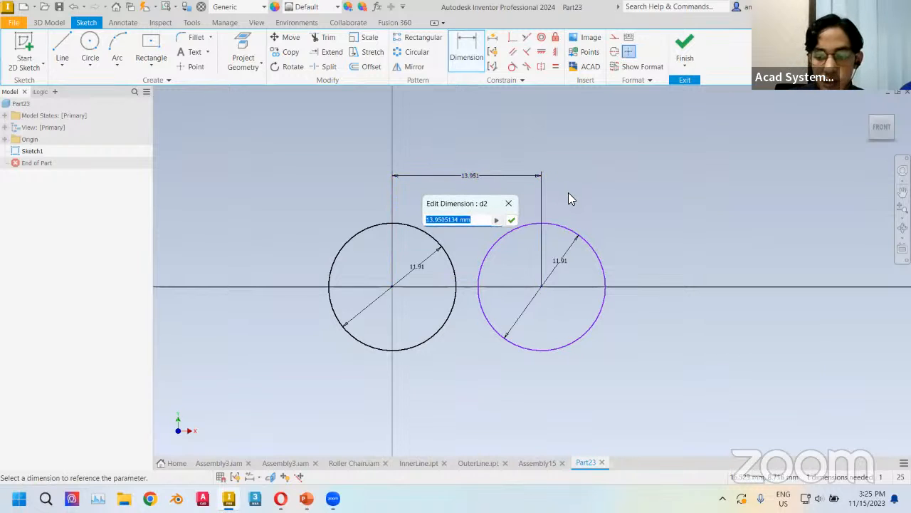
pyautogui.write('19')
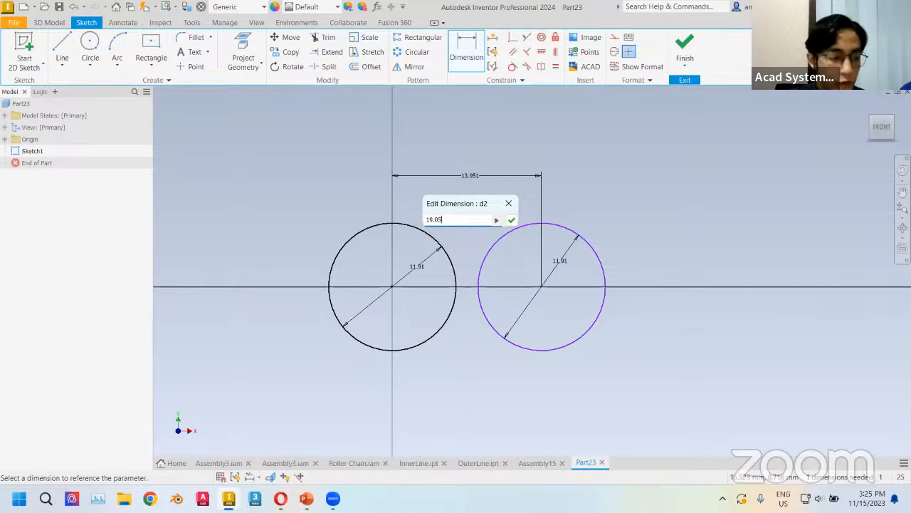
pyautogui.write('.05')
pyautogui.press('Return')
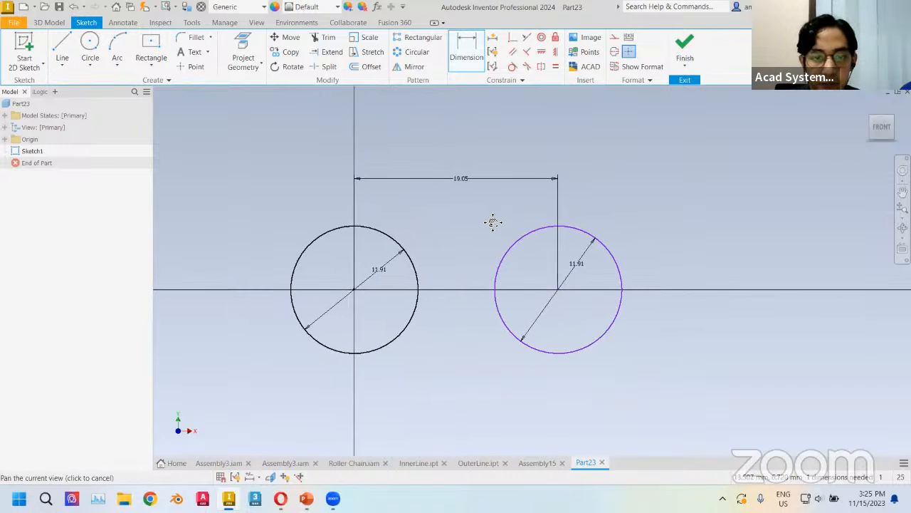
# Extrude both circles into solid roller cylinders in the flipped direction from the sketch plane
pyautogui.click(49, 22)
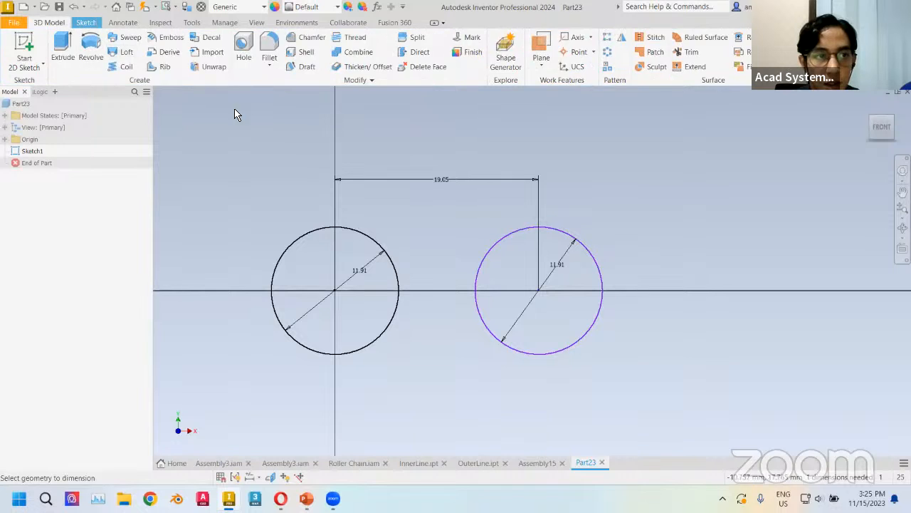
pyautogui.click(63, 50)
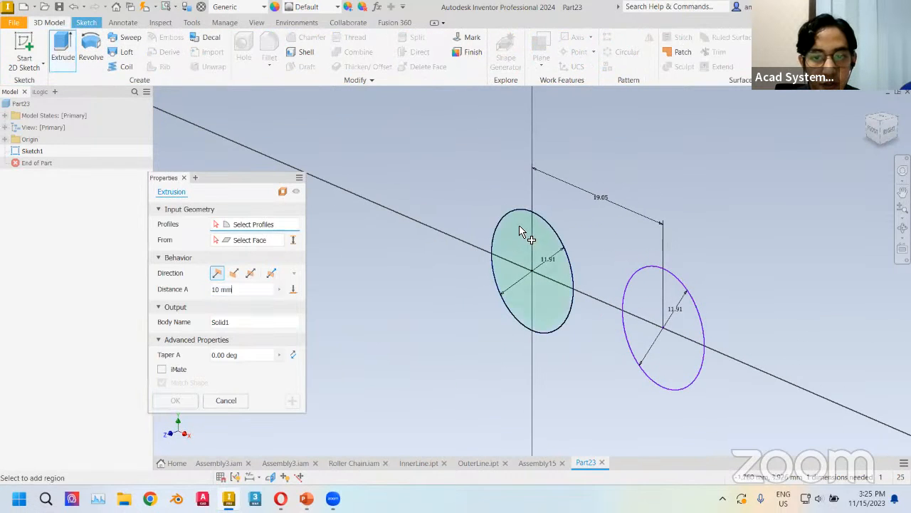
pyautogui.click(520, 229)
pyautogui.click(641, 285)
pyautogui.moveTo(407, 203); pyautogui.dragTo(328, 205, button='middle')
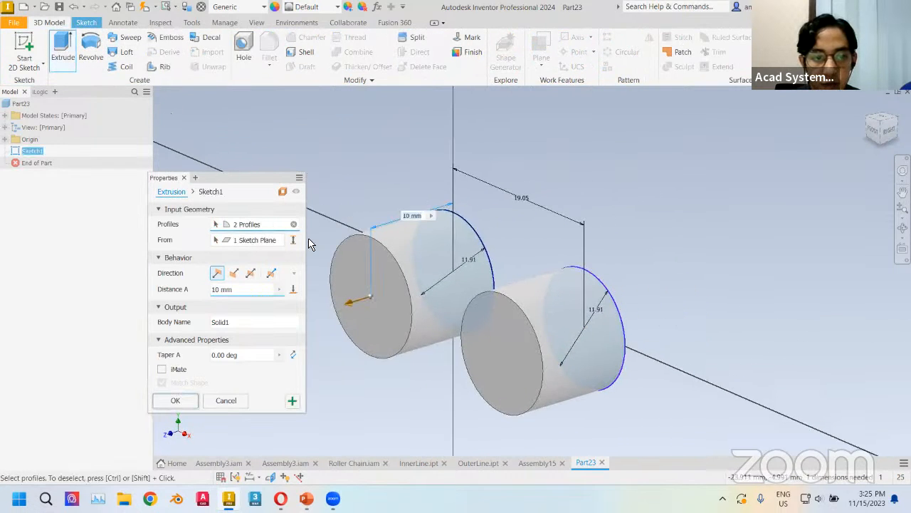
pyautogui.click(235, 273)
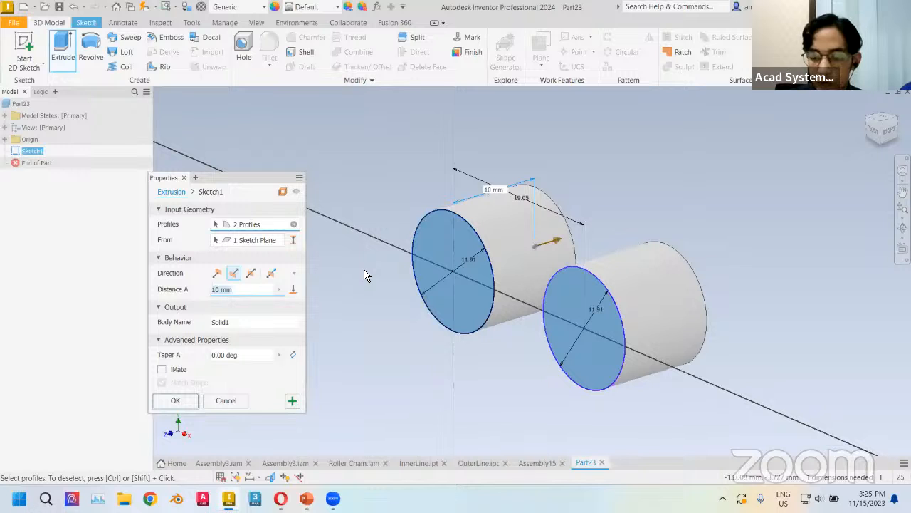
pyautogui.press('Return')
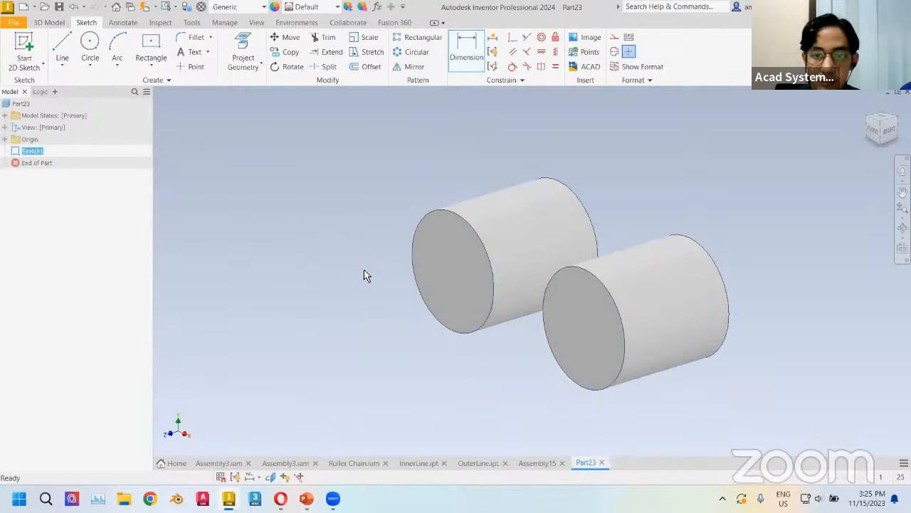
# Start a sketch on the front end face of the roller at the origin and draw a 17.5 mm diameter circle centred on the origin
pyautogui.moveTo(377, 239); pyautogui.dragTo(319, 236, button='middle')
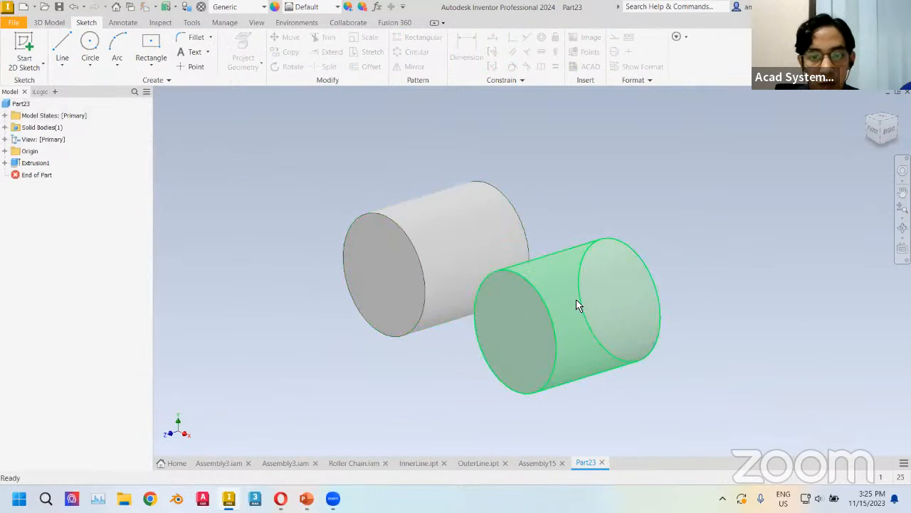
pyautogui.keyDown('shift'); pyautogui.moveTo(527, 171); pyautogui.dragTo(553, 171, button='middle'); pyautogui.keyUp('shift')
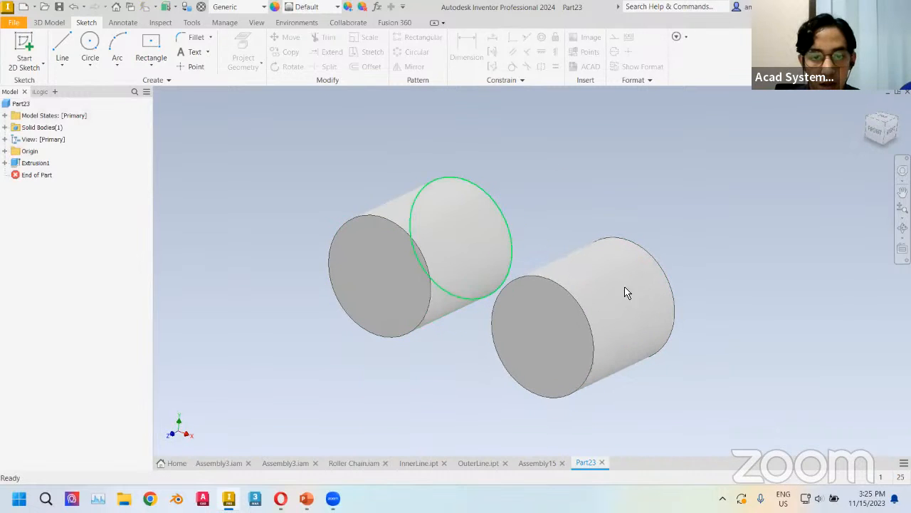
pyautogui.rightClick(380, 262)
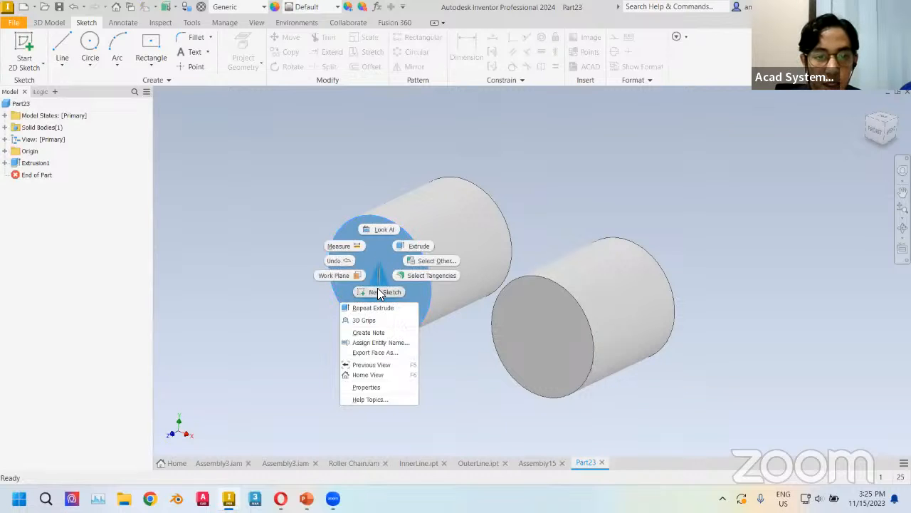
pyautogui.click(377, 291)
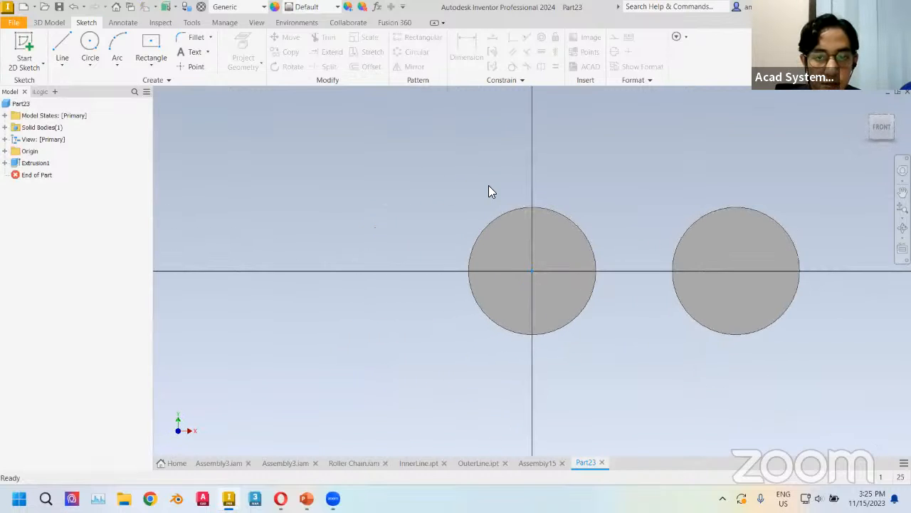
pyautogui.moveTo(453, 194)
pyautogui.mouseDown(button='middle')
pyautogui.moveTo(277, 207)
pyautogui.moveTo(253, 198)
pyautogui.mouseUp(button='middle')
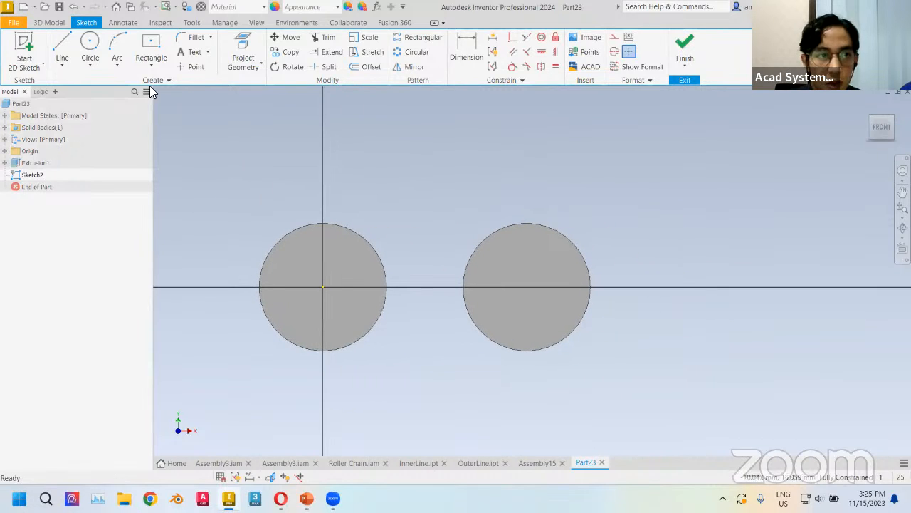
pyautogui.click(90, 43)
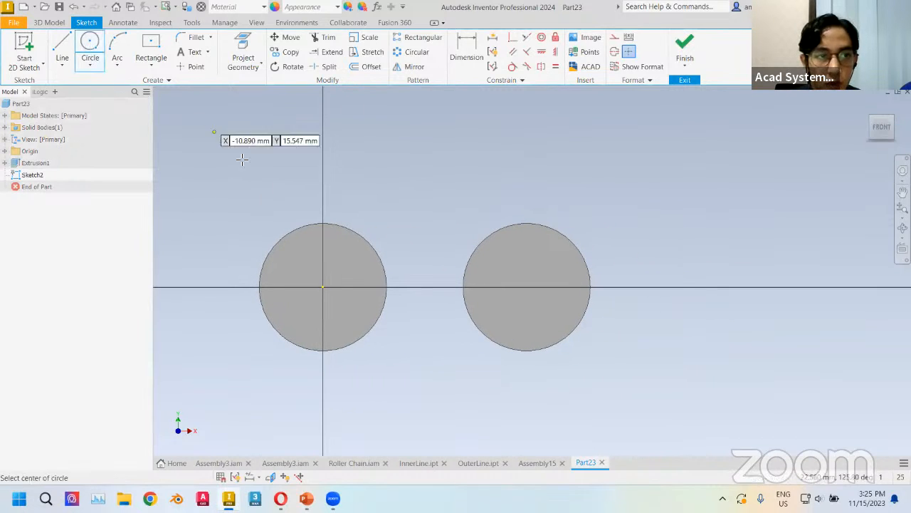
pyautogui.click(323, 287)
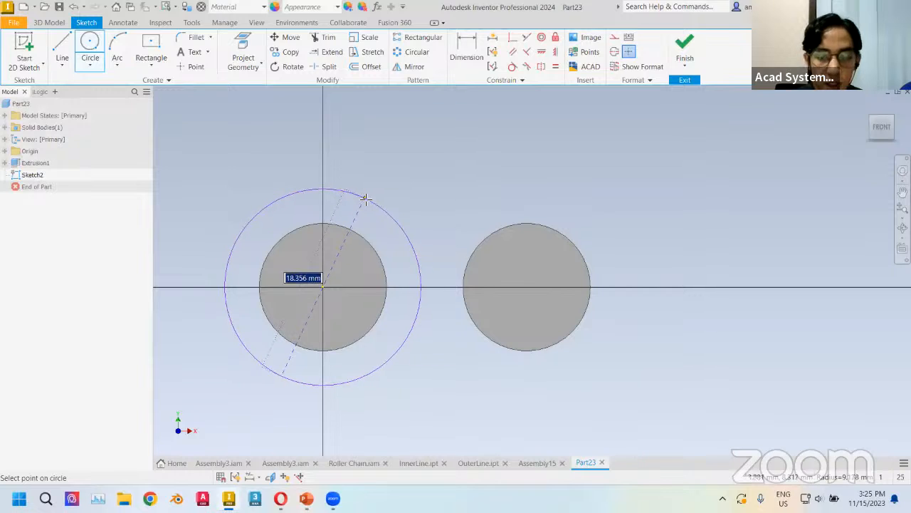
pyautogui.write('17')
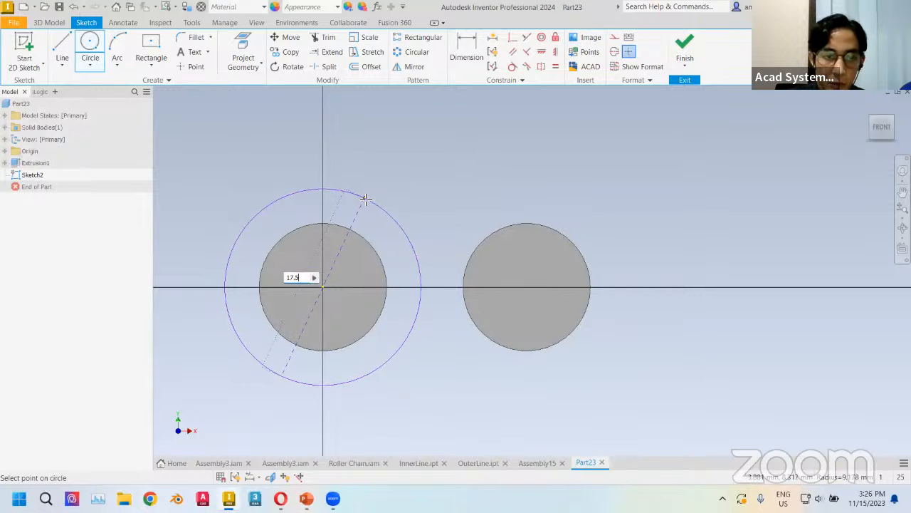
pyautogui.write('.5')
pyautogui.press('Return')
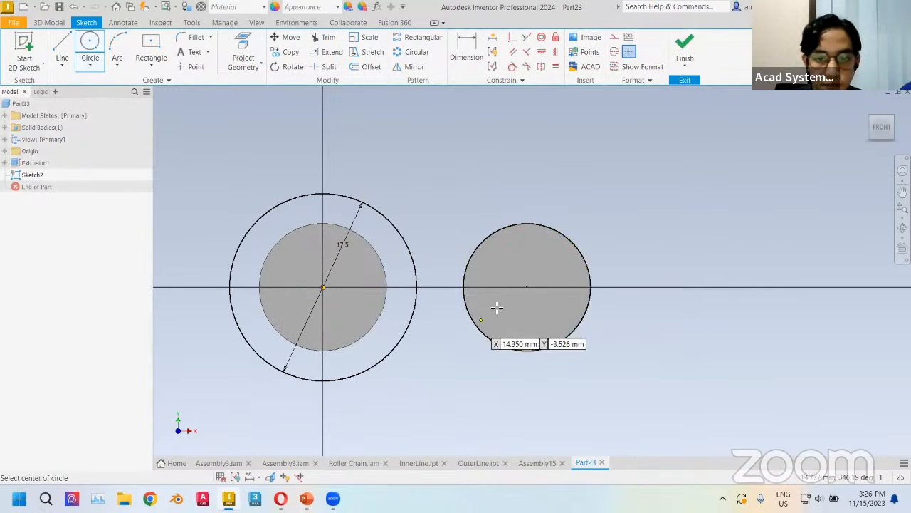
# Draw a 17.5 mm diameter circle concentric with the second roller
pyautogui.click(526, 287)
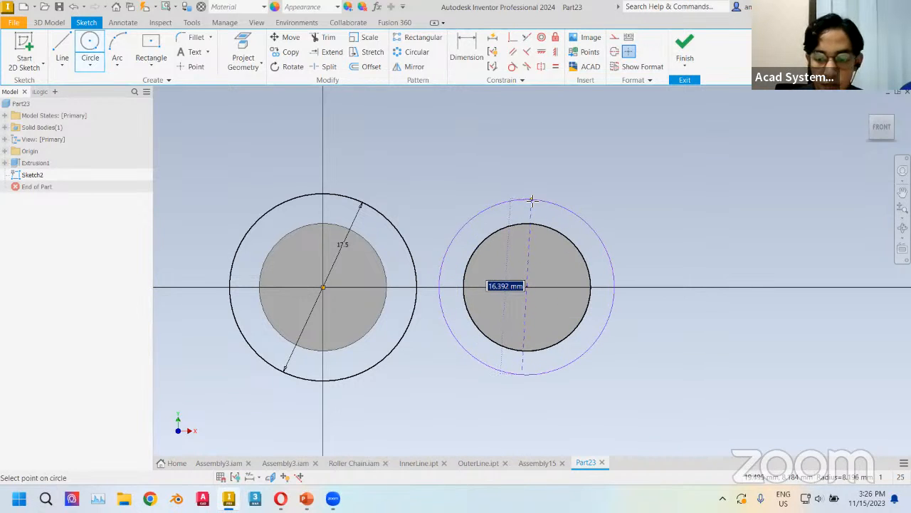
pyautogui.write('17.5')
pyautogui.press('Return')
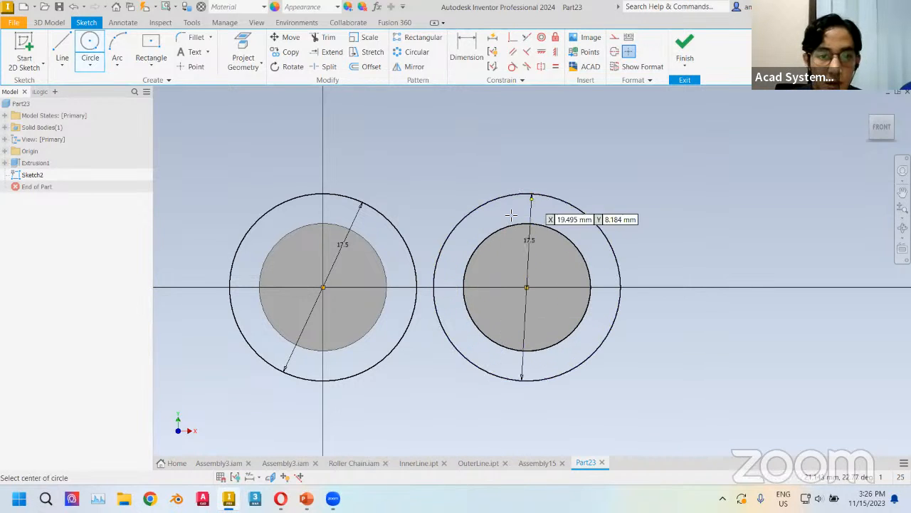
# Draw a 30 mm diameter circle above the two rollers, roughly midway between them
pyautogui.moveTo(401, 196); pyautogui.dragTo(423, 221, button='middle')
pyautogui.scroll(-3, 417, 213)
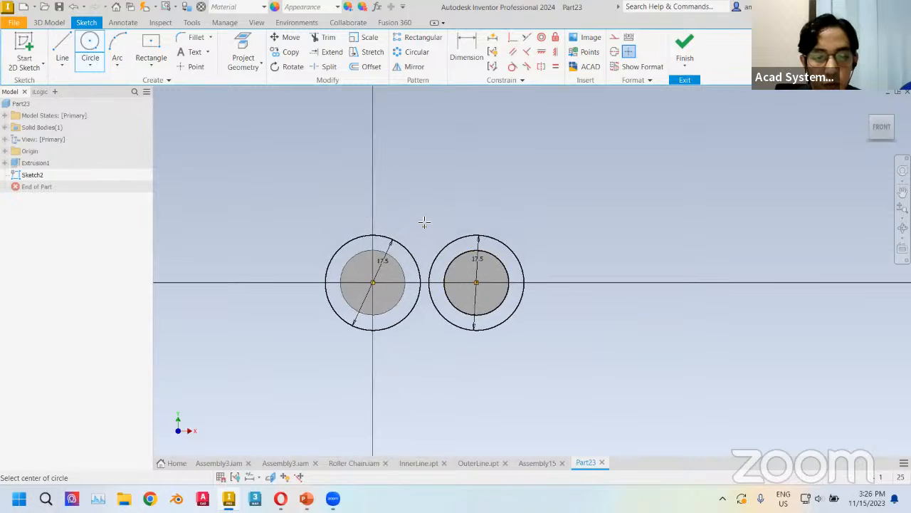
pyautogui.moveTo(406, 191); pyautogui.dragTo(408, 197, button='middle')
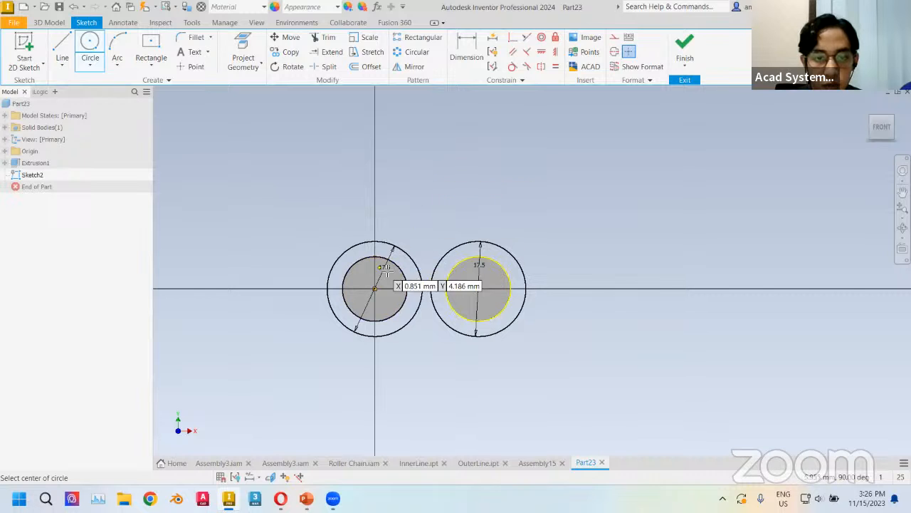
pyautogui.click(431, 159)
pyautogui.write('30')
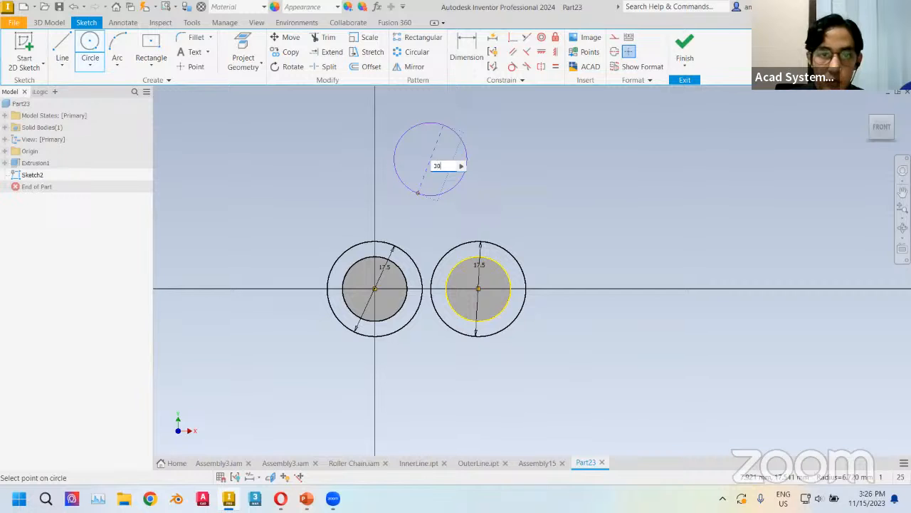
pyautogui.press('Return')
# Draw a matching 30 mm diameter circle below the two rollers, roughly midway between them
pyautogui.click(428, 392)
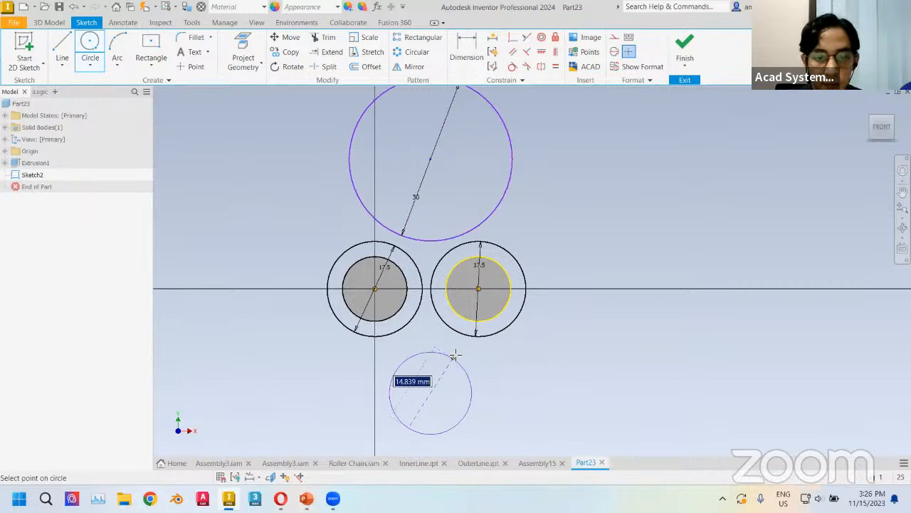
pyautogui.write('30')
pyautogui.press('Return')
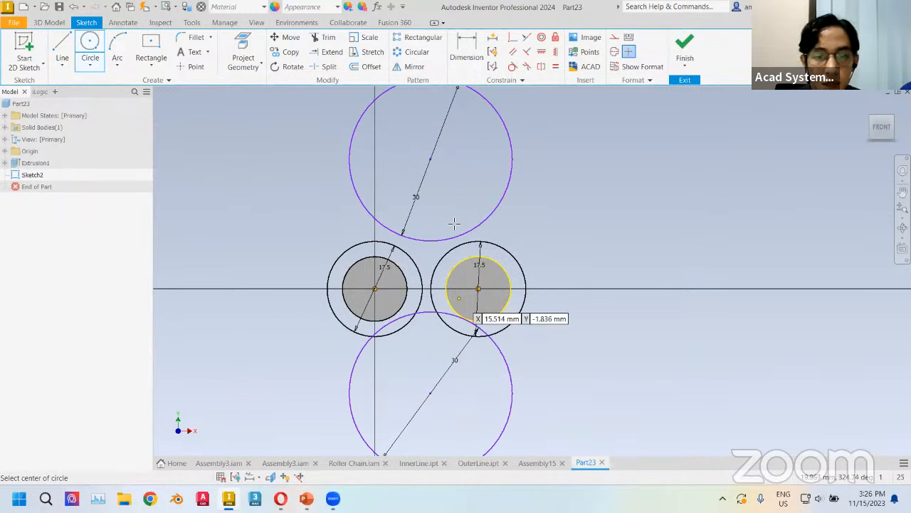
pyautogui.press('Escape')
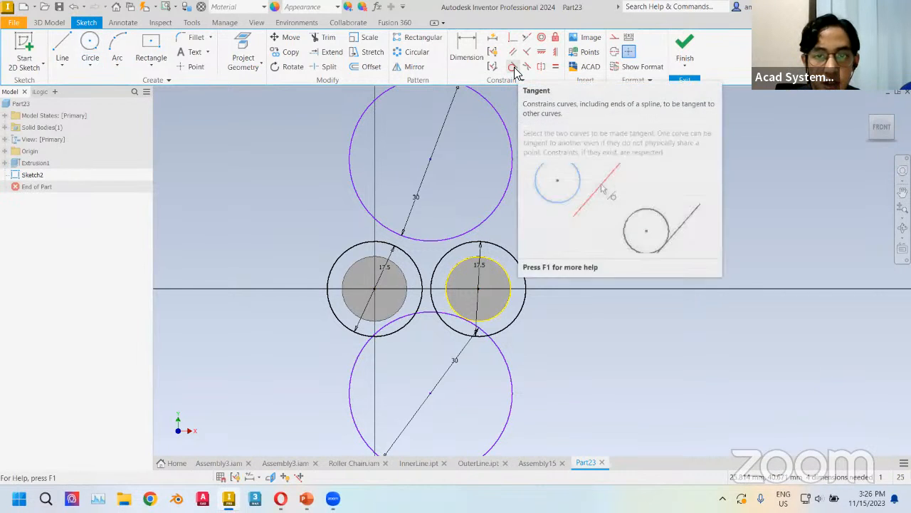
# Apply tangent constraints between the upper 30 mm circle and each of the two 17.5 mm circles
pyautogui.click(513, 67)
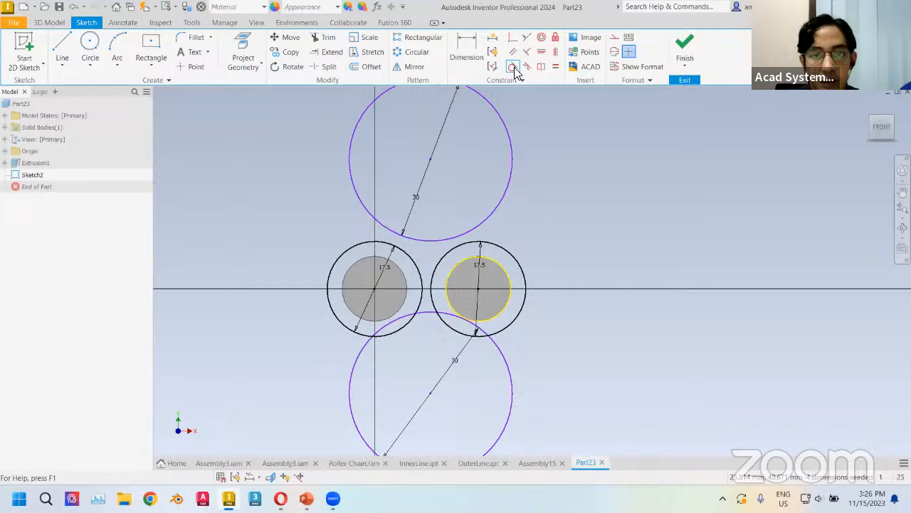
pyautogui.click(420, 246)
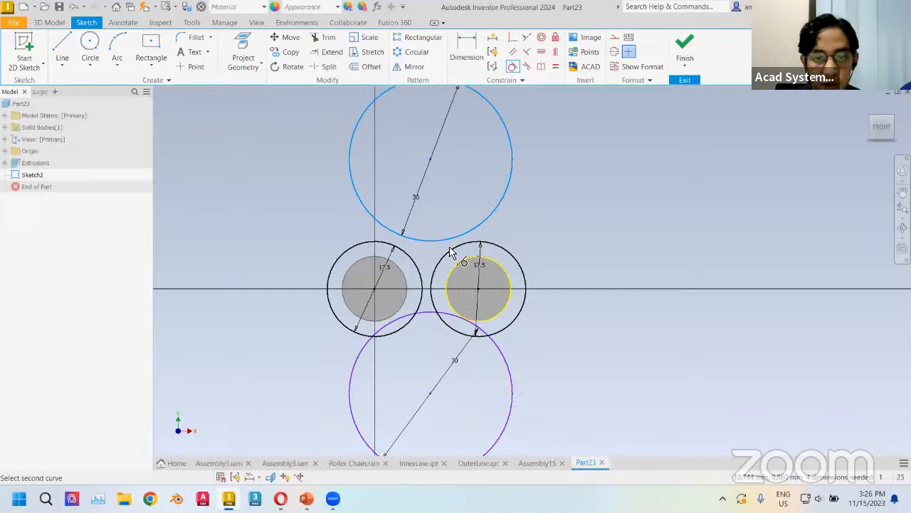
pyautogui.click(413, 262)
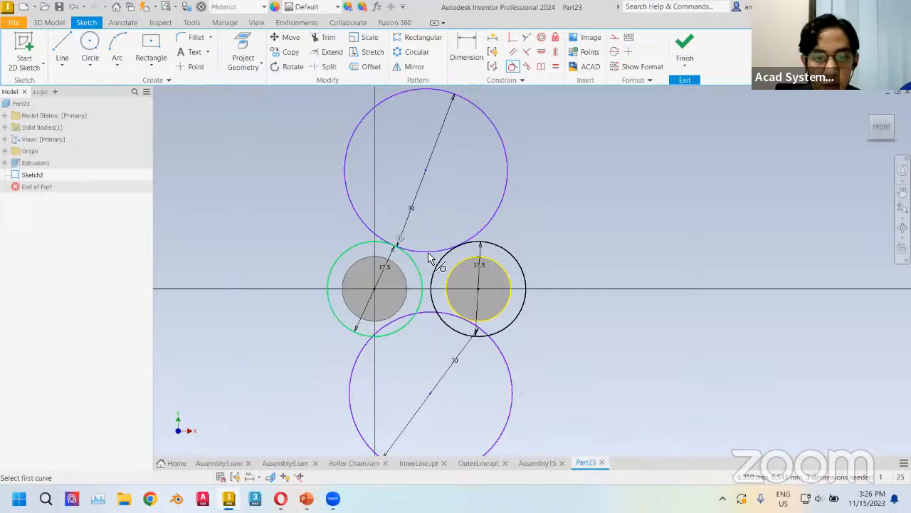
pyautogui.click(426, 251)
pyautogui.click(433, 279)
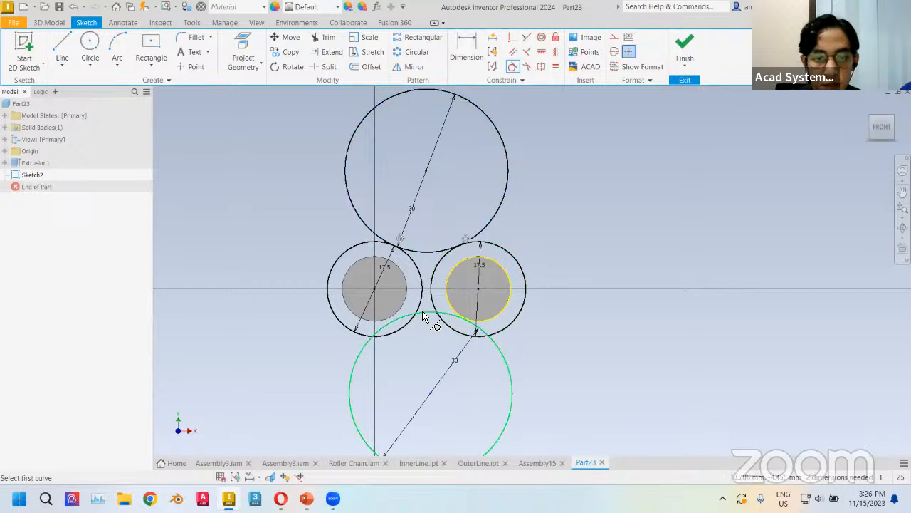
# Apply tangent constraints between the lower 30 mm circle and each of the two 17.5 mm circles
pyautogui.click(425, 314)
pyautogui.click(422, 308)
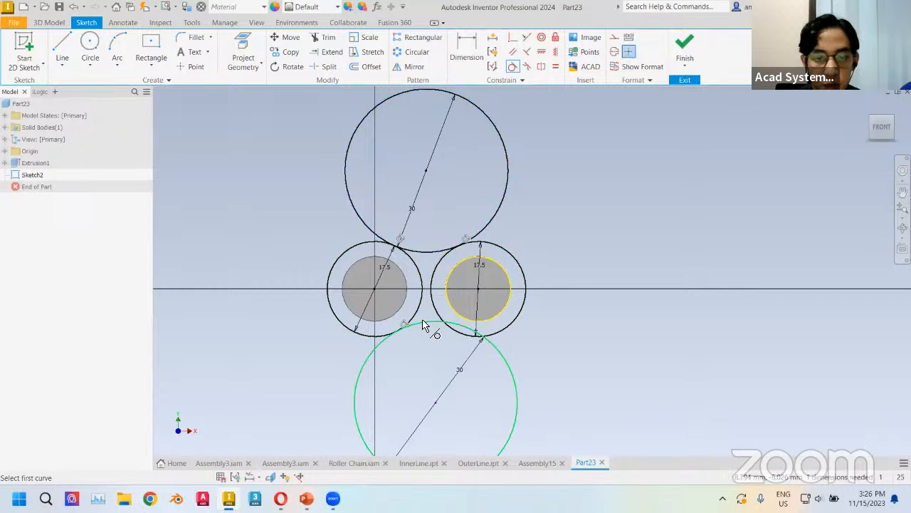
pyautogui.click(430, 322)
pyautogui.click(432, 308)
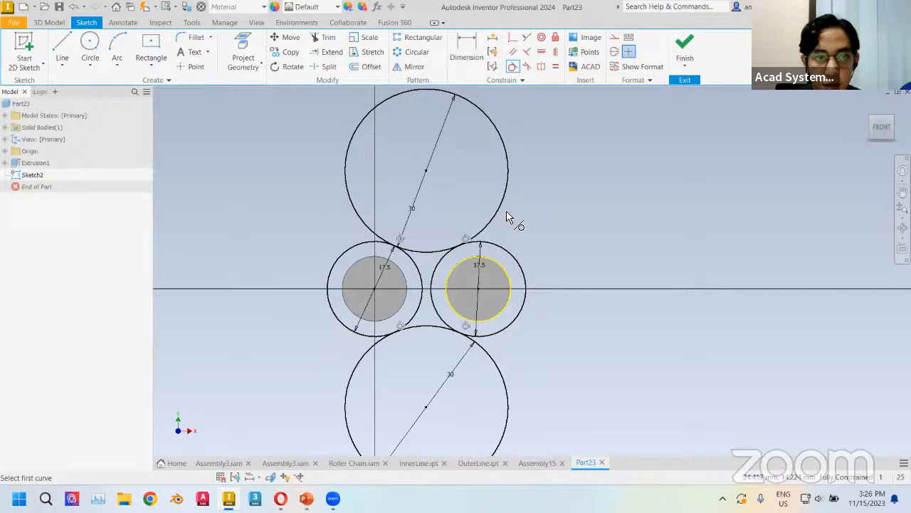
# Trim the outer portions of the 30 mm circles and the inner arcs of the 17.5 mm circles to leave a waisted link plate outline
pyautogui.click(324, 38)
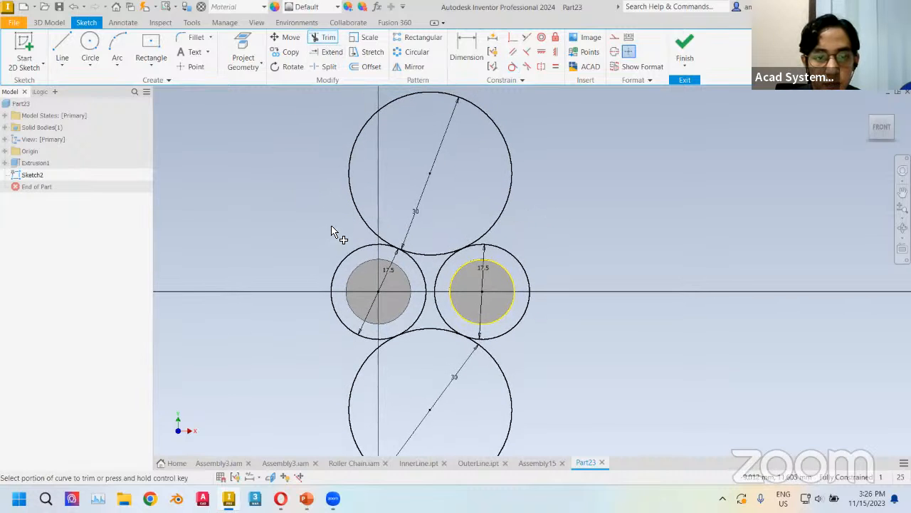
pyautogui.click(350, 196)
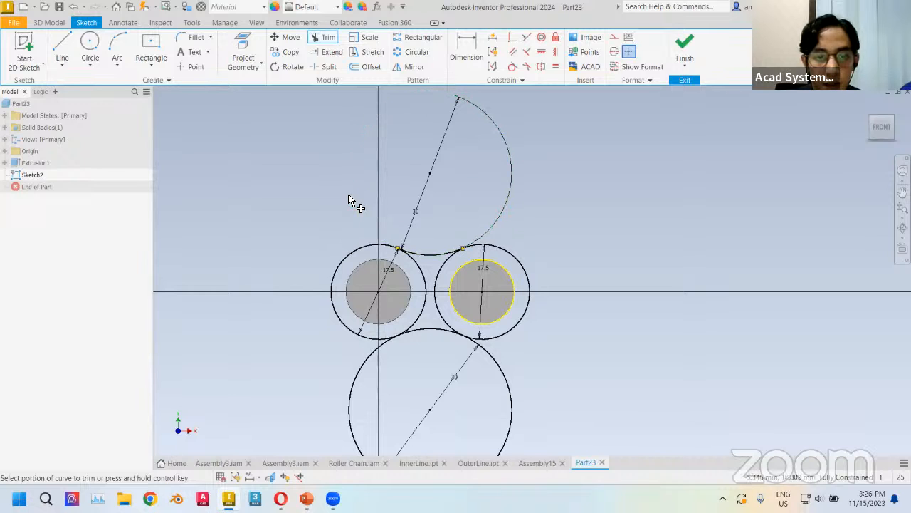
pyautogui.click(359, 372)
pyautogui.click(435, 289)
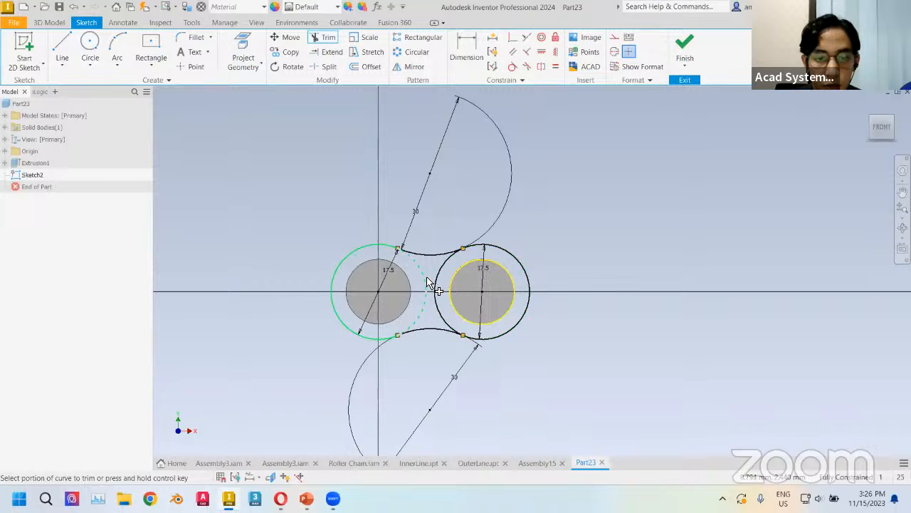
pyautogui.click(426, 286)
pyautogui.moveTo(549, 210)
pyautogui.mouseDown(button='middle')
pyautogui.moveTo(567, 217)
pyautogui.moveTo(545, 218)
pyautogui.mouseUp(button='middle')
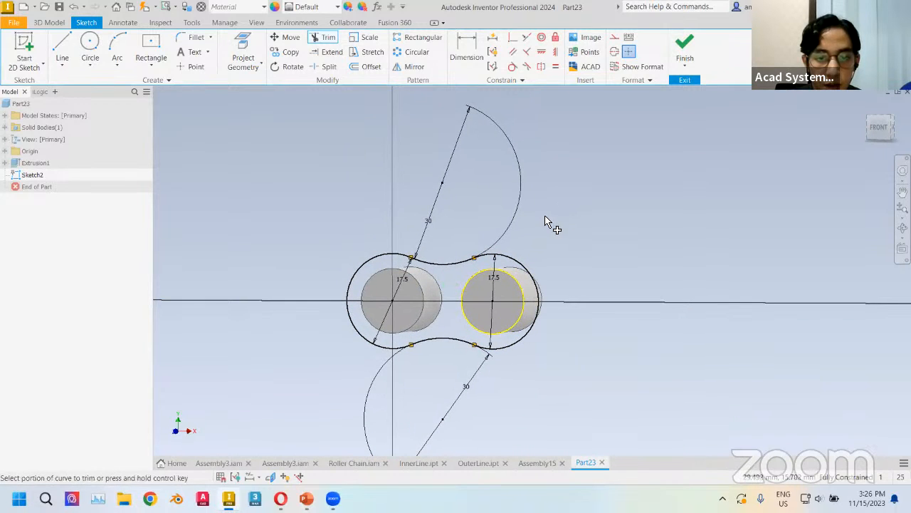
# Extrude the whole link plate outline, including the roller region, 2.4 mm away from the rollers and joined to them
pyautogui.click(51, 23)
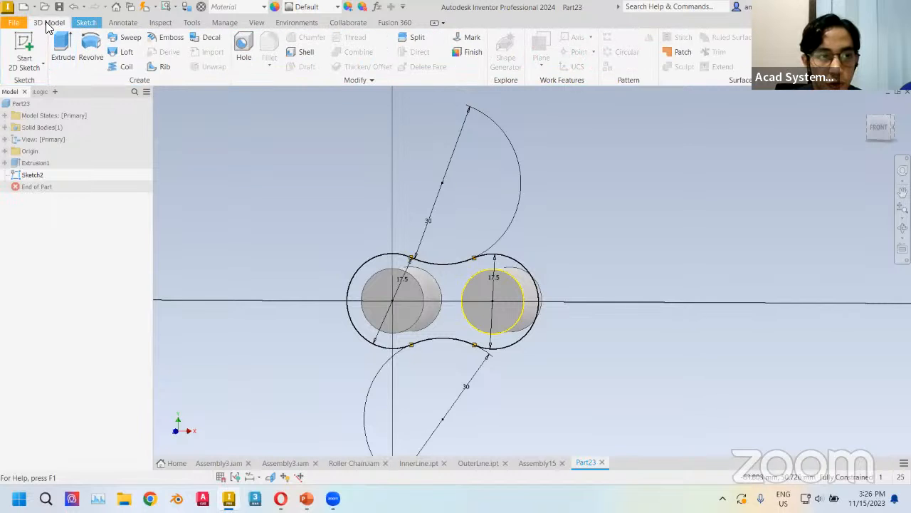
pyautogui.click(63, 50)
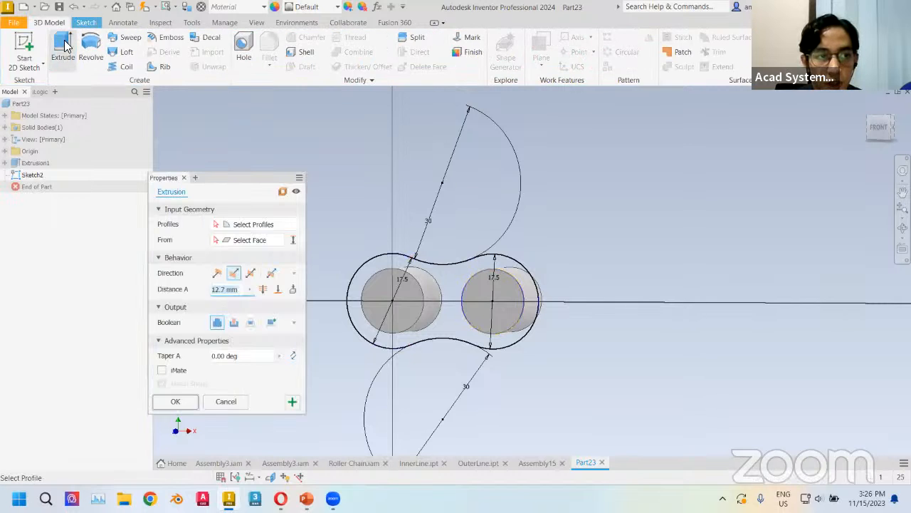
pyautogui.click(377, 265)
pyautogui.click(472, 293)
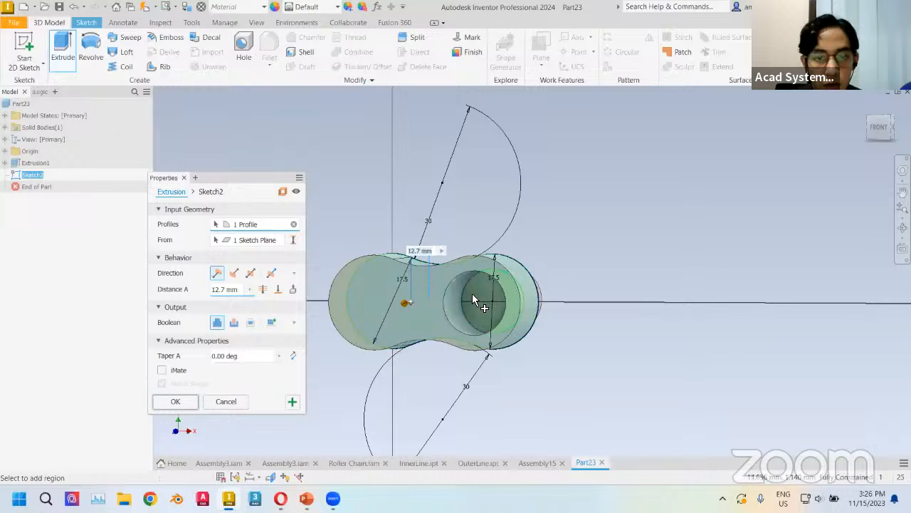
pyautogui.keyDown('shift'); pyautogui.moveTo(537, 235); pyautogui.dragTo(430, 331, button='middle'); pyautogui.keyUp('shift')
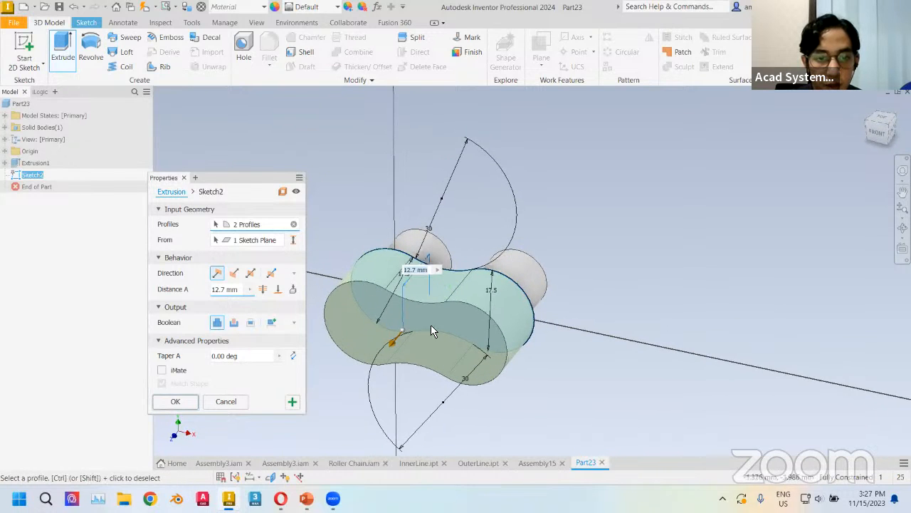
pyautogui.click(239, 290)
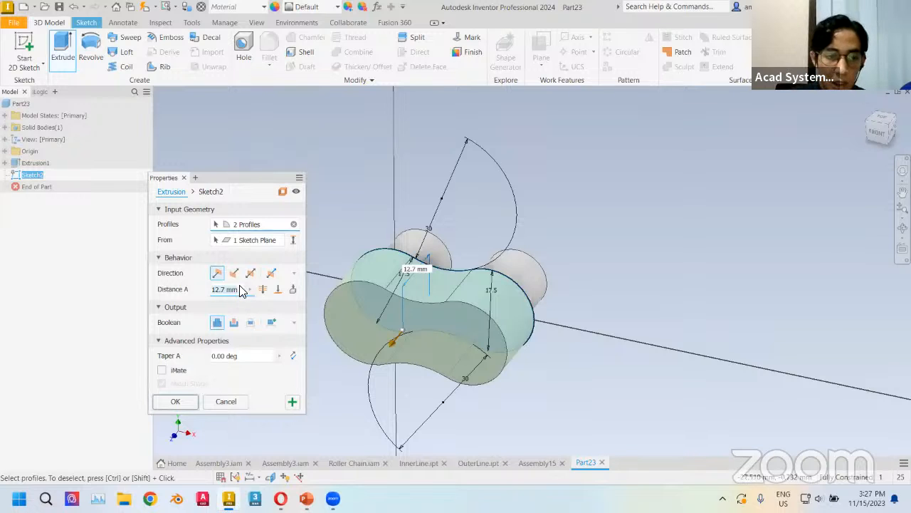
pyautogui.write('2.4')
pyautogui.click(260, 270)
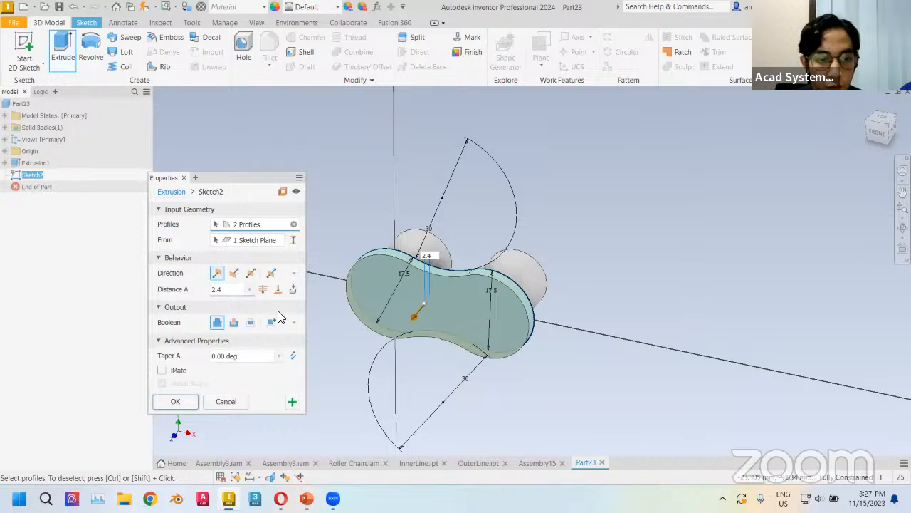
pyautogui.click(199, 400)
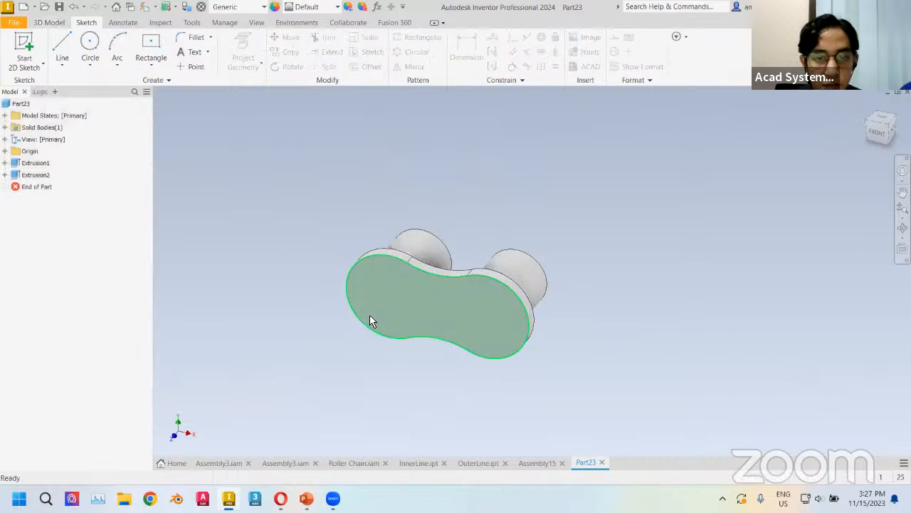
pyautogui.keyDown('shift'); pyautogui.moveTo(370, 320); pyautogui.dragTo(257, 349, button='middle'); pyautogui.keyUp('shift')
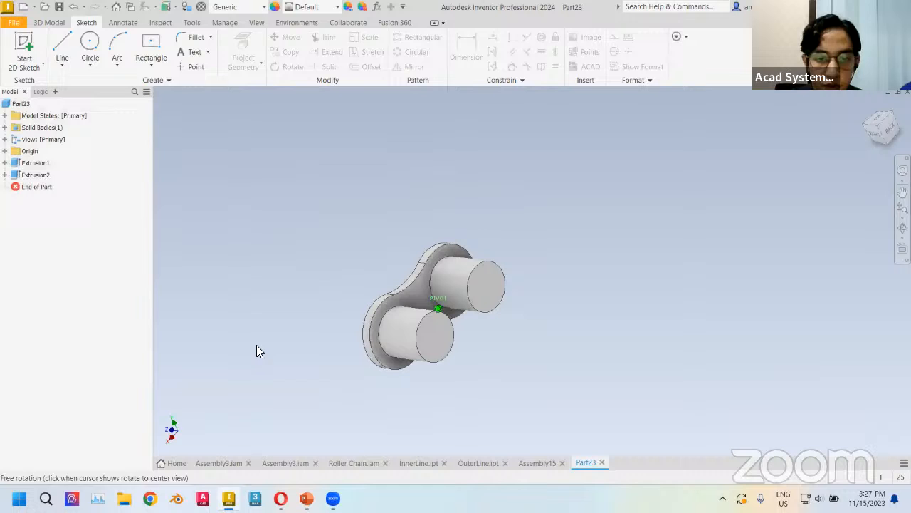
# Start a sketch on the free end face of a roller and project the existing link plate's outline onto it
pyautogui.rightClick(437, 334)
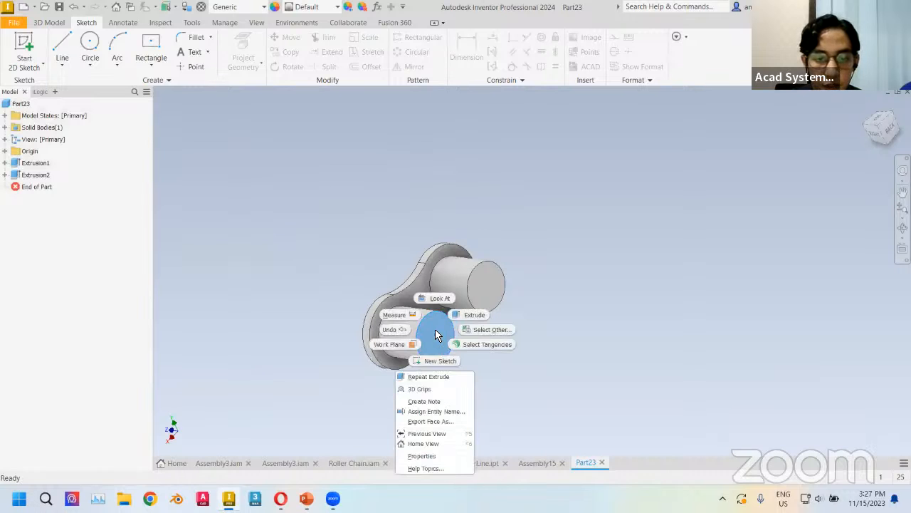
pyautogui.click(437, 360)
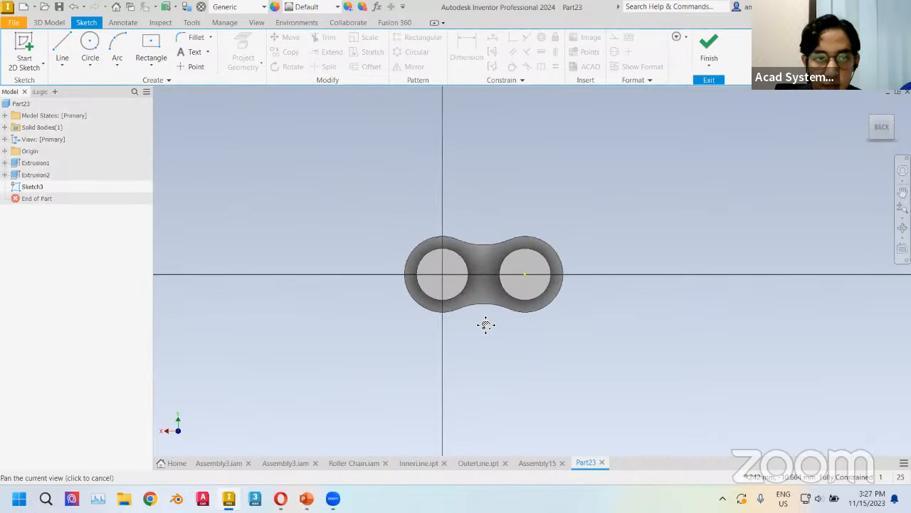
pyautogui.moveTo(485, 325); pyautogui.dragTo(440, 334, button='middle')
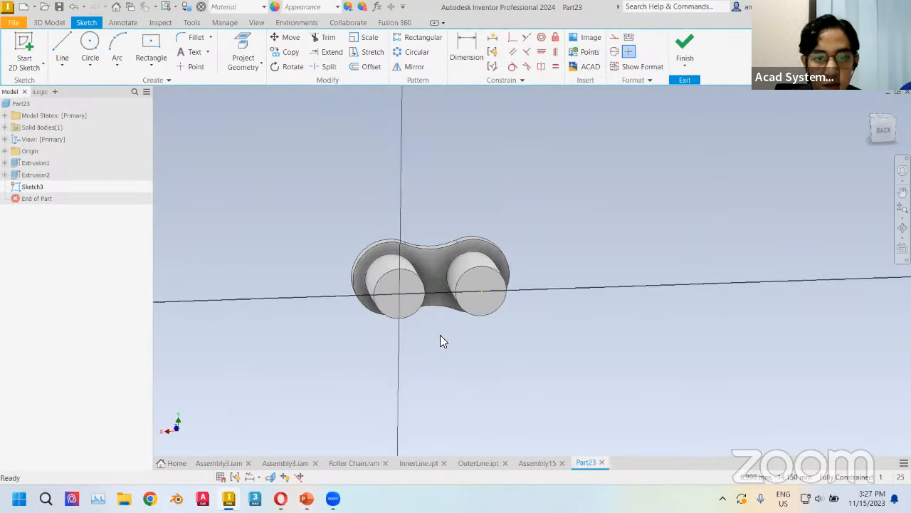
pyautogui.click(246, 44)
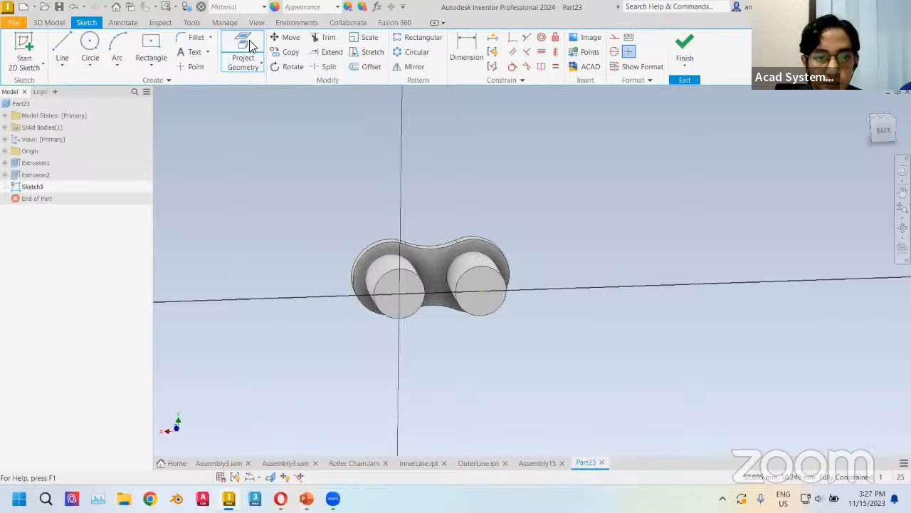
pyautogui.click(429, 259)
pyautogui.keyDown('shift'); pyautogui.moveTo(441, 175); pyautogui.dragTo(460, 175, button='middle'); pyautogui.keyUp('shift')
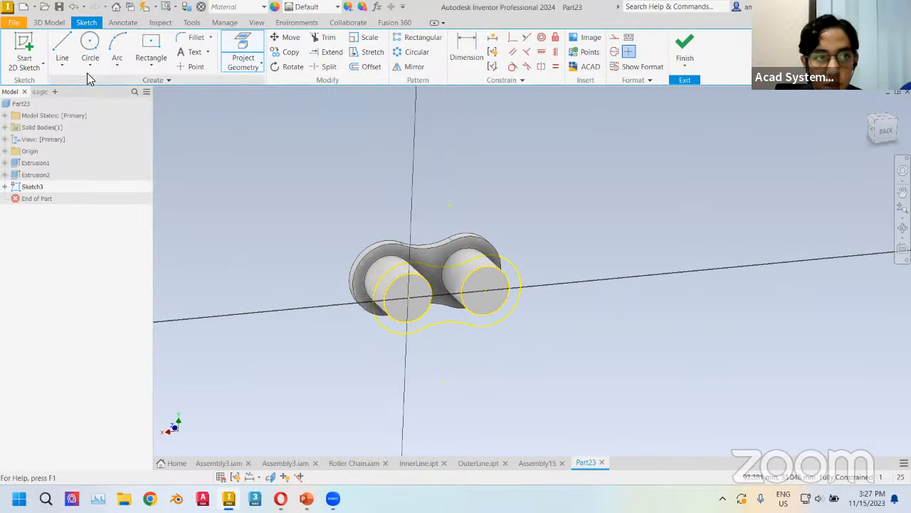
# Extrude the projected plate outline, including both roller circles, 2.4 mm outward and joined to form the second link plate
pyautogui.click(56, 25)
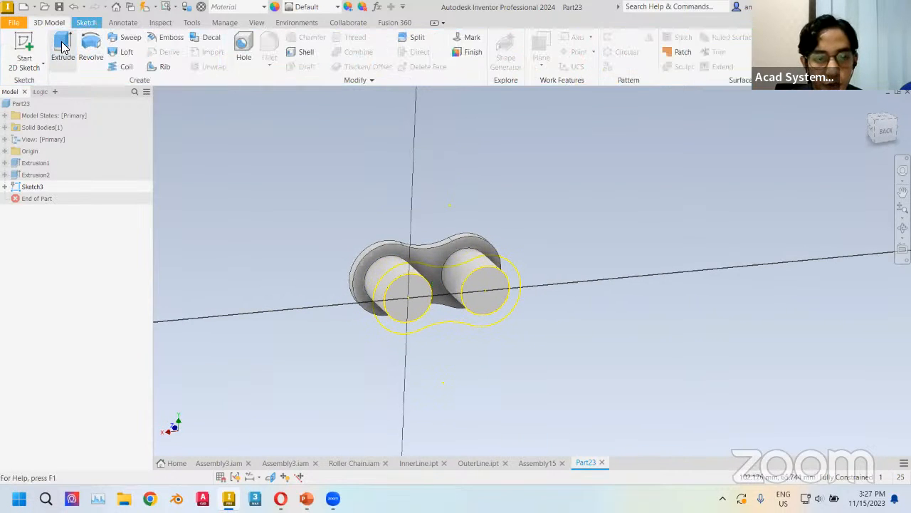
pyautogui.click(62, 47)
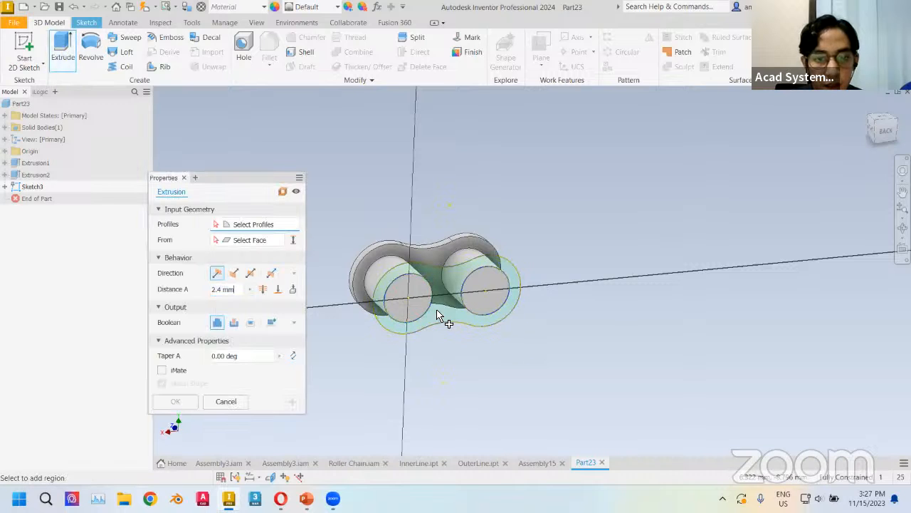
pyautogui.click(437, 315)
pyautogui.click(407, 298)
pyautogui.click(481, 295)
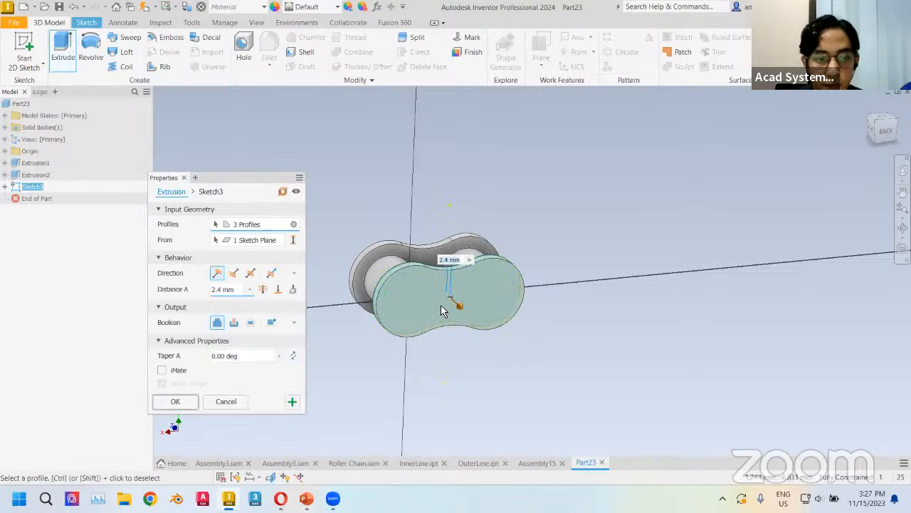
pyautogui.click(176, 402)
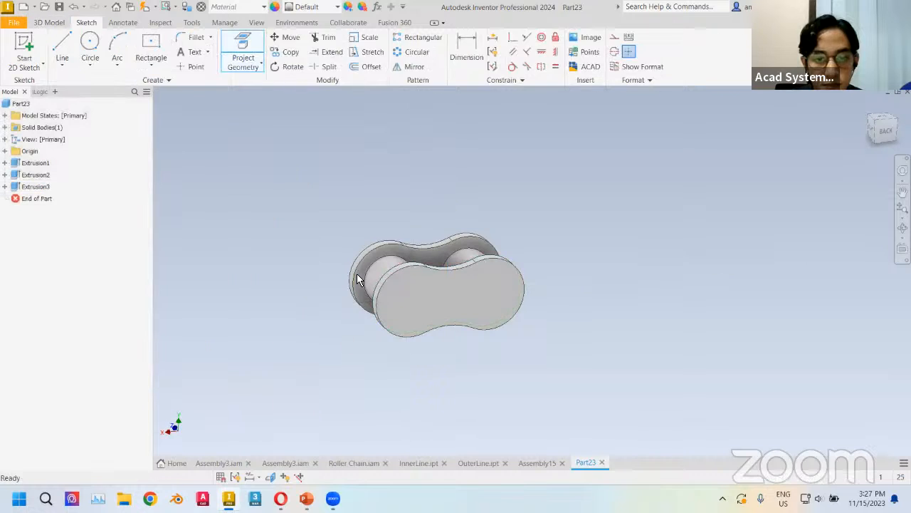
# Sketch a 5.96 mm circle centred on the origin on the outer face of the first link plate
pyautogui.keyDown('shift'); pyautogui.moveTo(272, 275); pyautogui.dragTo(431, 292, button='middle'); pyautogui.keyUp('shift')
pyautogui.rightClick(397, 270)
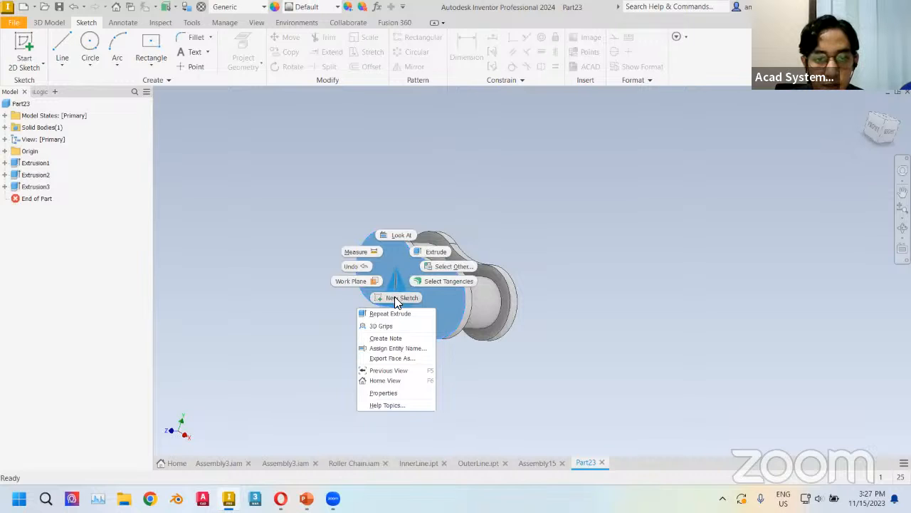
pyautogui.click(396, 298)
pyautogui.moveTo(583, 204)
pyautogui.mouseDown(button='middle')
pyautogui.moveTo(385, 245)
pyautogui.moveTo(403, 244)
pyautogui.mouseUp(button='middle')
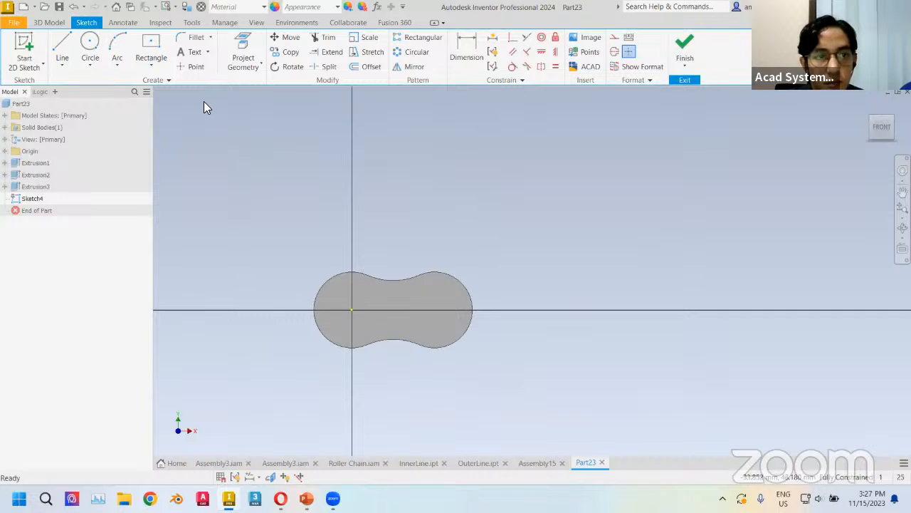
pyautogui.click(85, 44)
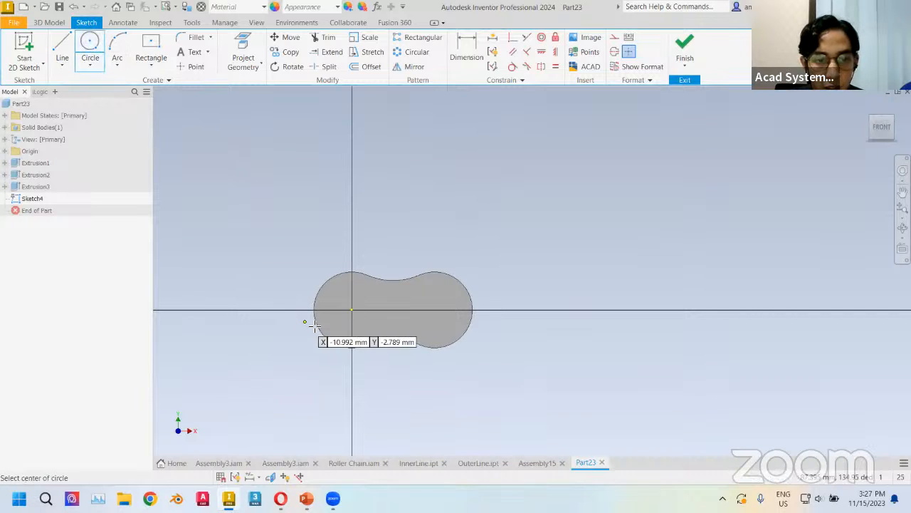
pyautogui.click(351, 309)
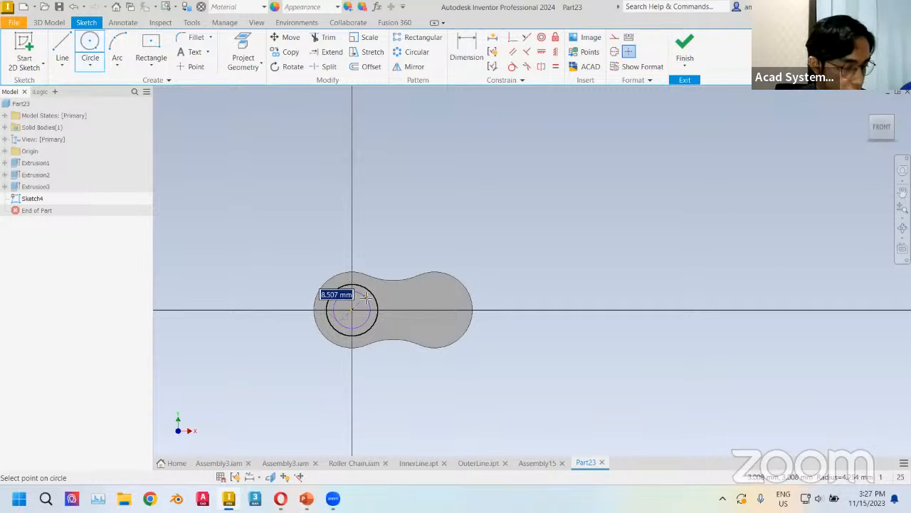
pyautogui.write('5.9')
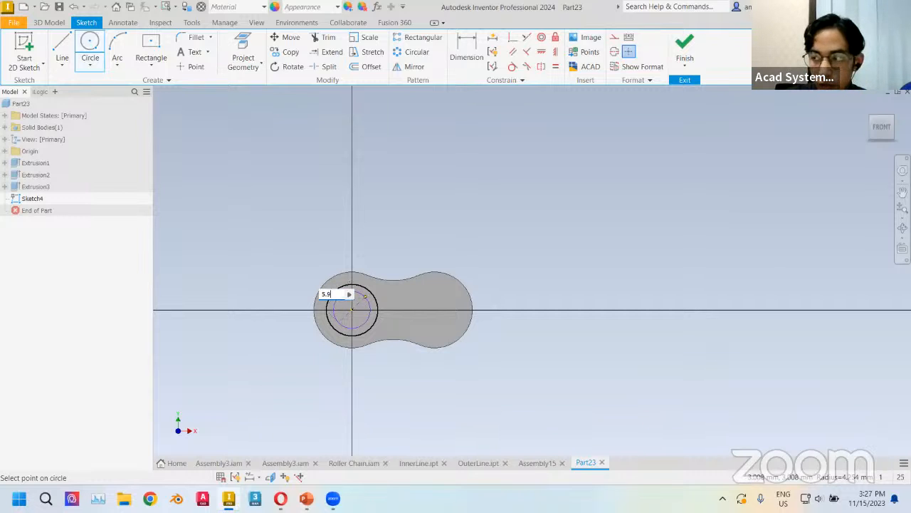
pyautogui.write('6')
pyautogui.press('Return')
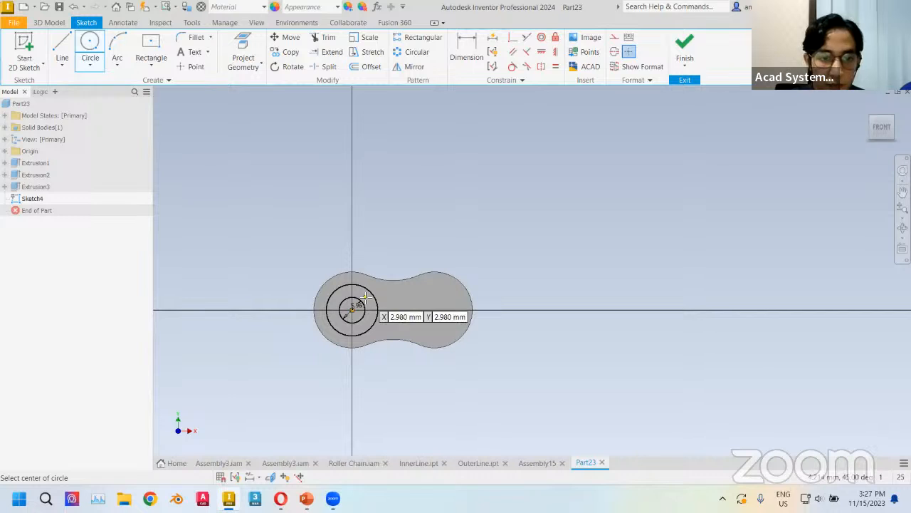
# Add a second 5.96 mm circle concentric with the other roller
pyautogui.click(435, 309)
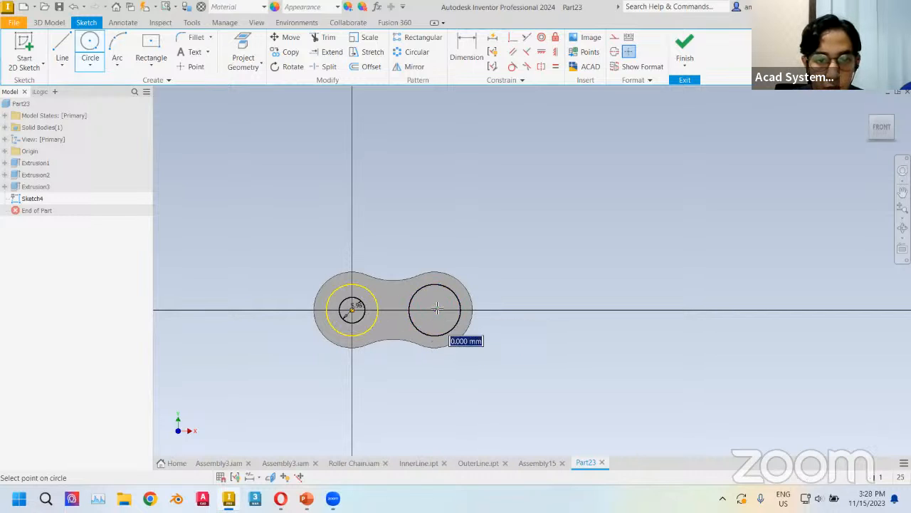
pyautogui.write('5.')
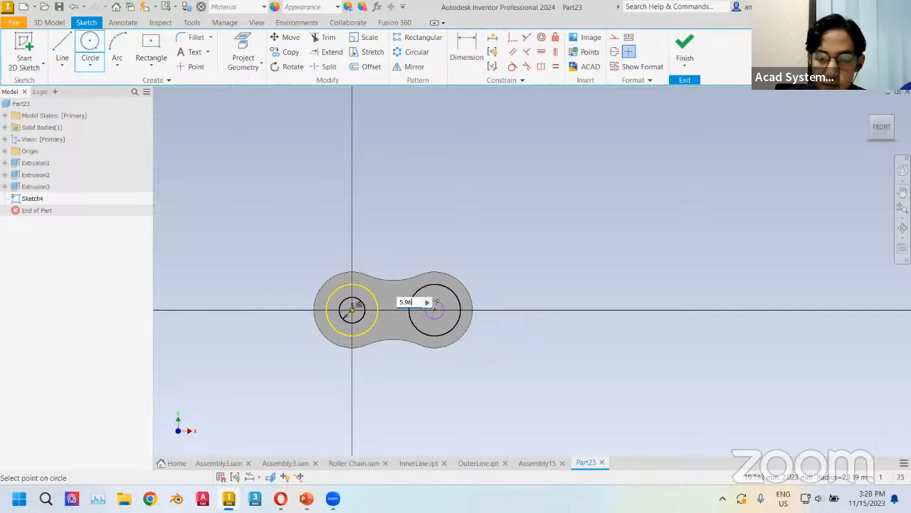
pyautogui.write('96')
pyautogui.press('Return')
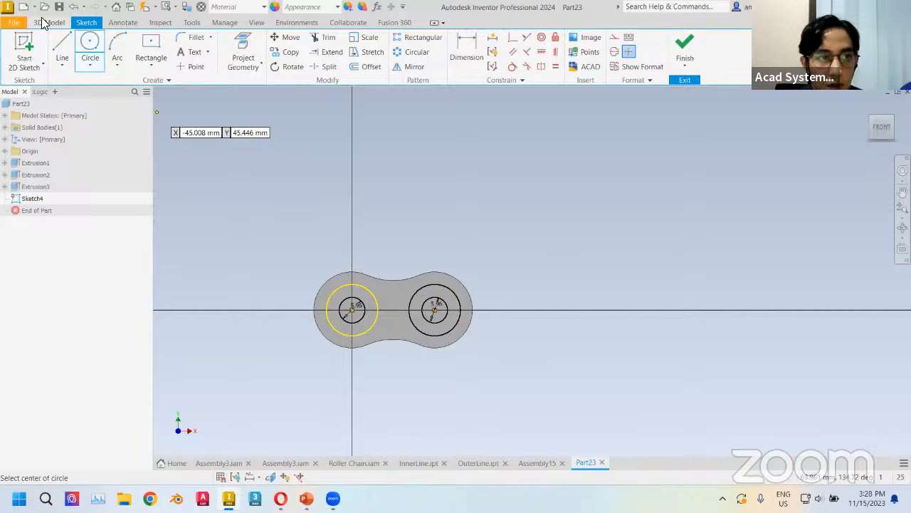
# Cut both 5.96 mm circles through all of the plates and rollers with an Extrude to make the pin holes
pyautogui.click(50, 22)
pyautogui.click(62, 52)
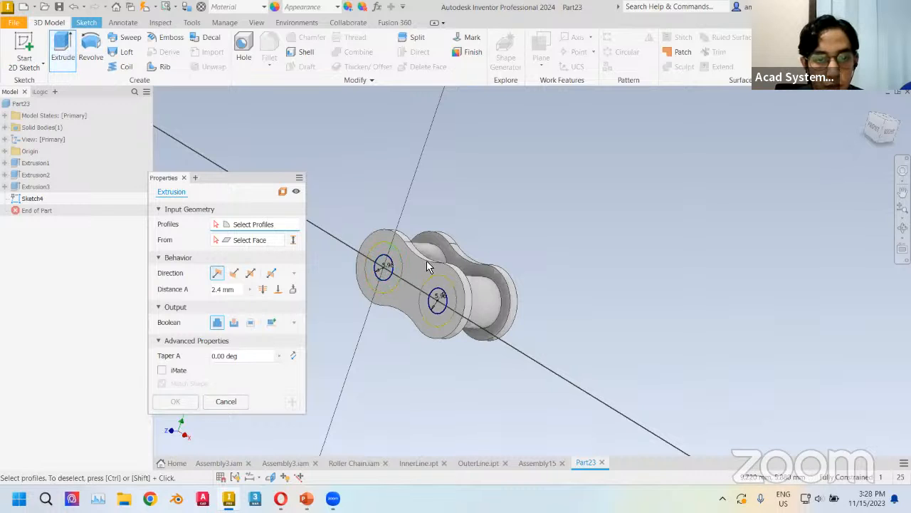
pyautogui.click(383, 267)
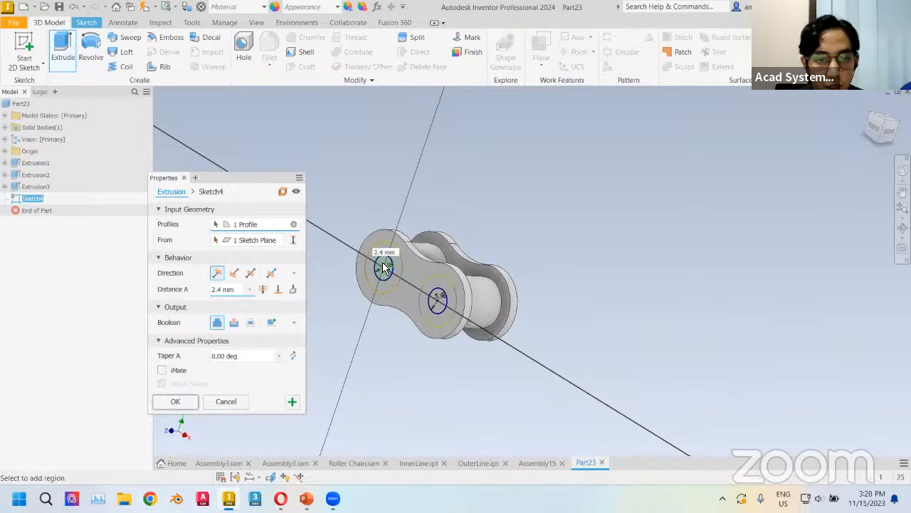
pyautogui.click(437, 302)
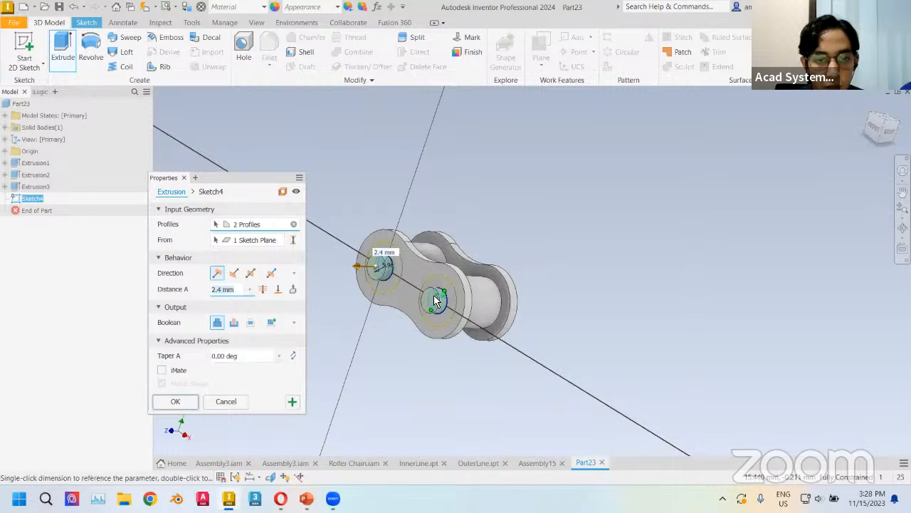
pyautogui.click(263, 290)
pyautogui.keyDown('shift'); pyautogui.moveTo(477, 197); pyautogui.dragTo(363, 203, button='middle'); pyautogui.keyUp('shift')
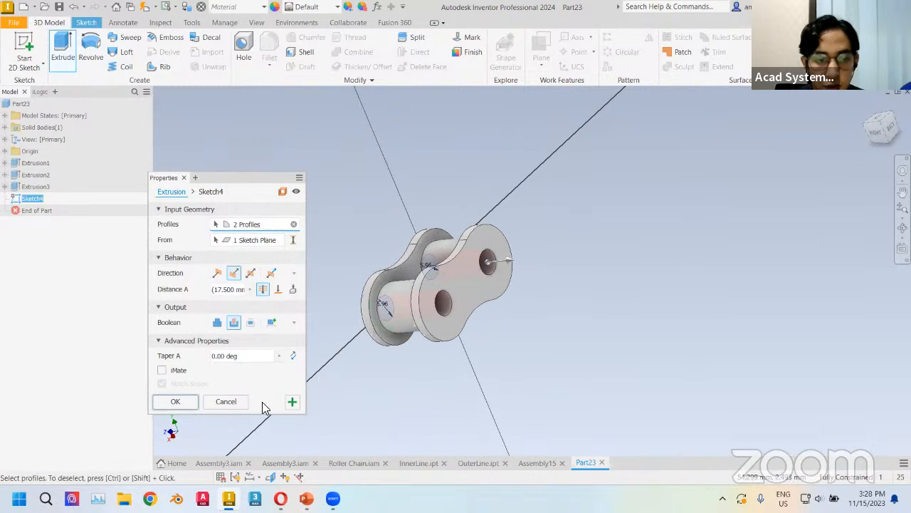
pyautogui.click(175, 402)
pyautogui.scroll(3, 386, 265)
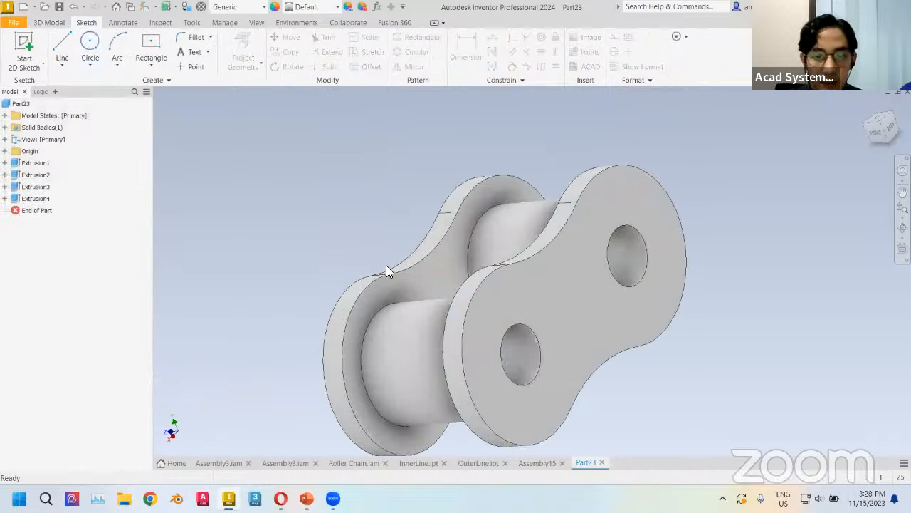
pyautogui.moveTo(430, 289)
pyautogui.keyDown('shift'); pyautogui.mouseDown(button='middle')
pyautogui.moveTo(543, 273)
pyautogui.moveTo(539, 281)
pyautogui.moveTo(445, 284)
pyautogui.mouseUp(button='middle'); pyautogui.keyUp('shift')
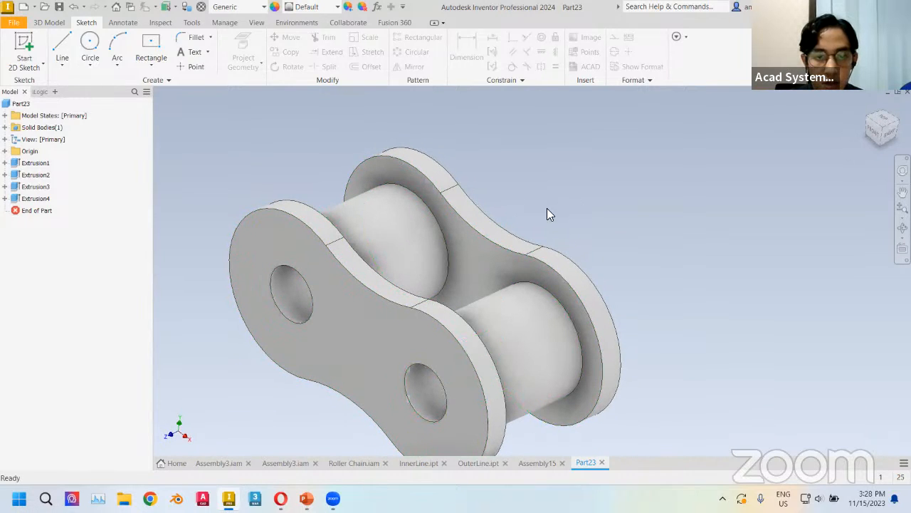
# Create a midplane work plane between the outer faces of the link's two side plates
pyautogui.moveTo(546, 214); pyautogui.dragTo(545, 178, button='middle')
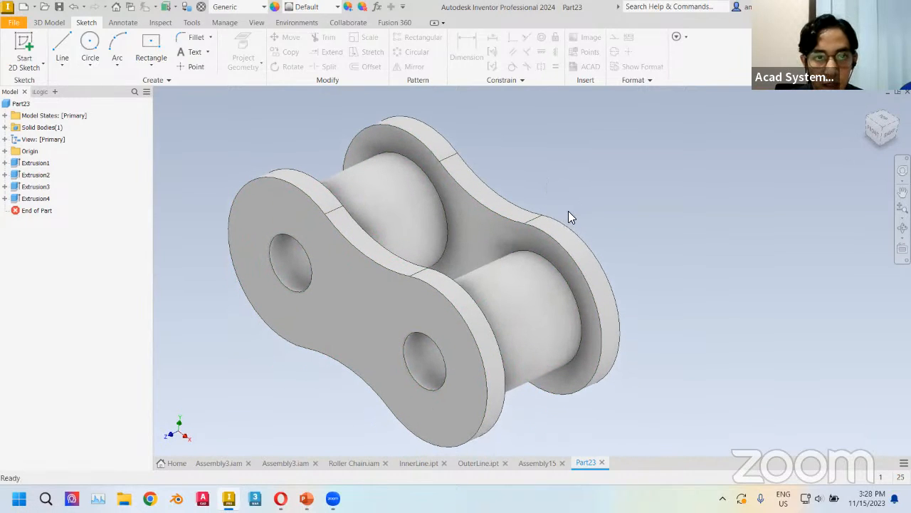
pyautogui.keyDown('shift'); pyautogui.moveTo(451, 261); pyautogui.dragTo(407, 276, button='middle'); pyautogui.keyUp('shift')
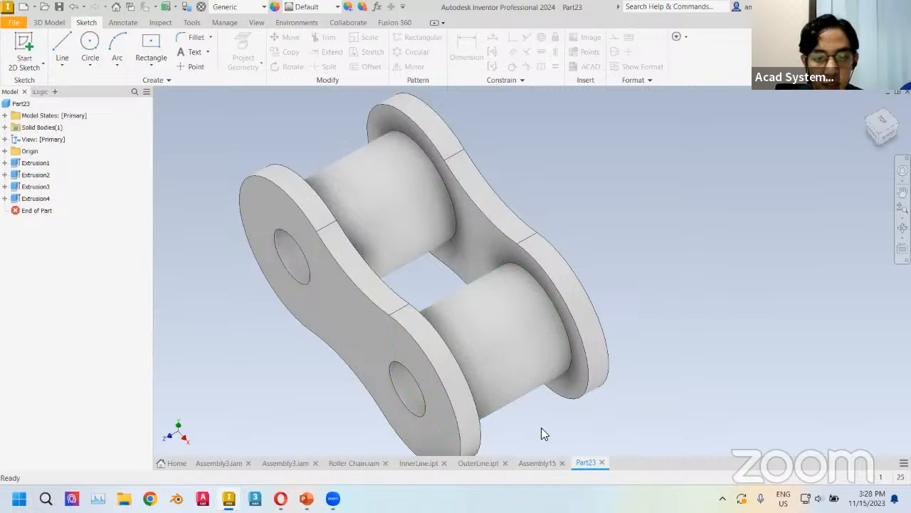
pyautogui.keyDown('shift'); pyautogui.moveTo(430, 278); pyautogui.dragTo(436, 272, button='middle'); pyautogui.keyUp('shift')
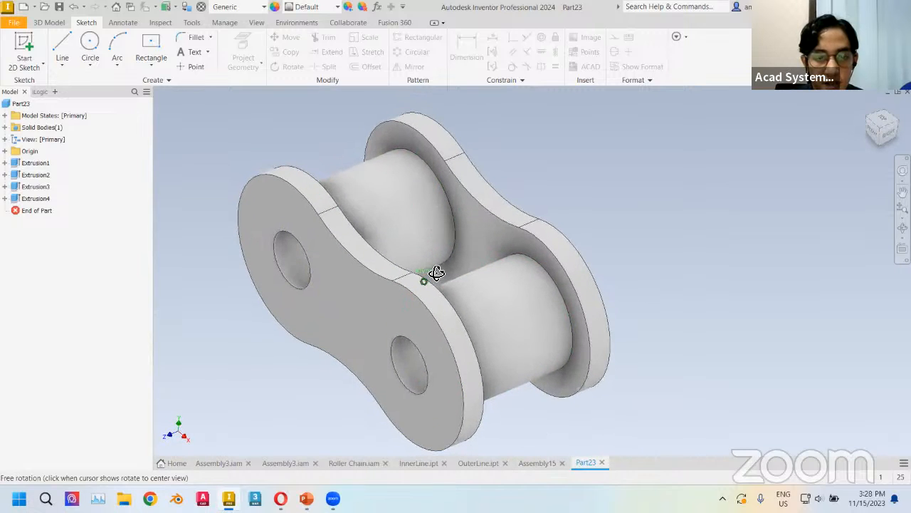
pyautogui.click(55, 22)
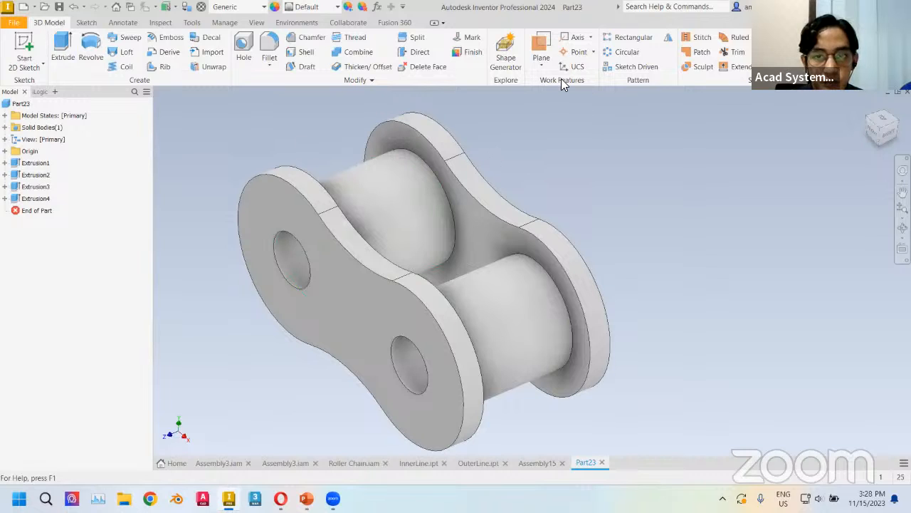
pyautogui.click(541, 61)
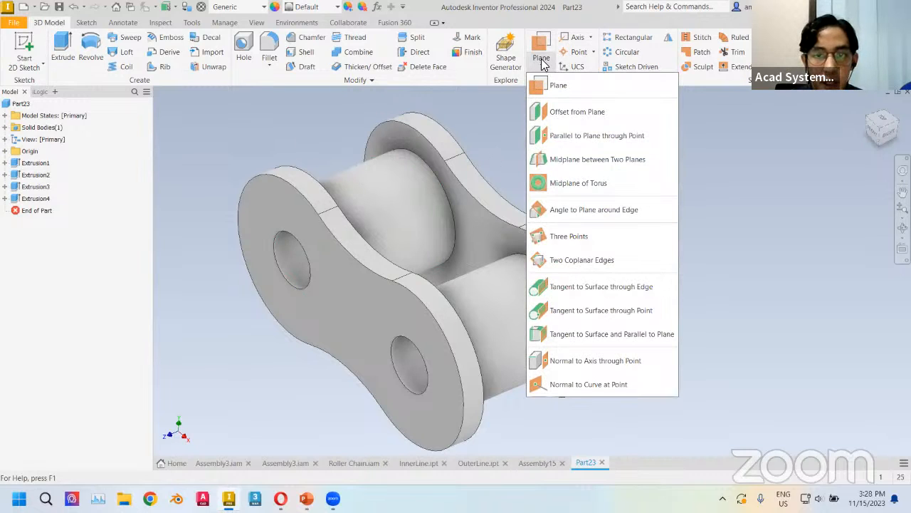
pyautogui.click(594, 159)
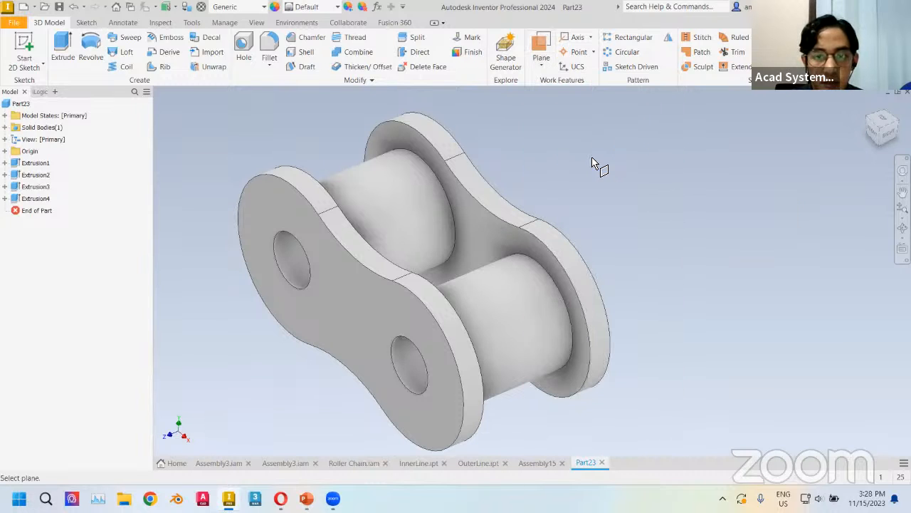
pyautogui.click(339, 317)
pyautogui.keyDown('shift'); pyautogui.moveTo(755, 275); pyautogui.dragTo(620, 266, button='middle'); pyautogui.keyUp('shift')
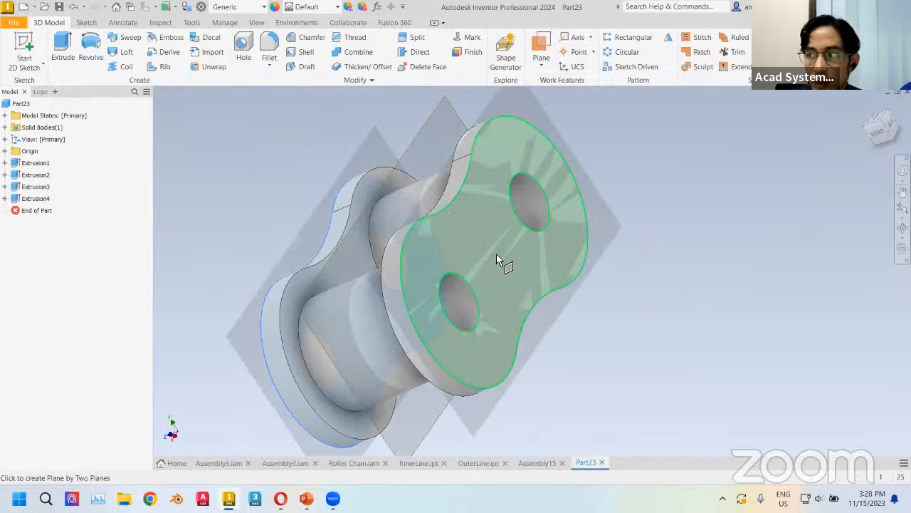
pyautogui.click(497, 255)
pyautogui.keyDown('shift'); pyautogui.moveTo(622, 273); pyautogui.dragTo(704, 269, button='middle'); pyautogui.keyUp('shift')
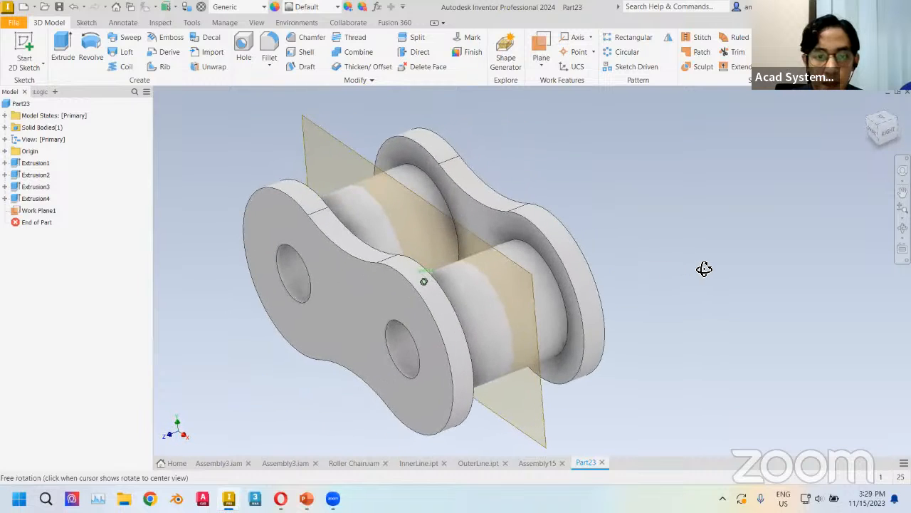
# Start a new sketch on the midplane between the plates and slice the model at the sketch plane
pyautogui.rightClick(348, 153)
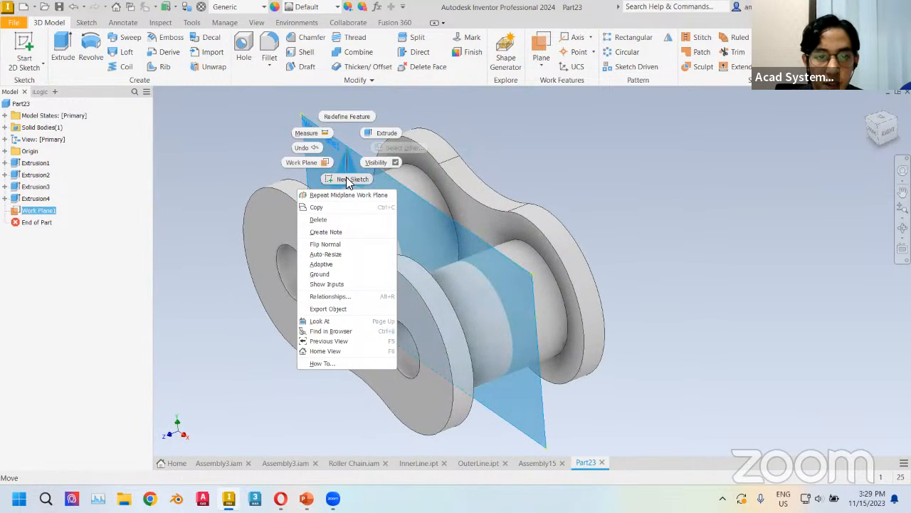
pyautogui.click(349, 178)
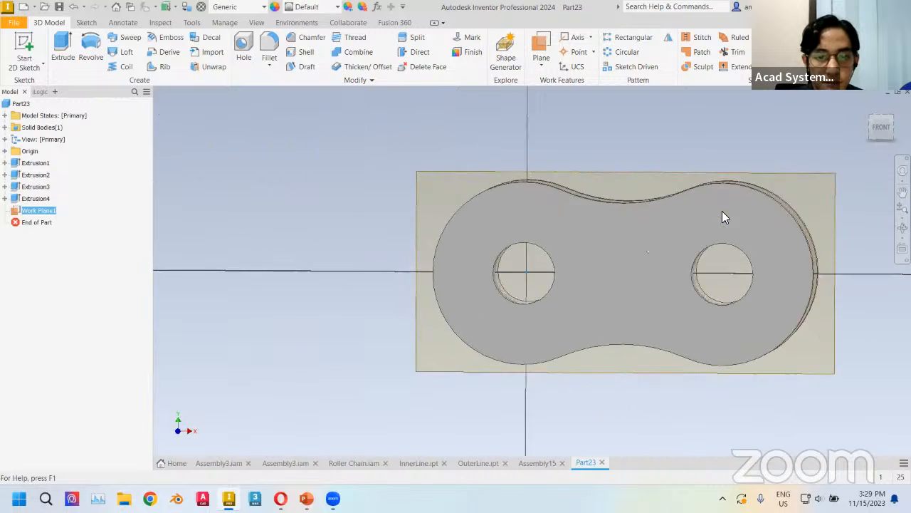
pyautogui.moveTo(782, 207); pyautogui.dragTo(587, 212, button='middle')
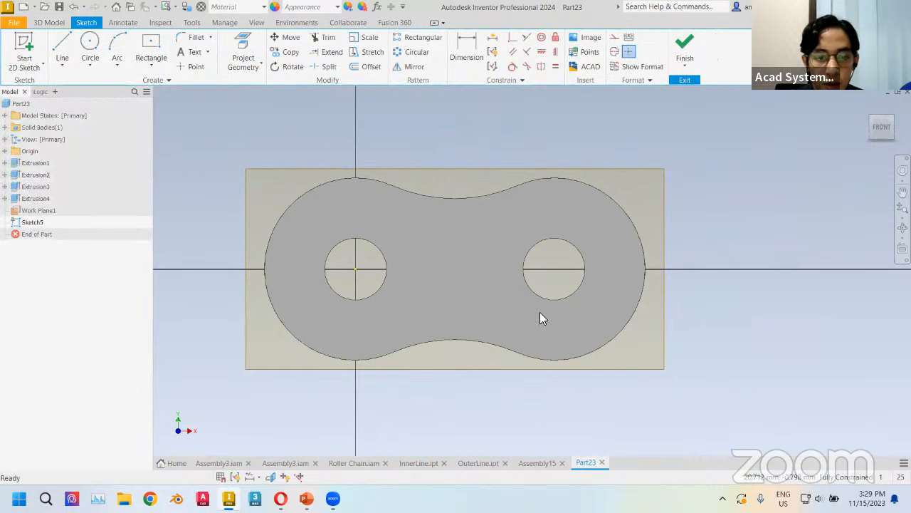
pyautogui.click(270, 477)
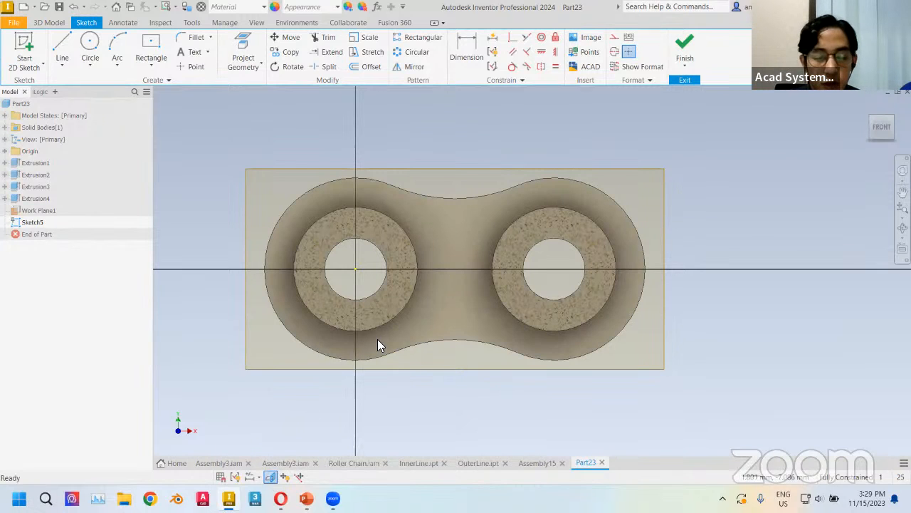
pyautogui.moveTo(435, 393); pyautogui.dragTo(416, 410, button='middle')
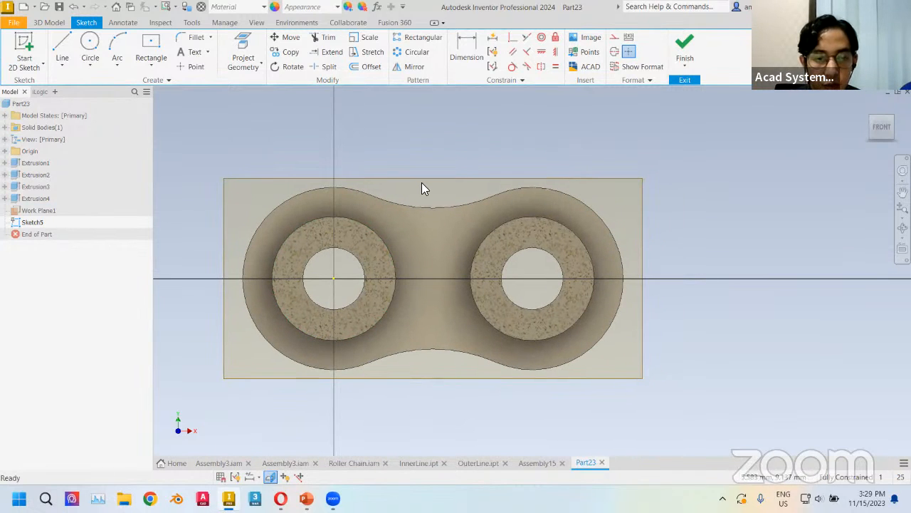
pyautogui.keyDown('shift'); pyautogui.moveTo(557, 245); pyautogui.dragTo(503, 264, button='middle'); pyautogui.keyUp('shift')
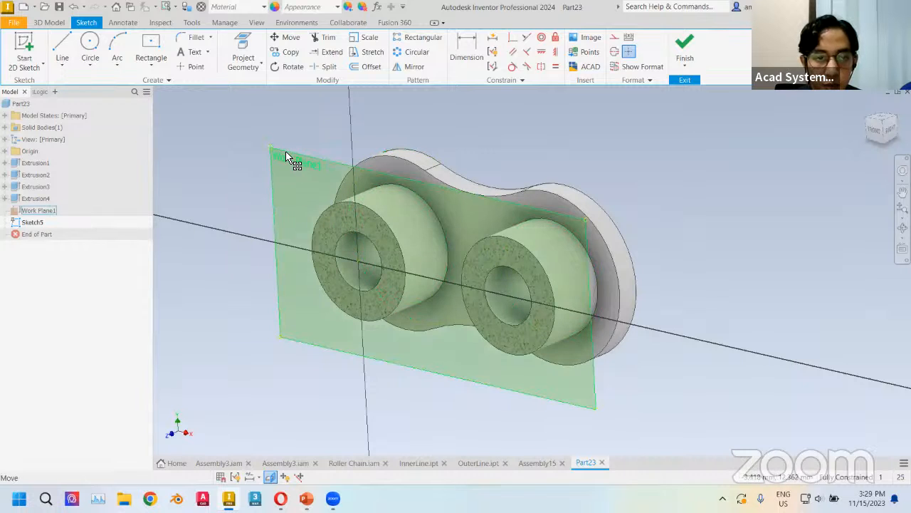
pyautogui.keyDown('shift'); pyautogui.moveTo(380, 126); pyautogui.dragTo(403, 118, button='middle'); pyautogui.keyUp('shift')
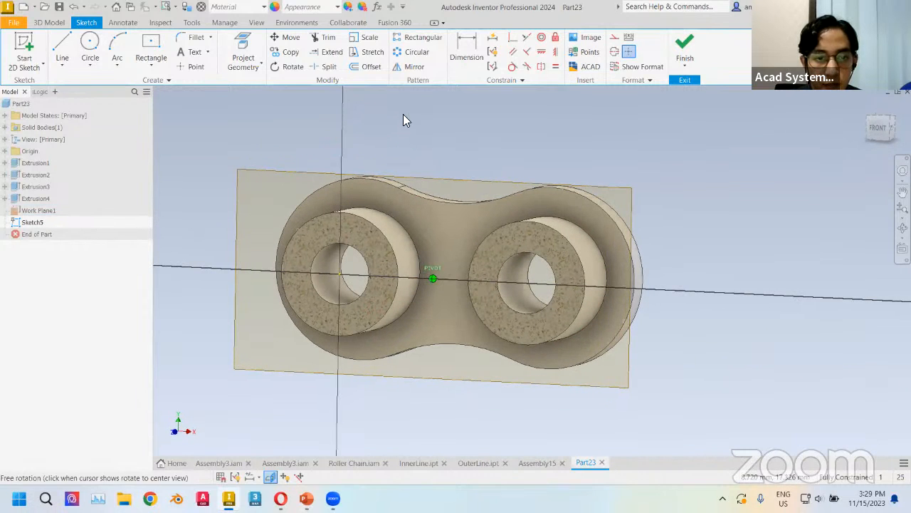
# Draw a horizontal line connecting the centres of the two roller holes
pyautogui.click(62, 45)
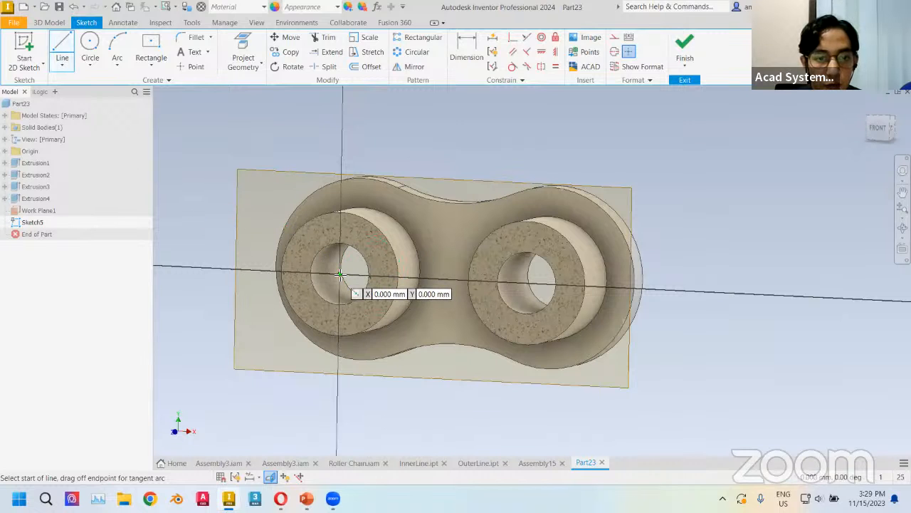
pyautogui.click(879, 128)
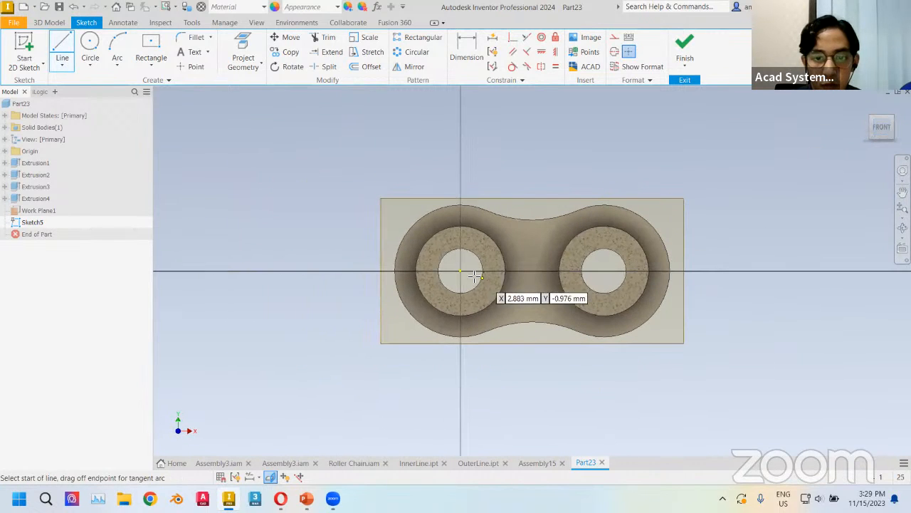
pyautogui.click(461, 270)
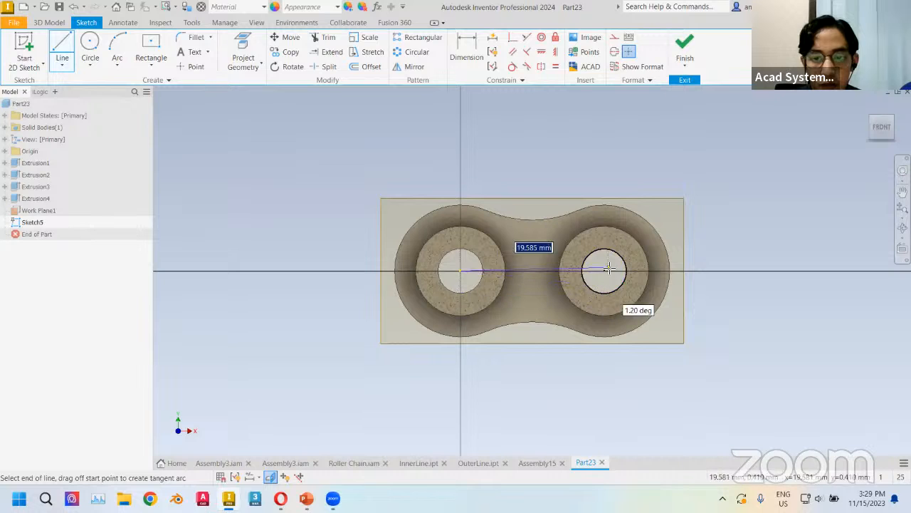
pyautogui.click(605, 271)
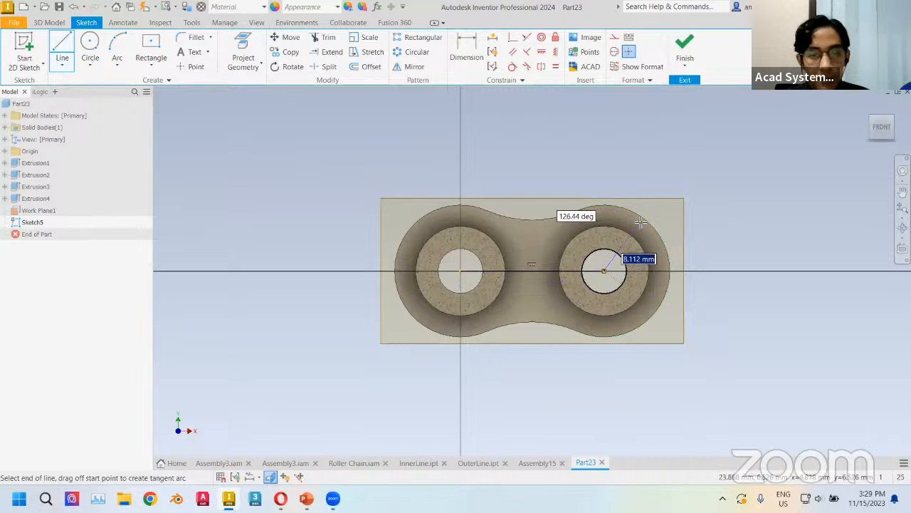
pyautogui.press('Escape')
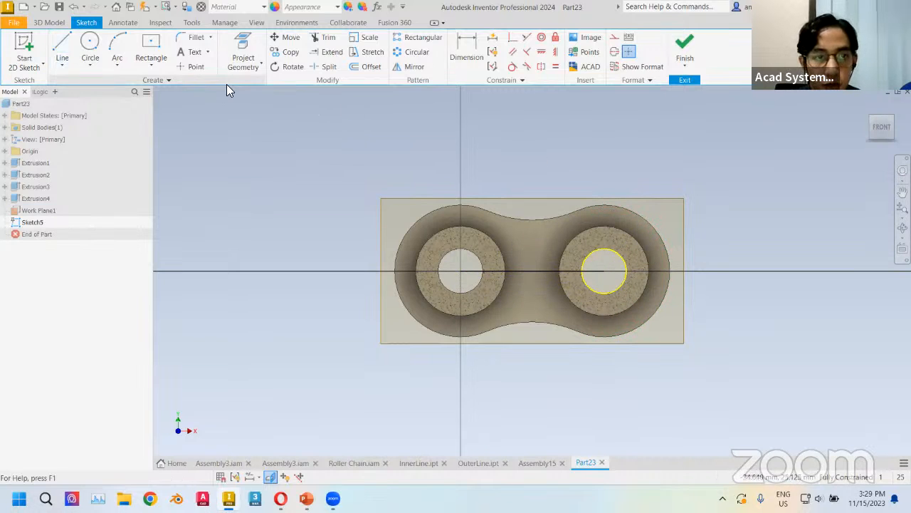
# Place a sketch point at the midpoint of the centre line and finish the sketch
pyautogui.click(197, 69)
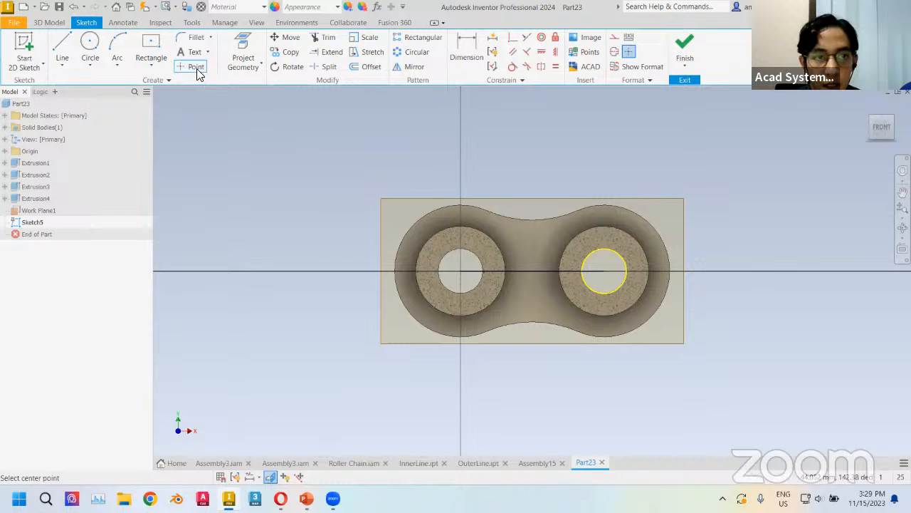
pyautogui.click(533, 271)
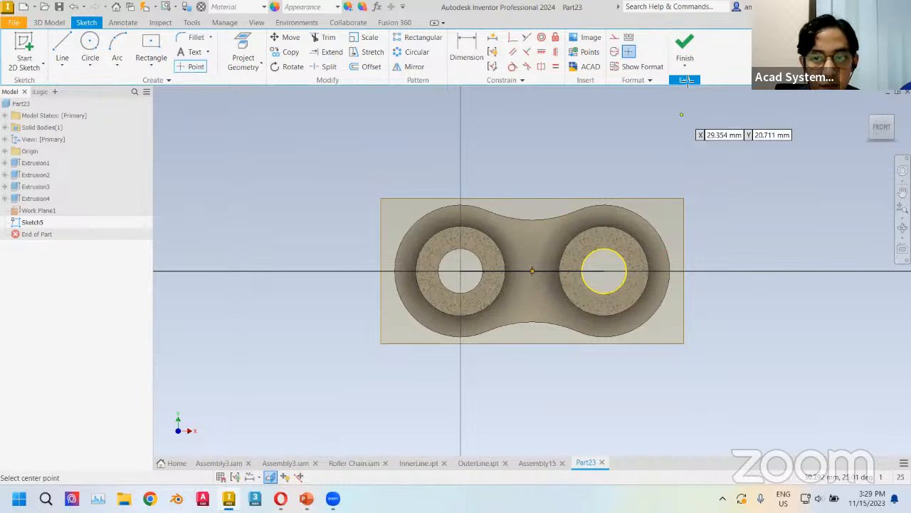
pyautogui.click(685, 54)
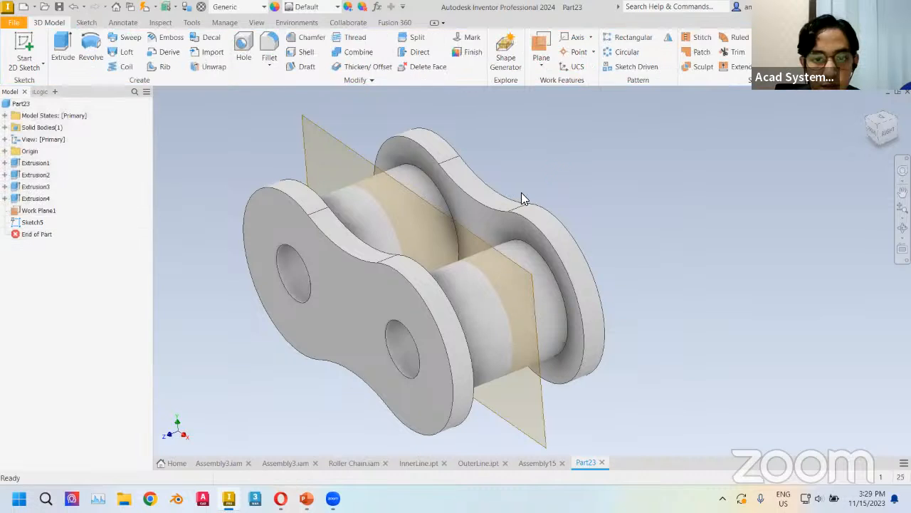
# Create a work point on the sketch point at the middle of the line between the rollers
pyautogui.keyDown('shift'); pyautogui.moveTo(521, 193); pyautogui.dragTo(534, 198, button='middle'); pyautogui.keyUp('shift')
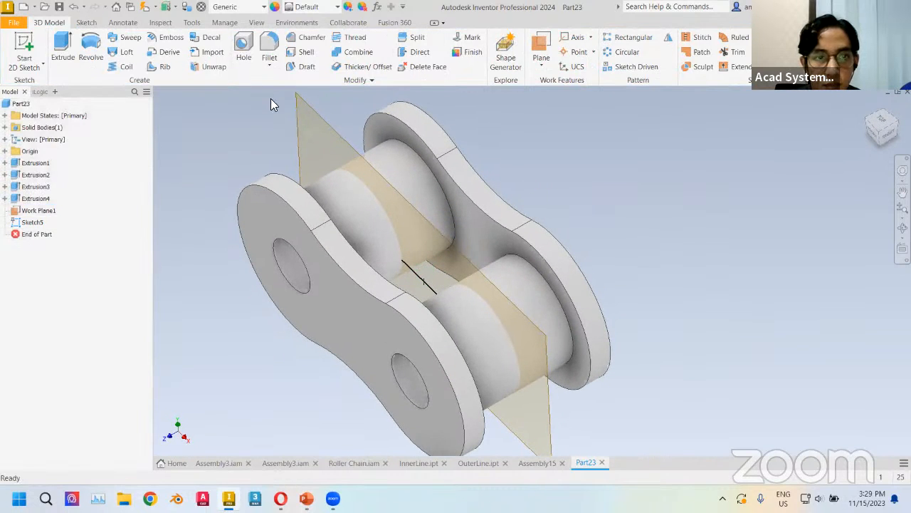
pyautogui.click(570, 54)
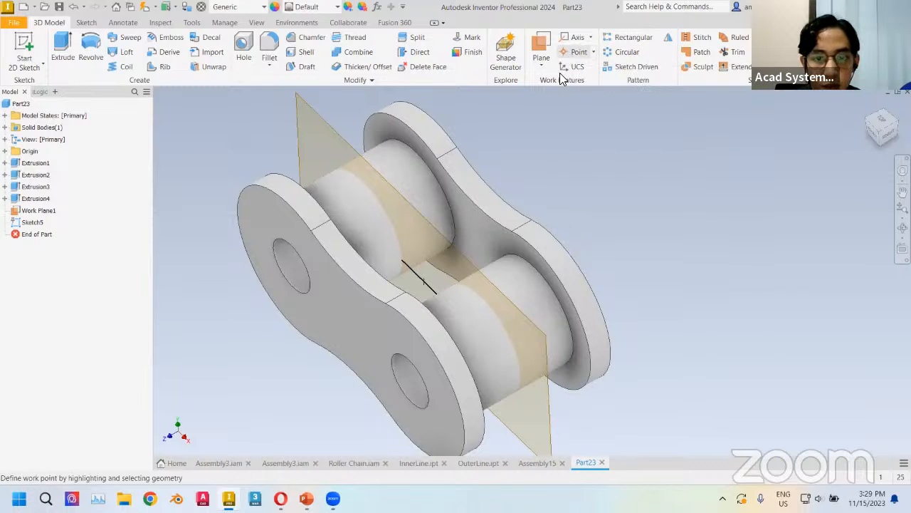
pyautogui.click(426, 288)
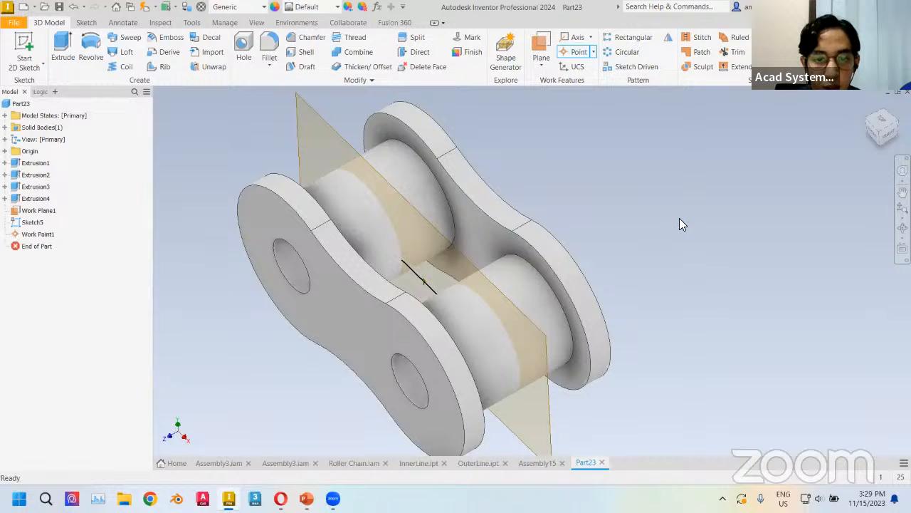
# Create a work plane normal to the sketched centre line through its midpoint work point
pyautogui.moveTo(586, 199); pyautogui.dragTo(578, 188, button='middle')
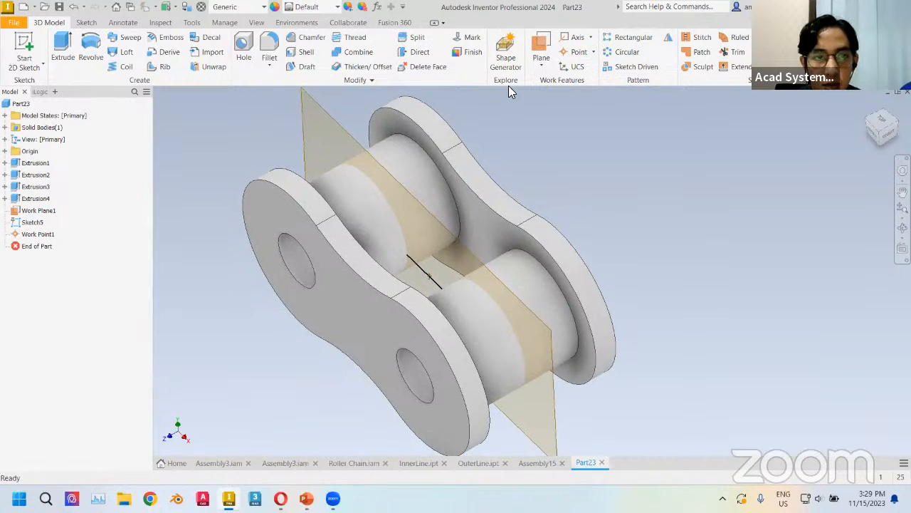
pyautogui.click(542, 63)
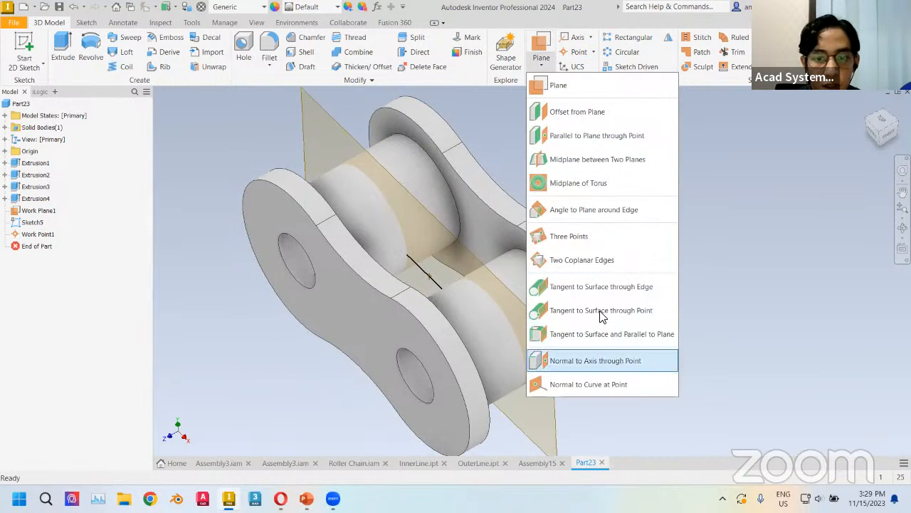
pyautogui.click(580, 360)
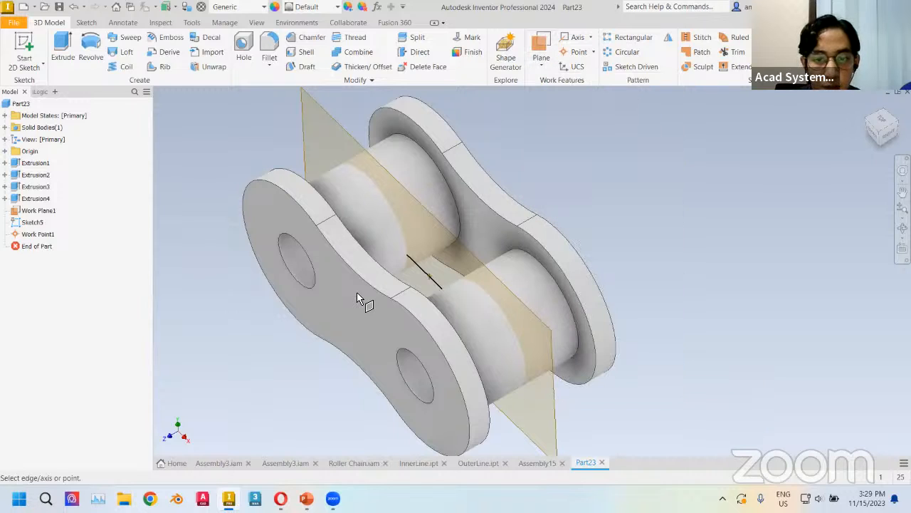
pyautogui.click(432, 281)
pyautogui.click(431, 279)
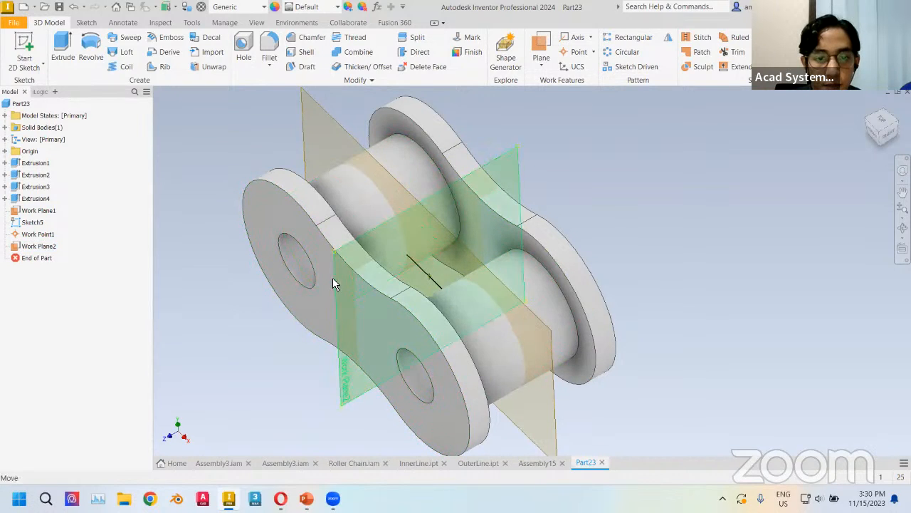
# Start a new sketch on the work plane crossing between the rollers and slice the model at that plane
pyautogui.rightClick(515, 169)
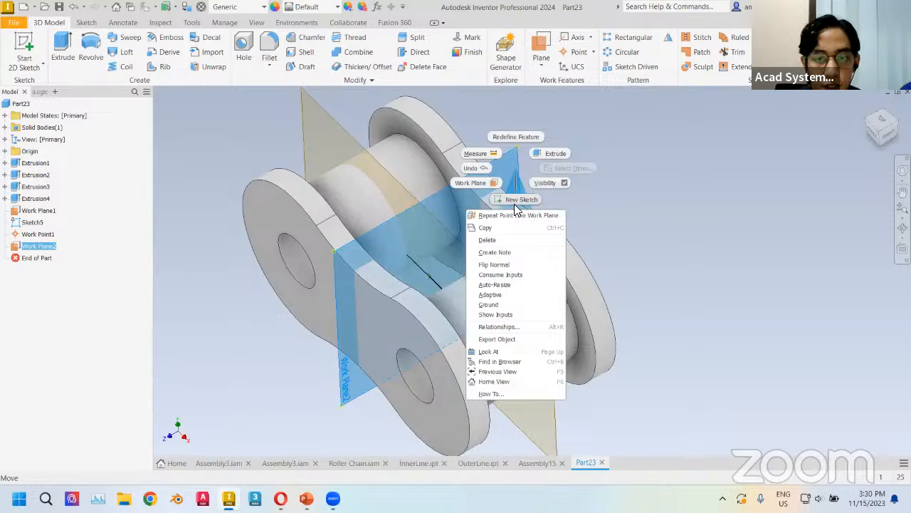
pyautogui.click(514, 202)
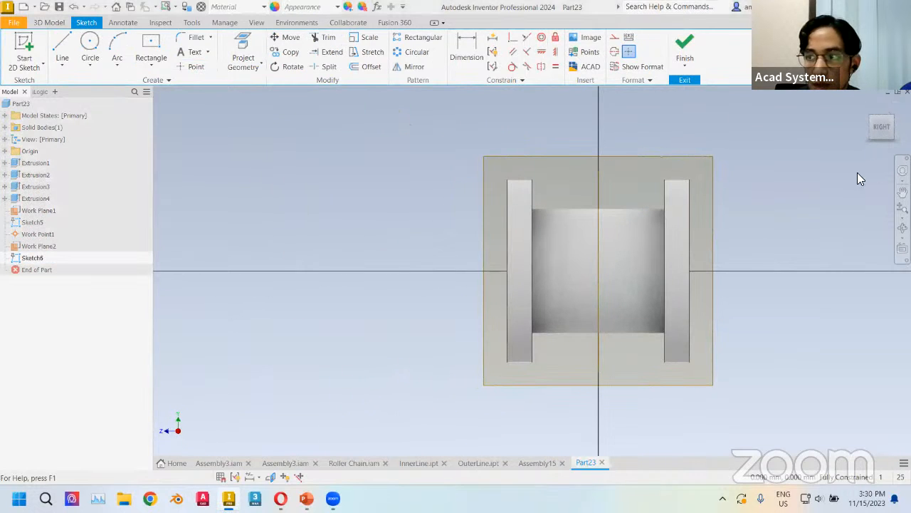
pyautogui.click(272, 476)
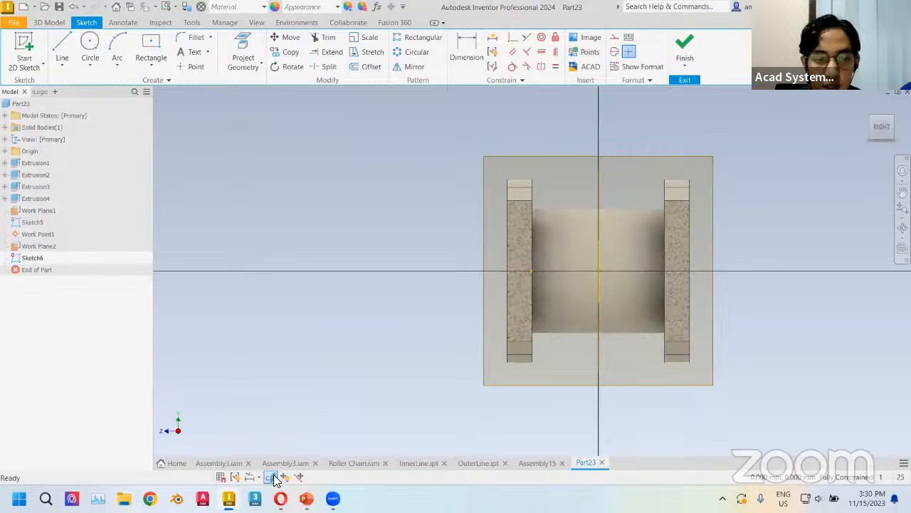
# Sketch a 5 mm diameter circle centred on the midpoint of the line between the rollers
pyautogui.moveTo(438, 271)
pyautogui.mouseDown(button='middle')
pyautogui.moveTo(279, 275)
pyautogui.moveTo(279, 284)
pyautogui.mouseUp(button='middle')
pyautogui.click(89, 44)
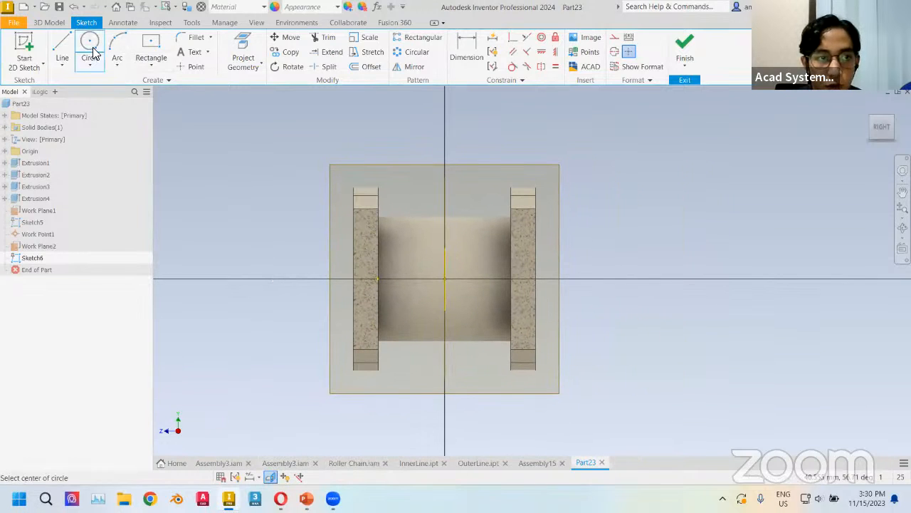
pyautogui.click(445, 279)
pyautogui.write('5')
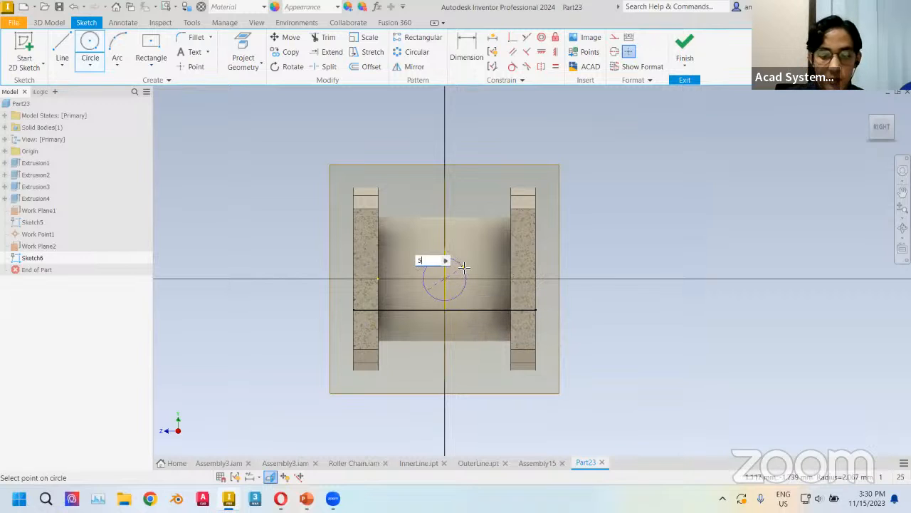
pyautogui.press('Return')
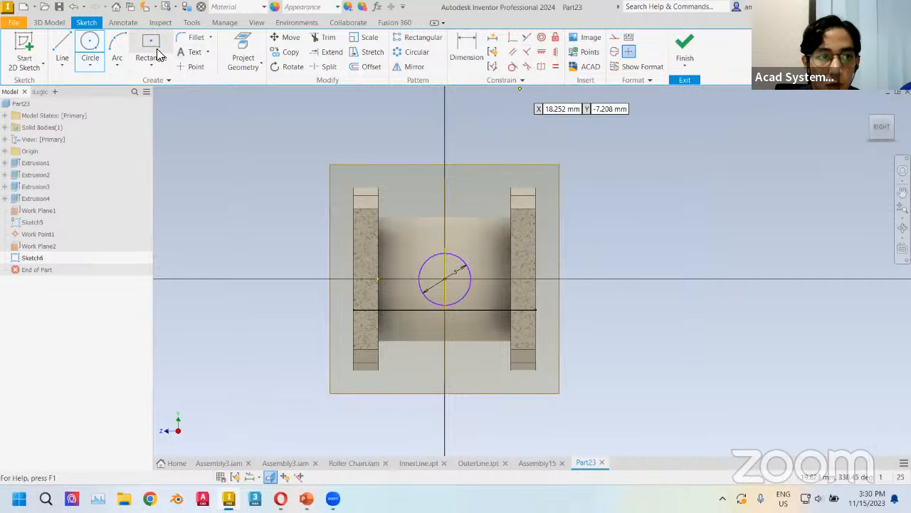
# Create a boundary patch surface from the 5 mm circle sketch
pyautogui.click(49, 22)
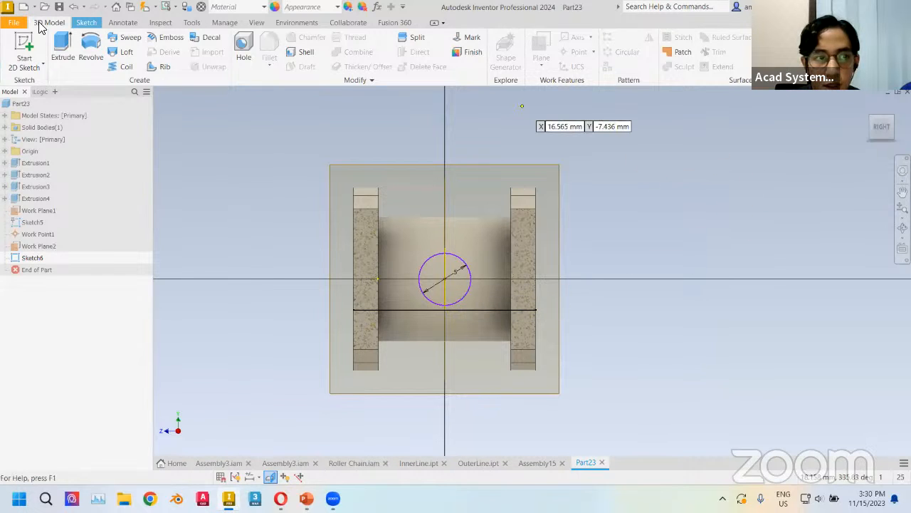
pyautogui.click(681, 53)
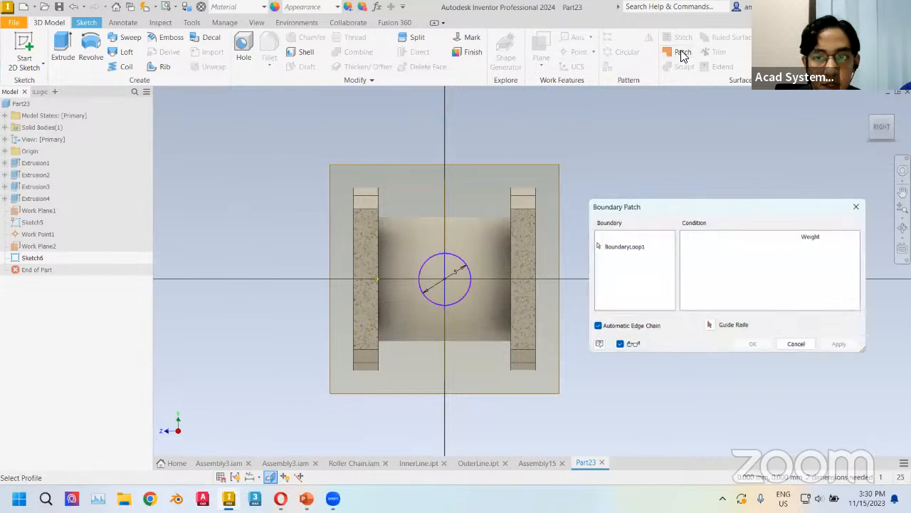
pyautogui.click(460, 263)
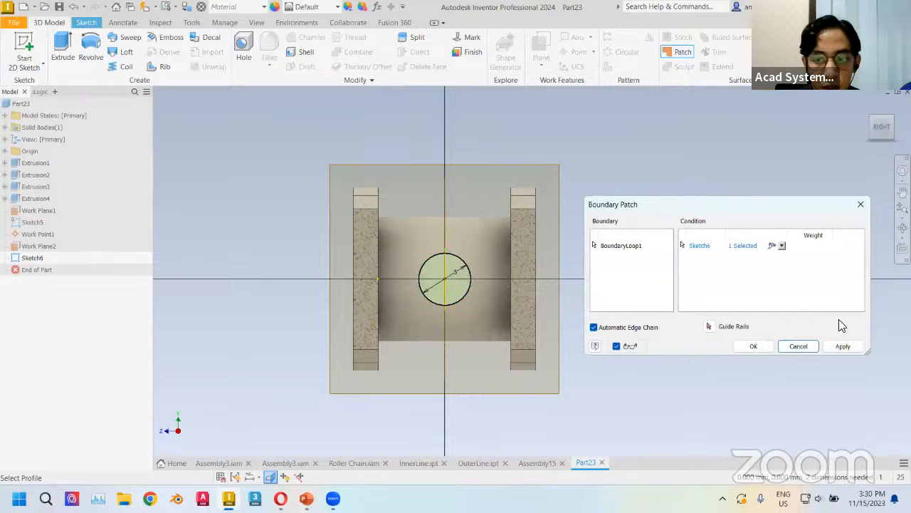
pyautogui.click(840, 346)
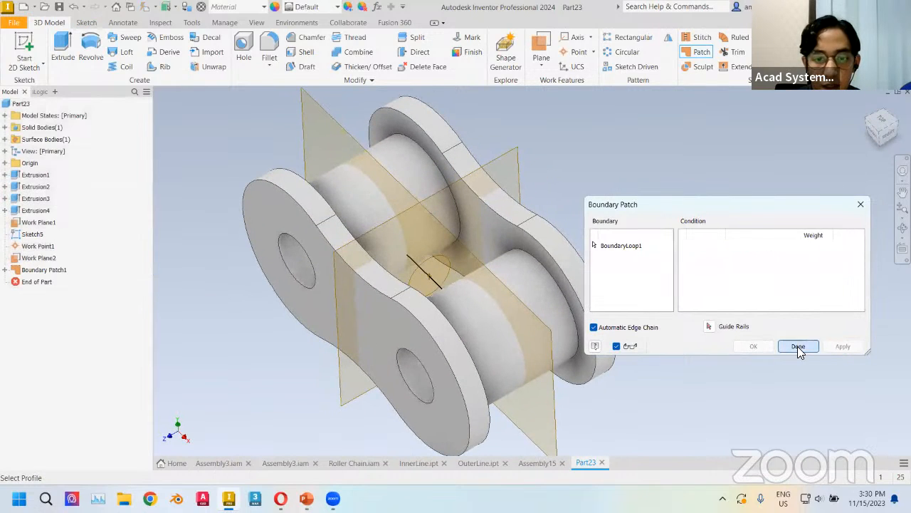
pyautogui.click(798, 346)
# Hide both work planes and the centre line sketch, then restore the home view
pyautogui.rightClick(514, 162)
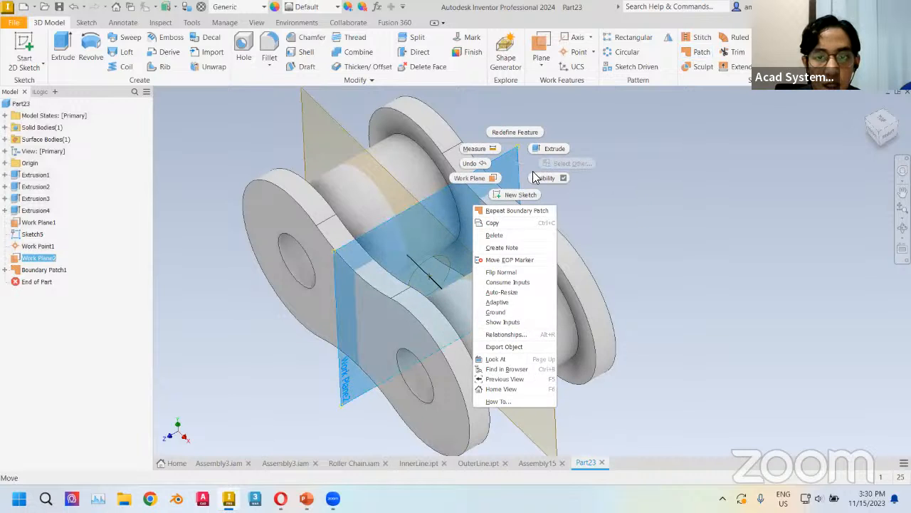
pyautogui.click(544, 178)
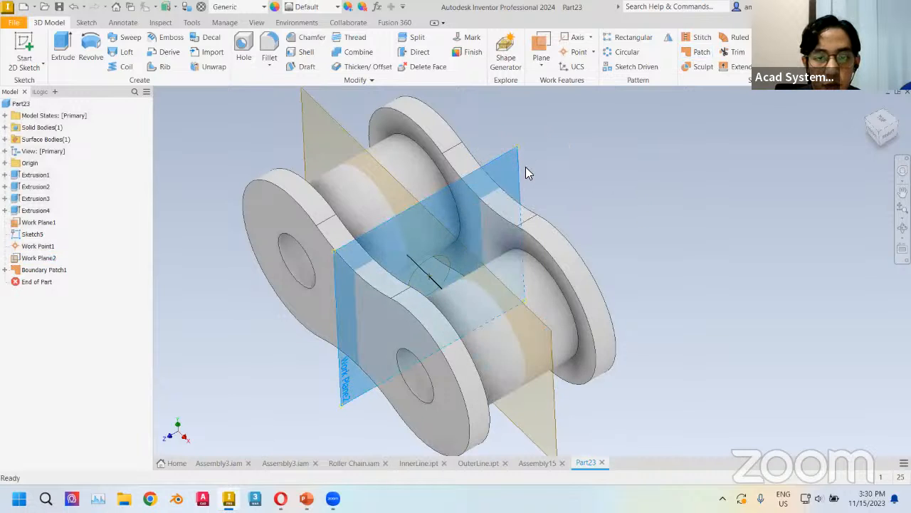
pyautogui.rightClick(334, 126)
pyautogui.click(364, 141)
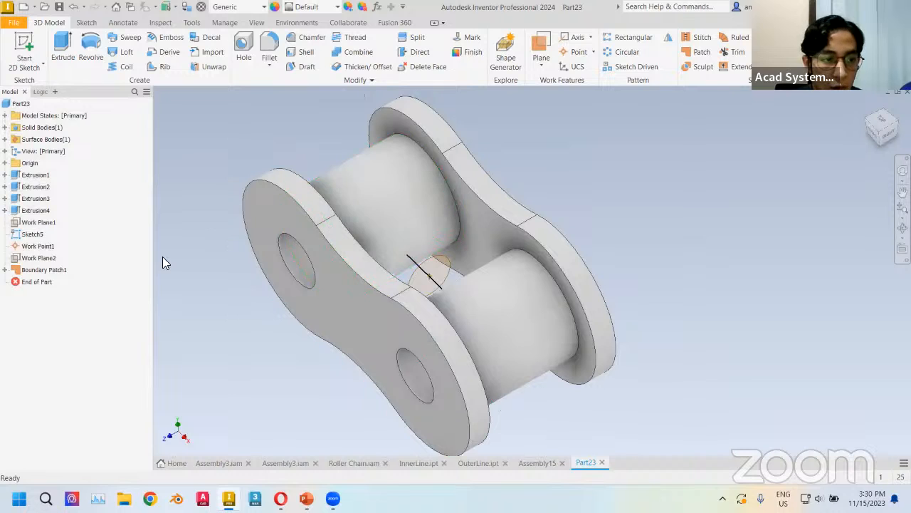
pyautogui.rightClick(32, 234)
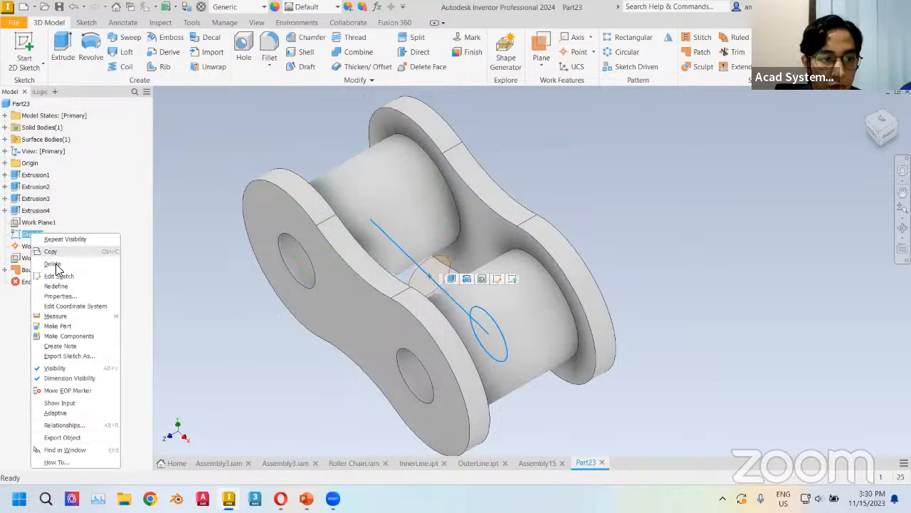
pyautogui.click(79, 366)
pyautogui.press('F6')
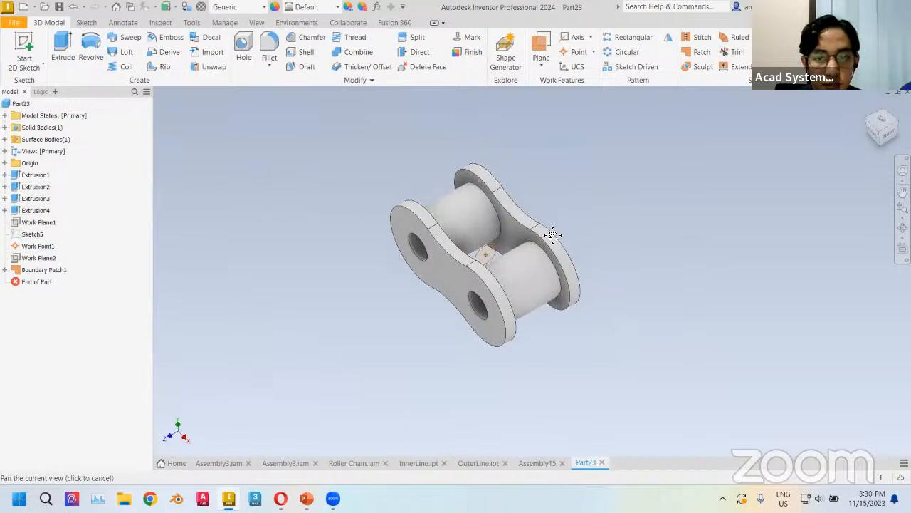
# Save the part as InnerLink in the Design Accelerator folder inside the Roller Chain folder
pyautogui.hotkey('ctrl', 's')
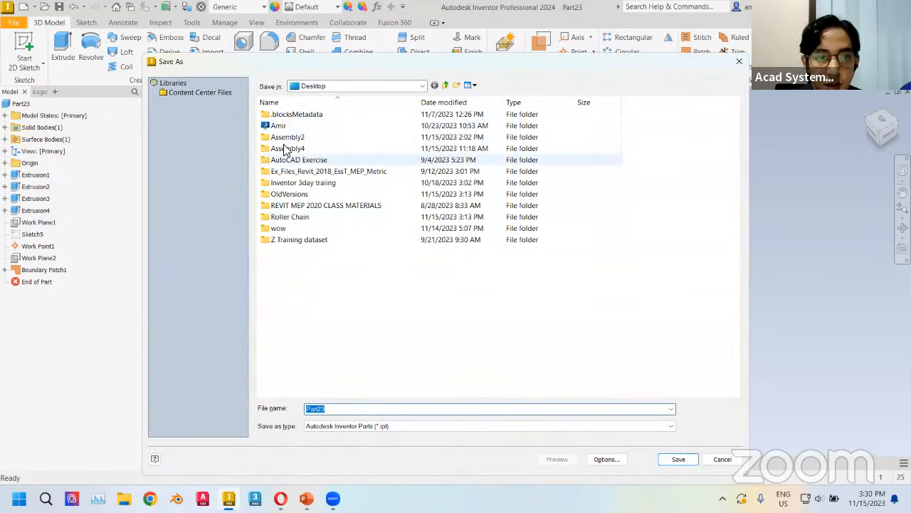
pyautogui.doubleClick(306, 217)
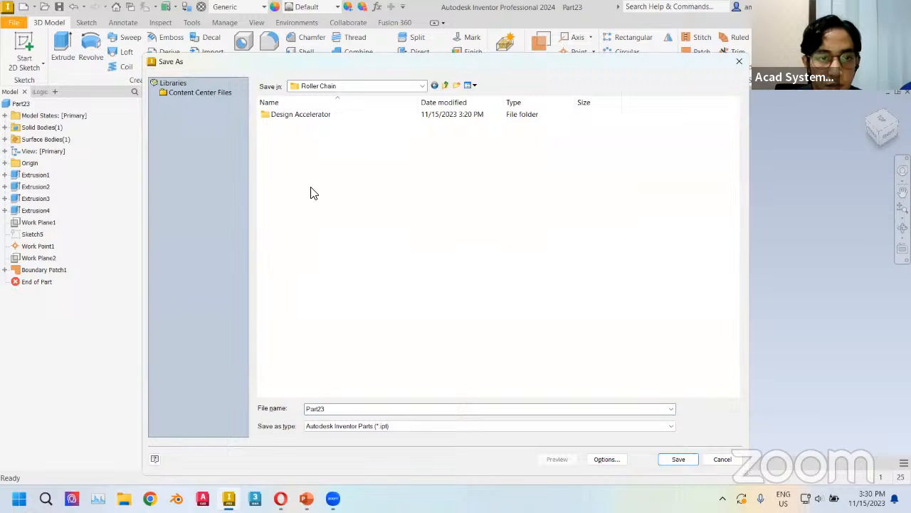
pyautogui.doubleClick(311, 116)
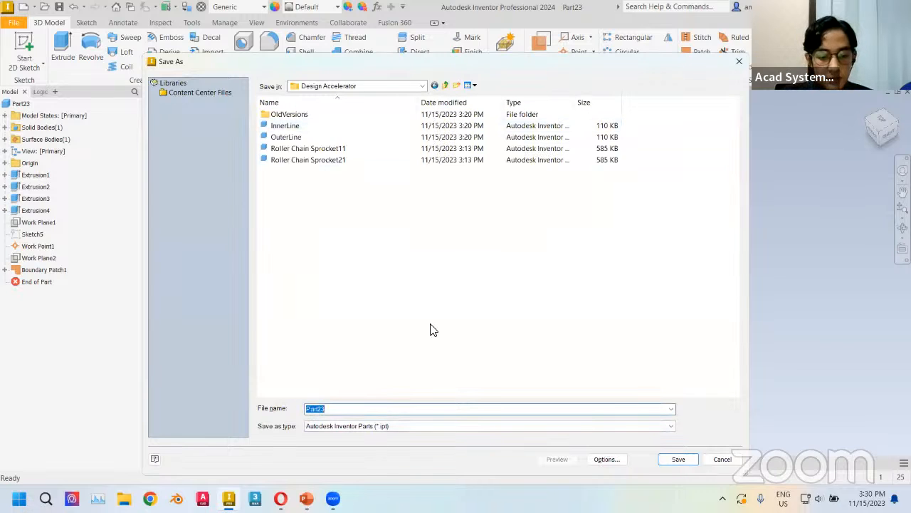
pyautogui.write('Outer')
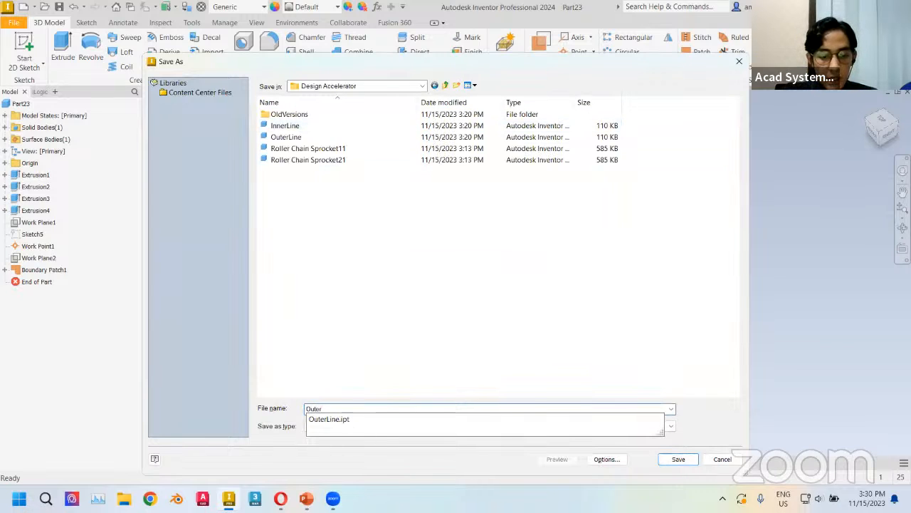
pyautogui.write('Link')
pyautogui.press('BackSpace')
pyautogui.press('BackSpace')
pyautogui.press('BackSpace')
pyautogui.press('BackSpace')
pyautogui.press('BackSpace')
pyautogui.press('BackSpace')
pyautogui.press('BackSpace')
pyautogui.press('BackSpace')
pyautogui.press('BackSpace')
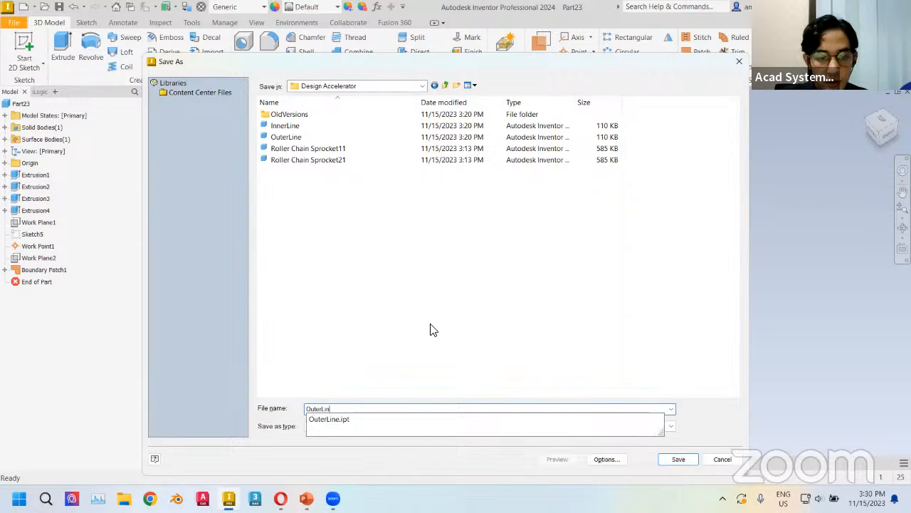
pyautogui.write('InnerLin')
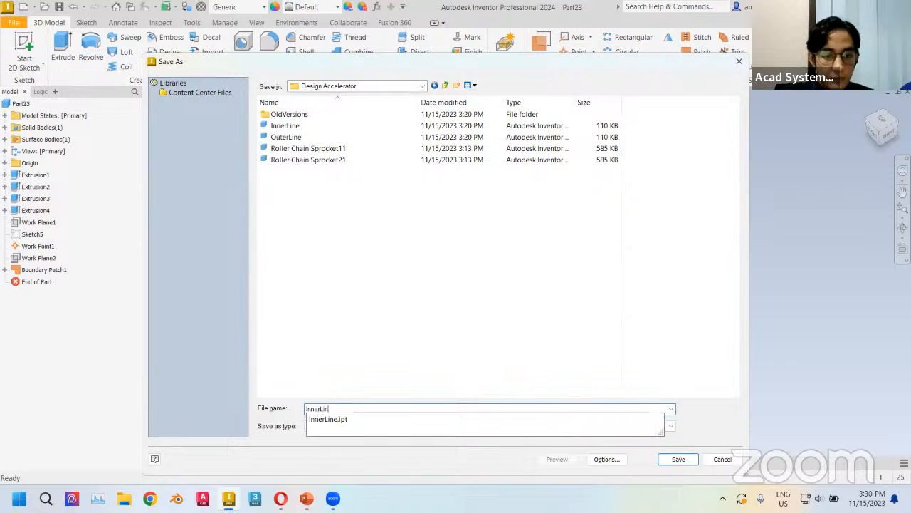
pyautogui.write('k')
pyautogui.press('Return')
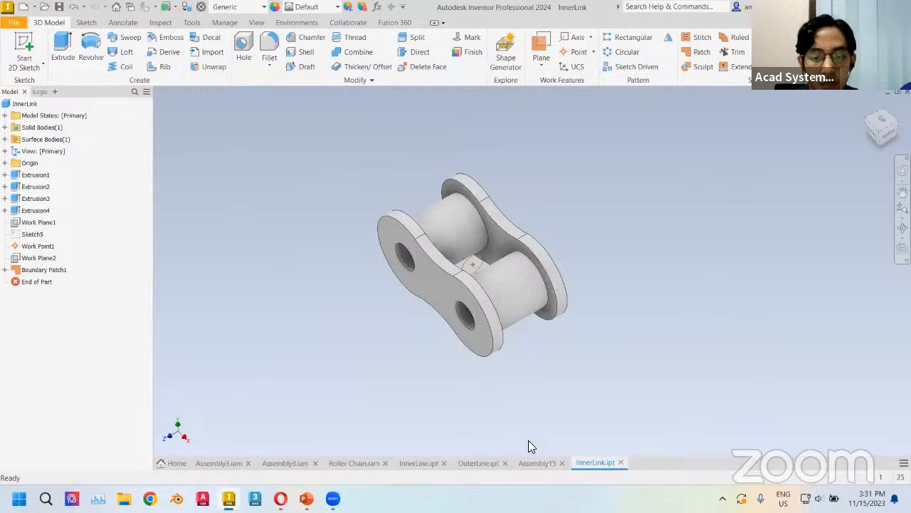
# Switch to Assembly15 and place one instance of InnerLink just below the work plane on the chain path
pyautogui.click(534, 463)
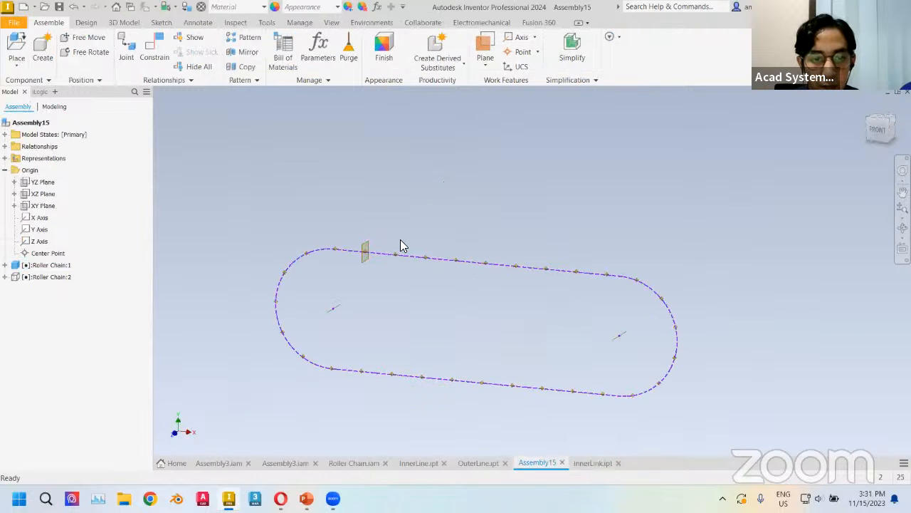
pyautogui.keyDown('shift'); pyautogui.moveTo(401, 246); pyautogui.dragTo(416, 225, button='middle'); pyautogui.keyUp('shift')
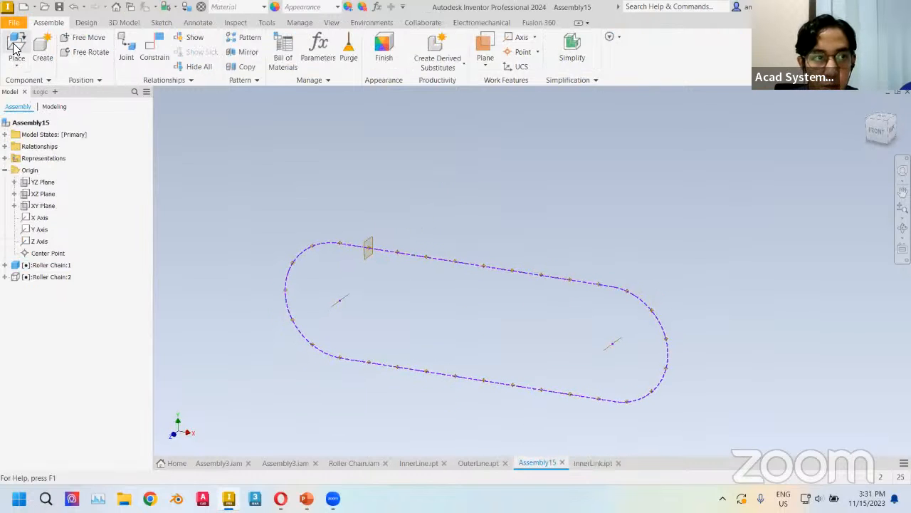
pyautogui.click(14, 47)
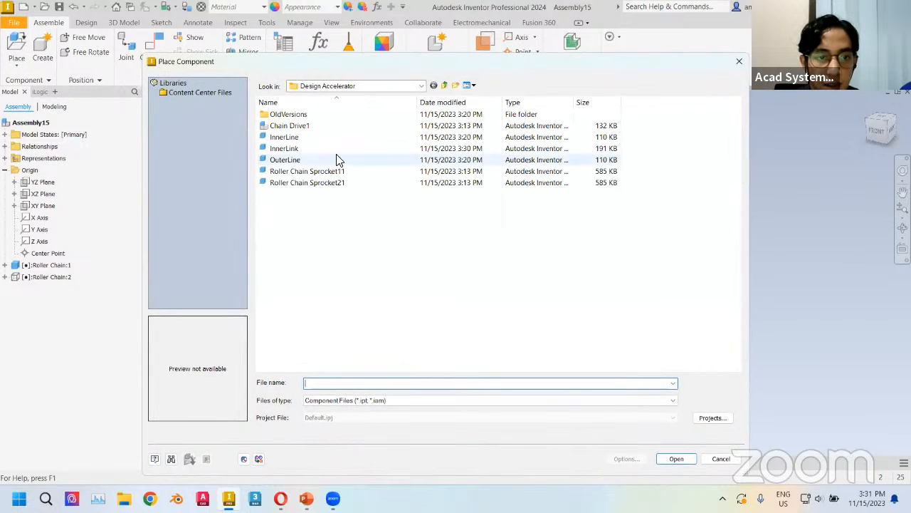
pyautogui.click(324, 161)
pyautogui.click(316, 149)
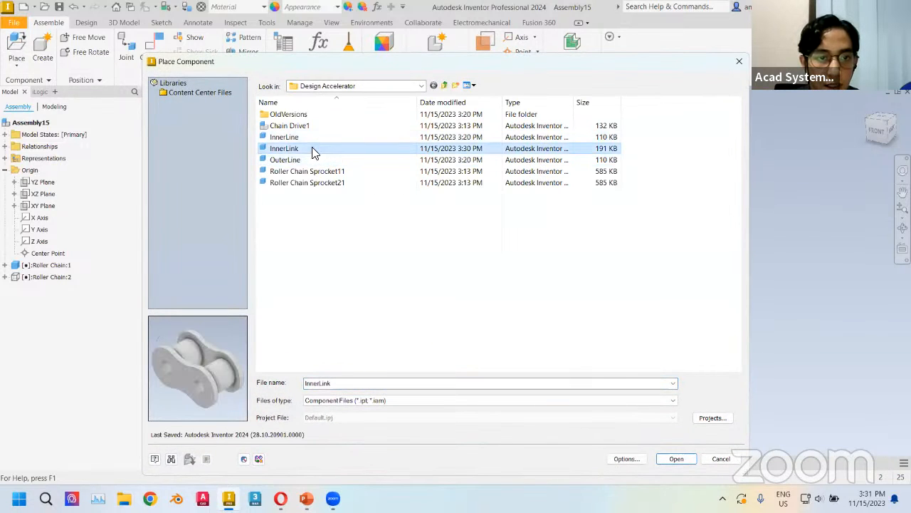
pyautogui.click(673, 461)
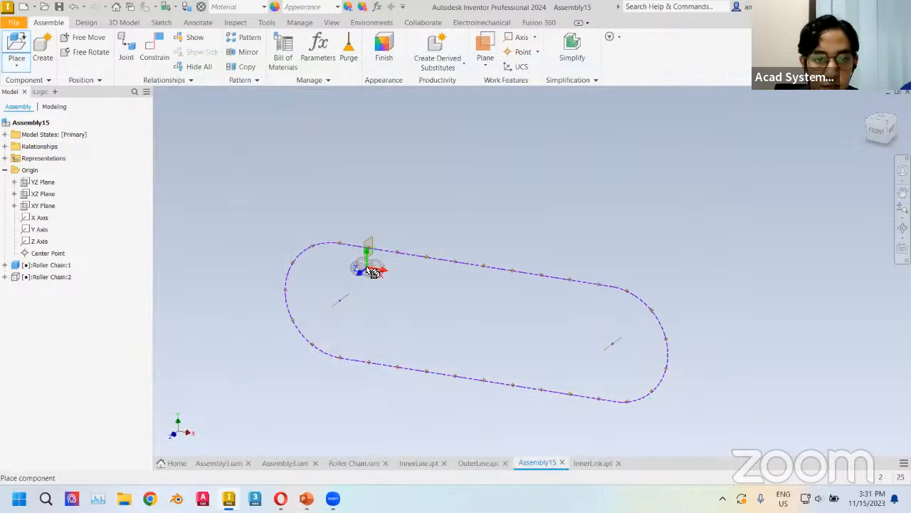
pyautogui.click(374, 271)
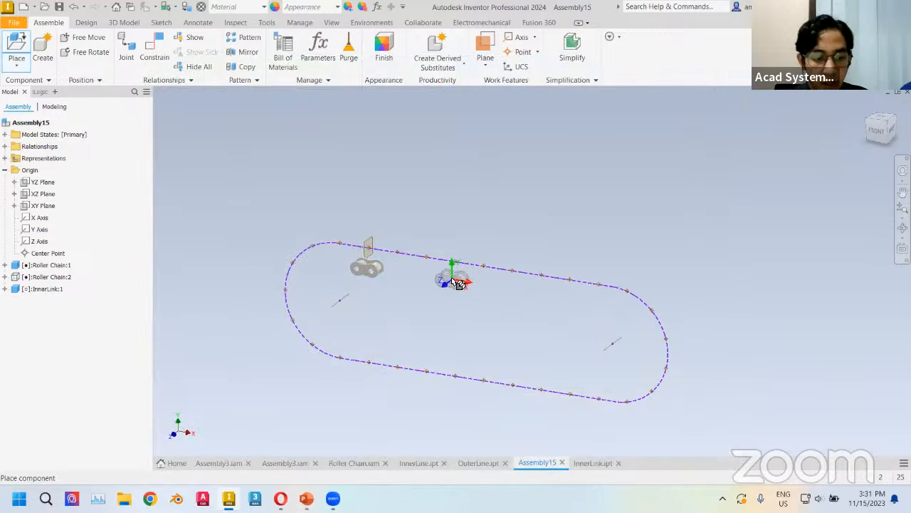
pyautogui.press('Escape')
# Apply a 0° directed angle constraint between the inner link's front plate face and the assembly's XY Plane
pyautogui.scroll(8, 388, 260)
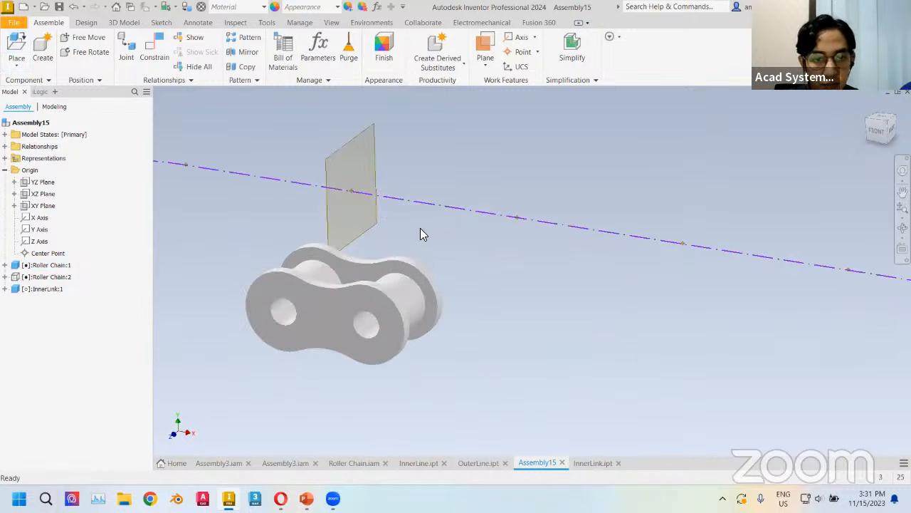
pyautogui.press('F4')
pyautogui.keyDown('shift'); pyautogui.moveTo(424, 236); pyautogui.dragTo(420, 244, button='middle'); pyautogui.keyUp('shift')
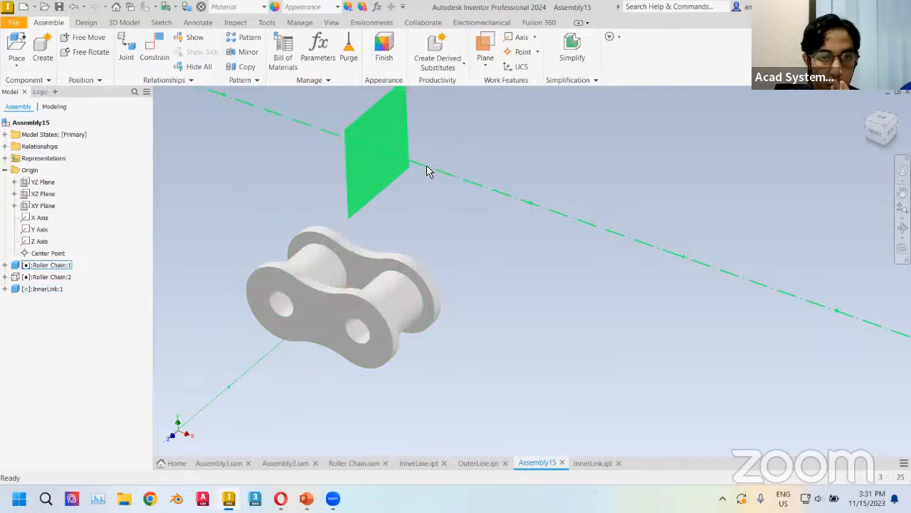
pyautogui.moveTo(483, 165); pyautogui.dragTo(447, 181, button='middle')
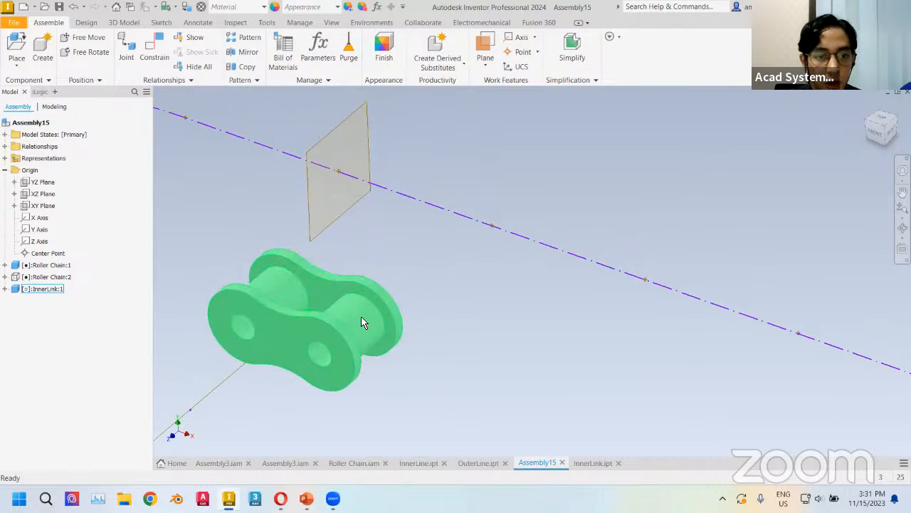
pyautogui.click(155, 47)
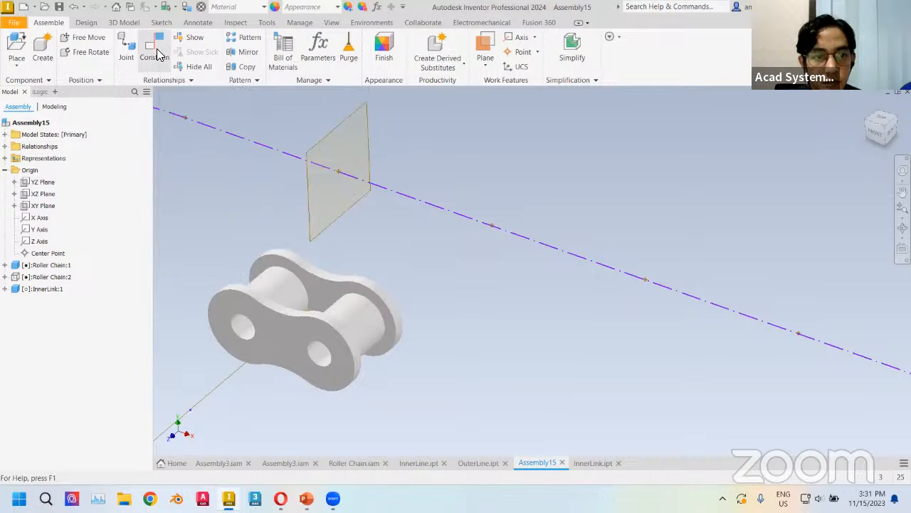
pyautogui.click(158, 55)
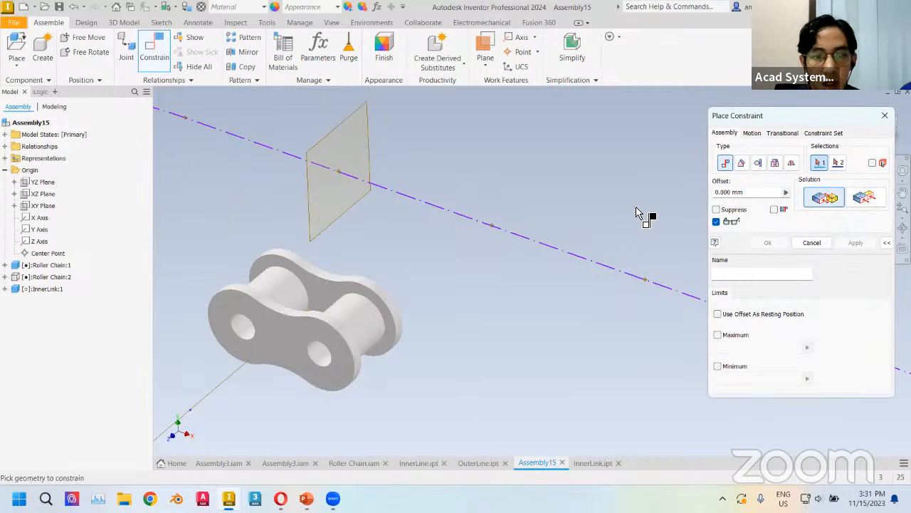
pyautogui.click(741, 164)
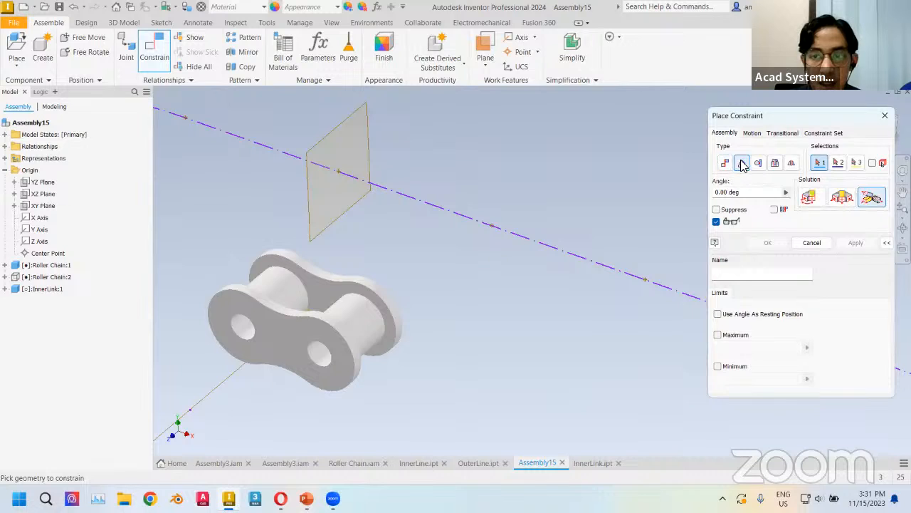
pyautogui.click(810, 198)
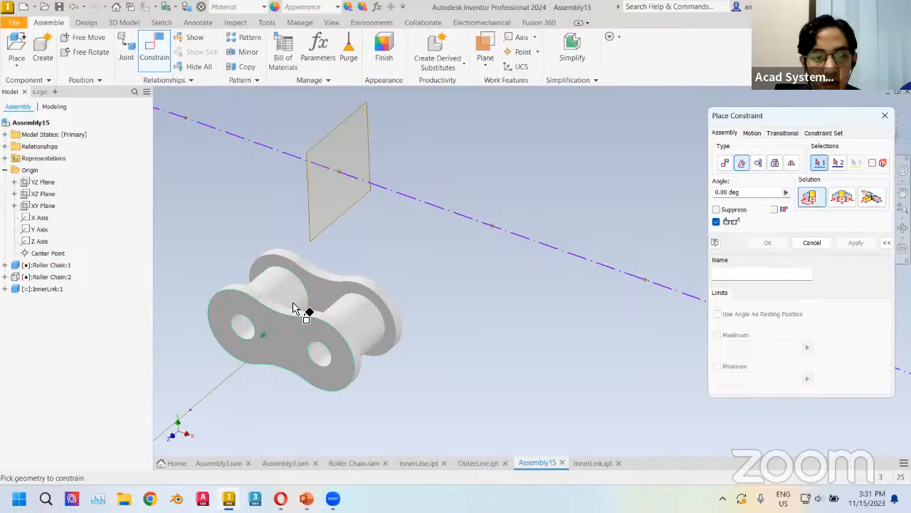
pyautogui.click(278, 342)
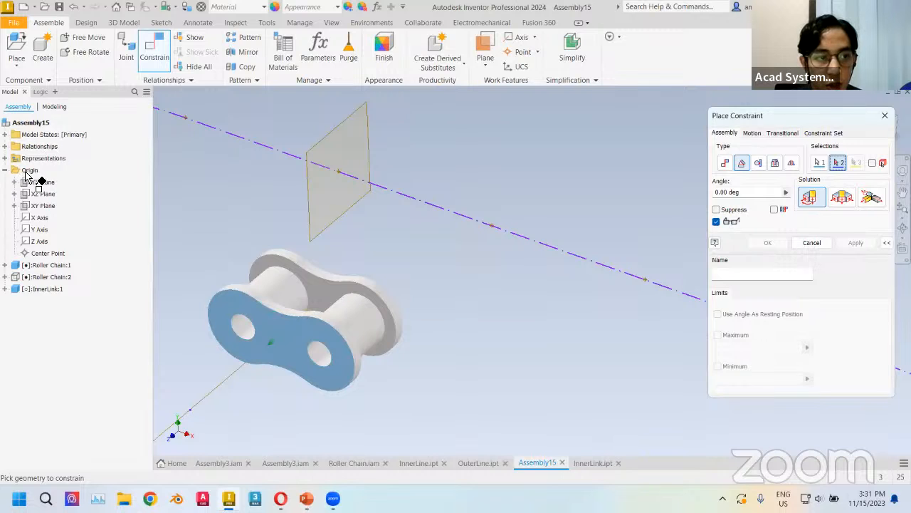
pyautogui.click(41, 207)
pyautogui.moveTo(395, 268); pyautogui.dragTo(456, 258, button='middle')
pyautogui.click(856, 243)
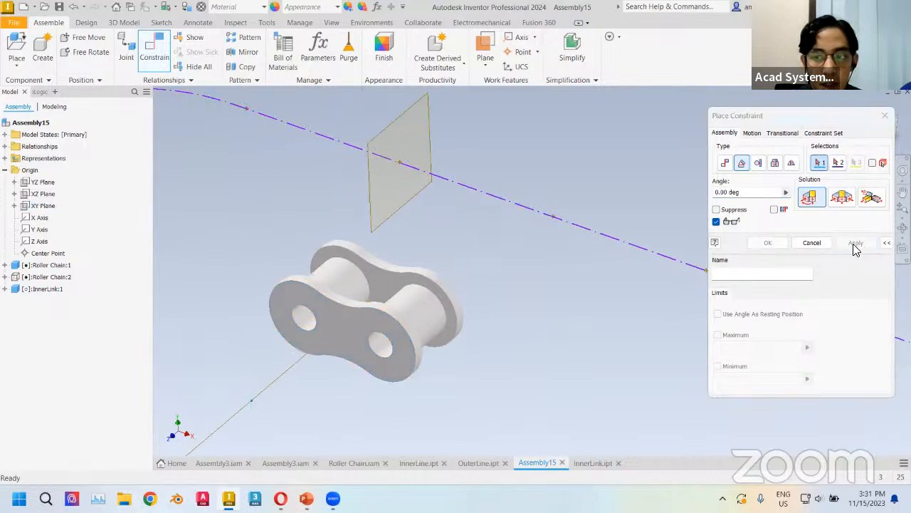
pyautogui.keyDown('shift'); pyautogui.moveTo(641, 228); pyautogui.dragTo(559, 231, button='middle'); pyautogui.keyUp('shift')
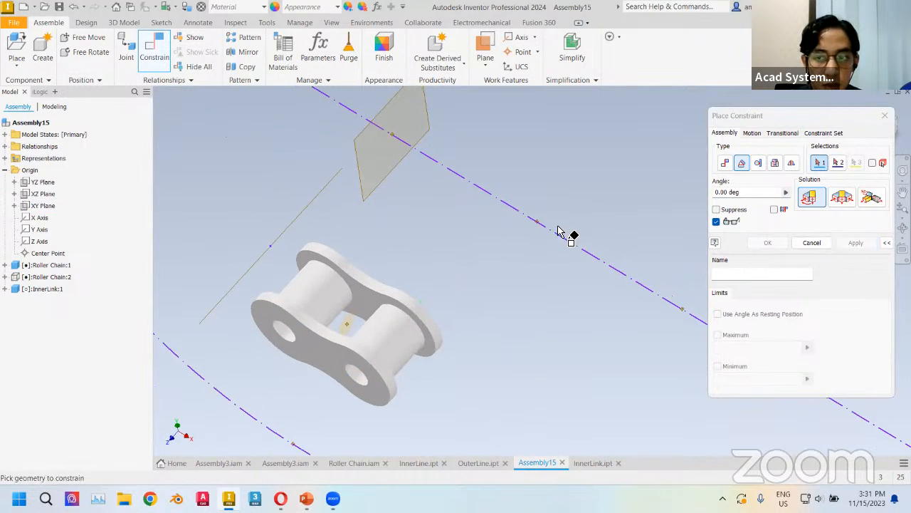
# Mate the centre of the inner link's central patch to the chain path point inside the work plane with 0 mm offset
pyautogui.click(725, 164)
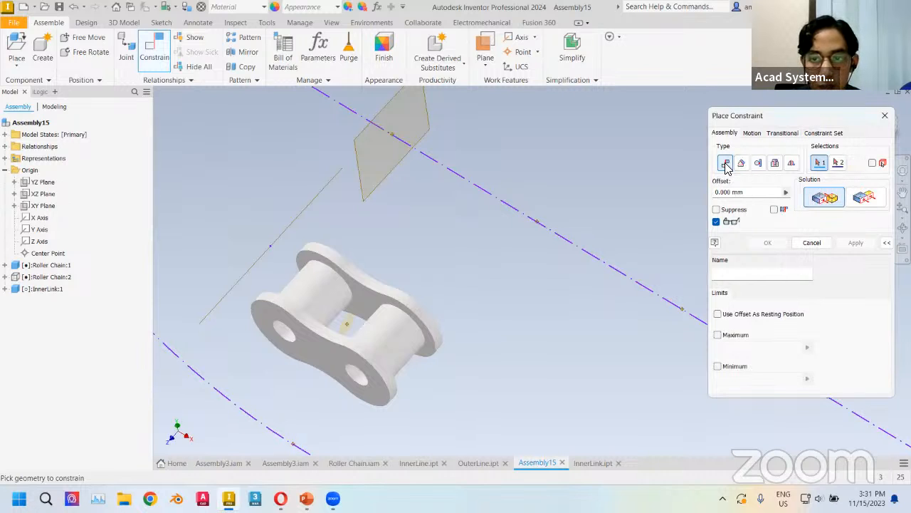
pyautogui.scroll(3, 362, 325)
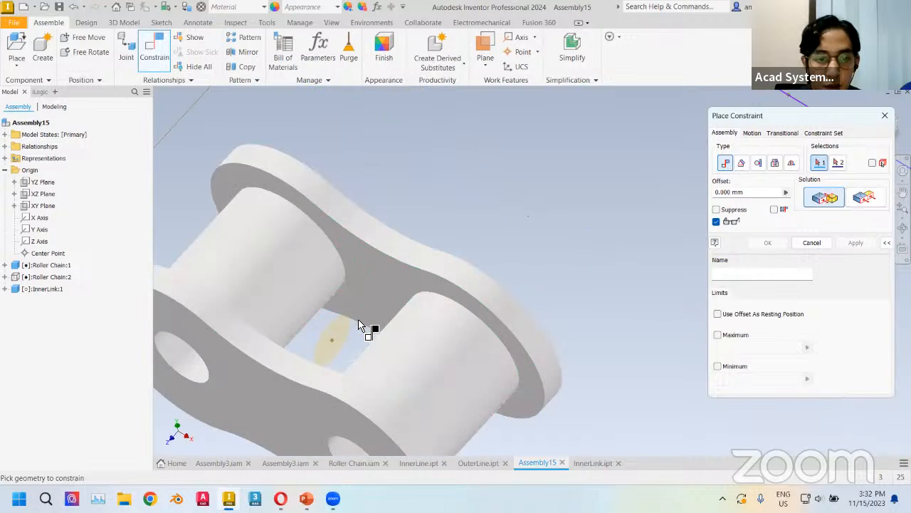
pyautogui.click(333, 346)
pyautogui.scroll(-3, 333, 346)
pyautogui.keyDown('shift'); pyautogui.moveTo(433, 228); pyautogui.dragTo(418, 205, button='middle'); pyautogui.keyUp('shift')
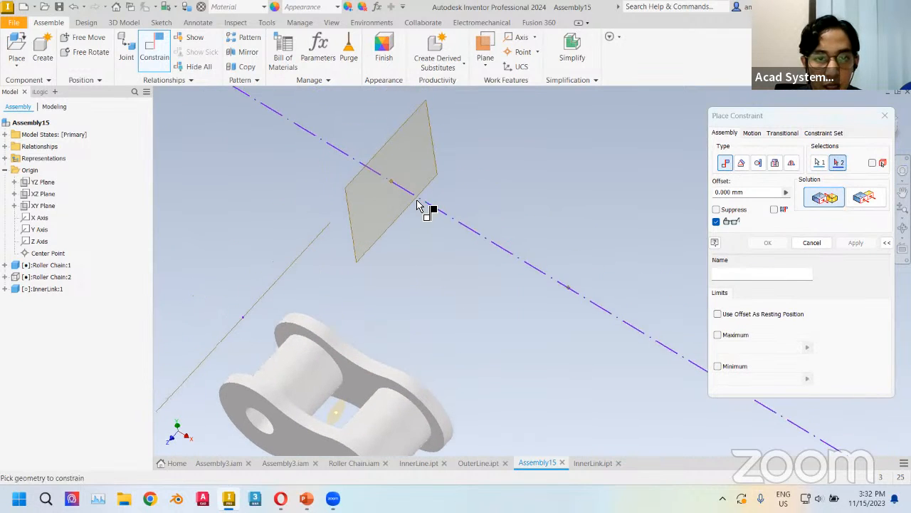
pyautogui.click(396, 185)
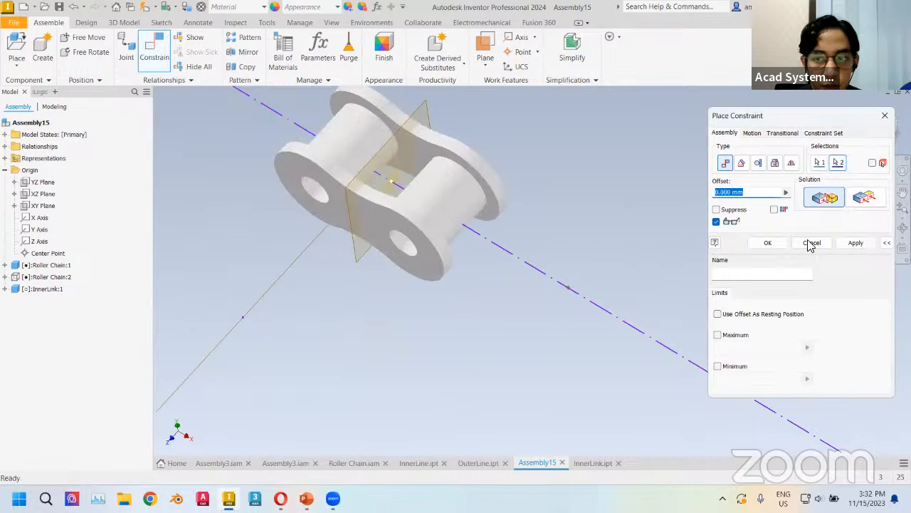
pyautogui.click(855, 242)
# Apply a 0° directed angle constraint between the inner link's central patch and the work plane on the chain path, and finish constraining
pyautogui.scroll(5, 492, 191)
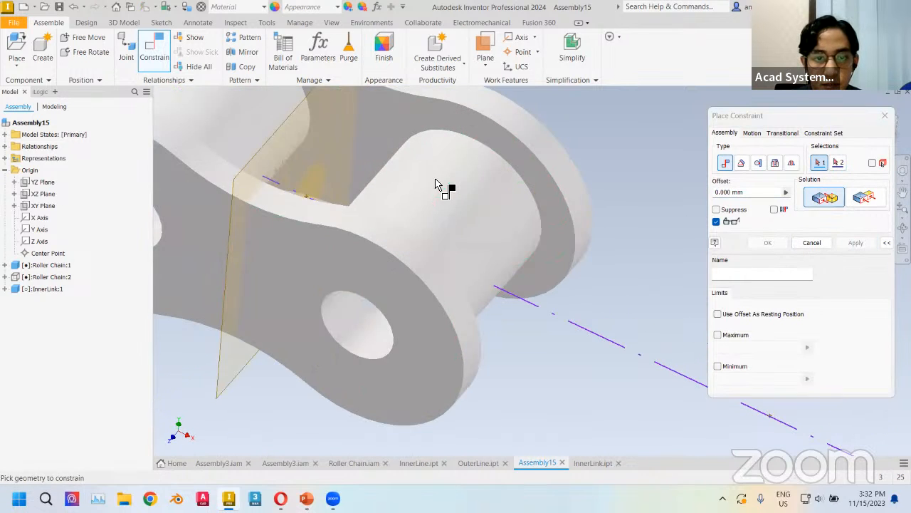
pyautogui.moveTo(437, 185); pyautogui.dragTo(460, 244, button='middle')
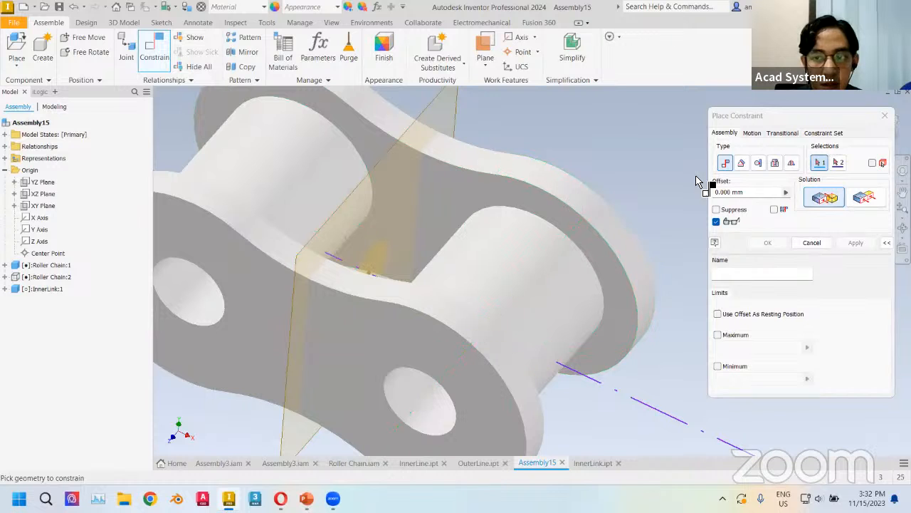
pyautogui.click(741, 162)
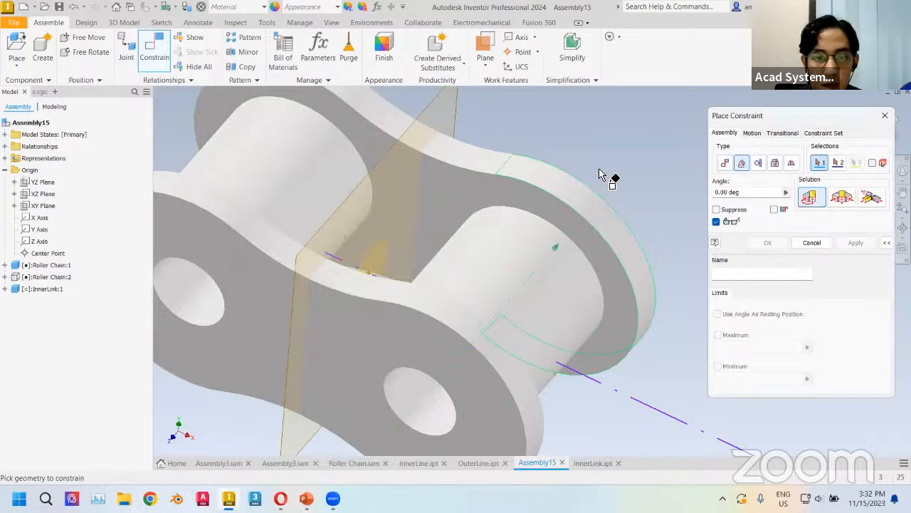
pyautogui.click(540, 187)
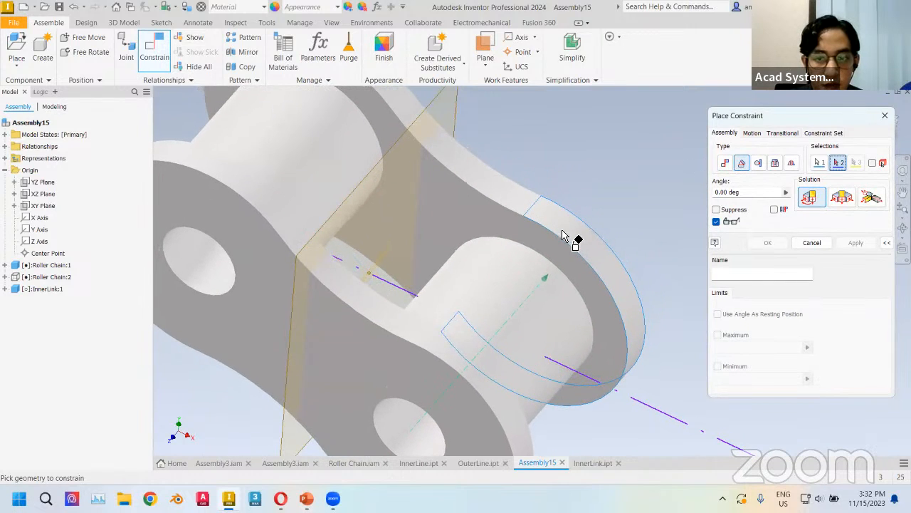
pyautogui.click(818, 165)
pyautogui.moveTo(497, 179)
pyautogui.mouseDown()
pyautogui.moveTo(505, 194)
pyautogui.moveTo(491, 191)
pyautogui.mouseUp()
pyautogui.click(819, 162)
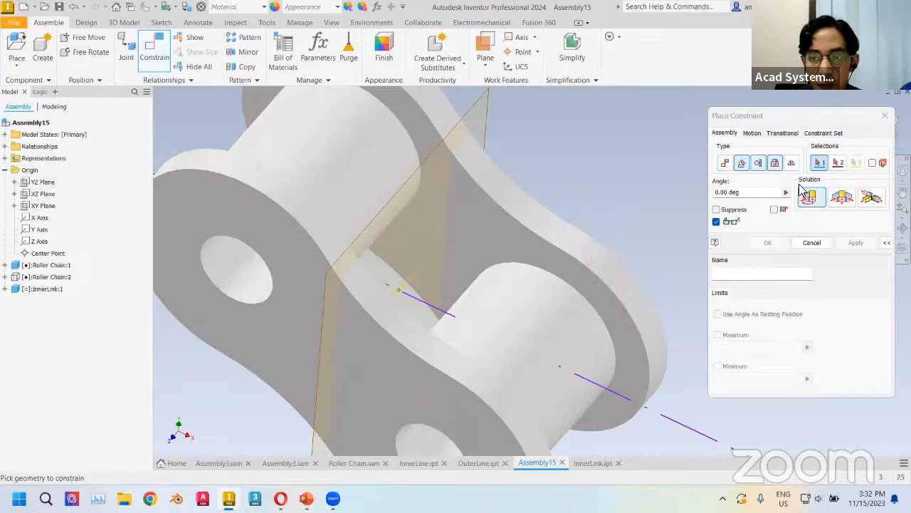
pyautogui.click(415, 279)
pyautogui.keyDown('shift'); pyautogui.moveTo(415, 278); pyautogui.dragTo(468, 234, button='middle'); pyautogui.keyUp('shift')
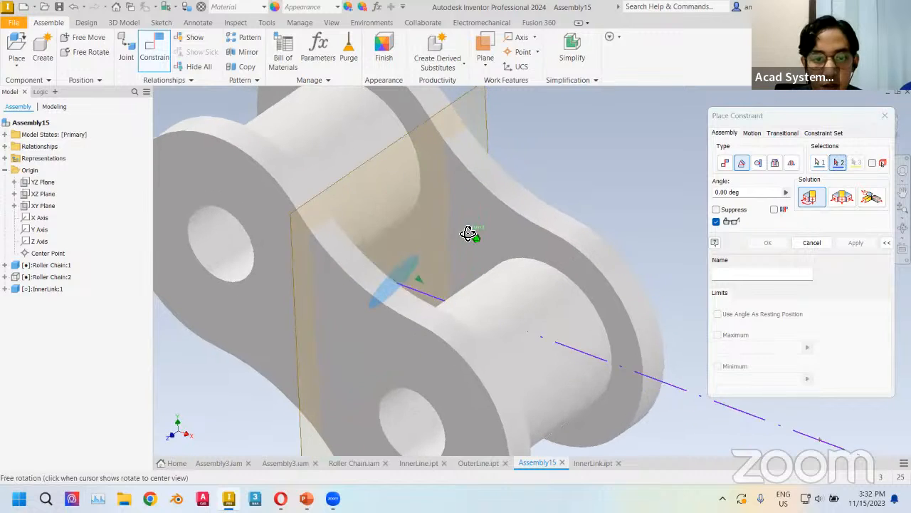
pyautogui.click(484, 112)
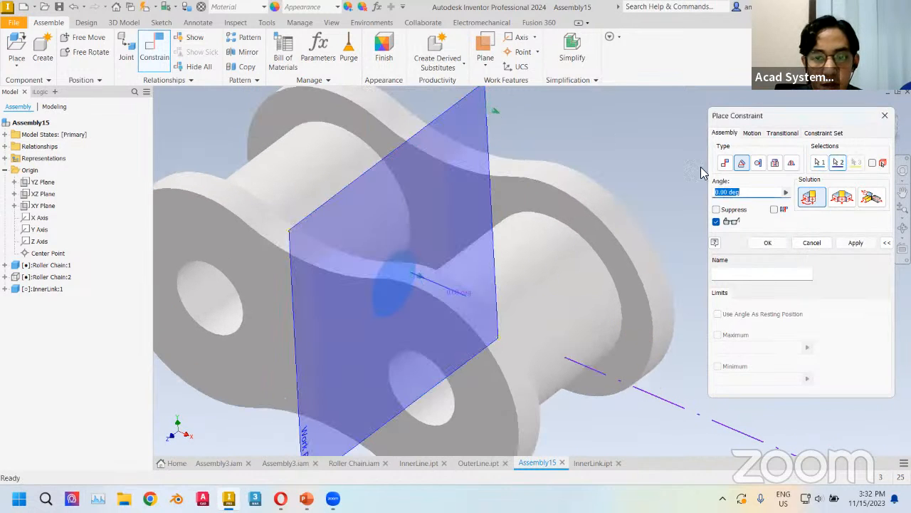
pyautogui.click(854, 244)
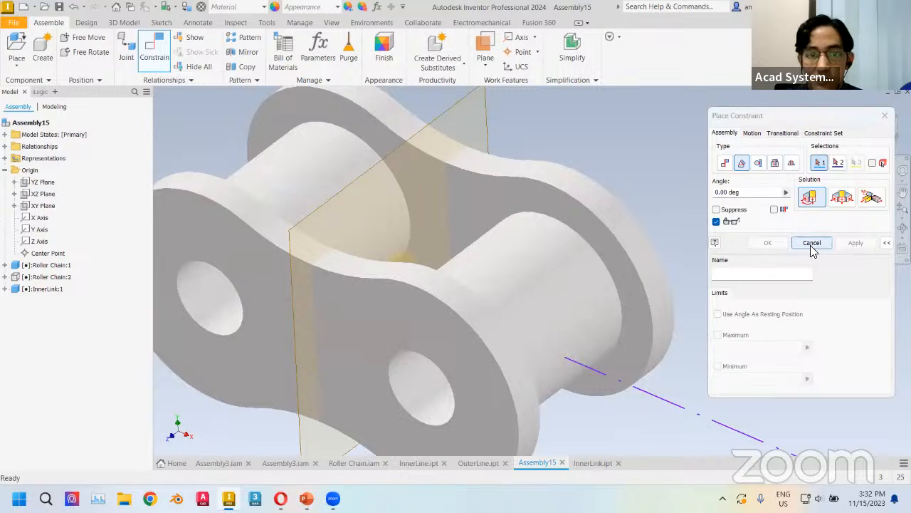
pyautogui.click(802, 248)
# Pattern the inner link component around the chain path, following Rectangular Pattern6 of Roller Chain:1
pyautogui.scroll(-4, 585, 261)
pyautogui.scroll(3, 695, 263)
pyautogui.moveTo(676, 262); pyautogui.dragTo(517, 209, button='middle')
pyautogui.scroll(-3, 517, 209)
pyautogui.keyDown('shift'); pyautogui.moveTo(559, 233); pyautogui.dragTo(393, 212, button='middle'); pyautogui.keyUp('shift')
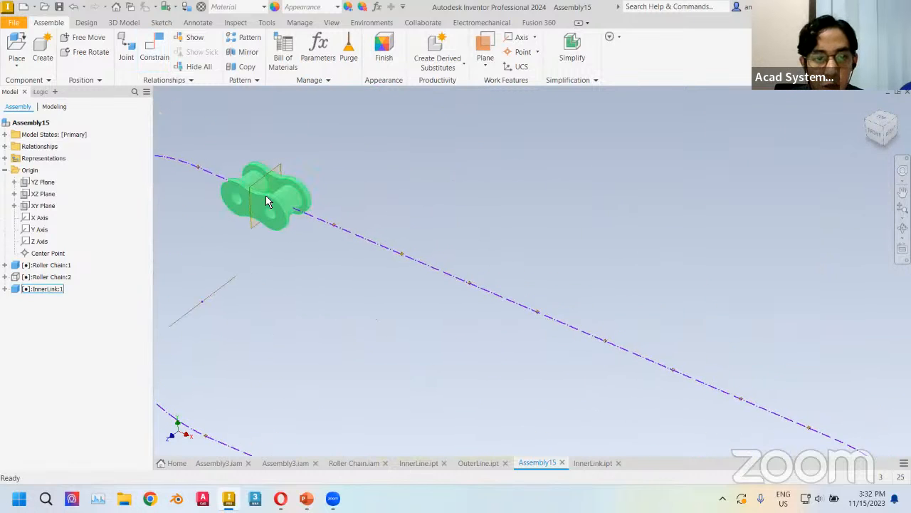
pyautogui.keyDown('shift'); pyautogui.moveTo(262, 258); pyautogui.dragTo(353, 277, button='middle'); pyautogui.keyUp('shift')
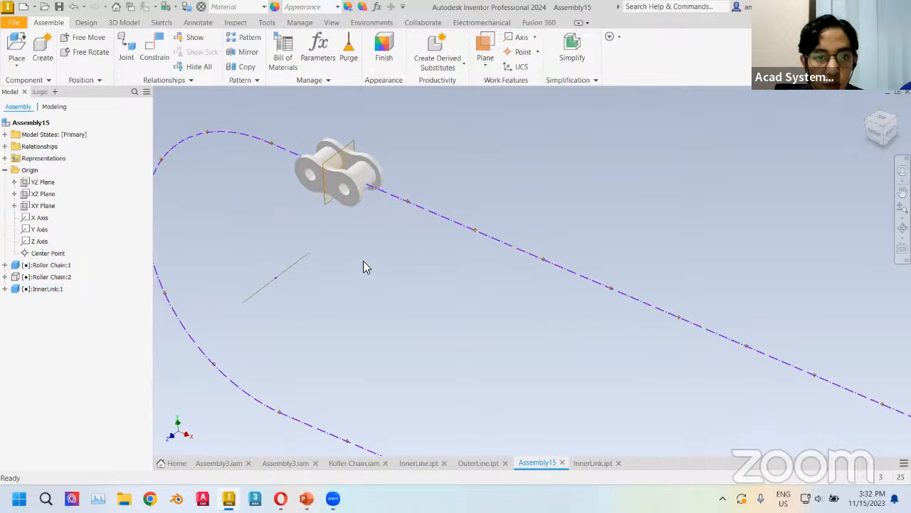
pyautogui.click(247, 41)
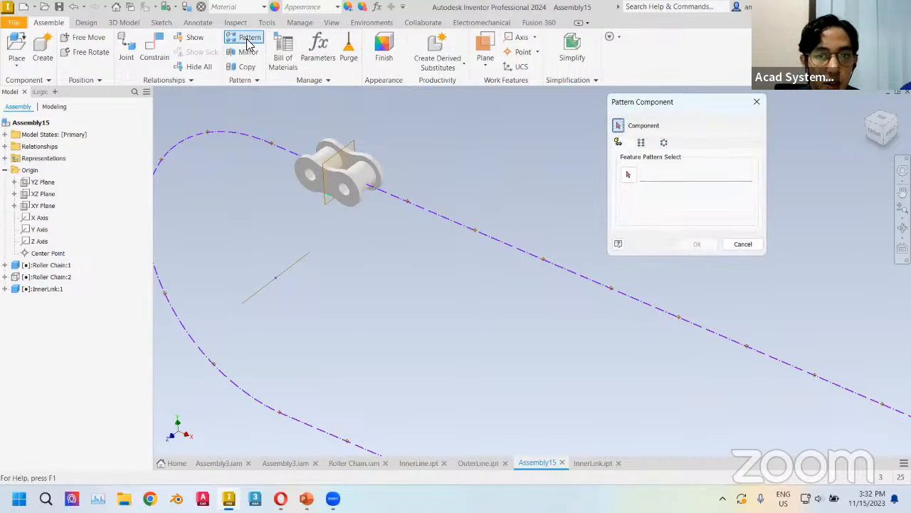
pyautogui.click(378, 176)
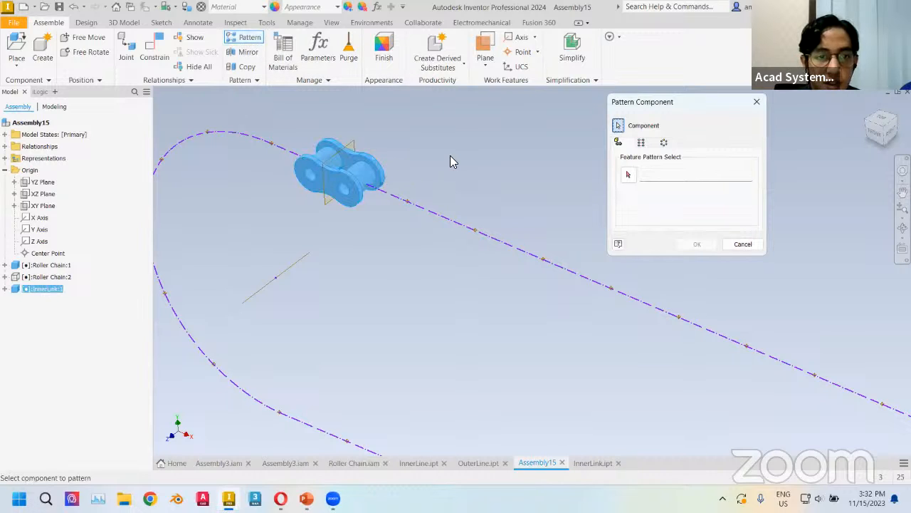
pyautogui.click(6, 265)
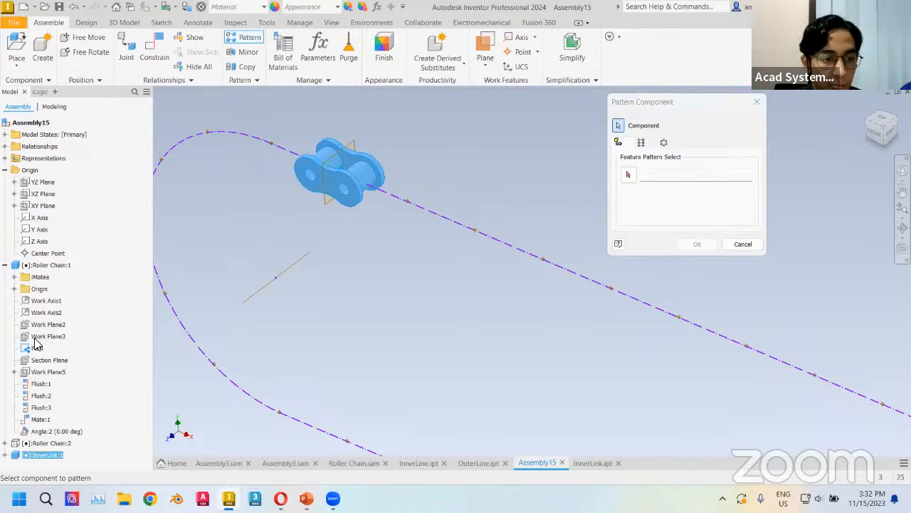
pyautogui.click(53, 107)
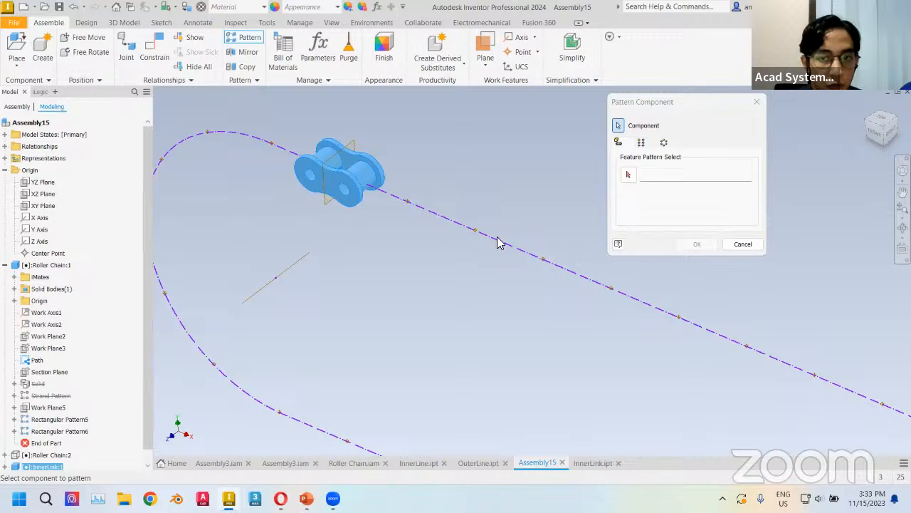
pyautogui.click(58, 432)
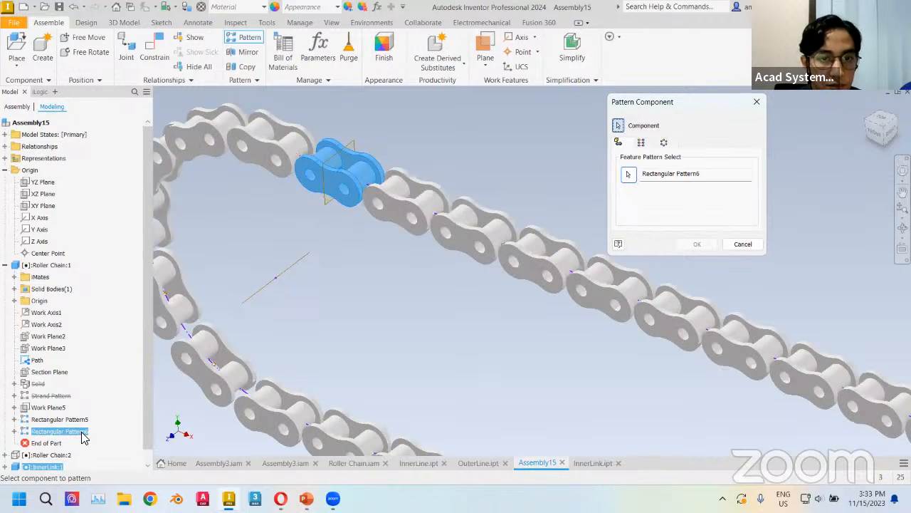
pyautogui.click(698, 246)
# Create an in-place component OuterLink from Standard.ipt in the Design Accelerator folder, constrained to the front plate face of the inner link at the work plane
pyautogui.scroll(-3, 607, 225)
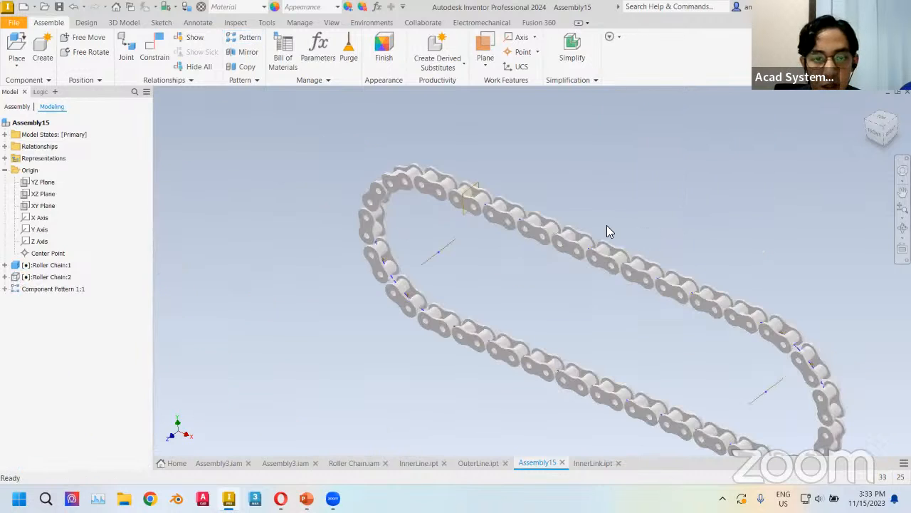
pyautogui.moveTo(579, 210); pyautogui.dragTo(498, 171, button='middle')
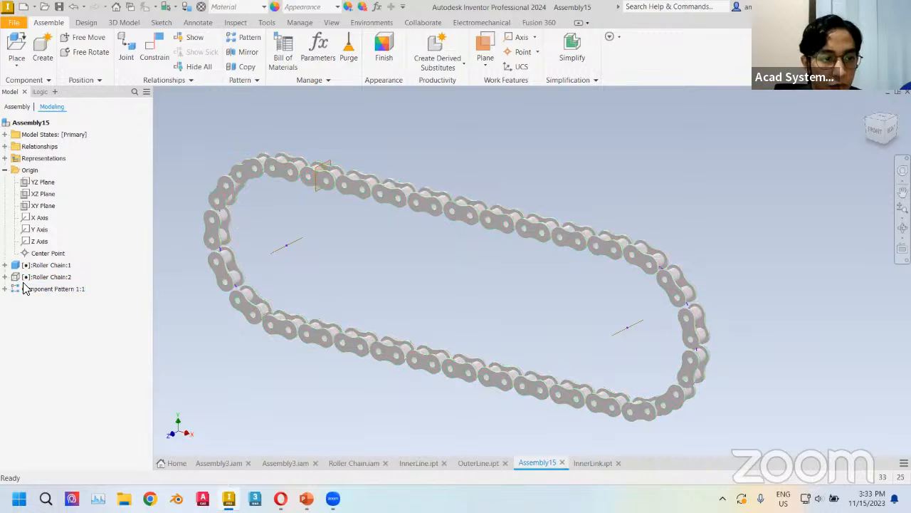
pyautogui.scroll(-5, 329, 207)
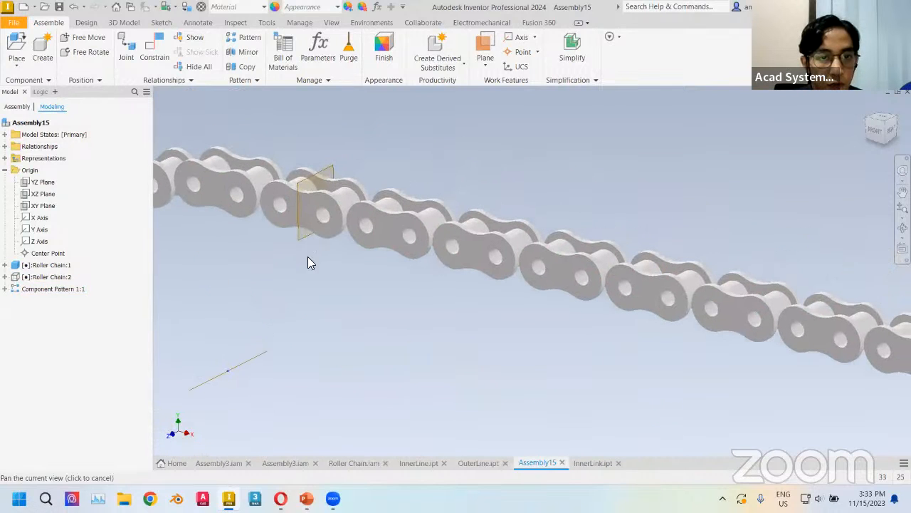
pyautogui.click(41, 44)
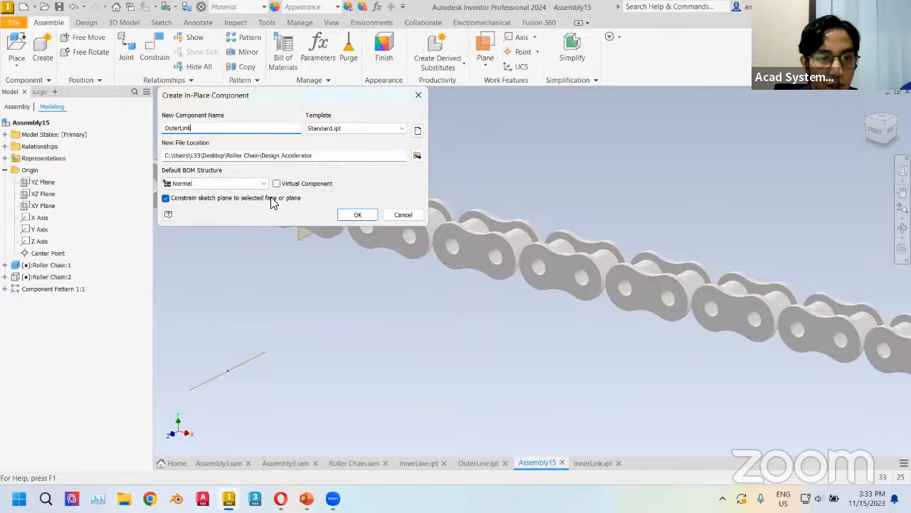
pyautogui.click(354, 215)
pyautogui.moveTo(342, 263)
pyautogui.mouseDown(button='middle')
pyautogui.moveTo(340, 287)
pyautogui.moveTo(368, 328)
pyautogui.moveTo(393, 318)
pyautogui.mouseUp(button='middle')
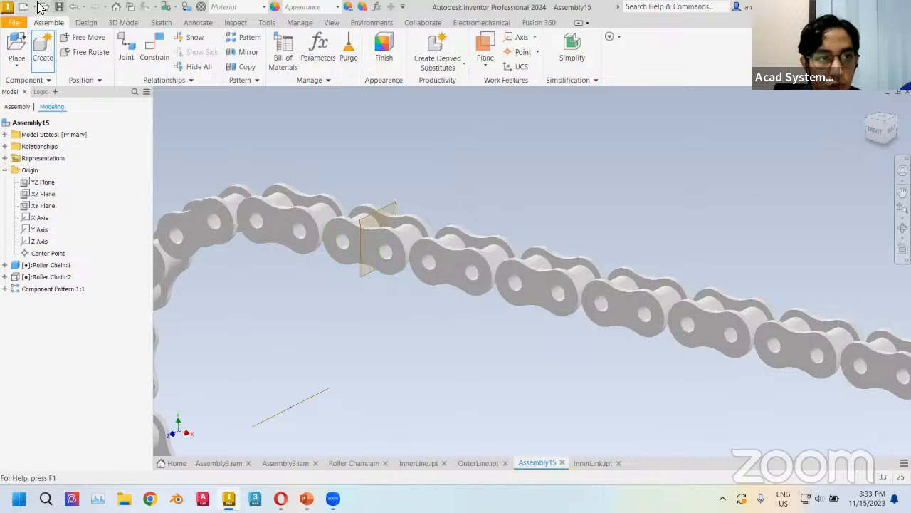
pyautogui.click(393, 272)
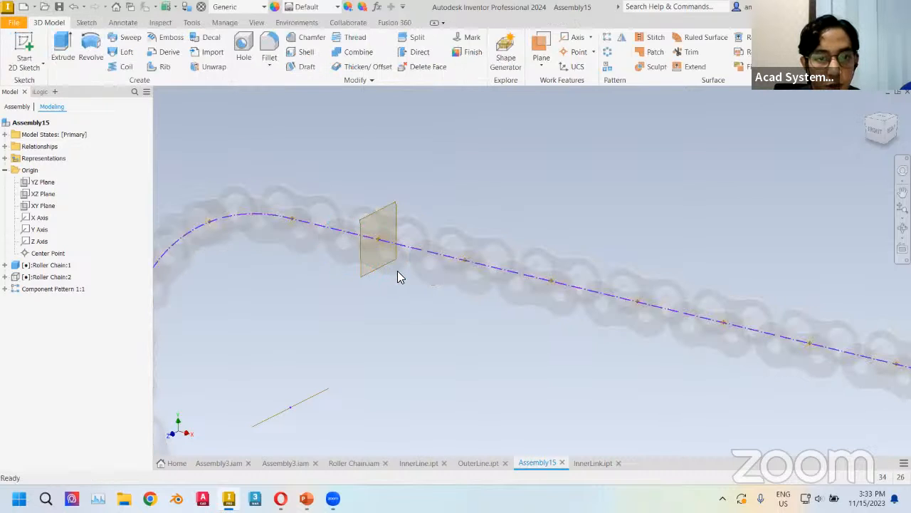
# Start a sketch on OuterLink's origin plane parallel to the link plates and project the two adjacent pin holes of neighbouring inner links
pyautogui.click(86, 22)
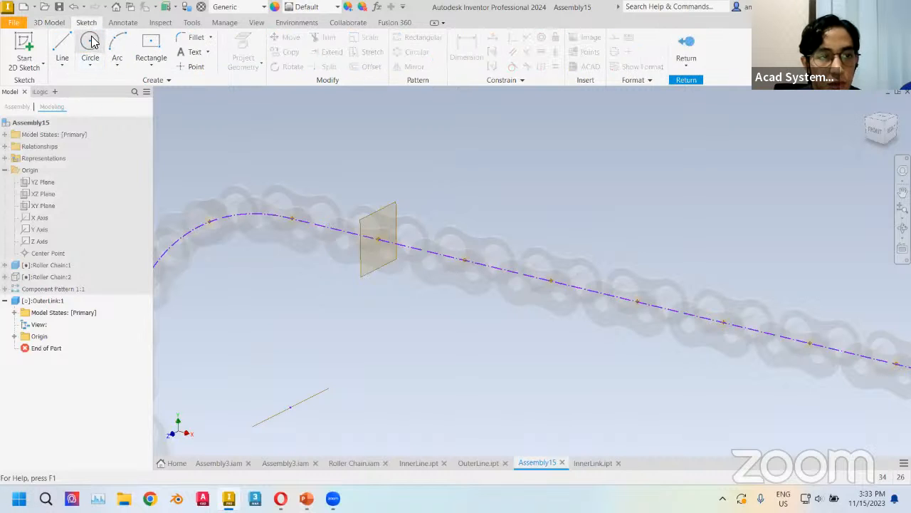
pyautogui.click(90, 49)
pyautogui.press('F6')
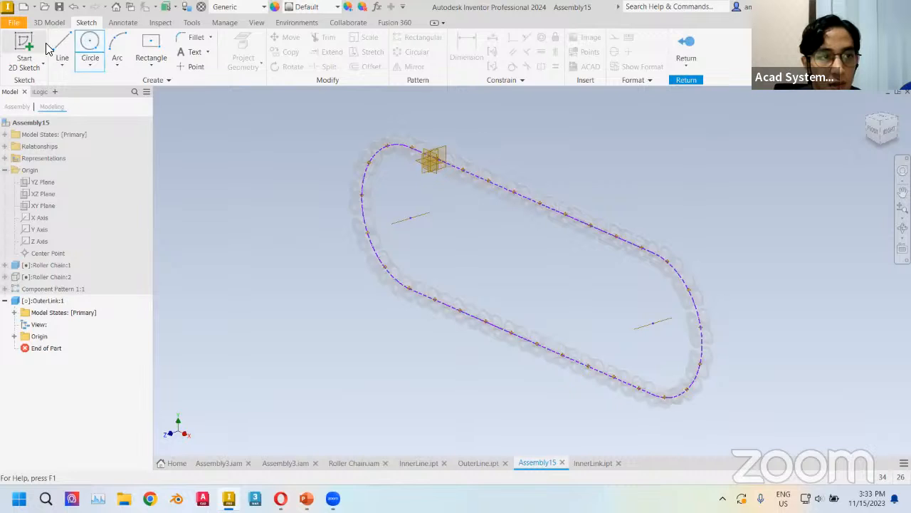
pyautogui.scroll(-10, 460, 183)
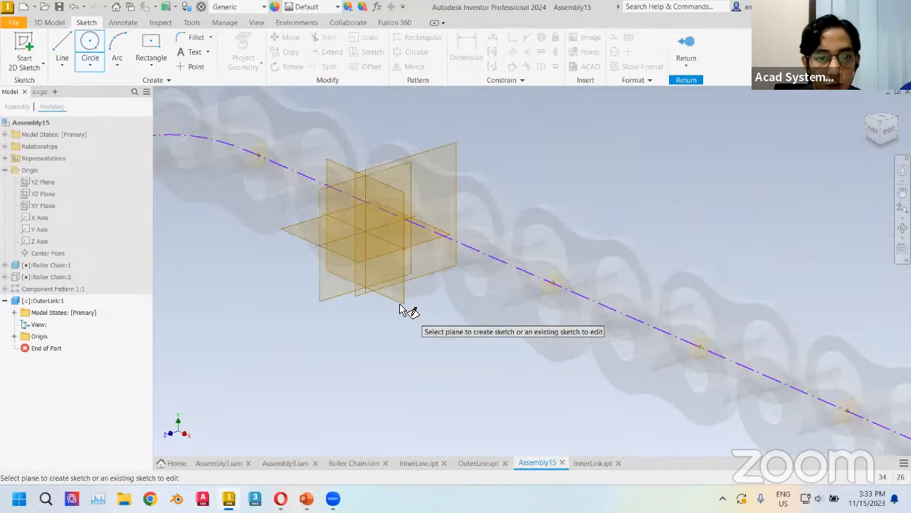
pyautogui.click(391, 295)
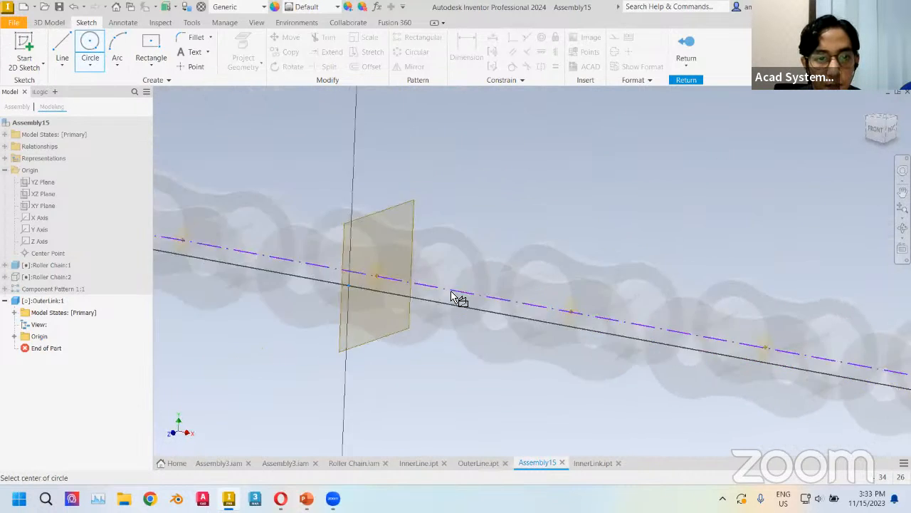
pyautogui.press('F2')
pyautogui.moveTo(538, 168); pyautogui.dragTo(403, 178)
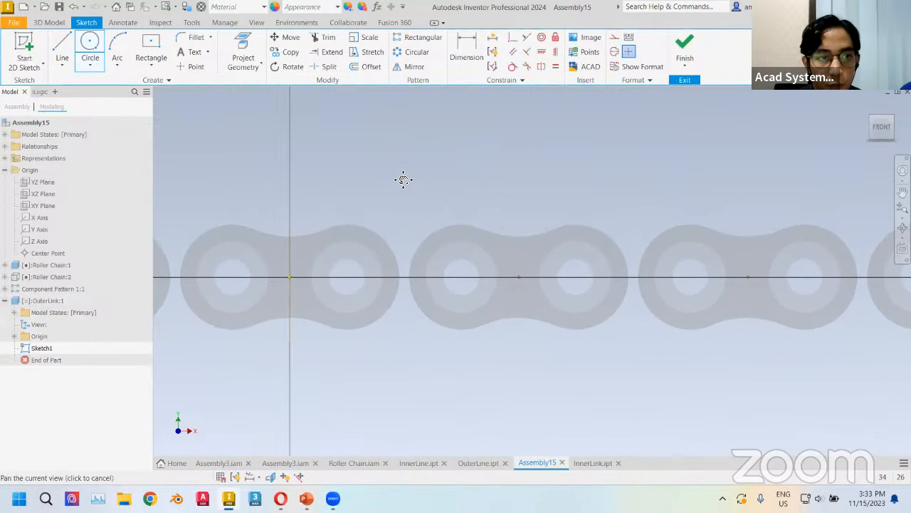
pyautogui.click(243, 46)
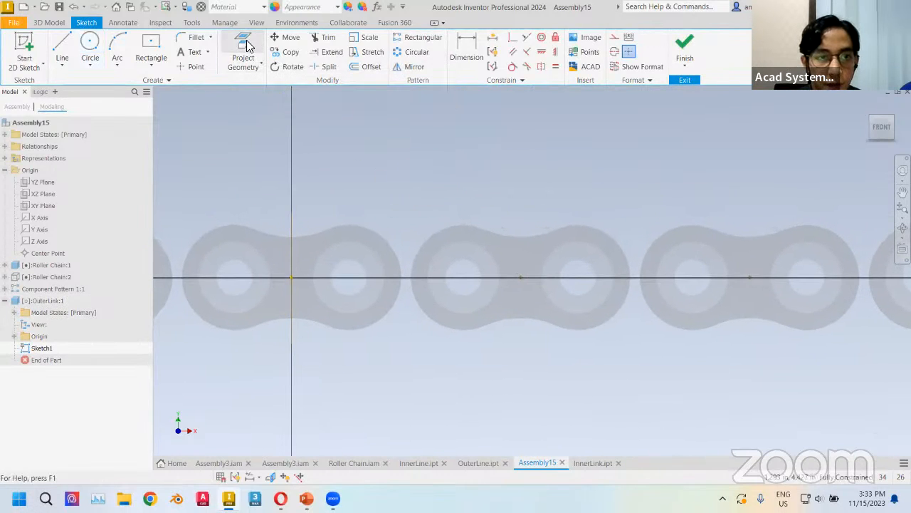
pyautogui.click(358, 270)
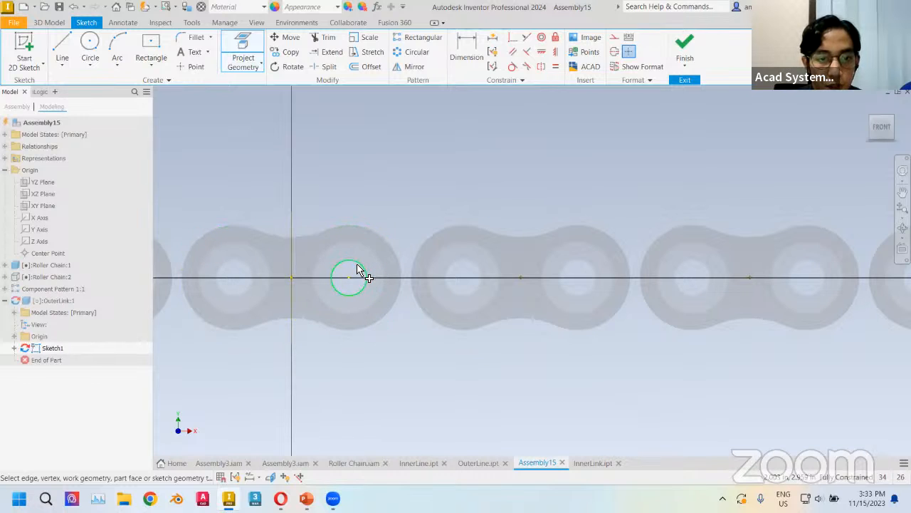
pyautogui.click(457, 269)
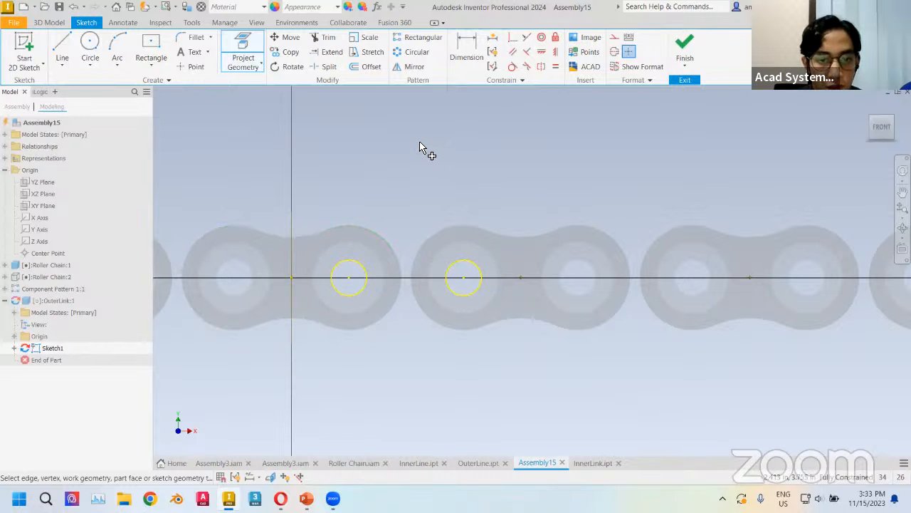
# Extrude the two projected pin-hole circles as pins ending at the outer face of the inner link's opposite plate
pyautogui.click(49, 23)
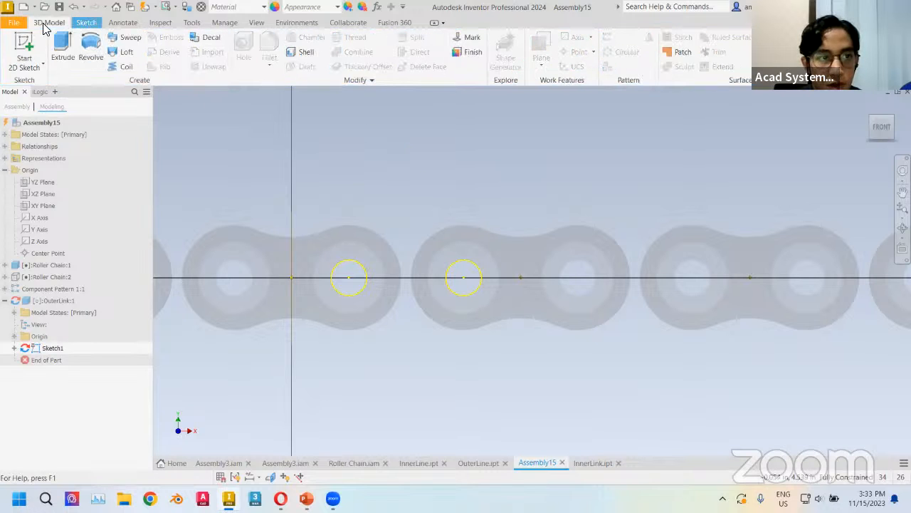
pyautogui.click(63, 50)
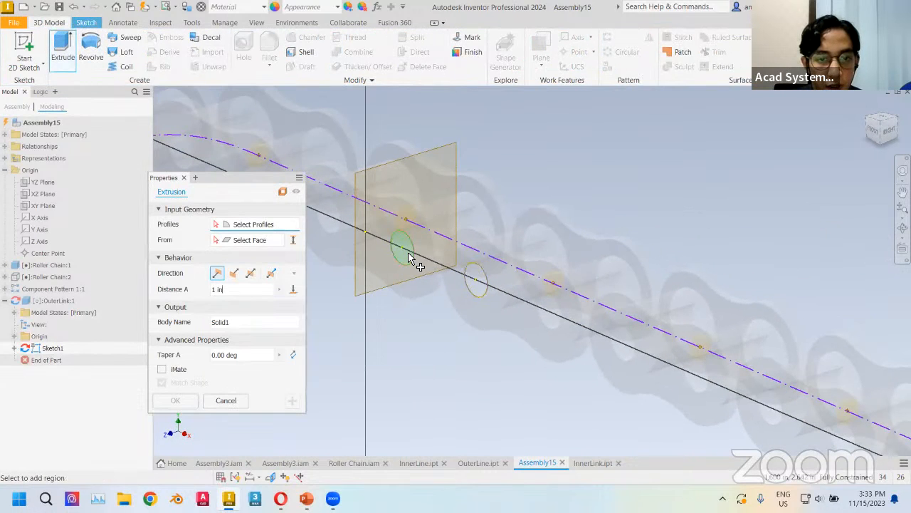
pyautogui.click(473, 282)
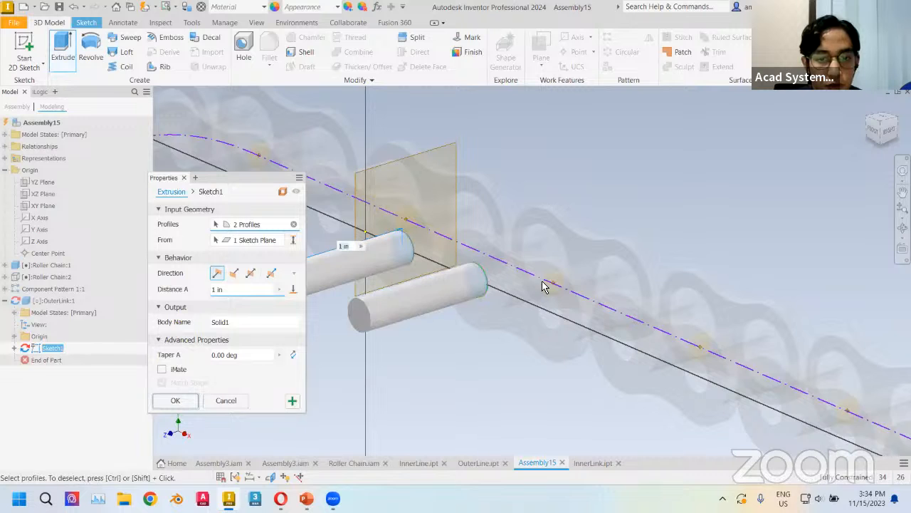
pyautogui.keyDown('shift'); pyautogui.moveTo(545, 285); pyautogui.dragTo(286, 295, button='middle'); pyautogui.keyUp('shift')
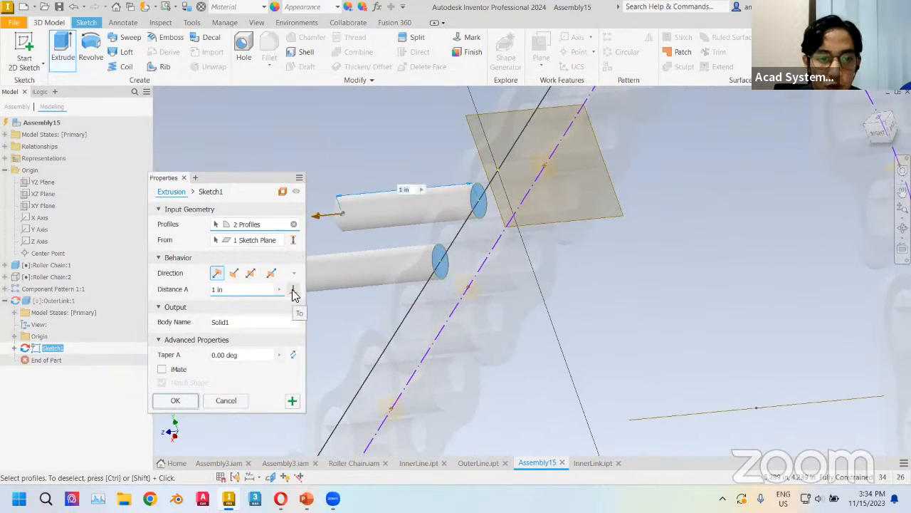
pyautogui.click(292, 289)
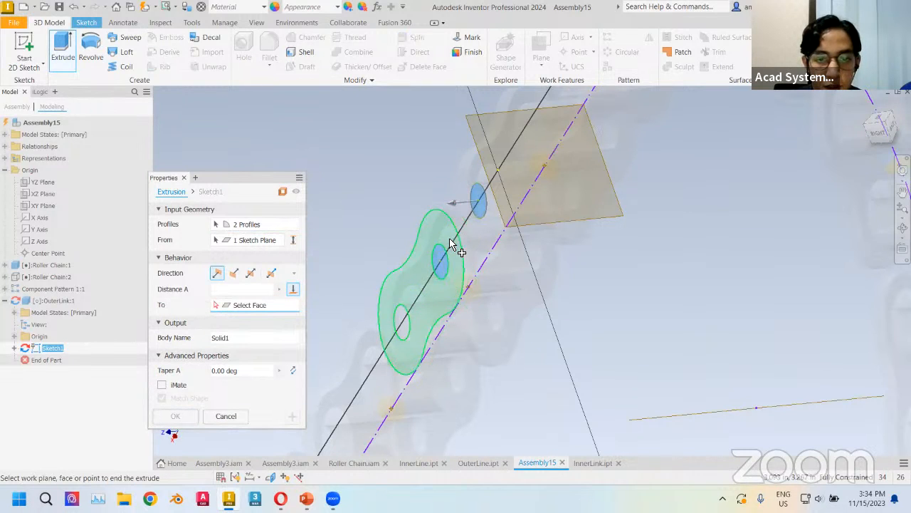
pyautogui.click(552, 286)
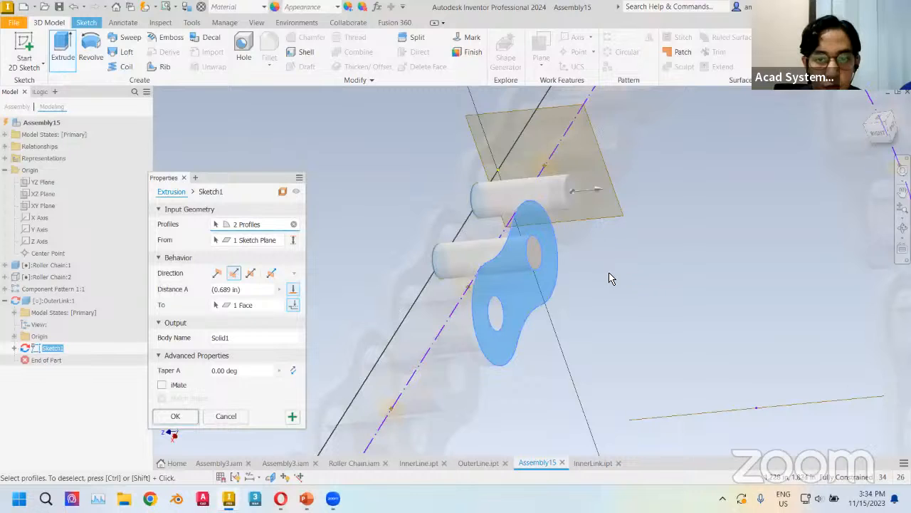
pyautogui.click(187, 411)
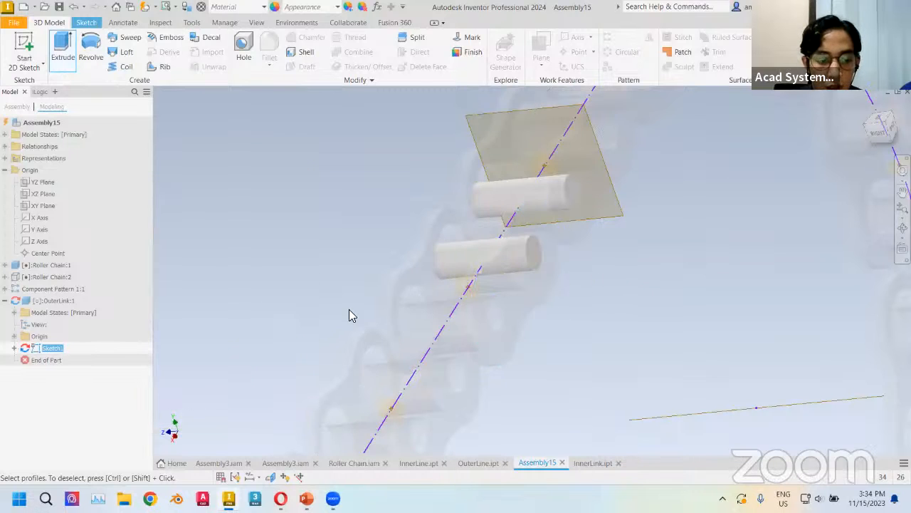
# Start a new sketch on the front end face of the pin nearest the work plane
pyautogui.keyDown('shift'); pyautogui.moveTo(354, 287); pyautogui.dragTo(451, 360, button='middle'); pyautogui.keyUp('shift')
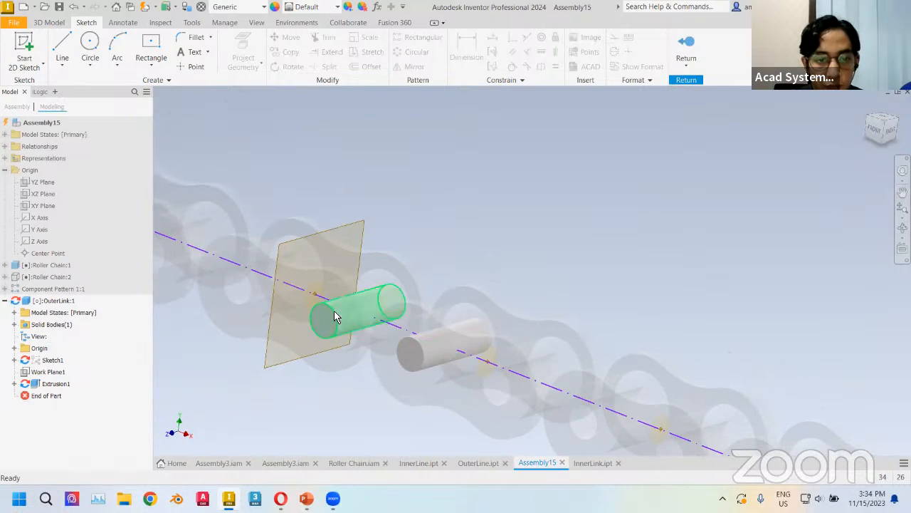
pyautogui.moveTo(503, 287); pyautogui.dragTo(421, 260, button='middle')
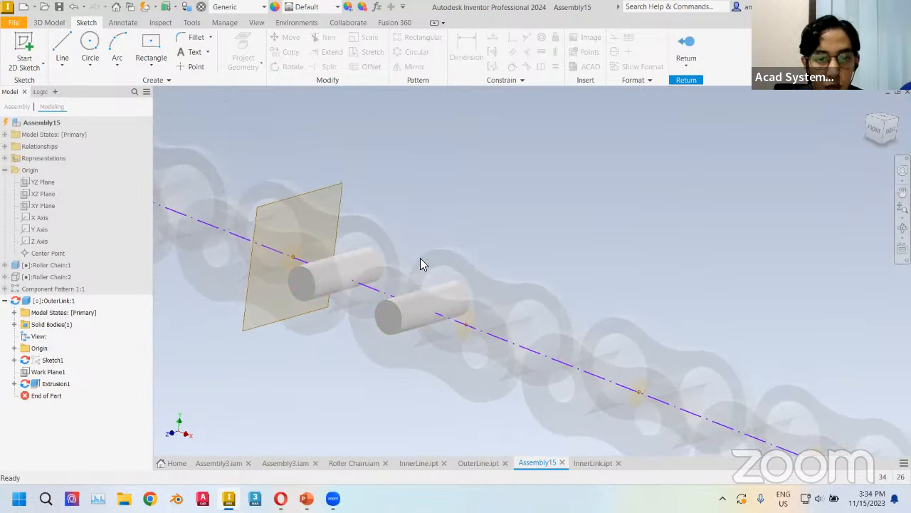
pyautogui.click(302, 283)
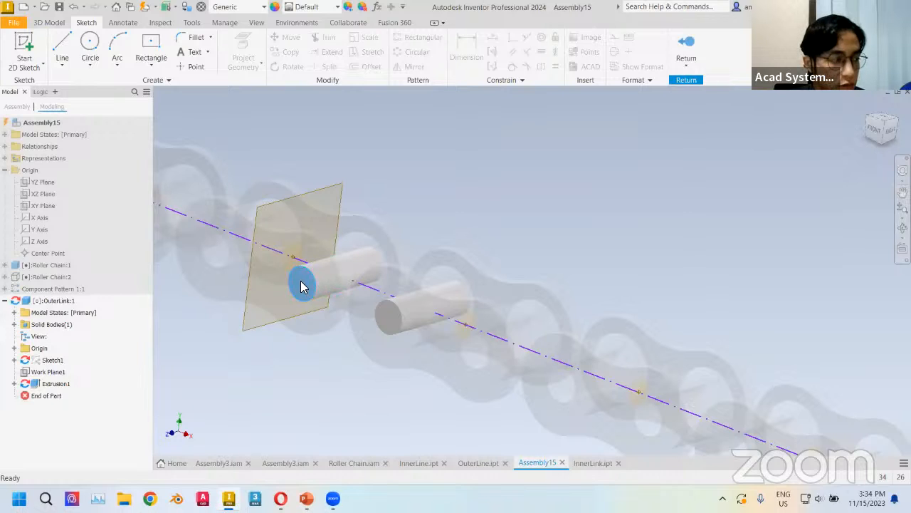
pyautogui.rightClick(302, 285)
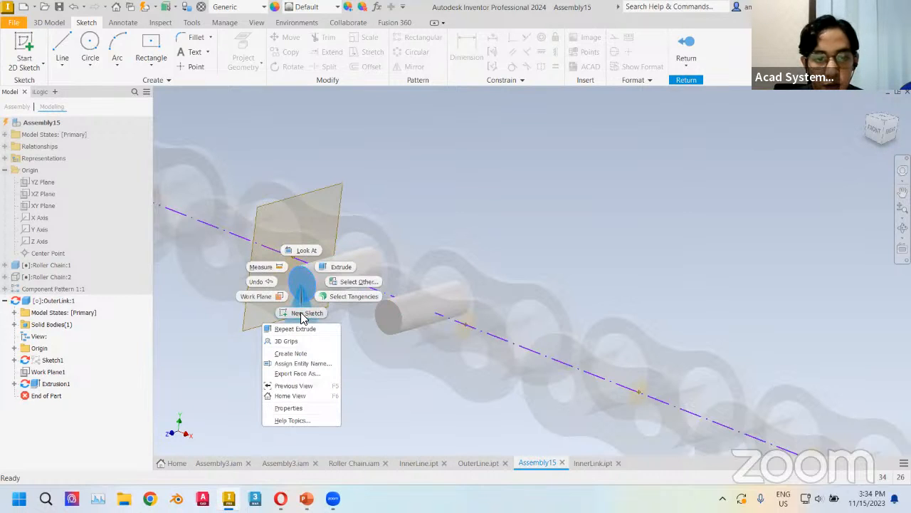
pyautogui.click(302, 314)
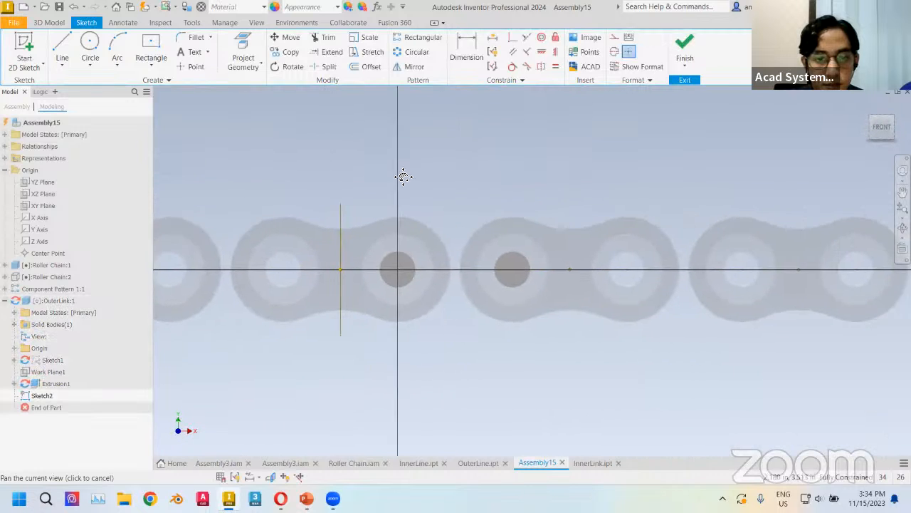
pyautogui.moveTo(402, 176); pyautogui.dragTo(308, 179)
# Draw a 15 mm diameter circle centred on each of the two pins
pyautogui.click(90, 44)
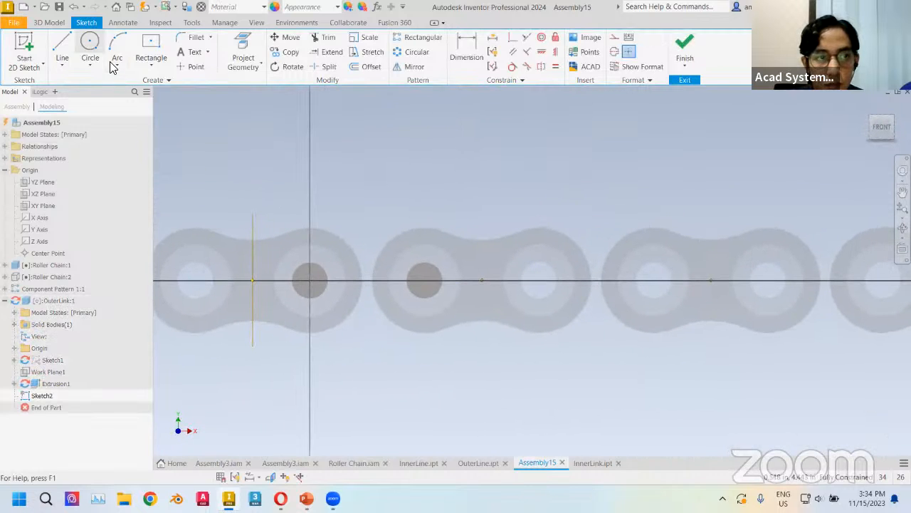
pyautogui.click(309, 281)
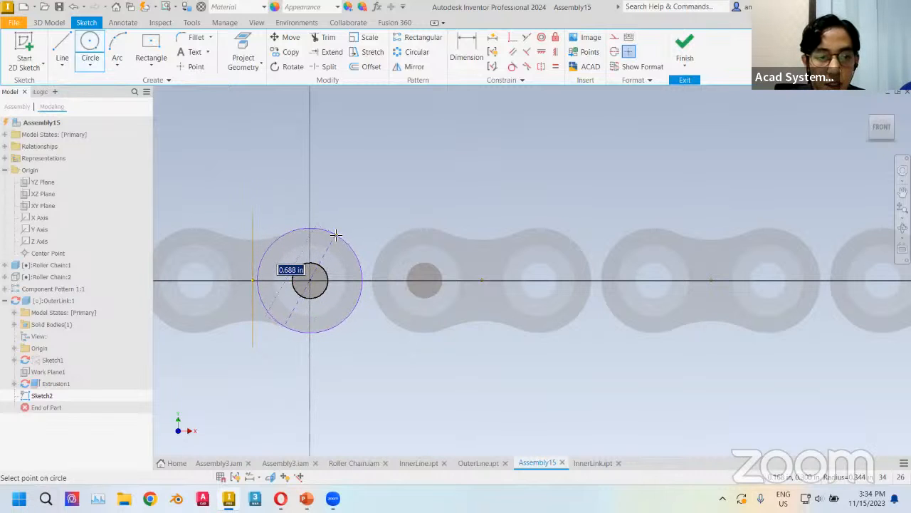
pyautogui.write('15mm')
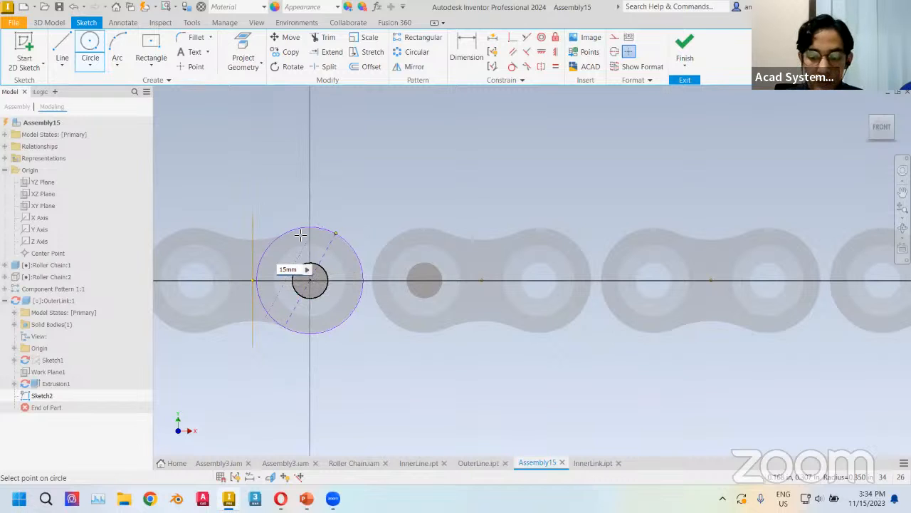
pyautogui.press('Return')
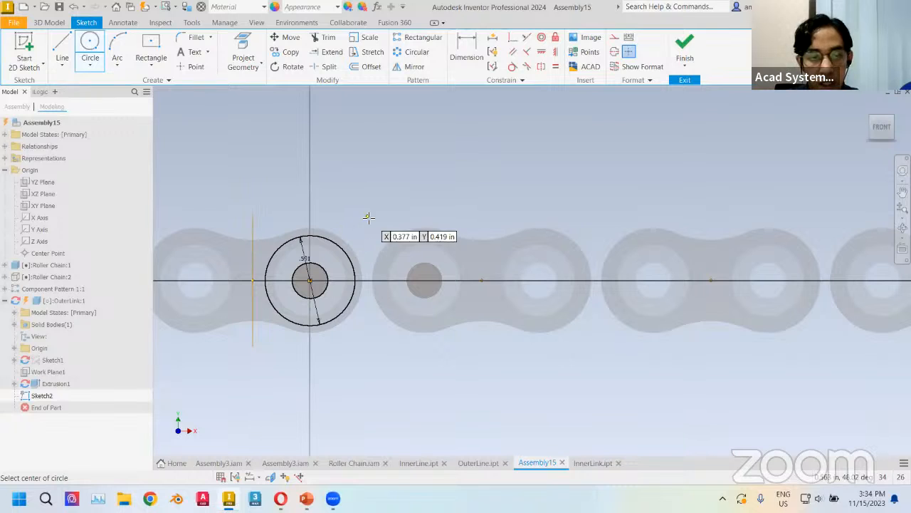
pyautogui.click(425, 280)
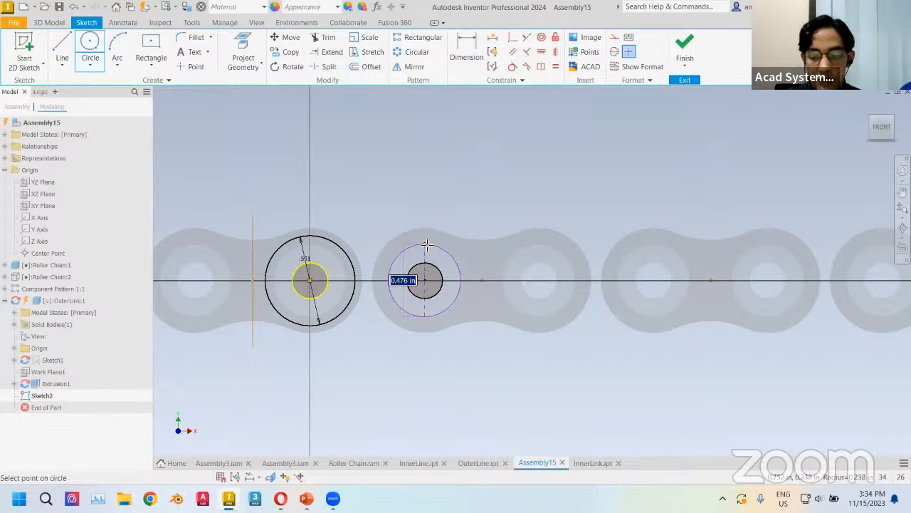
pyautogui.write('15mm')
pyautogui.press('Return')
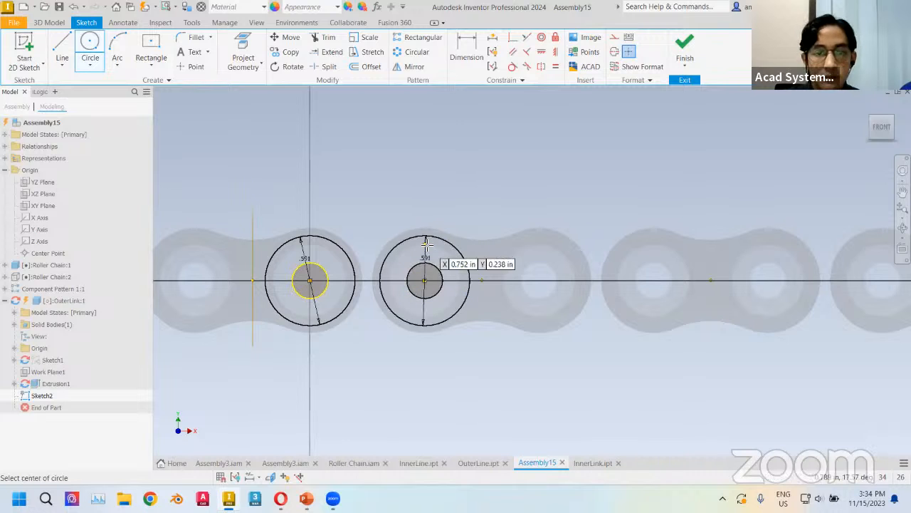
# Draw two 30 mm diameter circles, one above and one below the gap between the pin circles
pyautogui.click(356, 130)
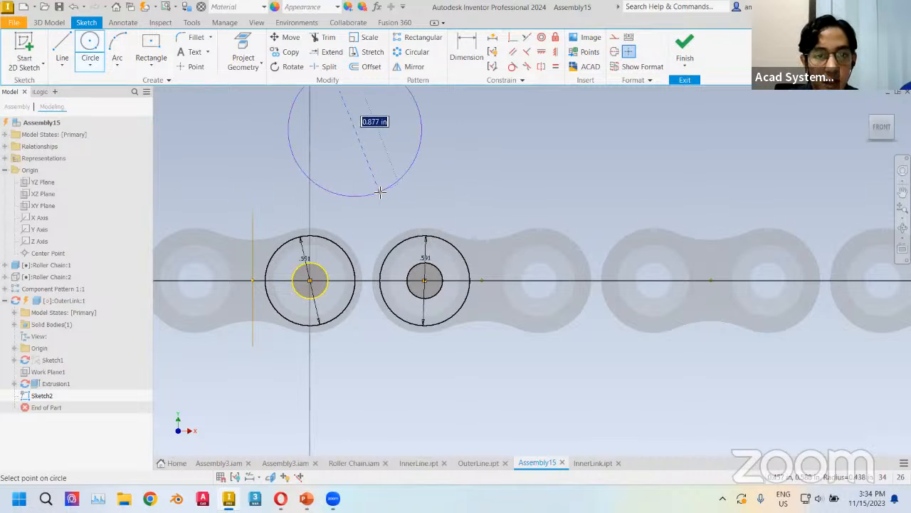
pyautogui.press('Return')
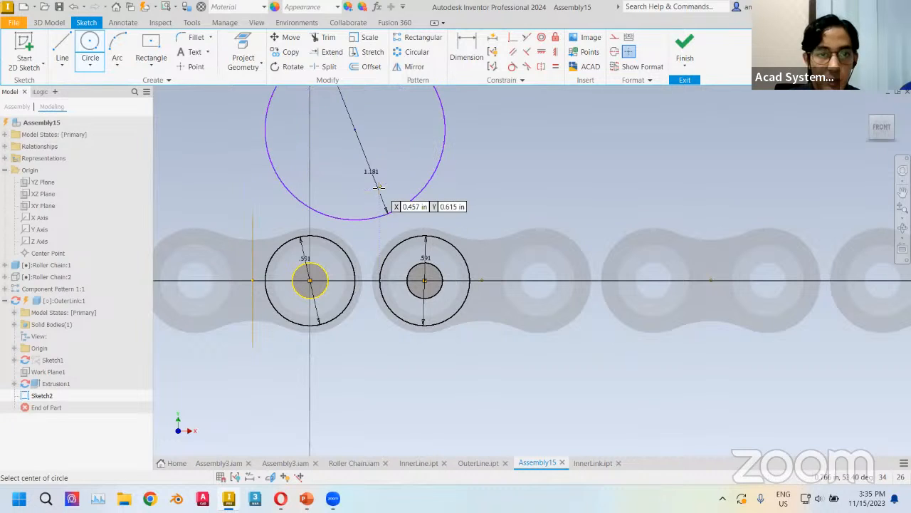
pyautogui.click(379, 395)
pyautogui.write('30m')
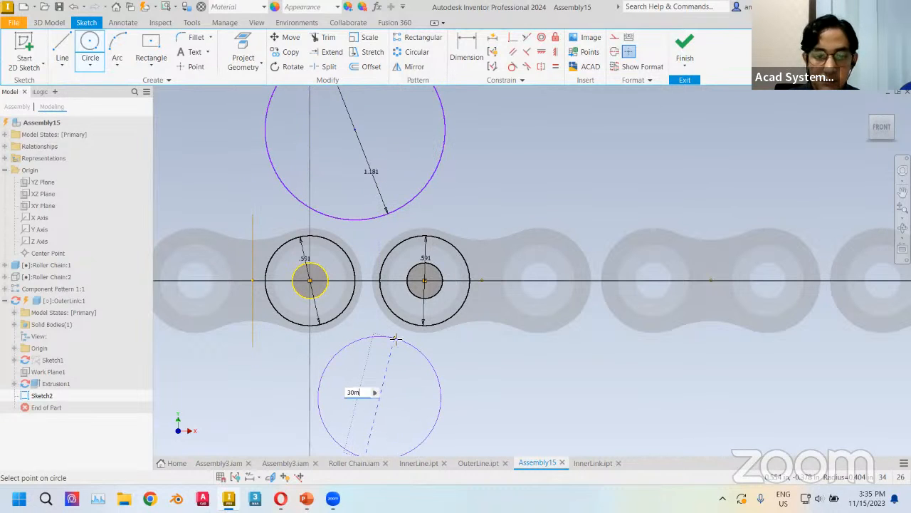
pyautogui.write('m')
pyautogui.press('Return')
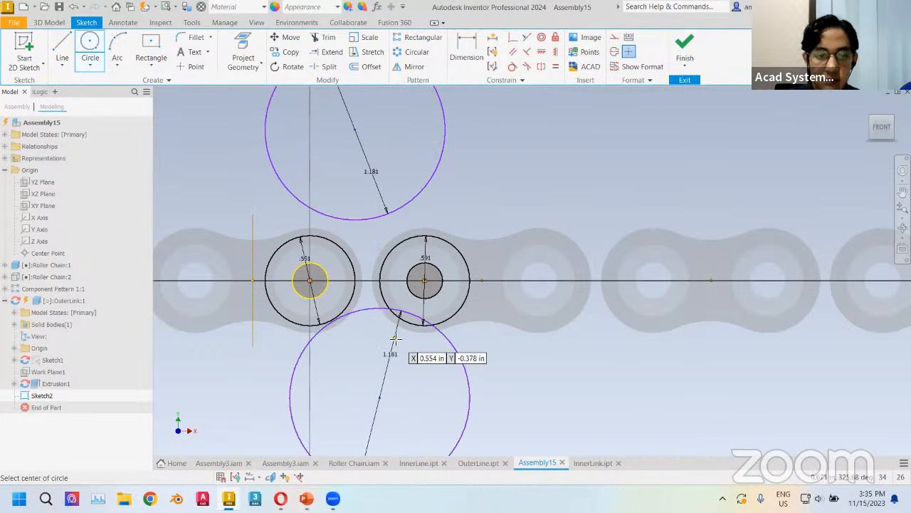
# Make the upper and lower 30 mm circles tangent to both 15 mm circles around the pins
pyautogui.click(513, 67)
pyautogui.click(513, 68)
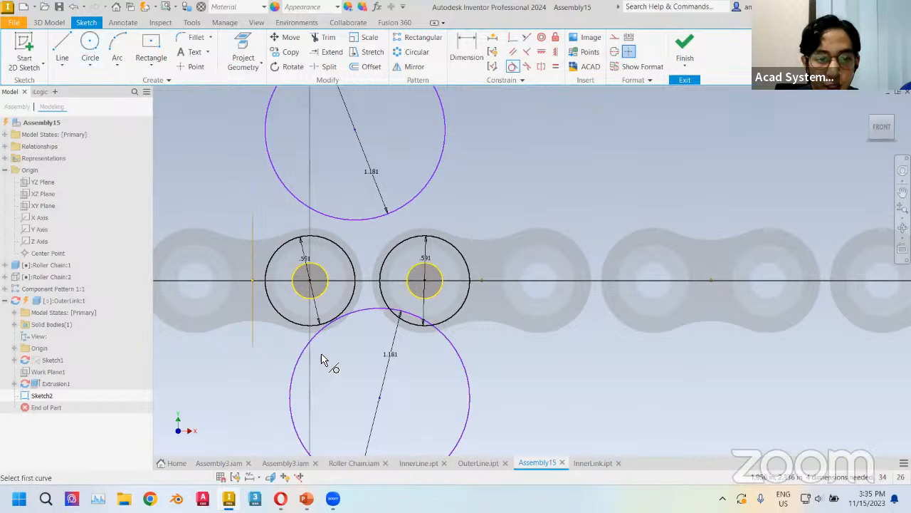
pyautogui.click(355, 324)
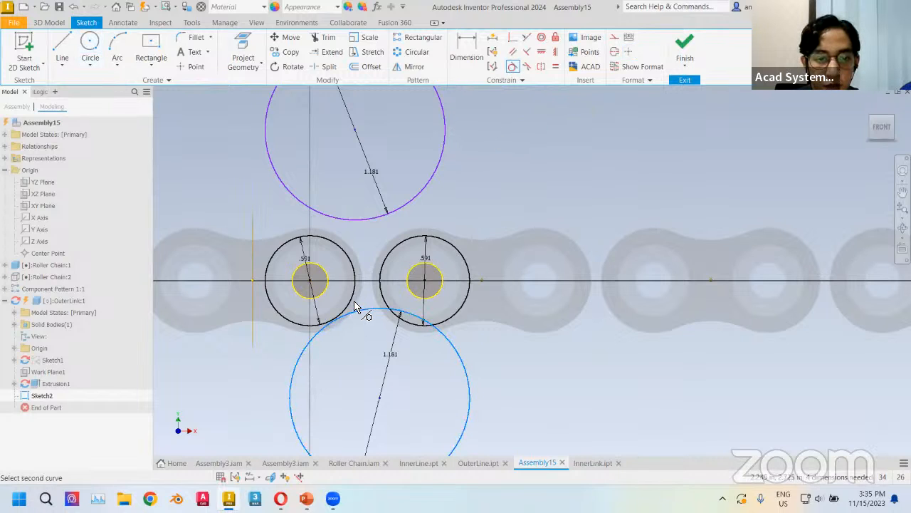
pyautogui.click(356, 308)
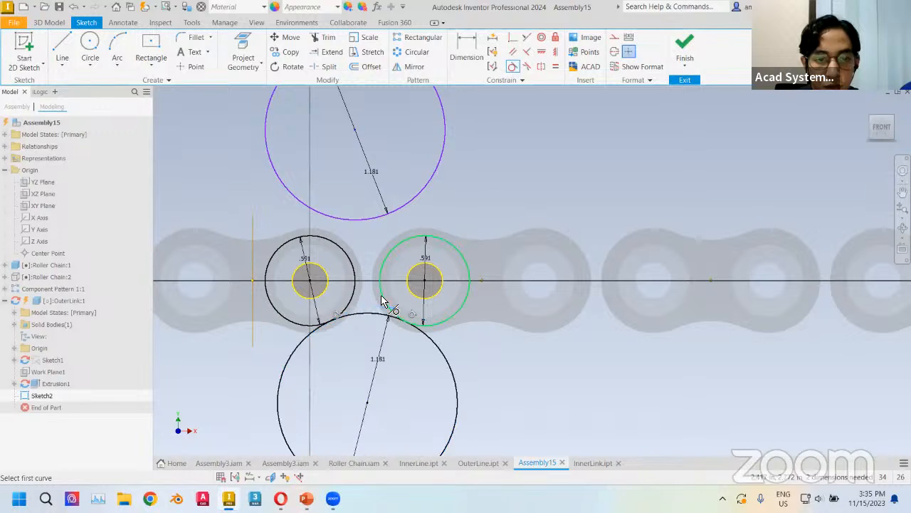
pyautogui.click(340, 219)
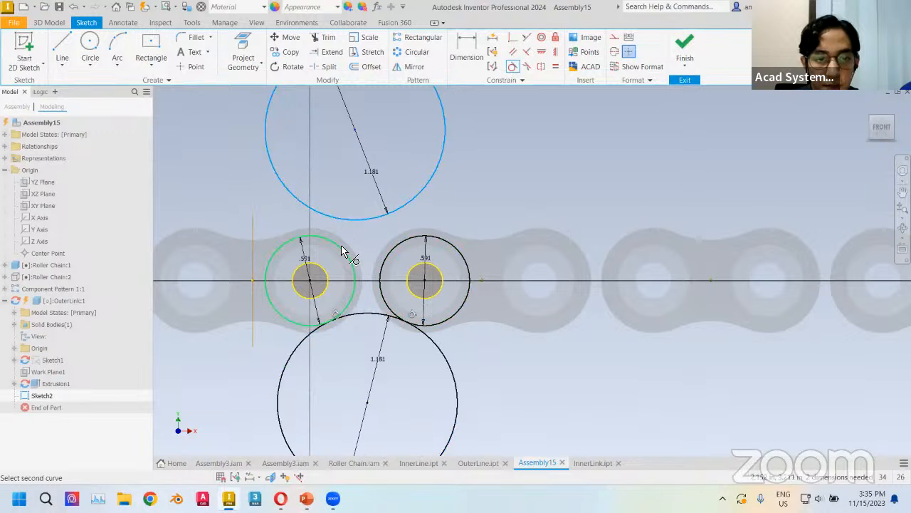
pyautogui.click(342, 254)
pyautogui.click(366, 240)
pyautogui.click(385, 264)
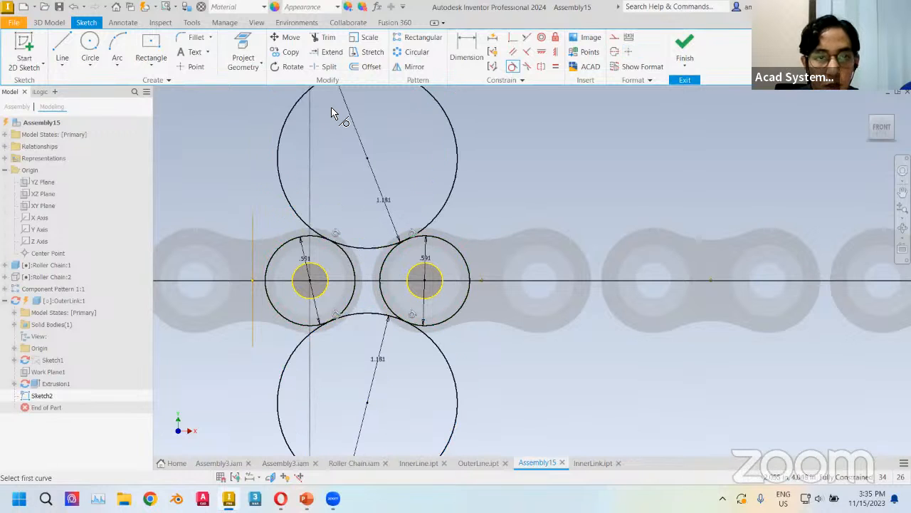
# Trim the outer portions of the 30 mm circles and the inner arcs of the 15 mm circles to leave a closed link outline
pyautogui.click(327, 39)
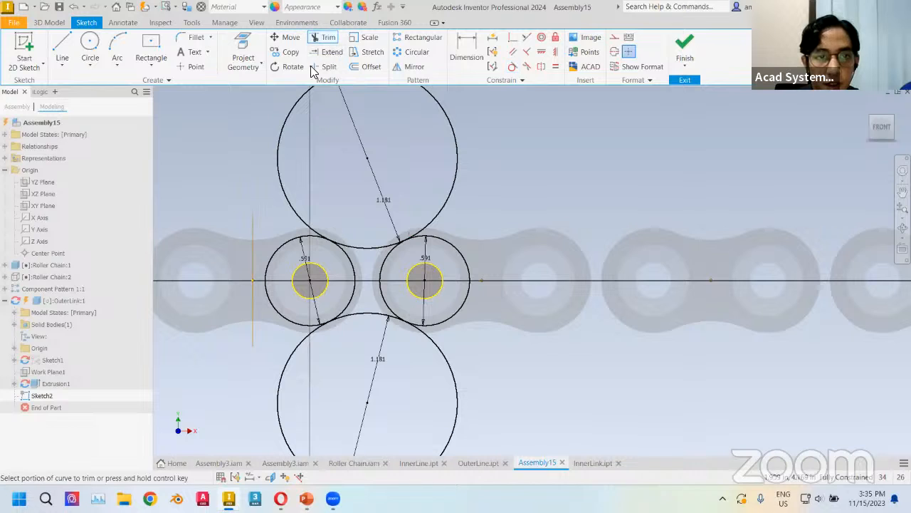
pyautogui.click(286, 137)
pyautogui.click(275, 419)
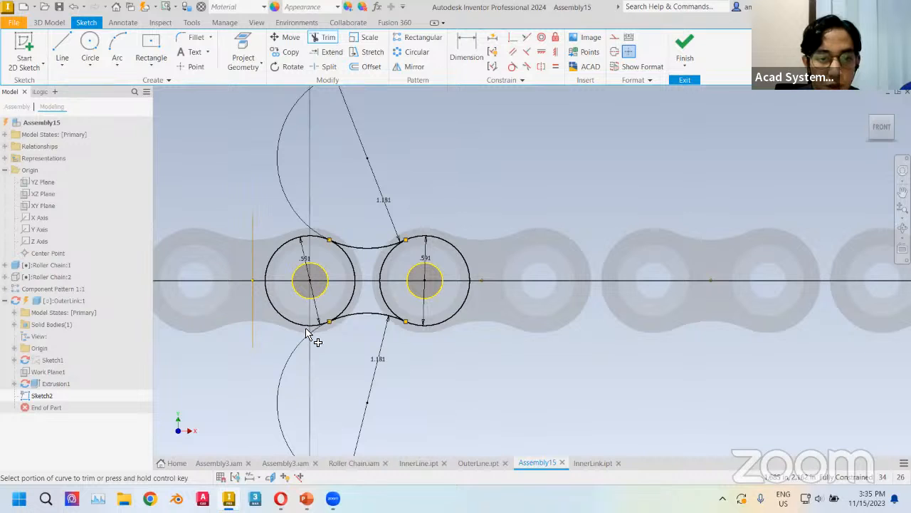
pyautogui.click(353, 262)
pyautogui.click(385, 261)
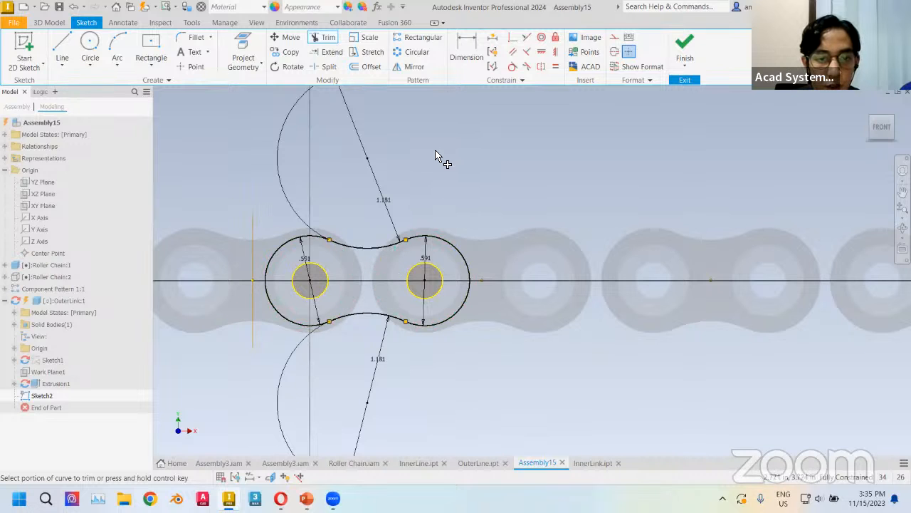
# Extrude the link outline, including both pin regions, 2.4 mm outward from the pin ends and join it to the pins
pyautogui.moveTo(436, 156); pyautogui.dragTo(468, 164, button='middle')
pyautogui.click(45, 23)
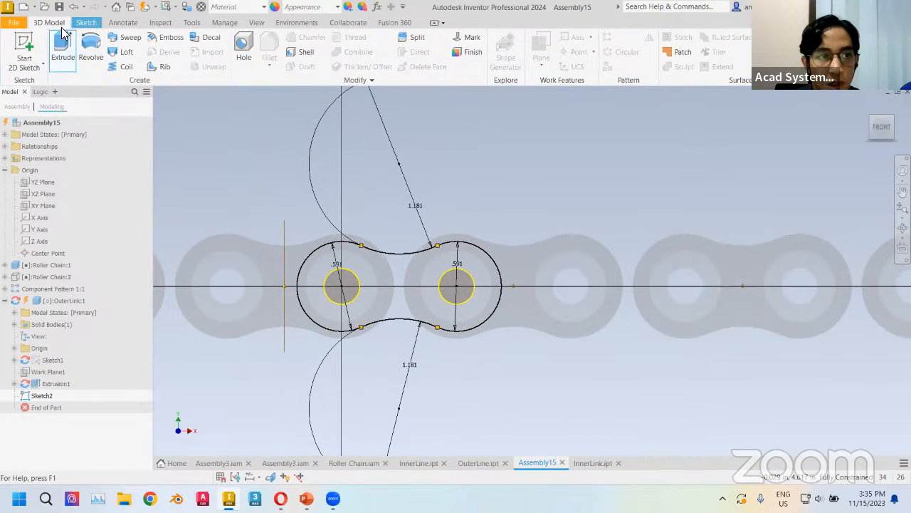
pyautogui.click(62, 49)
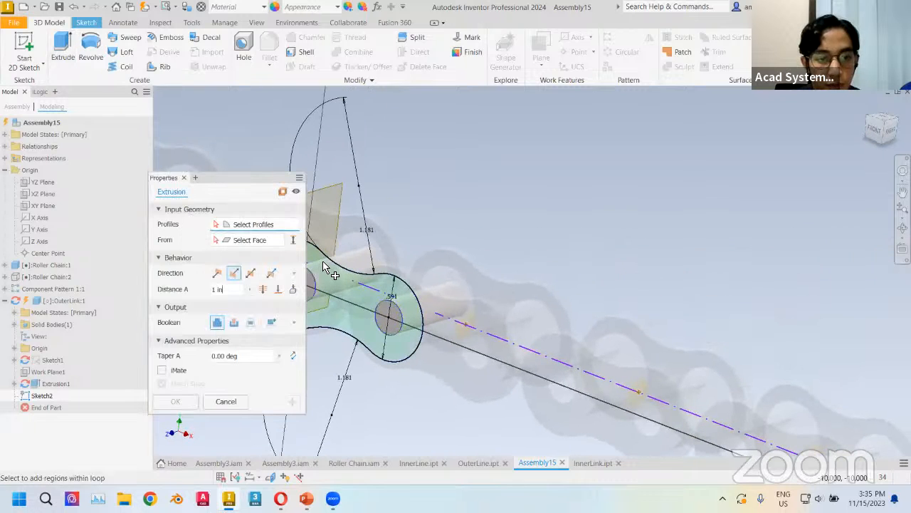
pyautogui.moveTo(363, 138); pyautogui.dragTo(449, 189, button='middle')
pyautogui.click(391, 269)
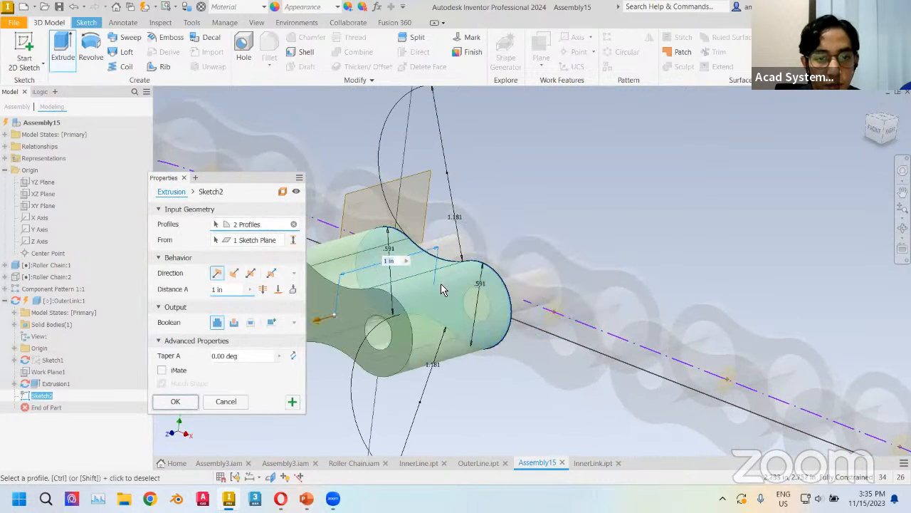
pyautogui.click(478, 305)
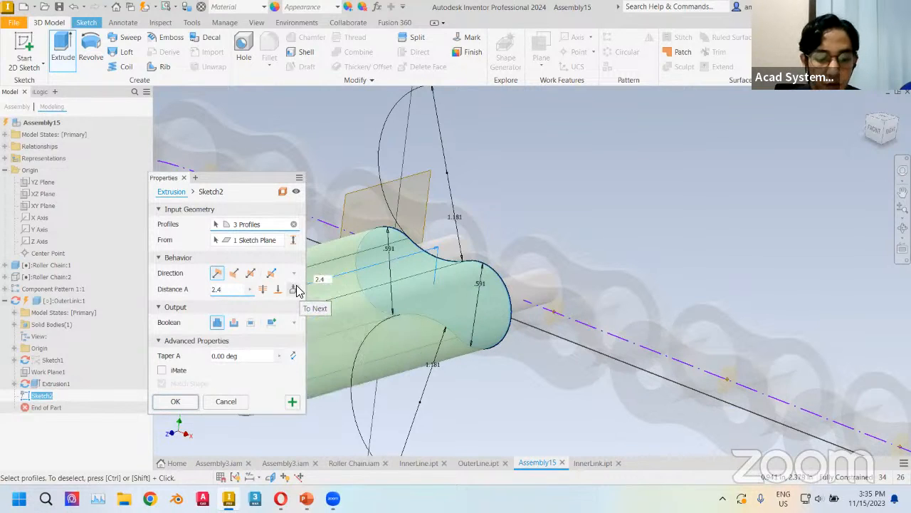
pyautogui.write('mm')
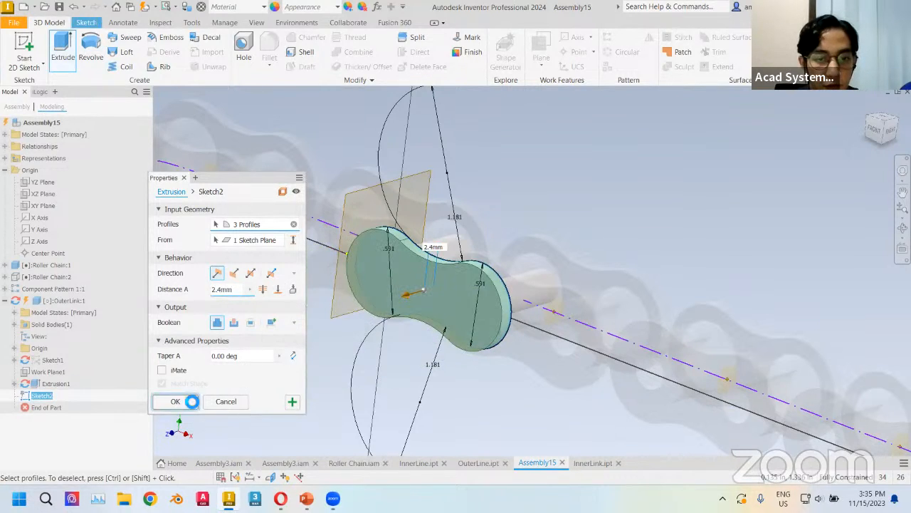
# Start a sketch on the free ends of the outer link's pins and project the existing side plate's face outline and pin circles
pyautogui.keyDown('shift'); pyautogui.moveTo(464, 300); pyautogui.dragTo(361, 311, button='middle'); pyautogui.keyUp('shift')
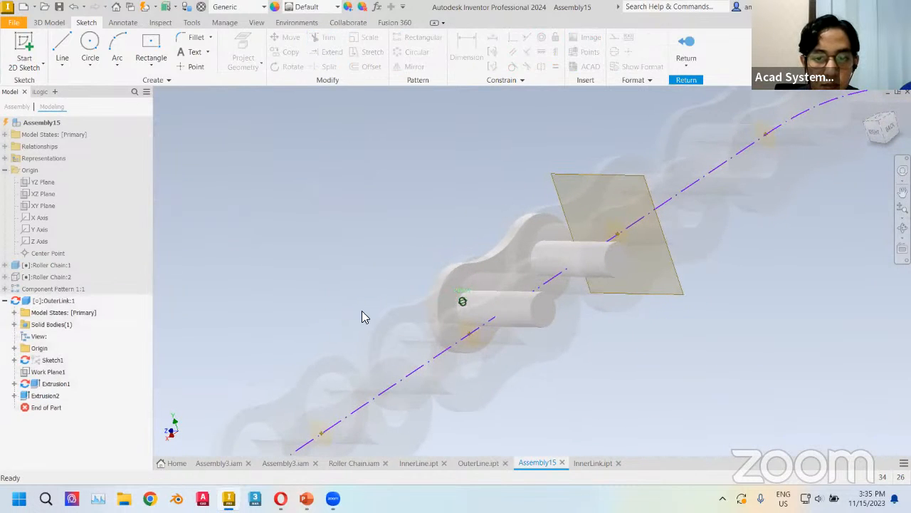
pyautogui.rightClick(546, 311)
pyautogui.click(544, 338)
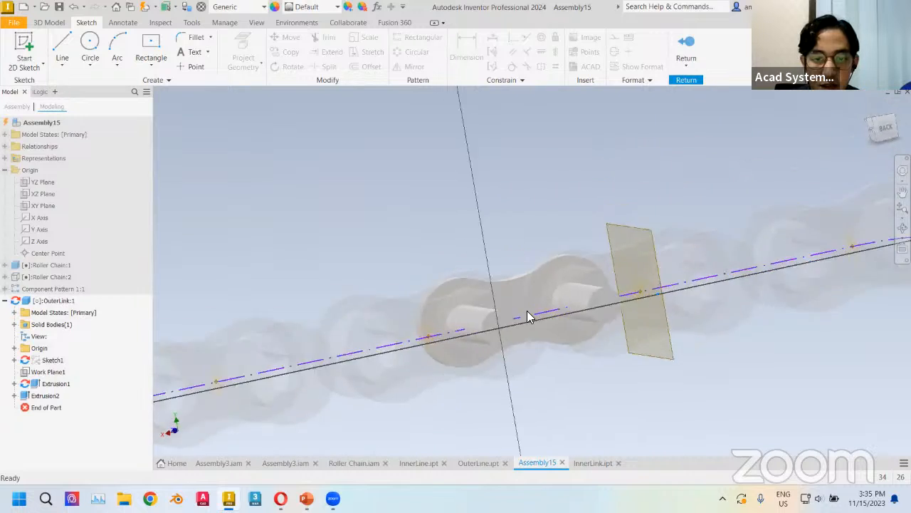
pyautogui.keyDown('shift'); pyautogui.moveTo(455, 202); pyautogui.dragTo(476, 210, button='middle'); pyautogui.keyUp('shift')
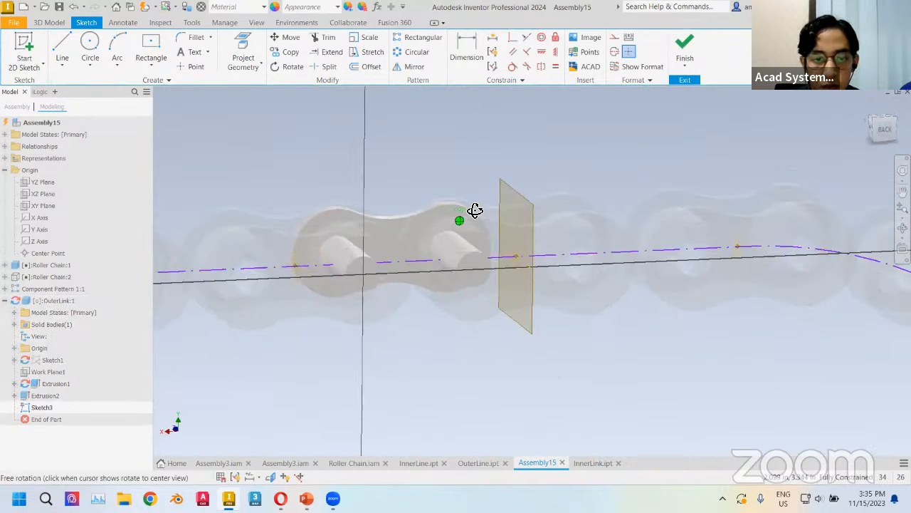
pyautogui.click(243, 50)
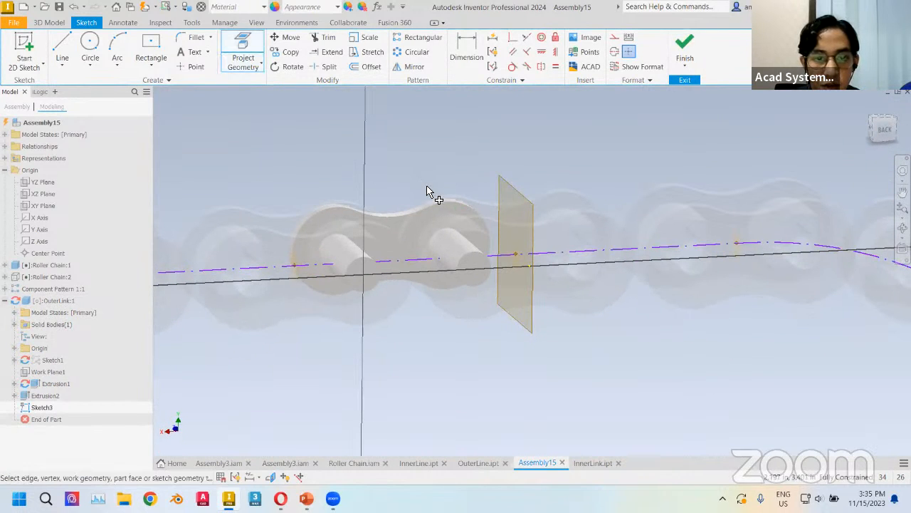
pyautogui.click(395, 226)
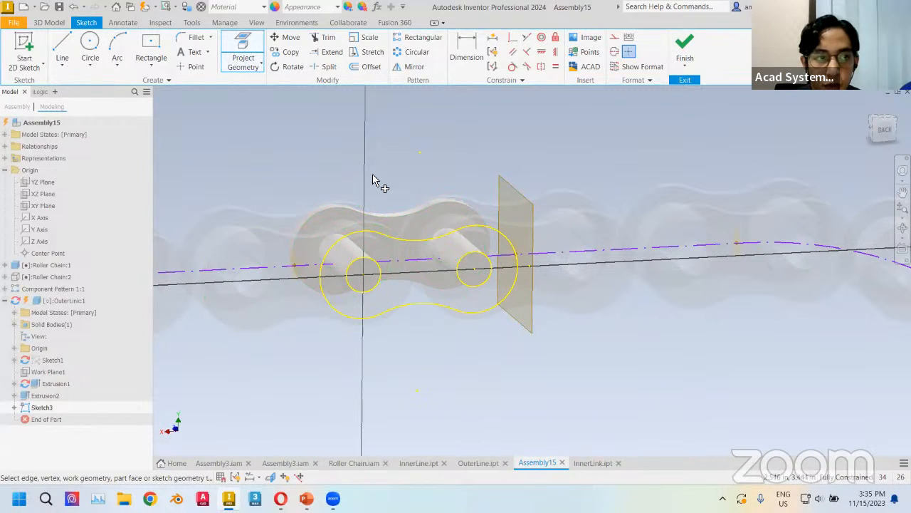
# Extrude the projected link outline, including both pin regions, 2.4 mm outward and join it as the second side plate
pyautogui.click(49, 22)
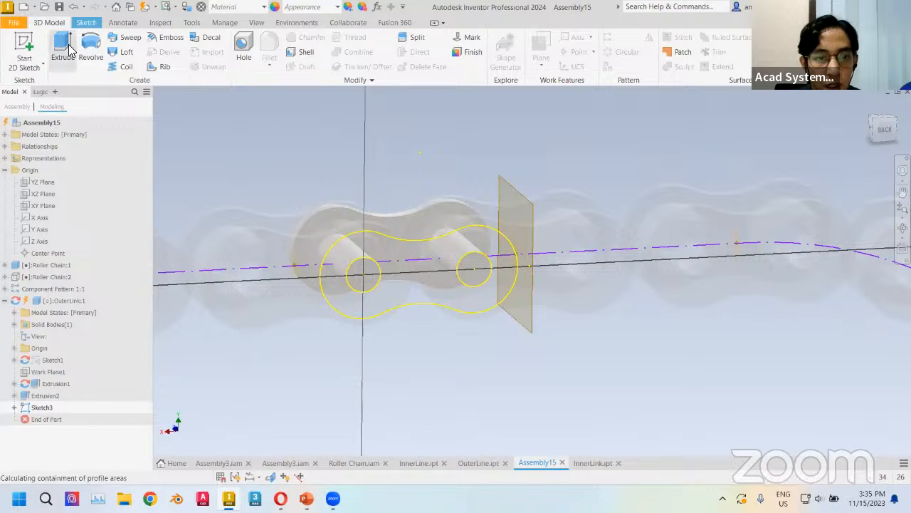
pyautogui.click(62, 43)
pyautogui.click(363, 272)
pyautogui.click(402, 265)
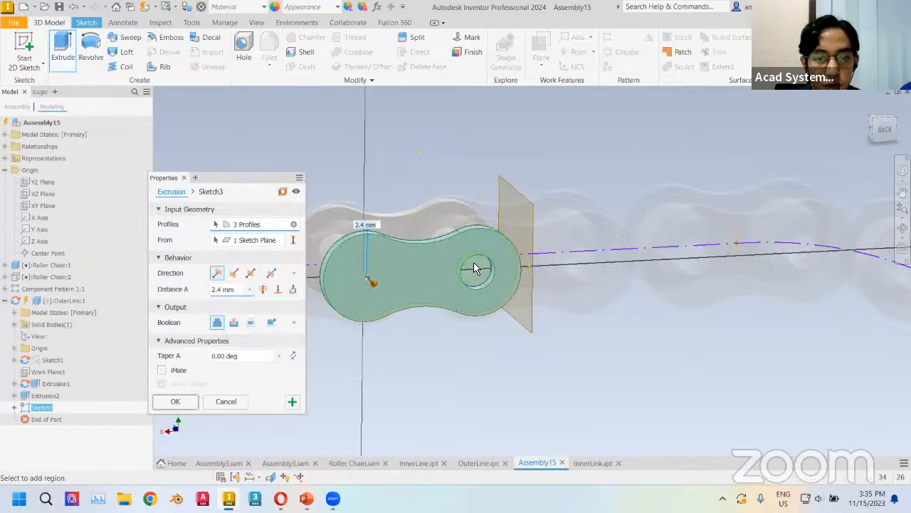
pyautogui.click(469, 267)
pyautogui.moveTo(408, 174); pyautogui.dragTo(461, 173, button='middle')
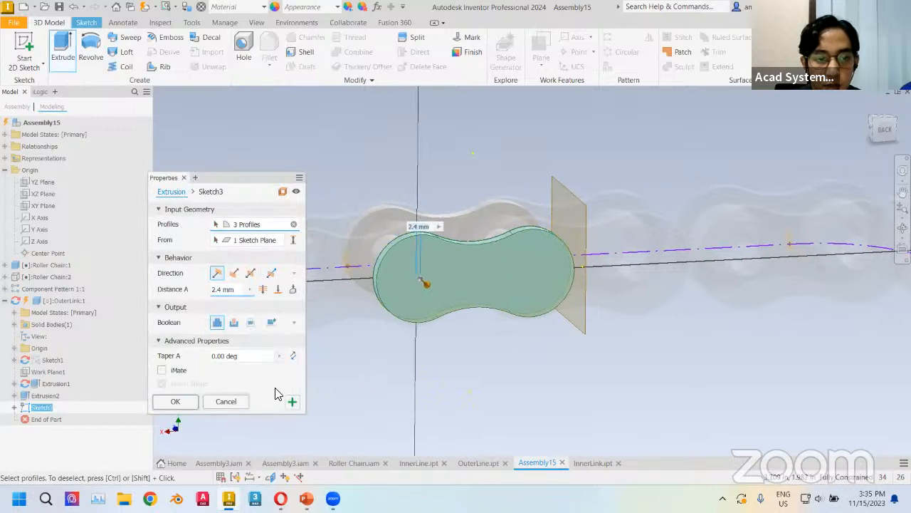
pyautogui.click(176, 401)
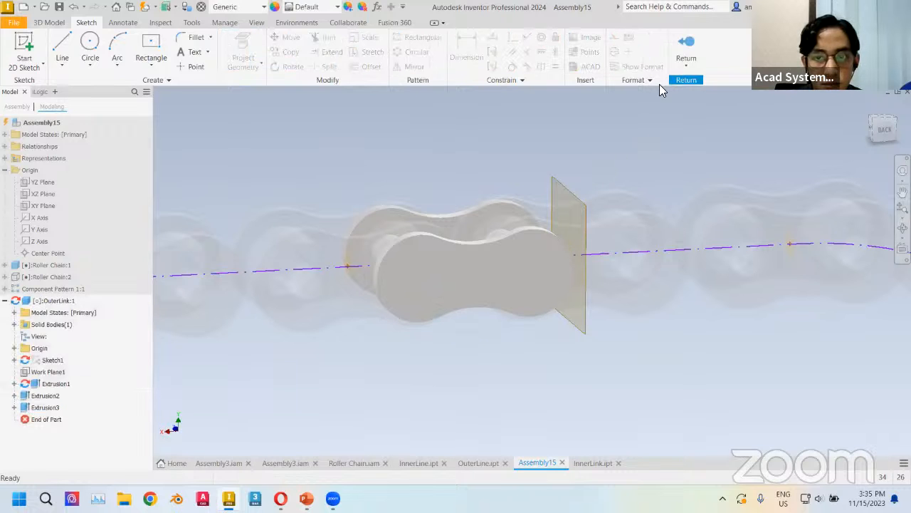
# Return to the chain assembly and open the outer link part in its own document
pyautogui.click(686, 47)
pyautogui.keyDown('shift'); pyautogui.moveTo(415, 344); pyautogui.dragTo(356, 320, button='middle'); pyautogui.keyUp('shift')
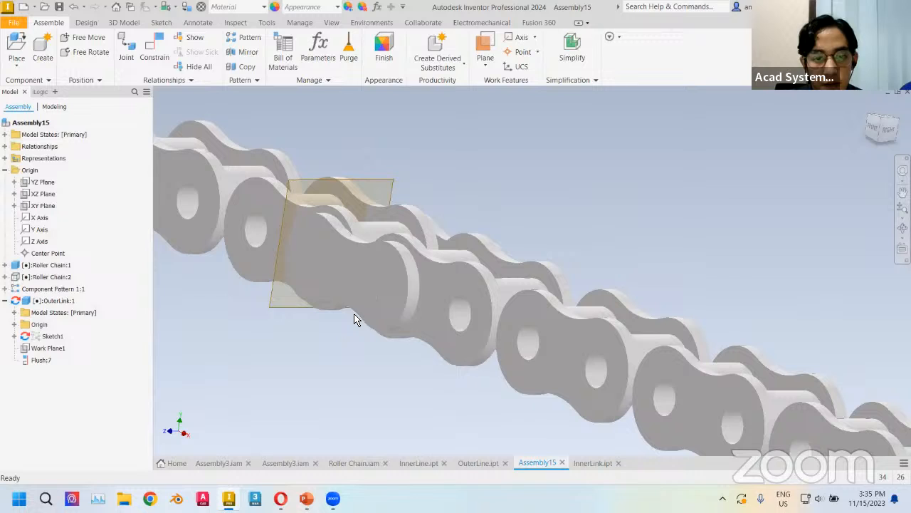
pyautogui.rightClick(368, 280)
pyautogui.click(373, 109)
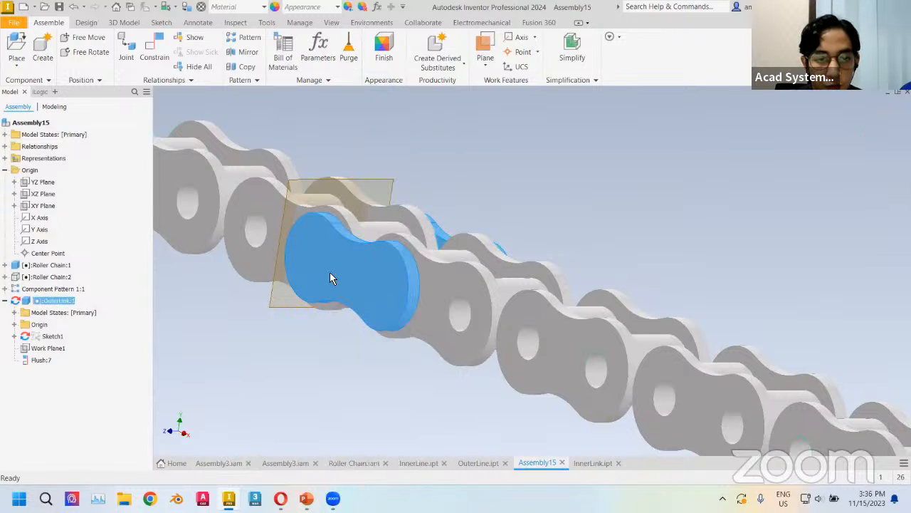
pyautogui.click(596, 463)
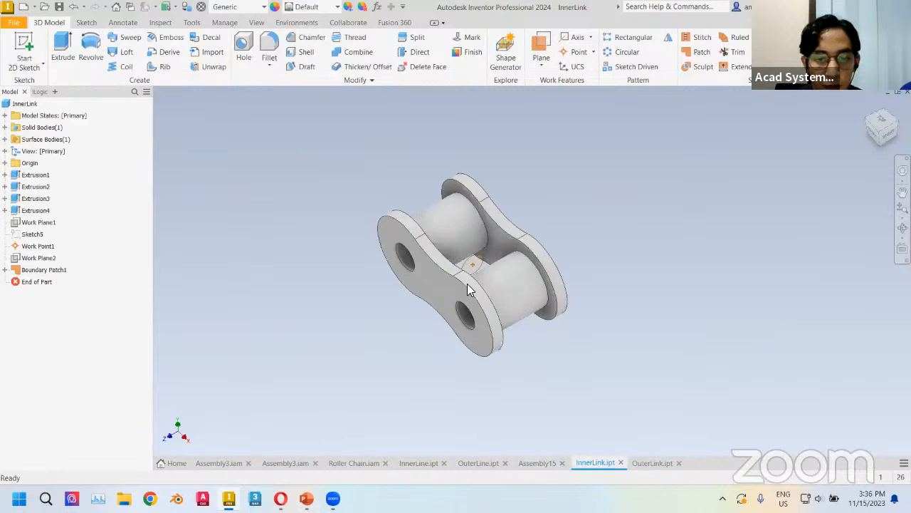
pyautogui.click(537, 462)
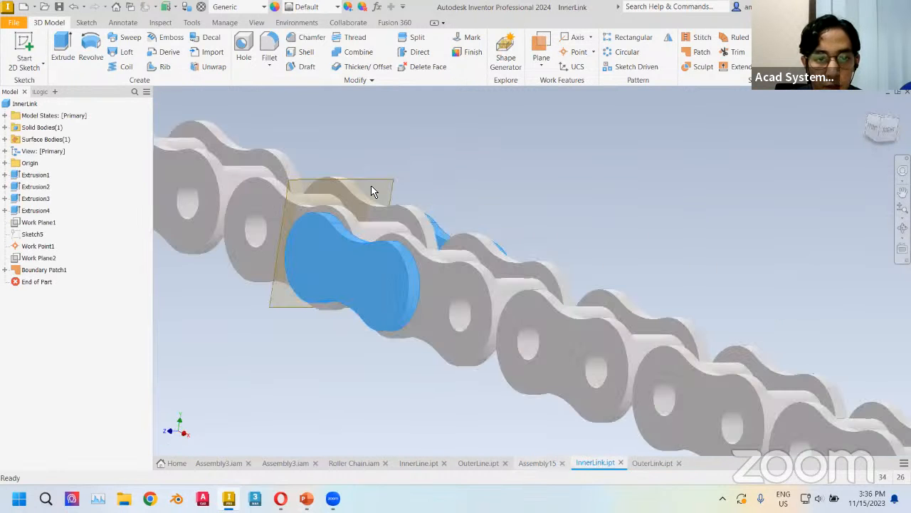
pyautogui.rightClick(347, 251)
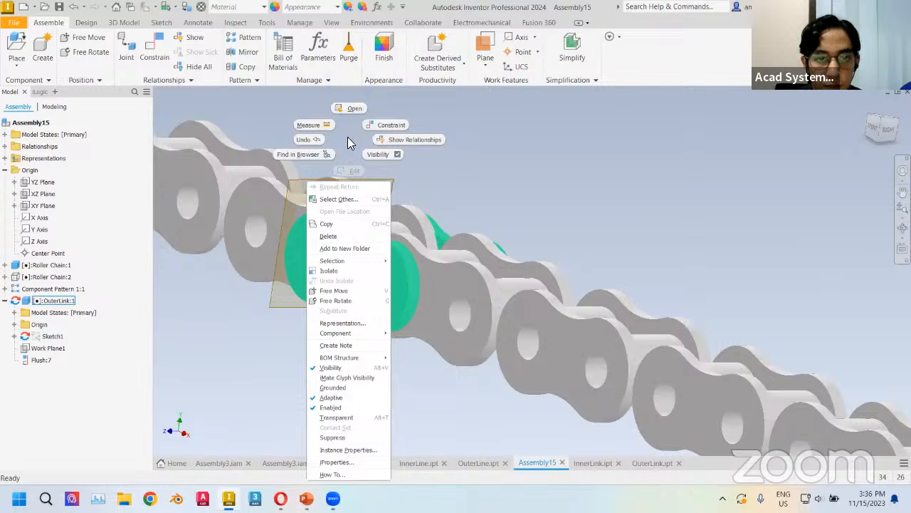
pyautogui.click(316, 272)
pyautogui.click(645, 462)
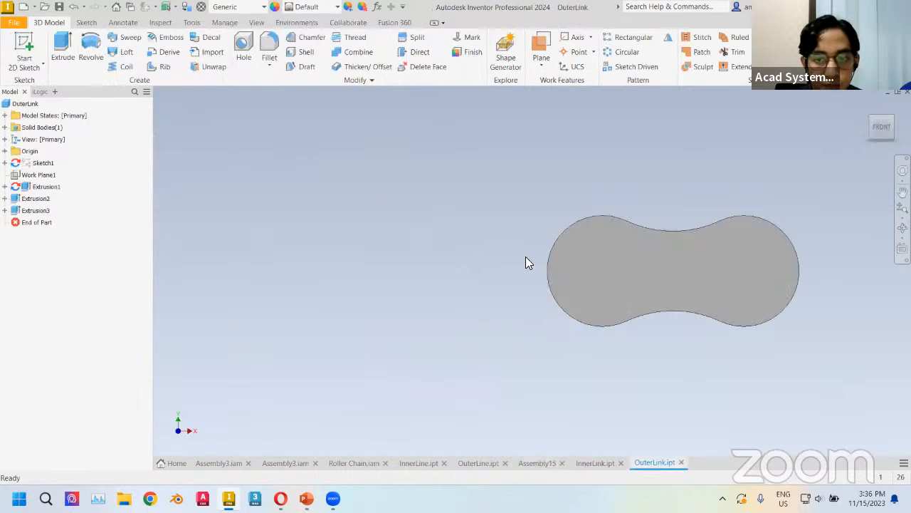
# Start a sketch on the outer face of the front side plate and project both pin circles onto it
pyautogui.keyDown('shift'); pyautogui.moveTo(372, 283); pyautogui.dragTo(465, 297, button='middle'); pyautogui.keyUp('shift')
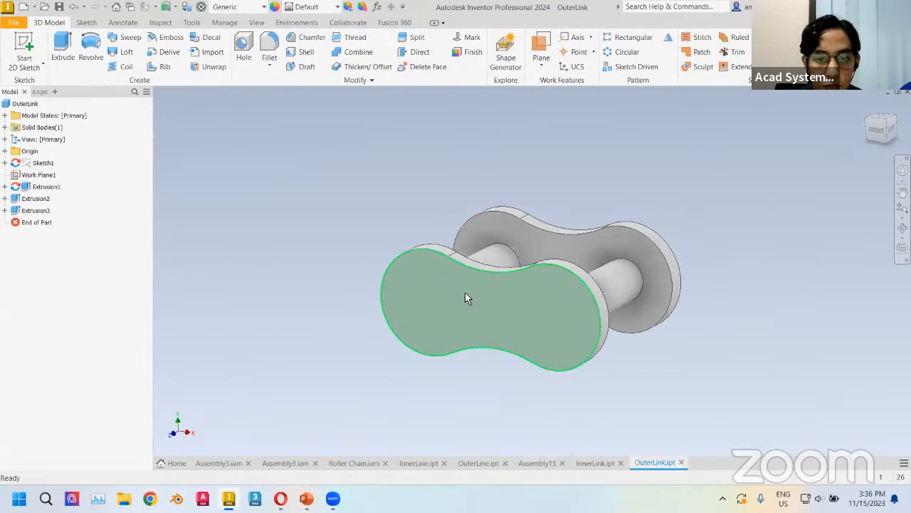
pyautogui.rightClick(476, 300)
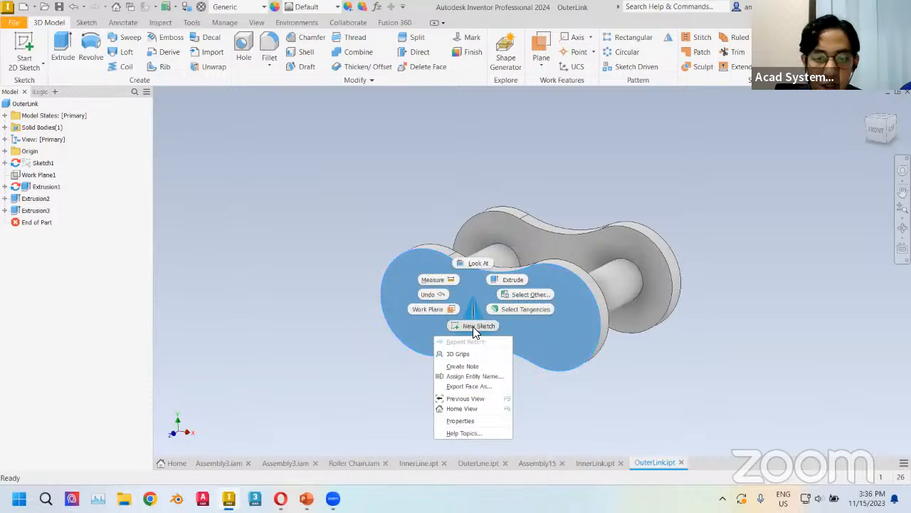
pyautogui.click(473, 327)
pyautogui.moveTo(486, 253); pyautogui.dragTo(261, 271, button='middle')
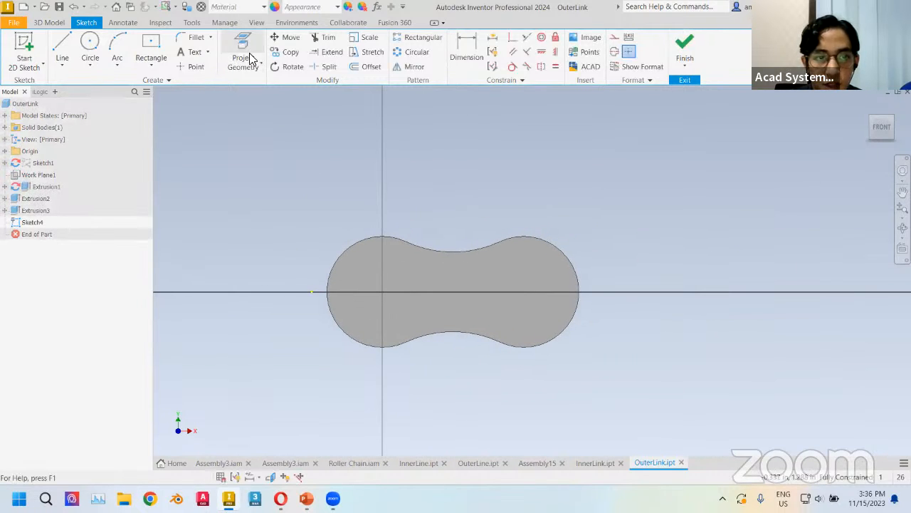
pyautogui.click(246, 57)
pyautogui.keyDown('shift'); pyautogui.moveTo(525, 207); pyautogui.dragTo(506, 210, button='middle'); pyautogui.keyUp('shift')
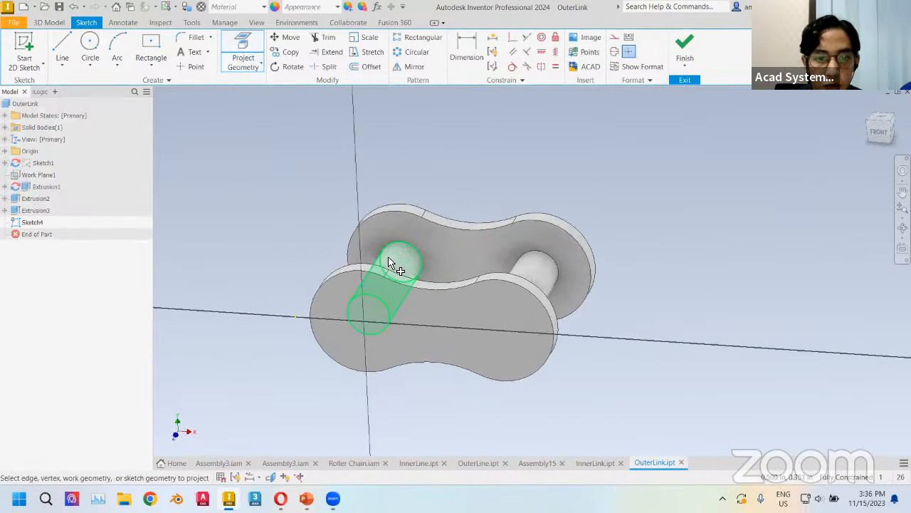
pyautogui.click(376, 302)
pyautogui.click(519, 316)
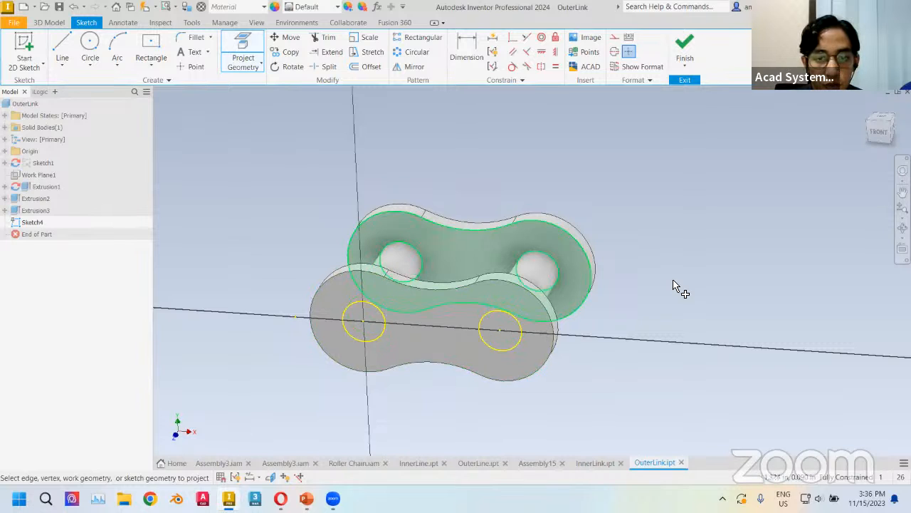
# Extrude both projected pin circles 2 mm outward from the front side plate and join them to the link
pyautogui.click(49, 23)
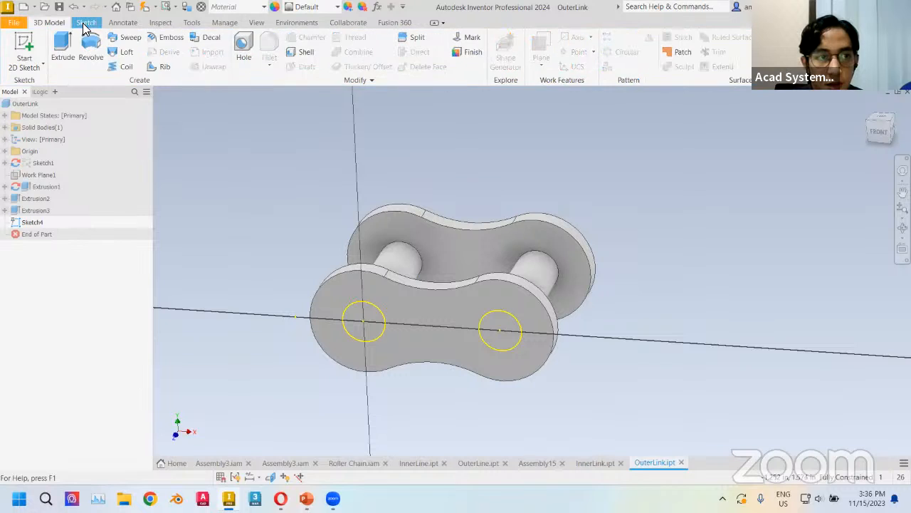
pyautogui.click(63, 49)
pyautogui.click(359, 312)
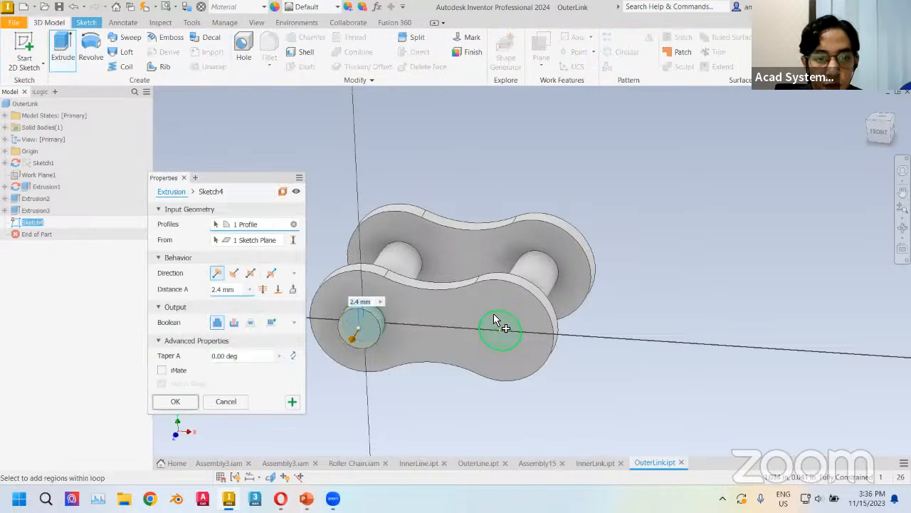
pyautogui.click(496, 314)
pyautogui.click(212, 289)
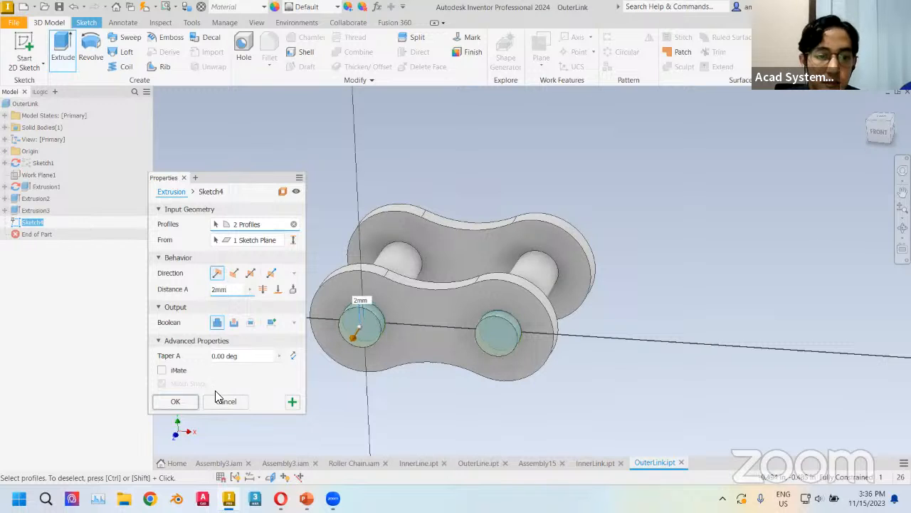
pyautogui.click(175, 401)
# Start a sketch on the outer face of the rear side plate and project both pin circles onto it
pyautogui.keyDown('shift'); pyautogui.moveTo(543, 269); pyautogui.dragTo(440, 295, button='middle'); pyautogui.keyUp('shift')
pyautogui.rightClick(498, 289)
pyautogui.click(498, 320)
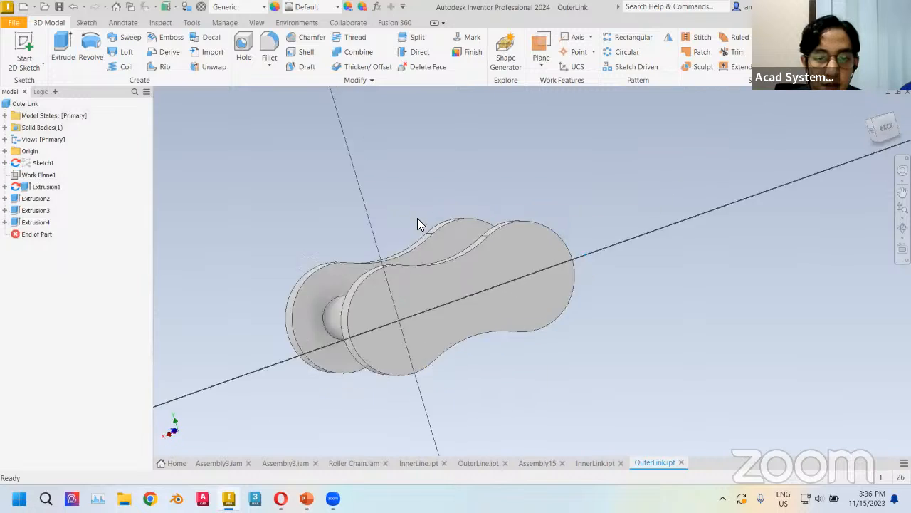
pyautogui.click(245, 51)
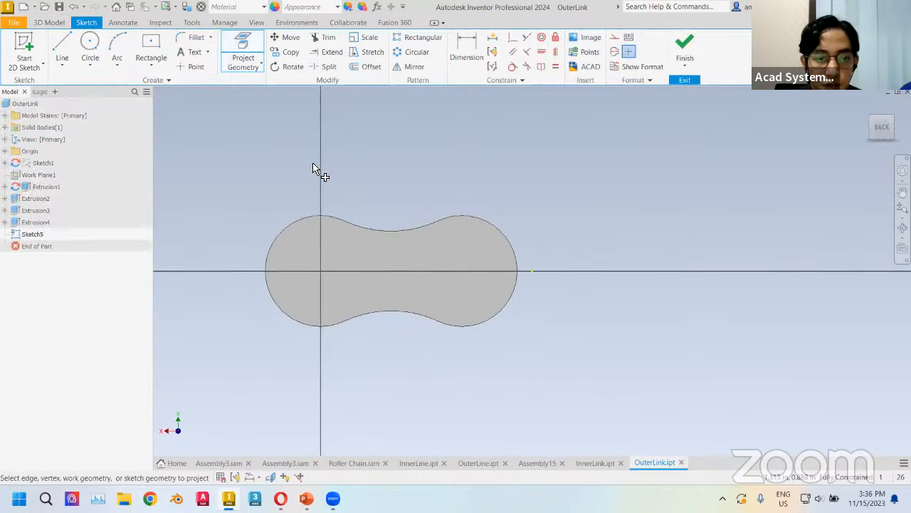
pyautogui.click(336, 258)
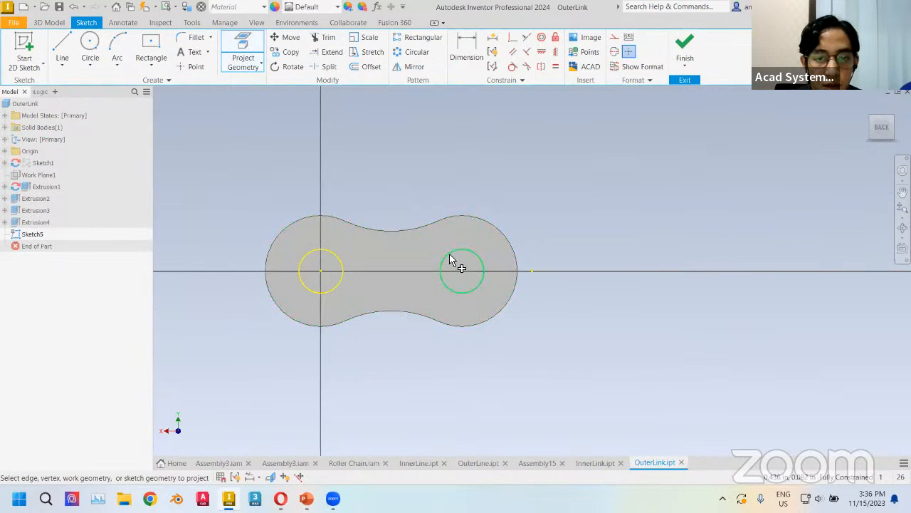
# Extrude both projected pin circles 2 mm outward from the rear side plate and join them to the link
pyautogui.click(49, 21)
pyautogui.click(61, 48)
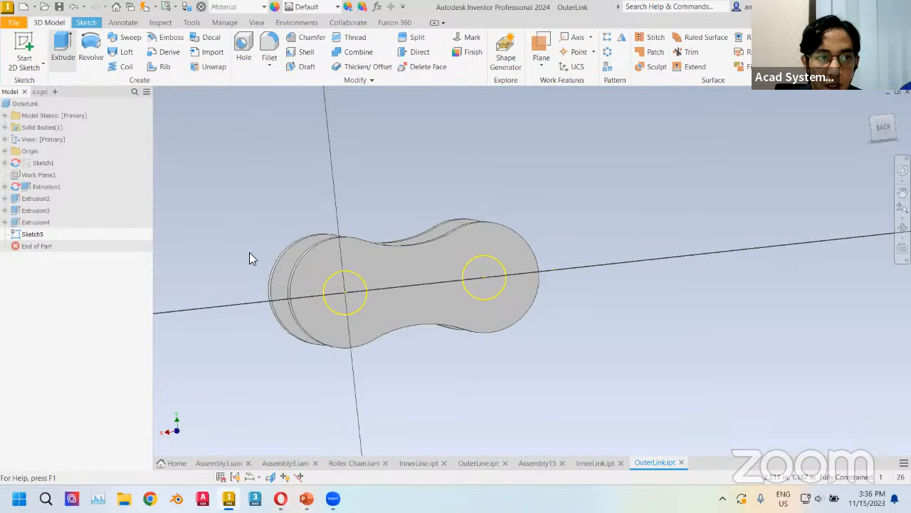
pyautogui.click(464, 325)
pyautogui.click(547, 250)
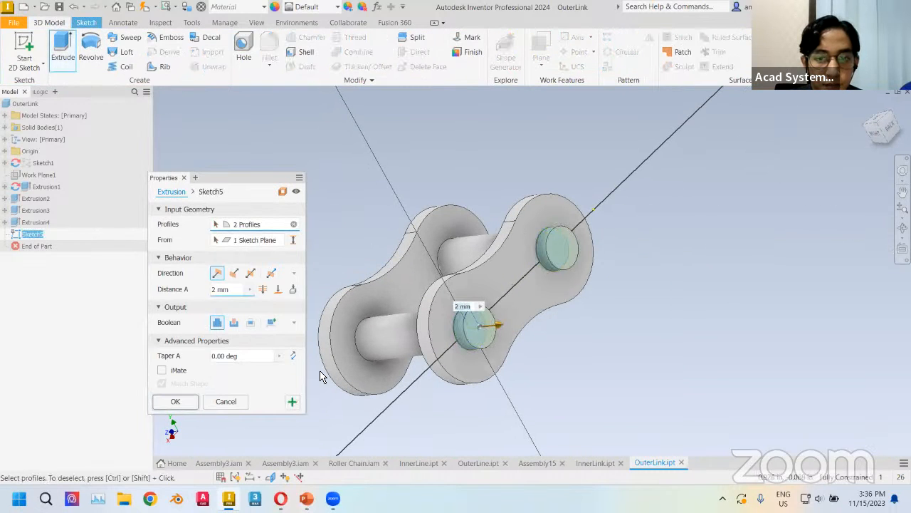
pyautogui.click(175, 402)
pyautogui.moveTo(382, 313)
pyautogui.keyDown('shift'); pyautogui.mouseDown(button='middle')
pyautogui.moveTo(417, 264)
pyautogui.moveTo(474, 254)
pyautogui.moveTo(481, 267)
pyautogui.moveTo(452, 274)
pyautogui.moveTo(425, 307)
pyautogui.mouseUp(button='middle'); pyautogui.keyUp('shift')
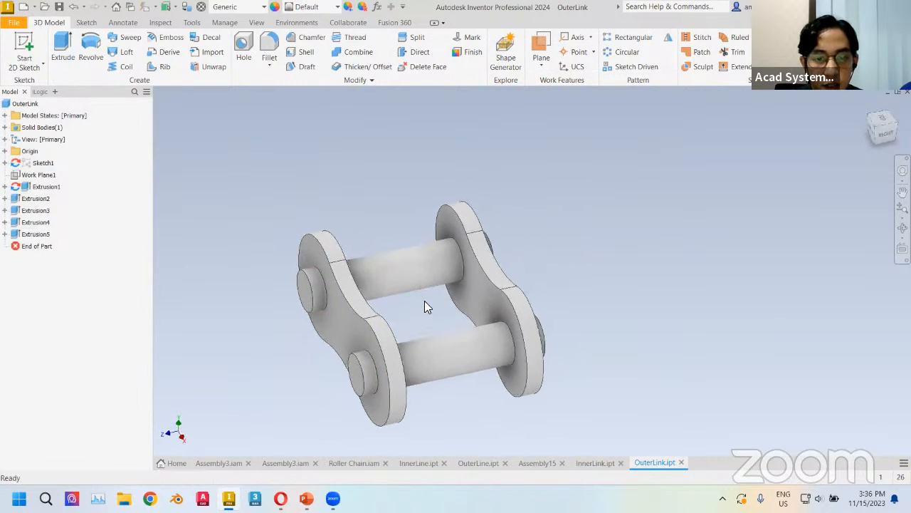
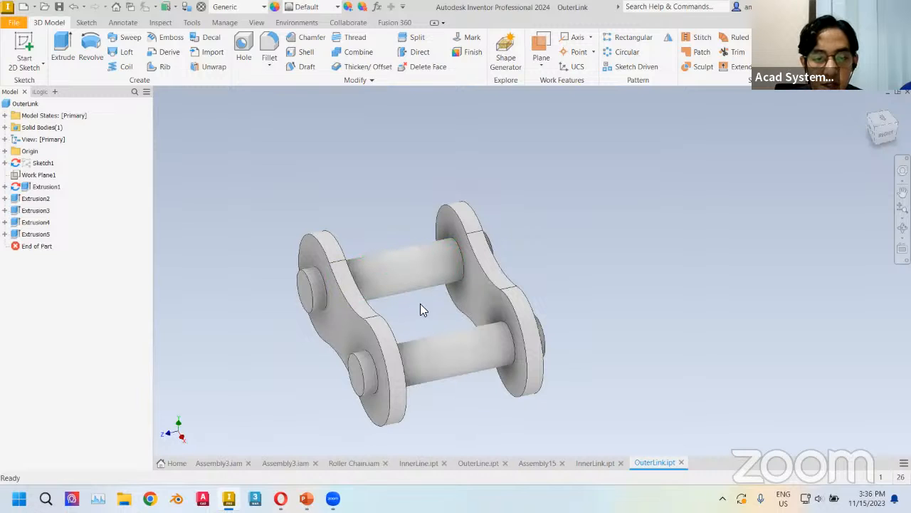
# Create a midplane work plane between the outer faces of the link's two side plates
pyautogui.click(542, 67)
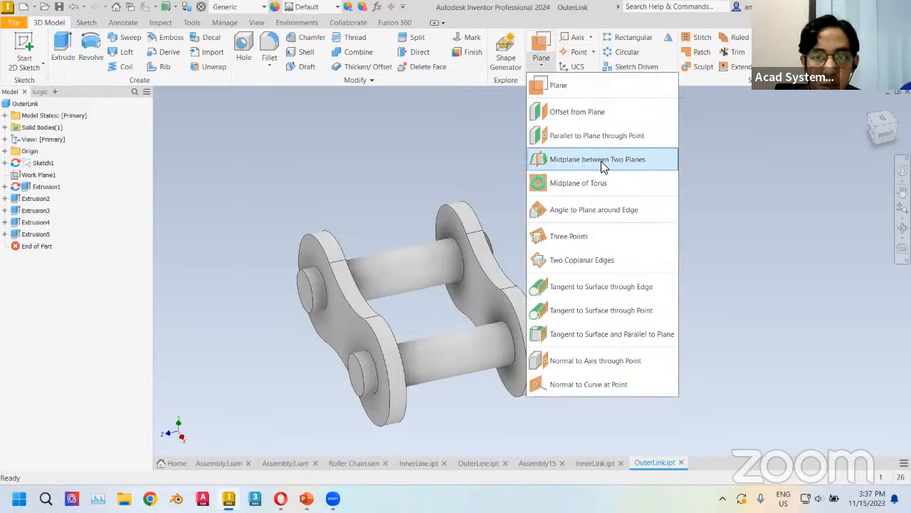
pyautogui.click(583, 164)
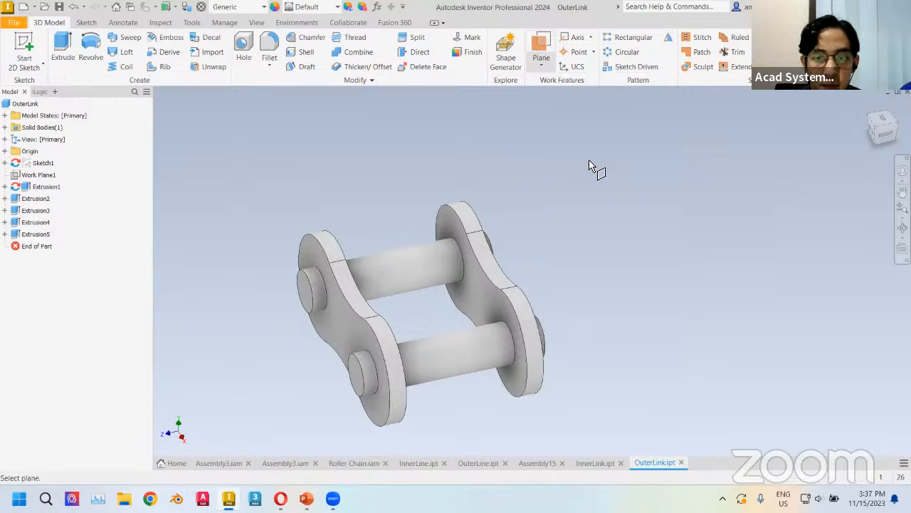
pyautogui.click(339, 318)
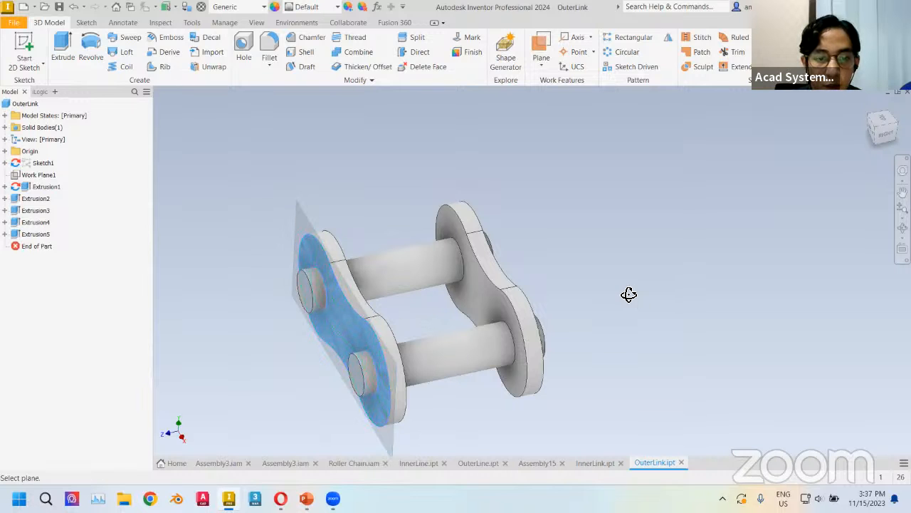
pyautogui.keyDown('shift'); pyautogui.moveTo(628, 294); pyautogui.dragTo(530, 276, button='middle'); pyautogui.keyUp('shift')
pyautogui.click(484, 295)
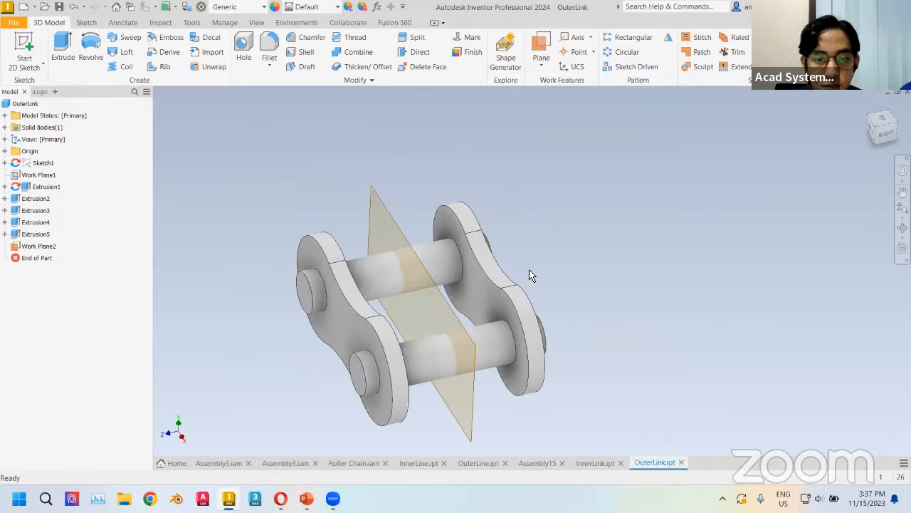
# Sketch a line between the two pin centres on the midplane work plane, with the graphics sliced at the sketch plane
pyautogui.rightClick(383, 211)
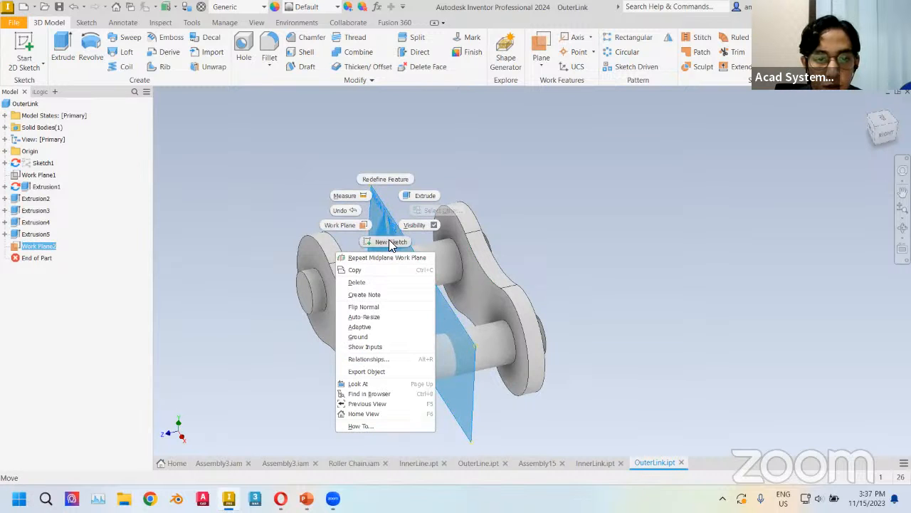
pyautogui.click(388, 242)
pyautogui.moveTo(517, 175); pyautogui.dragTo(268, 204, button='middle')
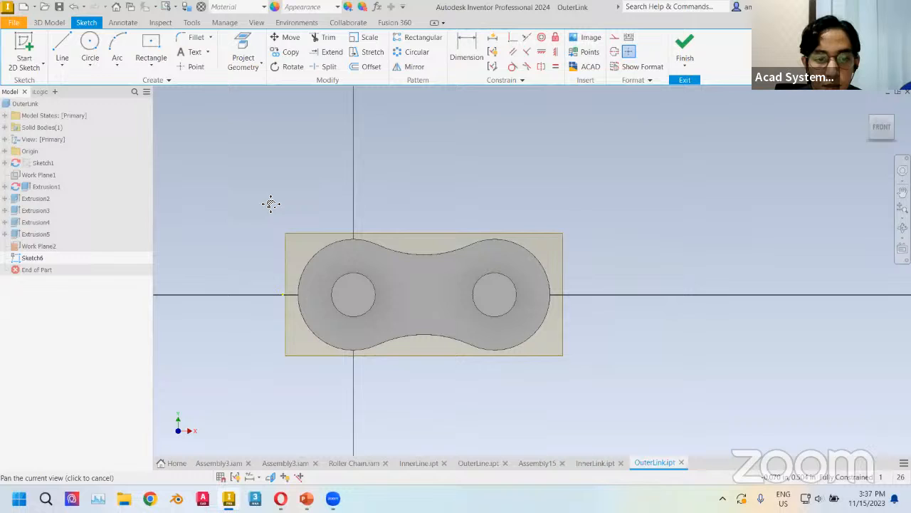
pyautogui.click(271, 477)
pyautogui.moveTo(381, 376)
pyautogui.mouseDown(button='middle')
pyautogui.moveTo(399, 359)
pyautogui.moveTo(373, 320)
pyautogui.mouseUp(button='middle')
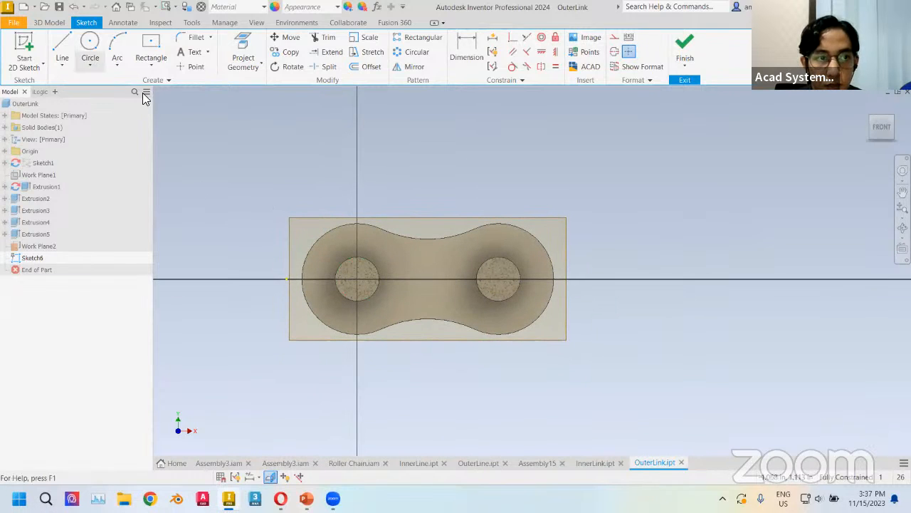
pyautogui.click(62, 46)
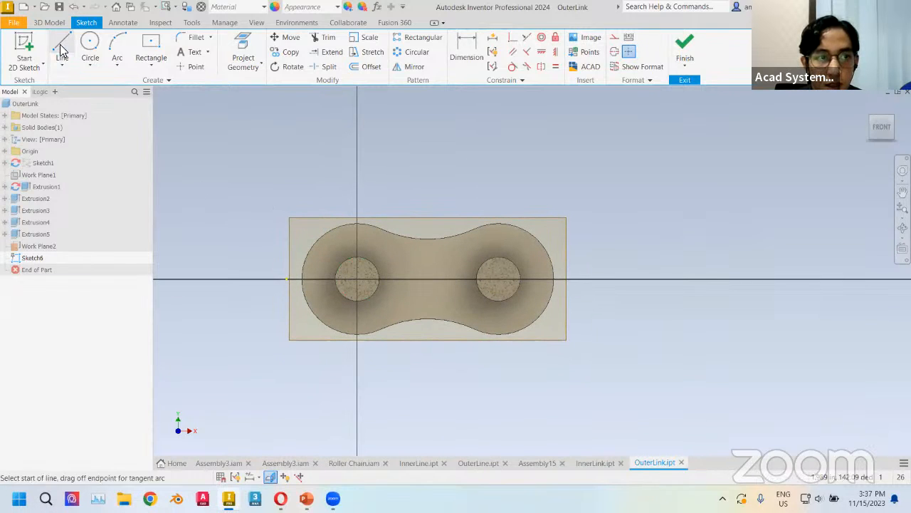
pyautogui.click(357, 279)
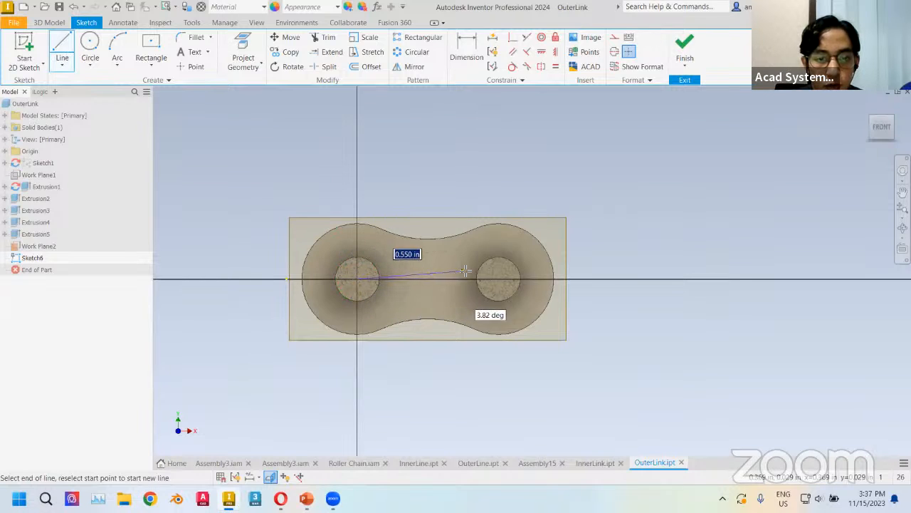
pyautogui.click(499, 280)
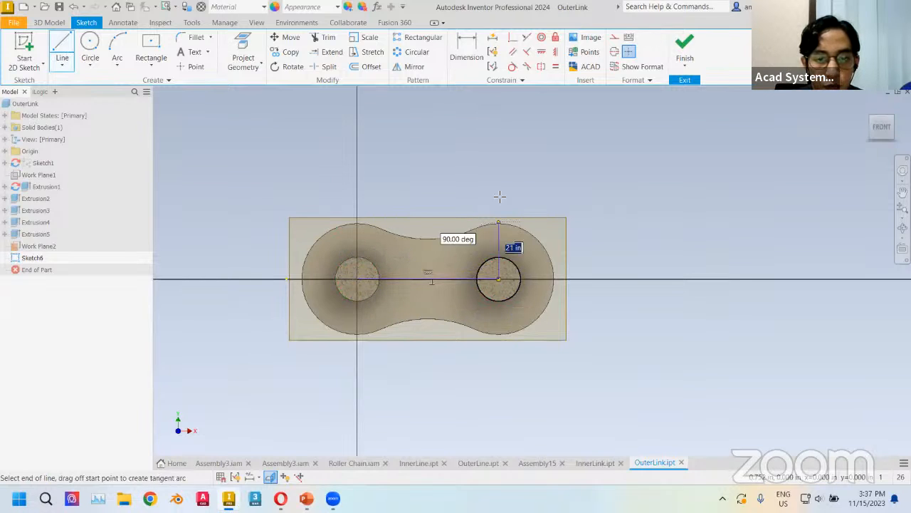
pyautogui.press('Escape')
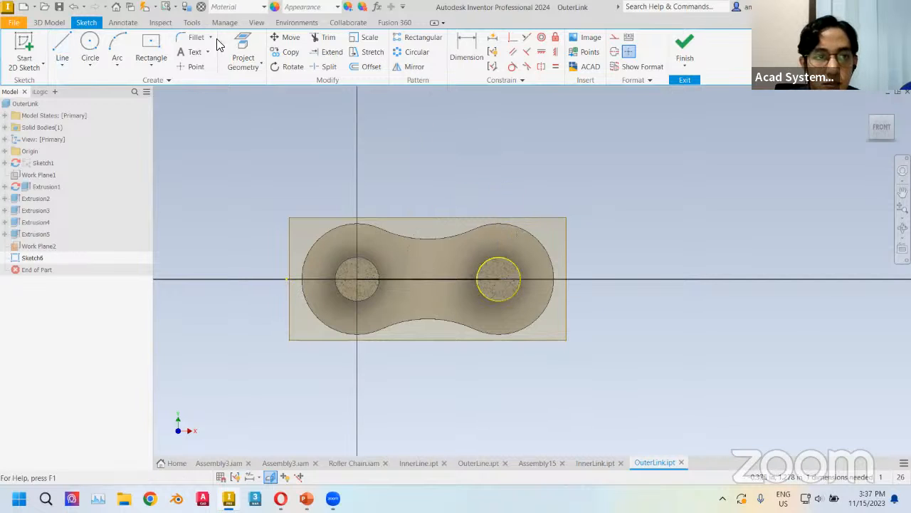
# Place a sketch point at the midpoint of the line, finish the sketch and create a work point on it
pyautogui.click(194, 67)
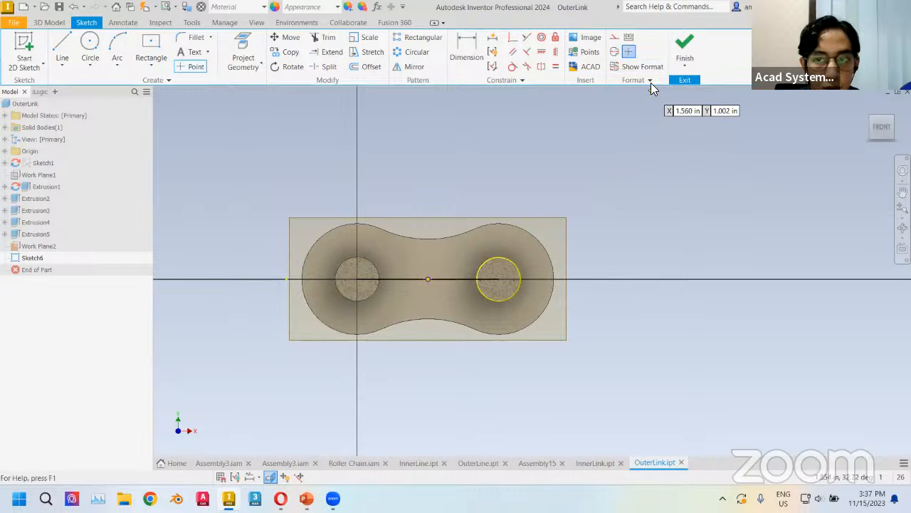
pyautogui.click(685, 47)
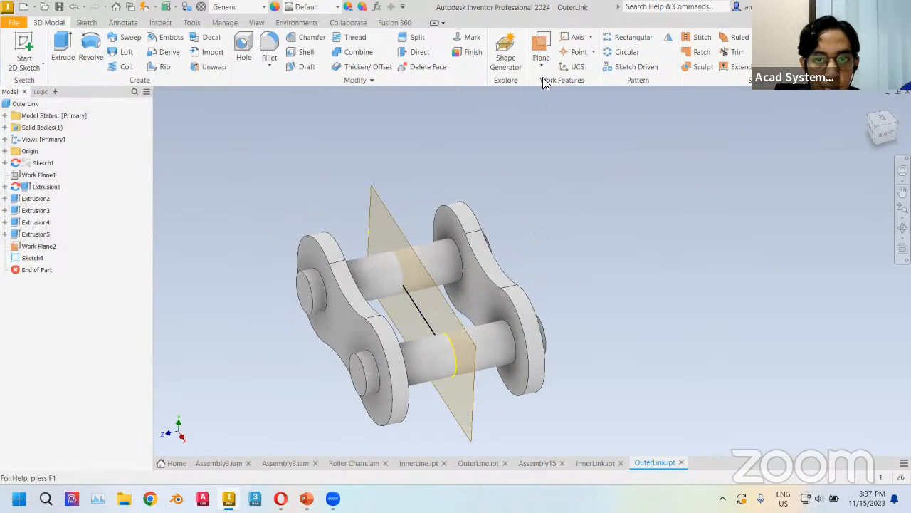
pyautogui.click(573, 53)
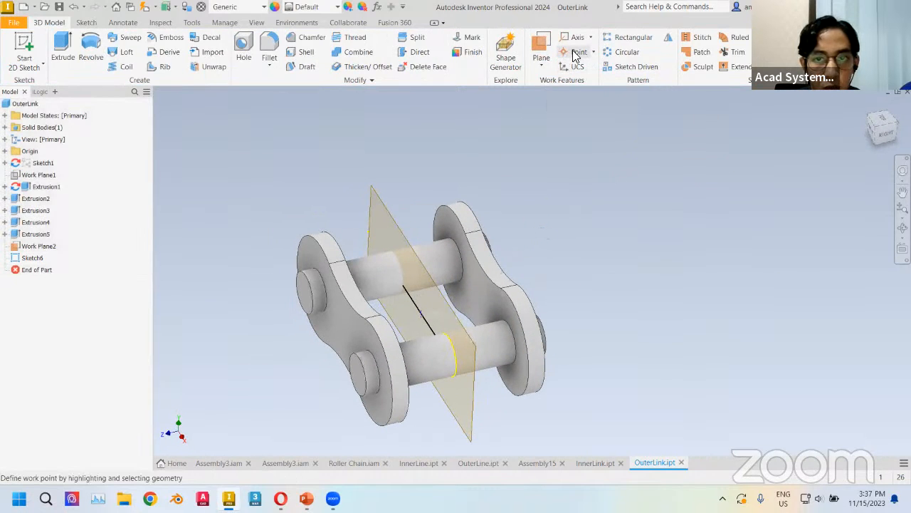
pyautogui.click(422, 315)
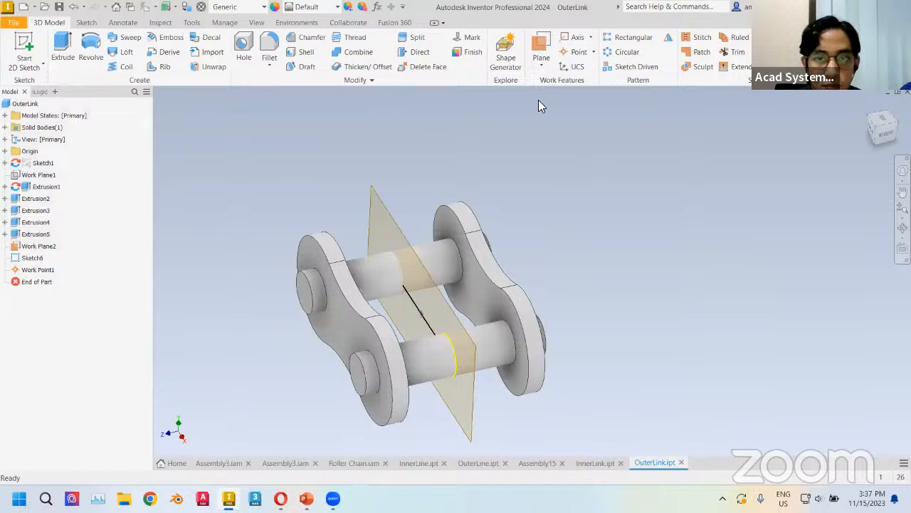
# Create a work plane normal to the sketched centre line through the midpoint work point
pyautogui.click(541, 64)
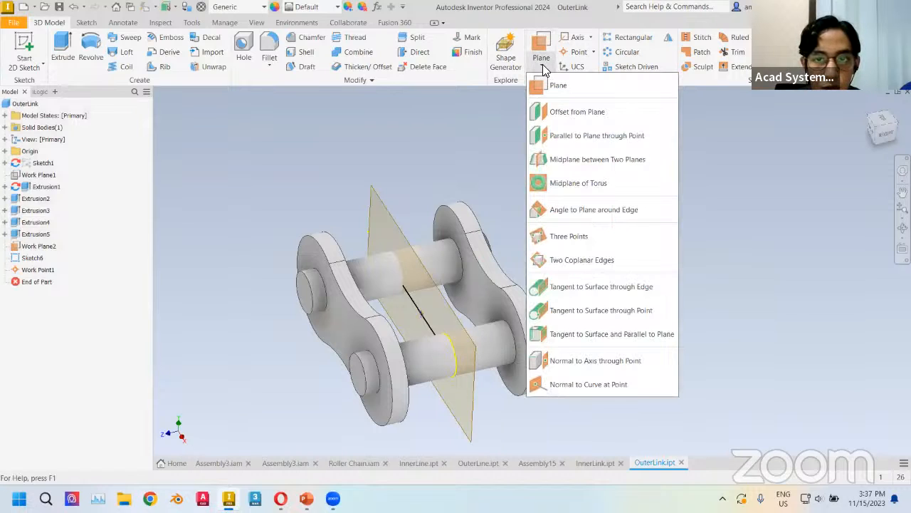
pyautogui.click(575, 361)
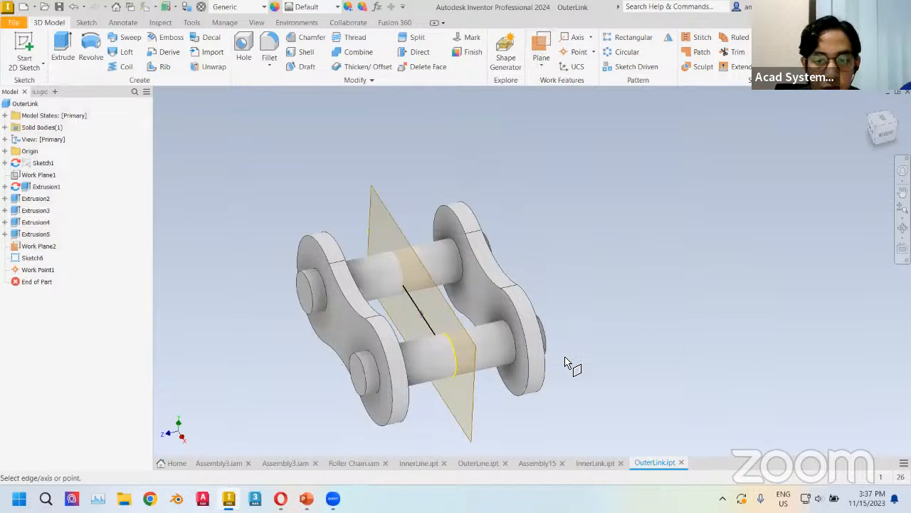
pyautogui.click(423, 317)
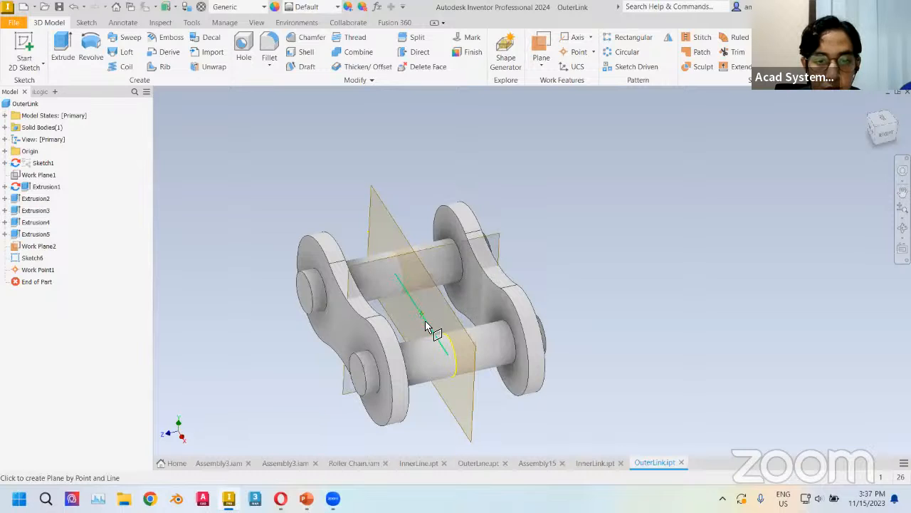
pyautogui.click(425, 322)
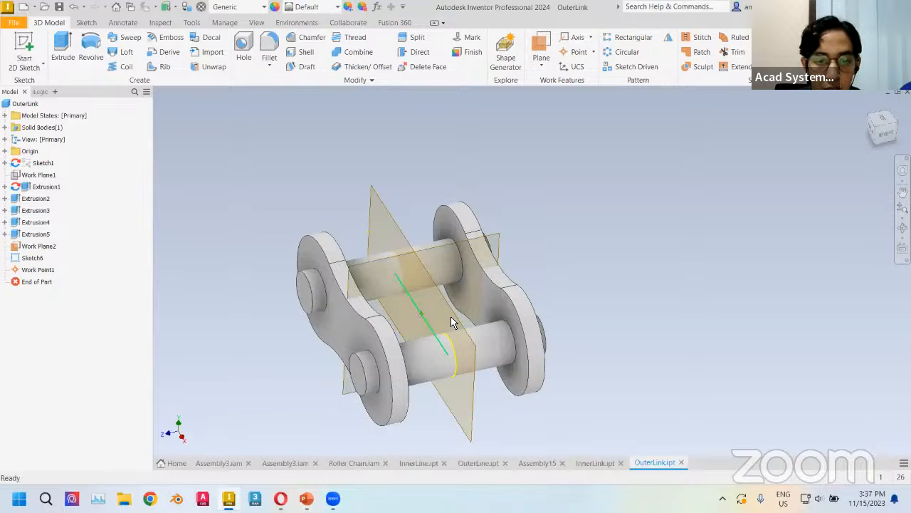
# Start a sketch on the plane normal to the line, slice the graphics and draw a 5 mm circle centred on the origin
pyautogui.rightClick(496, 242)
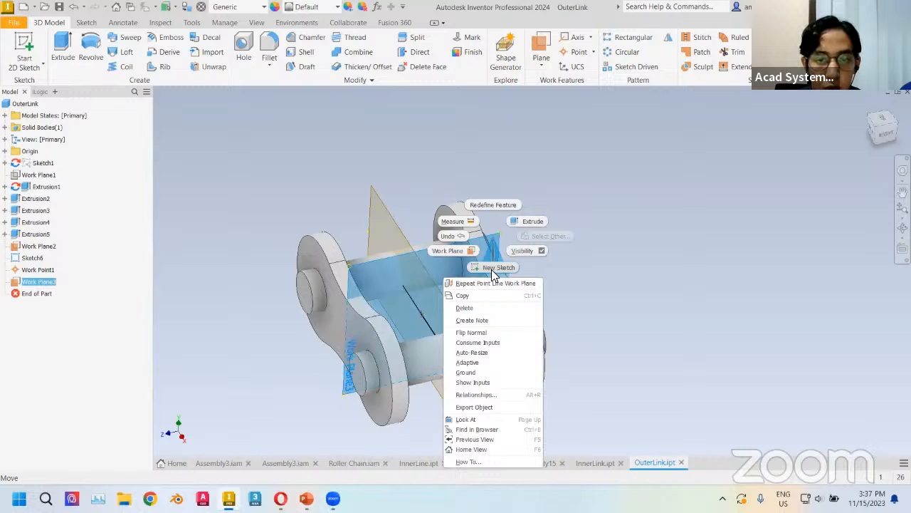
pyautogui.click(492, 269)
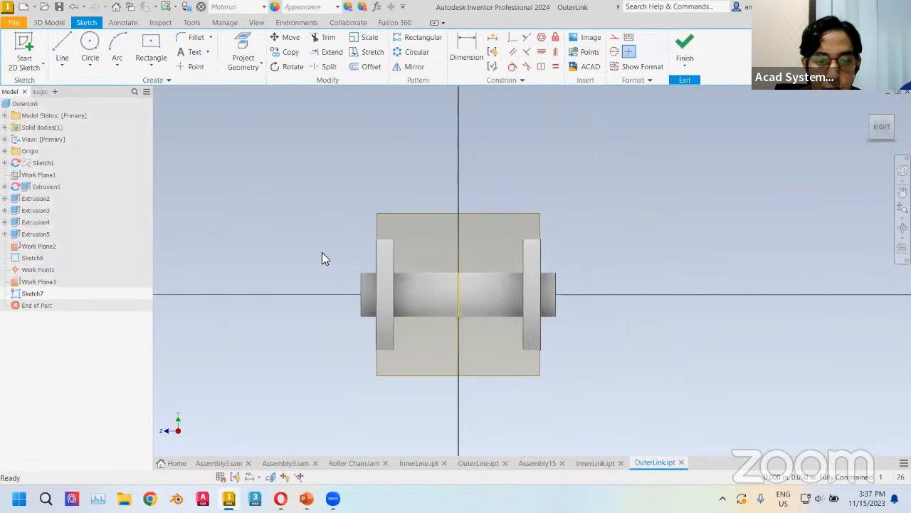
pyautogui.click(271, 477)
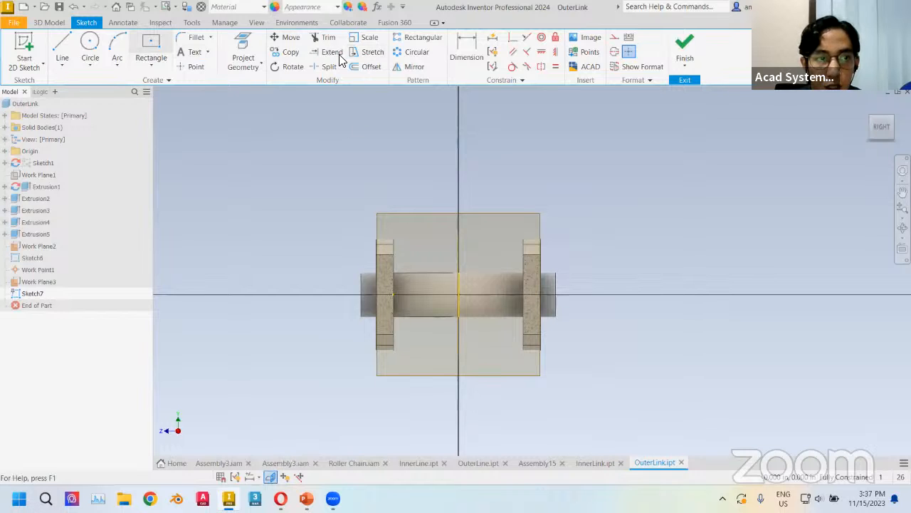
pyautogui.click(90, 47)
pyautogui.click(458, 294)
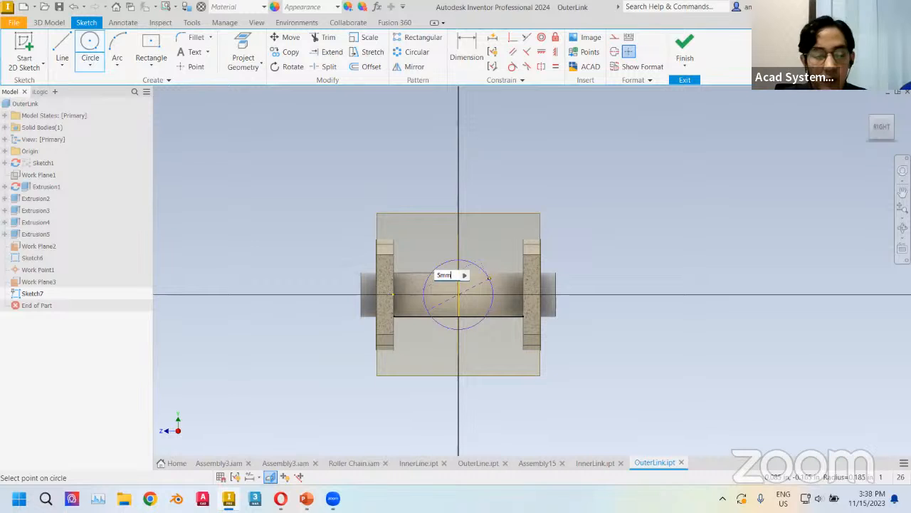
pyautogui.press('Return')
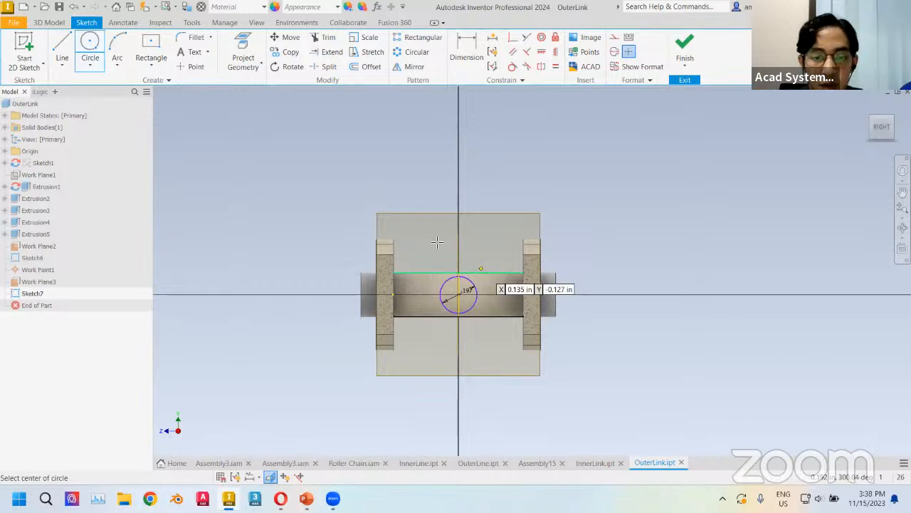
# Create a boundary patch surface from the 5 mm circle
pyautogui.click(49, 22)
pyautogui.click(677, 52)
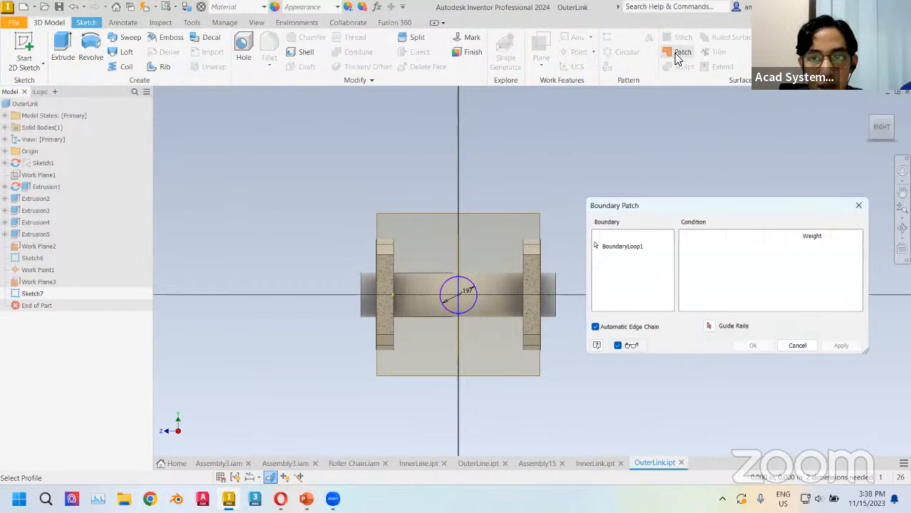
pyautogui.click(451, 286)
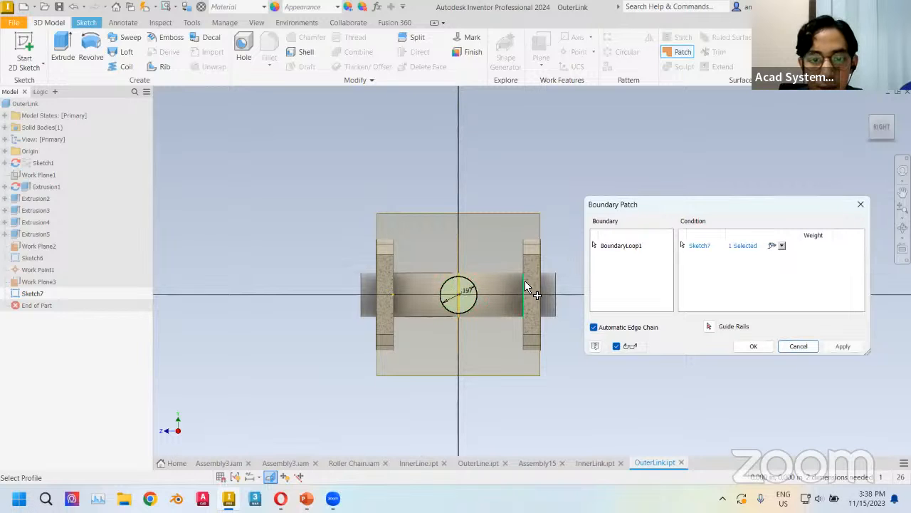
pyautogui.click(840, 347)
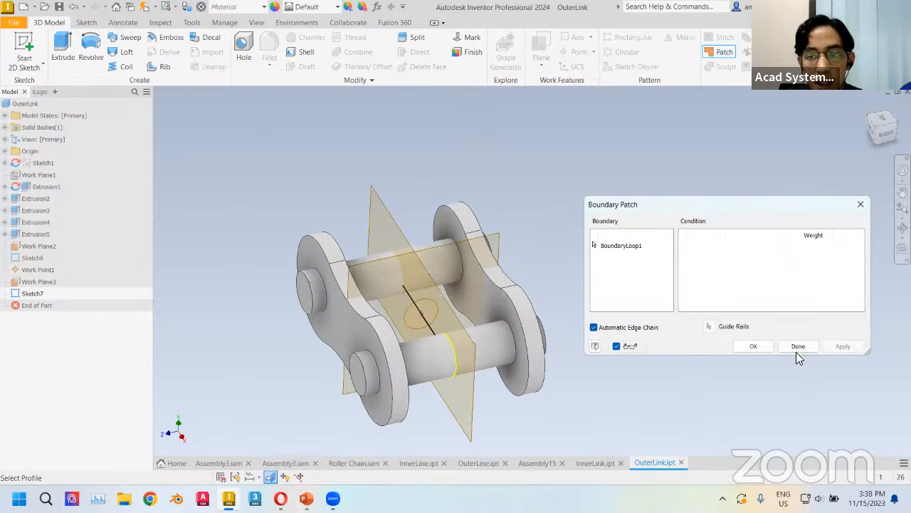
pyautogui.click(797, 346)
# Hide both visible work planes and the centre-line sketch, and save the OuterLink part
pyautogui.moveTo(610, 242); pyautogui.dragTo(631, 246, button='middle')
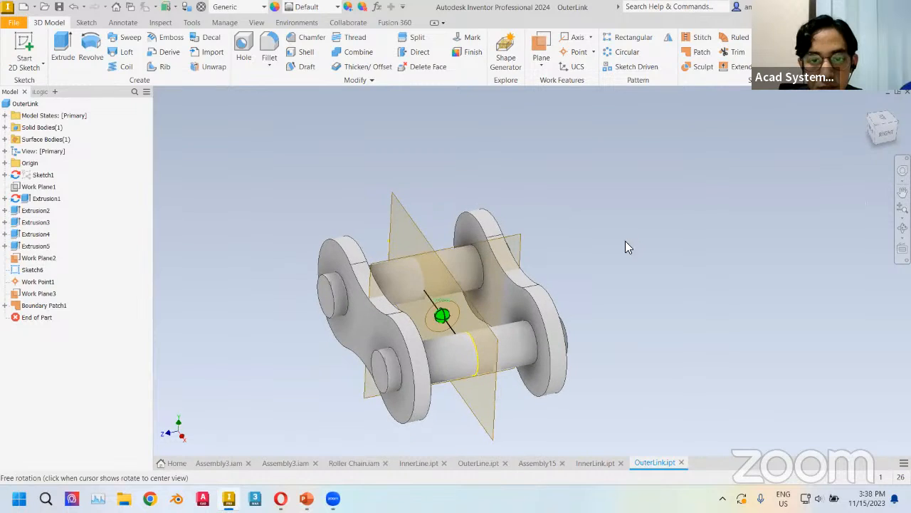
pyautogui.rightClick(523, 253)
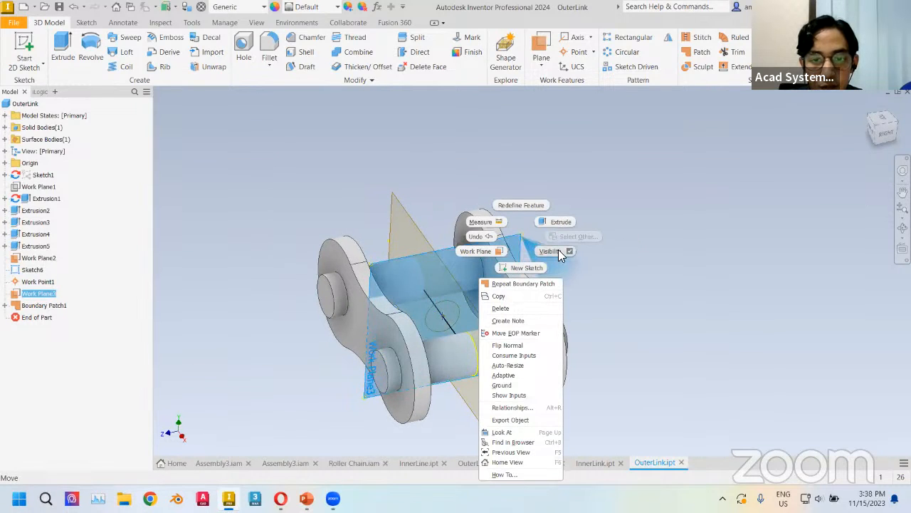
pyautogui.click(558, 249)
pyautogui.rightClick(414, 221)
pyautogui.click(440, 237)
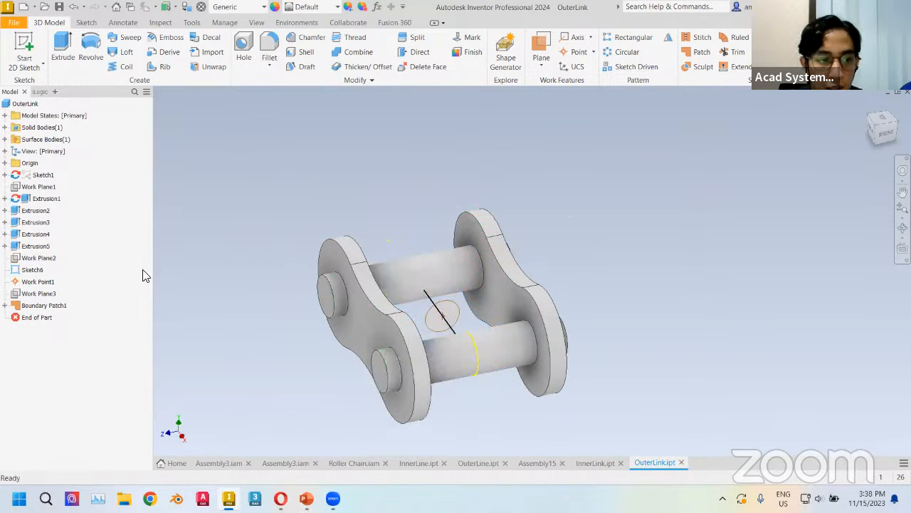
pyautogui.click(31, 270)
pyautogui.rightClick(32, 270)
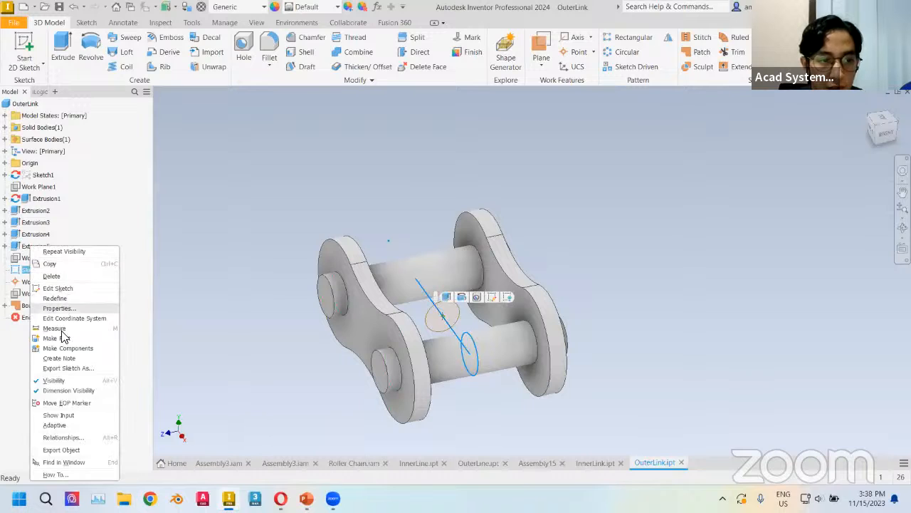
pyautogui.click(75, 379)
pyautogui.hotkey('ctrl', 's')
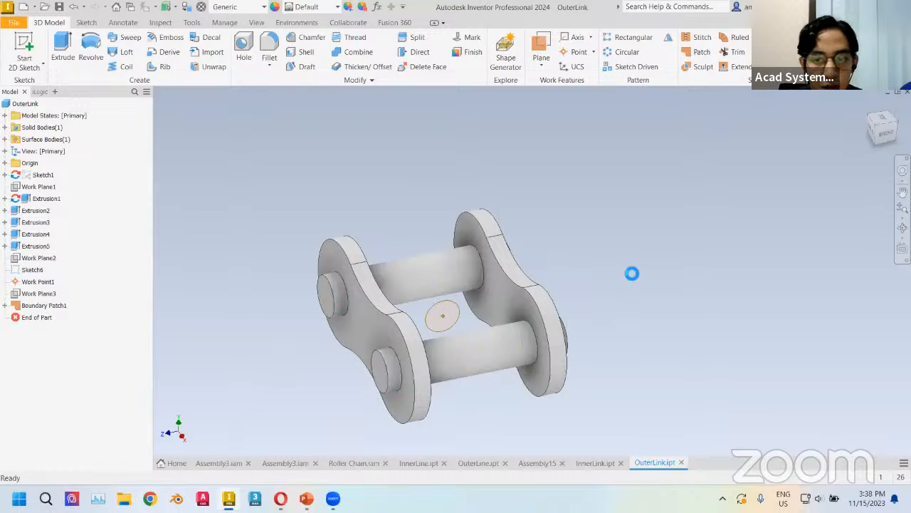
# Switch to Assembly15 and set the visual style to Shaded with Edges
pyautogui.click(535, 463)
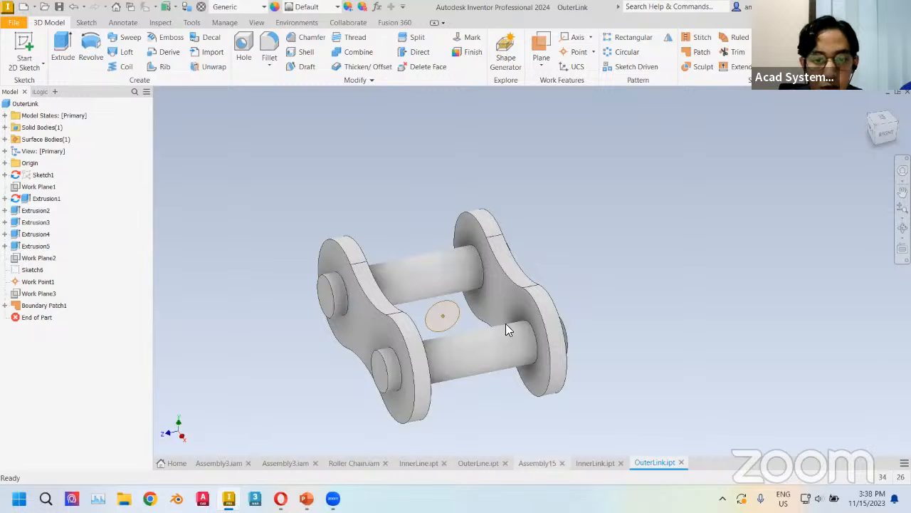
pyautogui.keyDown('shift'); pyautogui.moveTo(547, 430); pyautogui.dragTo(425, 334, button='middle'); pyautogui.keyUp('shift')
pyautogui.click(331, 22)
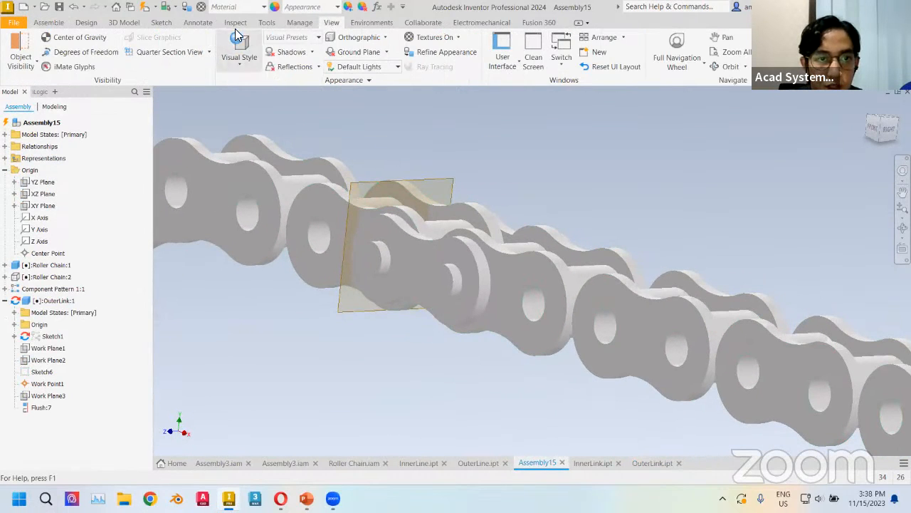
pyautogui.click(238, 41)
pyautogui.click(271, 133)
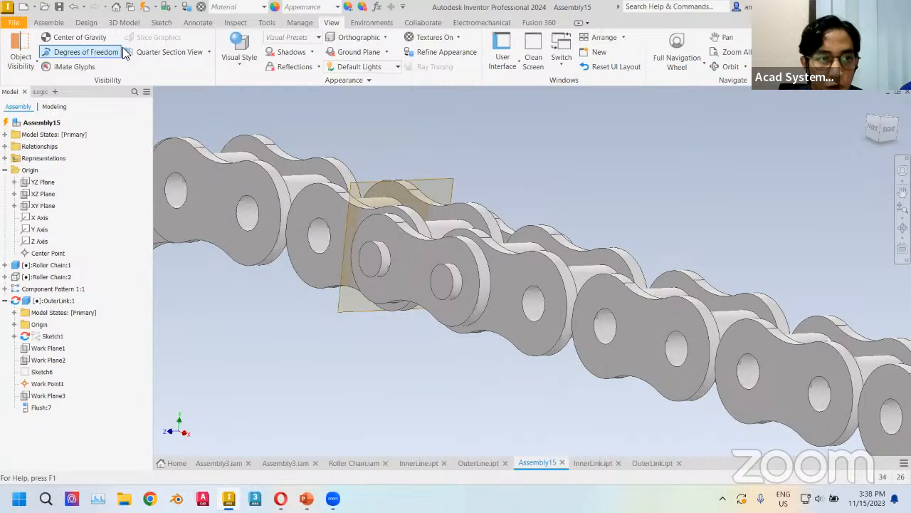
# Turn off adaptivity for the OuterLink component and move it clear of the roller chain
pyautogui.click(48, 23)
pyautogui.keyDown('shift'); pyautogui.moveTo(531, 195); pyautogui.dragTo(575, 195, button='middle'); pyautogui.keyUp('shift')
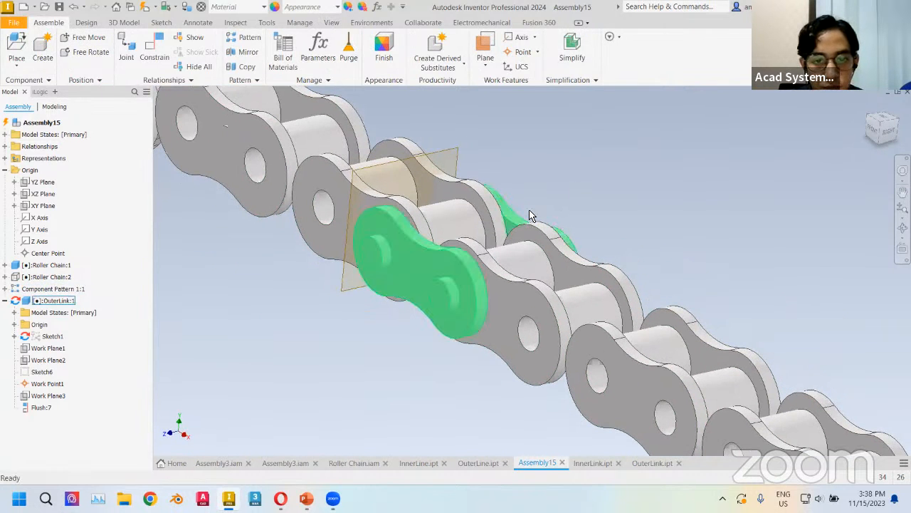
pyautogui.click(406, 282)
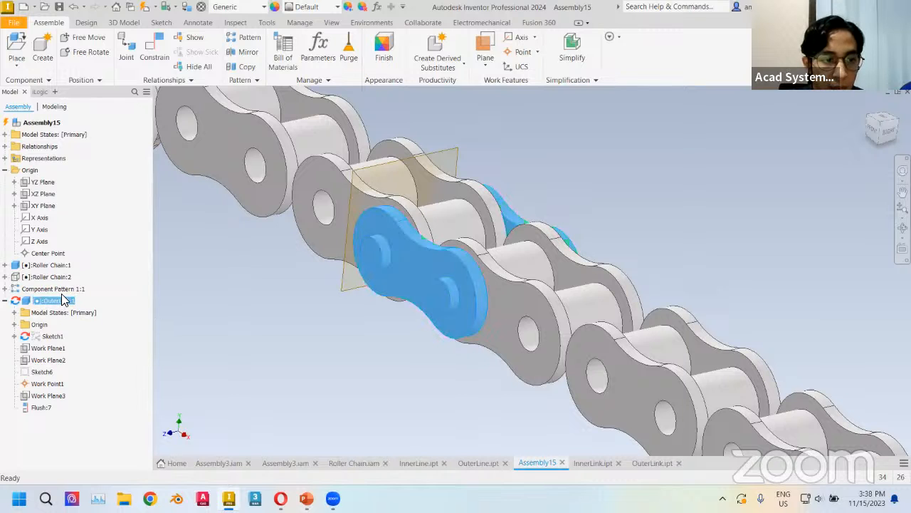
pyautogui.moveTo(420, 281); pyautogui.dragTo(370, 319)
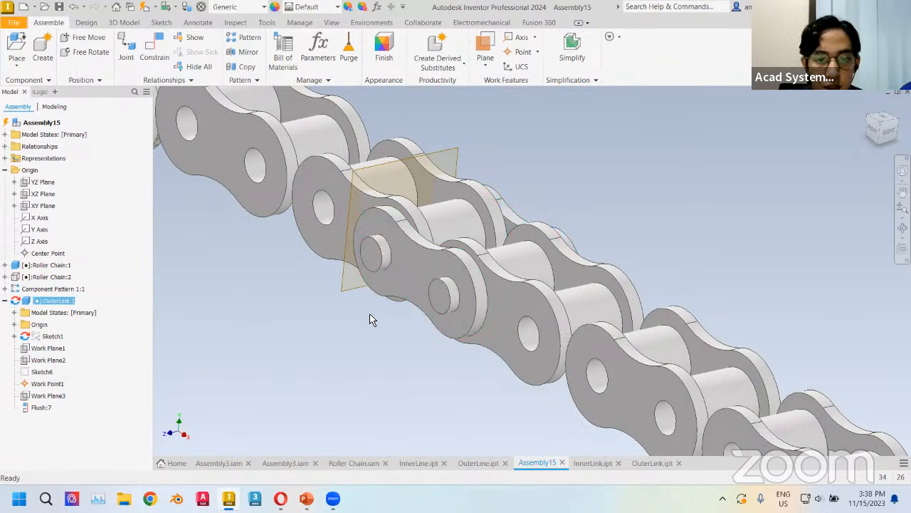
pyautogui.rightClick(60, 303)
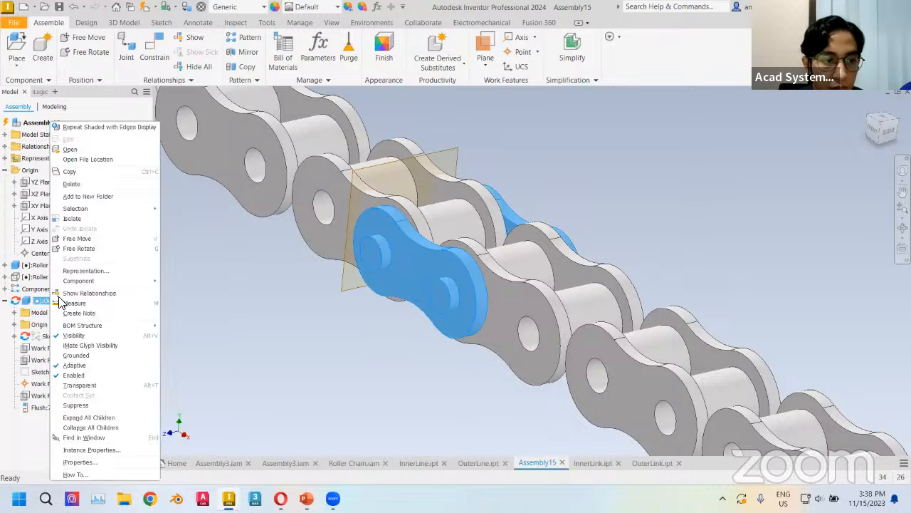
pyautogui.click(75, 365)
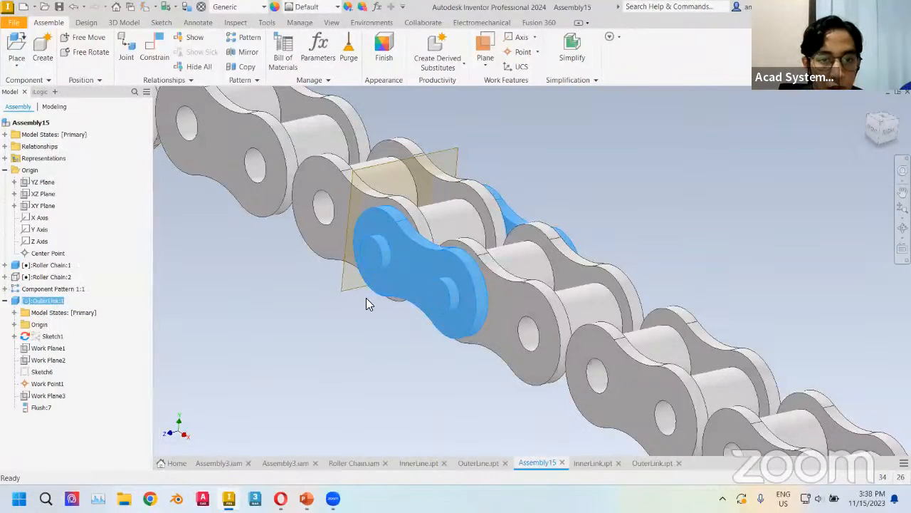
pyautogui.moveTo(366, 298); pyautogui.dragTo(288, 361)
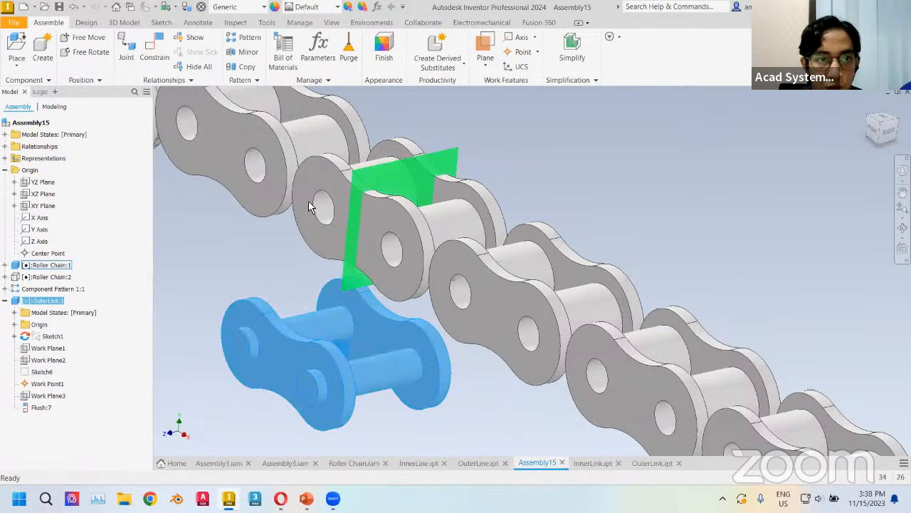
# Apply a 0 deg directed angle constraint between the outer link's side plate face and the assembly's XY Plane
pyautogui.click(154, 50)
pyautogui.click(741, 163)
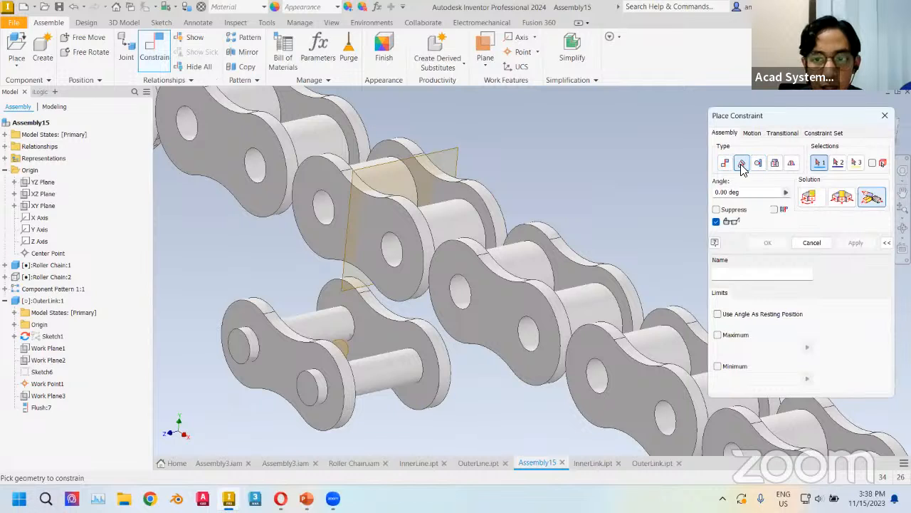
pyautogui.click(808, 200)
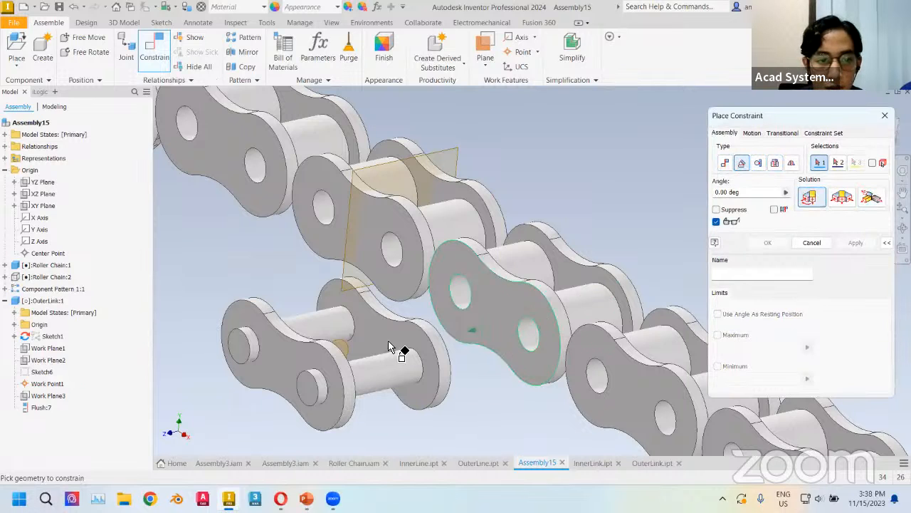
pyautogui.click(273, 363)
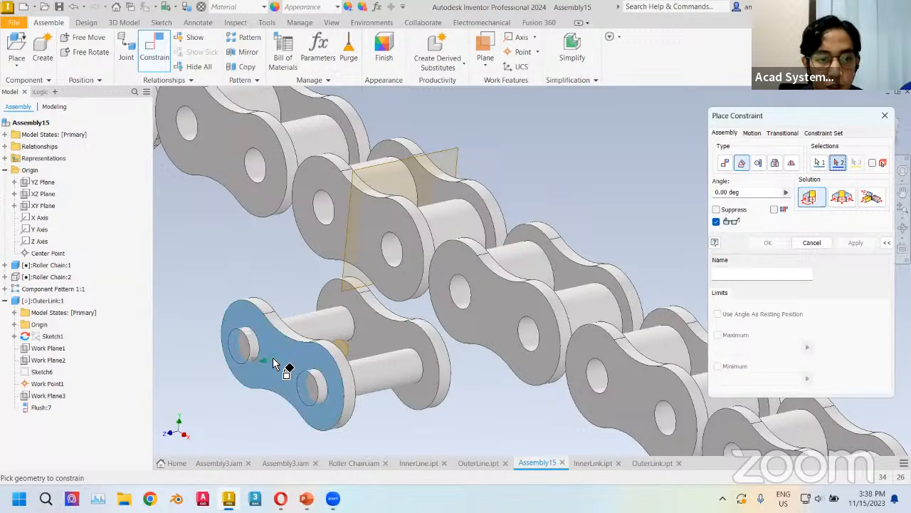
pyautogui.click(43, 206)
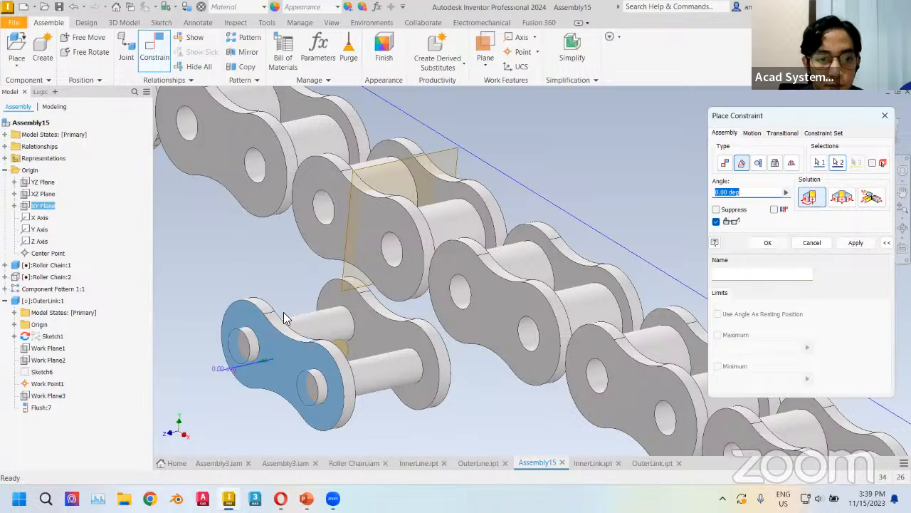
pyautogui.click(842, 242)
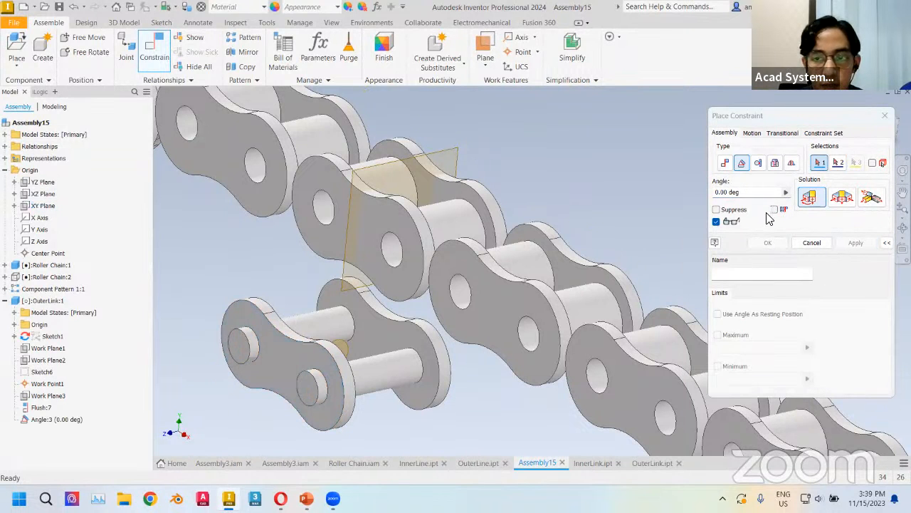
pyautogui.click(726, 163)
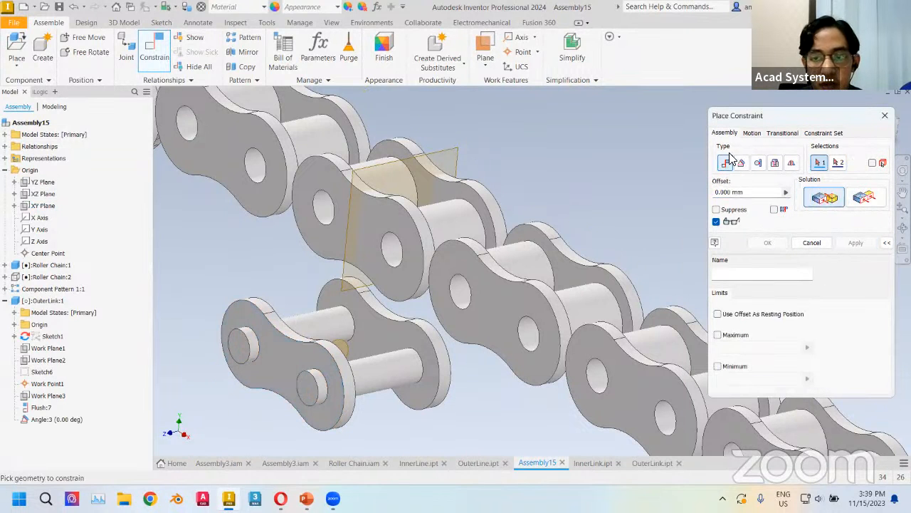
pyautogui.scroll(-5, 356, 331)
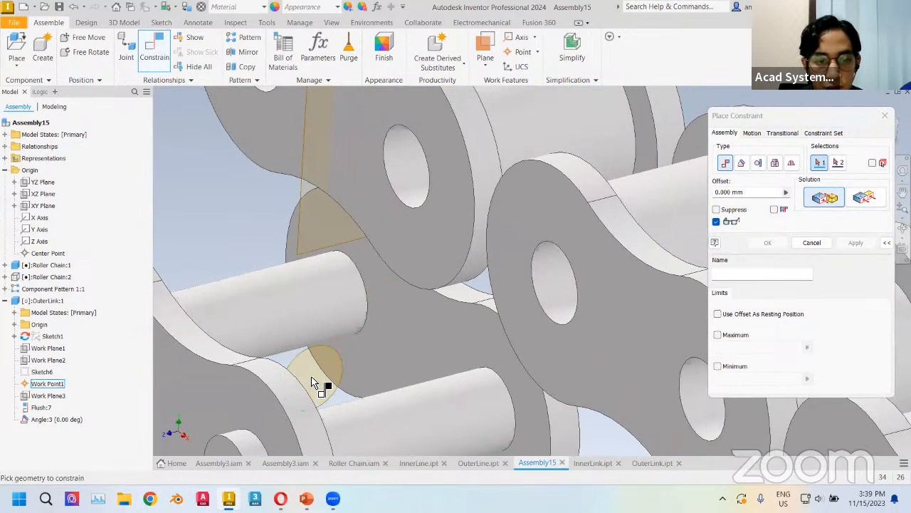
pyautogui.click(313, 383)
pyautogui.scroll(5, 415, 358)
pyautogui.keyDown('shift'); pyautogui.moveTo(451, 319); pyautogui.dragTo(458, 361, button='middle'); pyautogui.keyUp('shift')
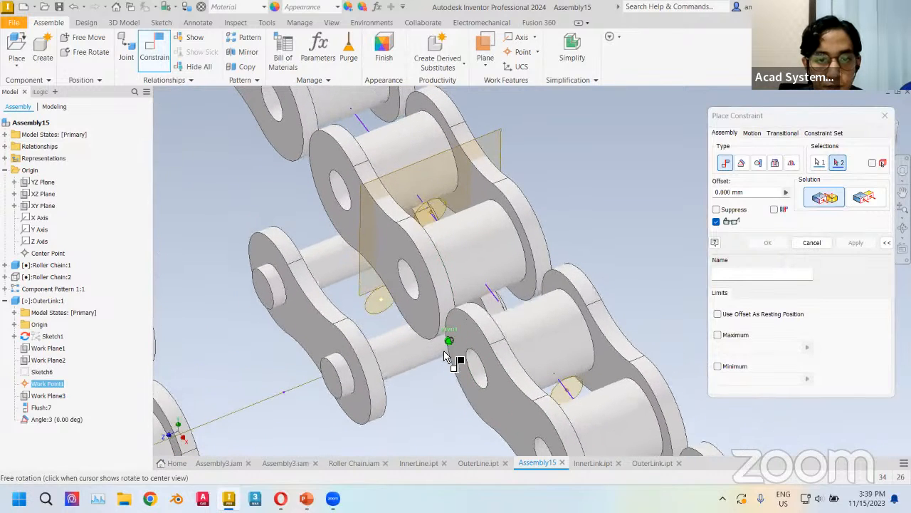
pyautogui.click(811, 242)
# Show the Roller Chain:2 component and hide Roller Chain:1
pyautogui.click(5, 301)
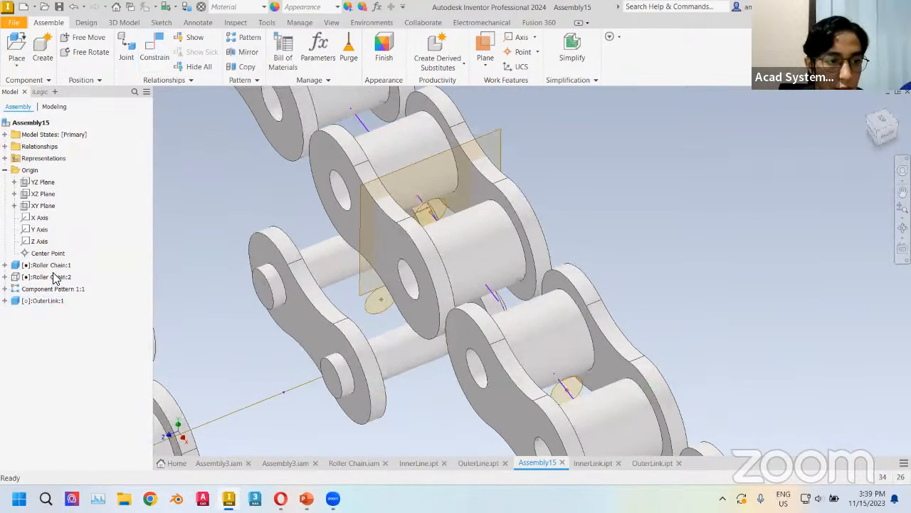
pyautogui.click(47, 277)
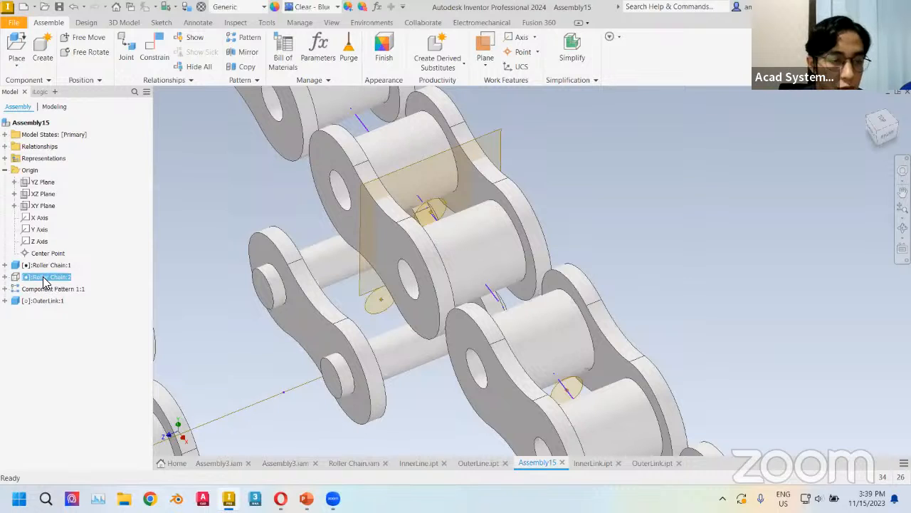
pyautogui.rightClick(44, 279)
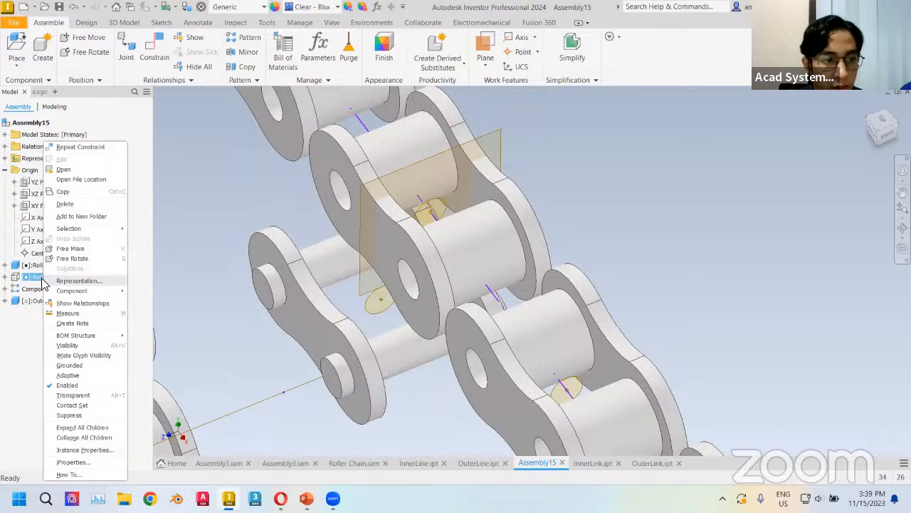
pyautogui.click(66, 345)
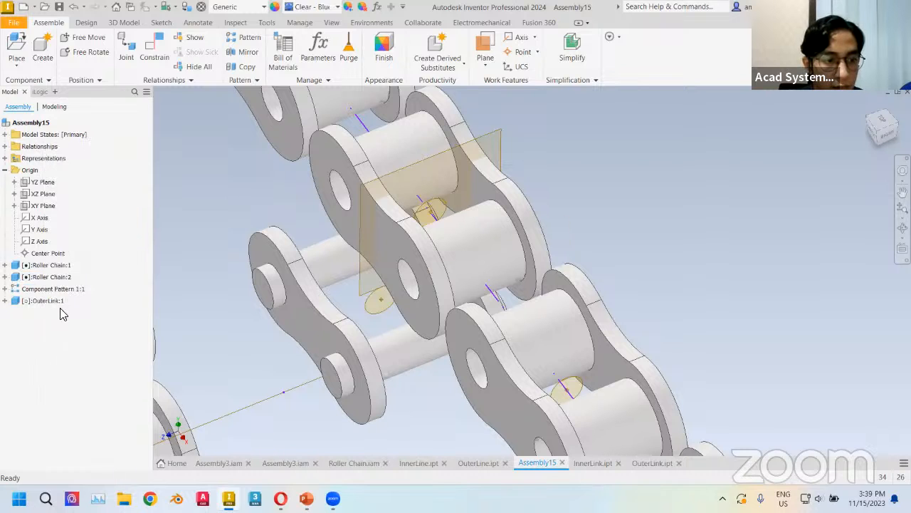
pyautogui.rightClick(47, 269)
pyautogui.click(71, 335)
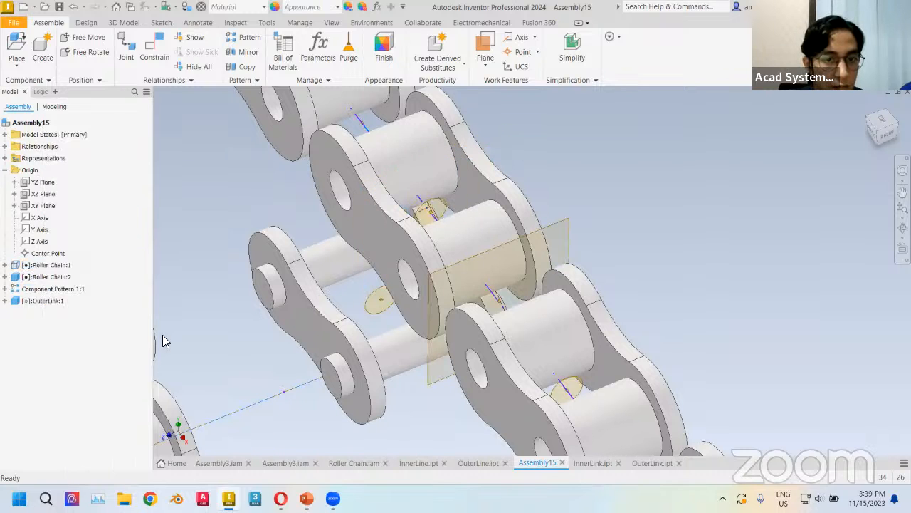
# Mate the outer link's work point to the chain path's work point between two inner links with 0 mm offset
pyautogui.click(154, 50)
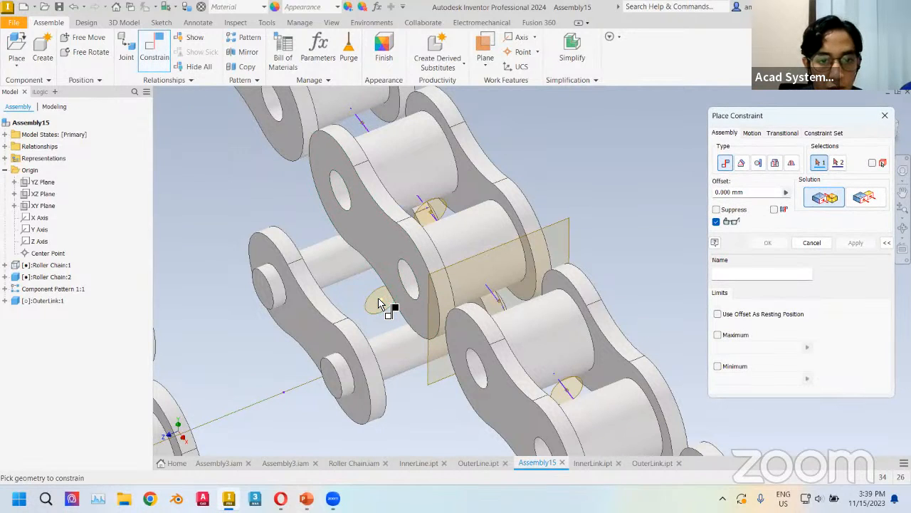
pyautogui.click(378, 305)
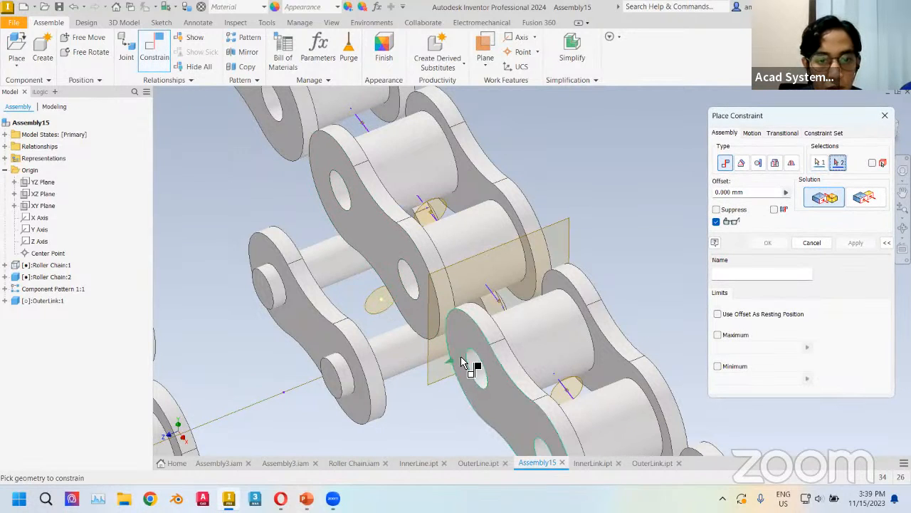
pyautogui.click(498, 305)
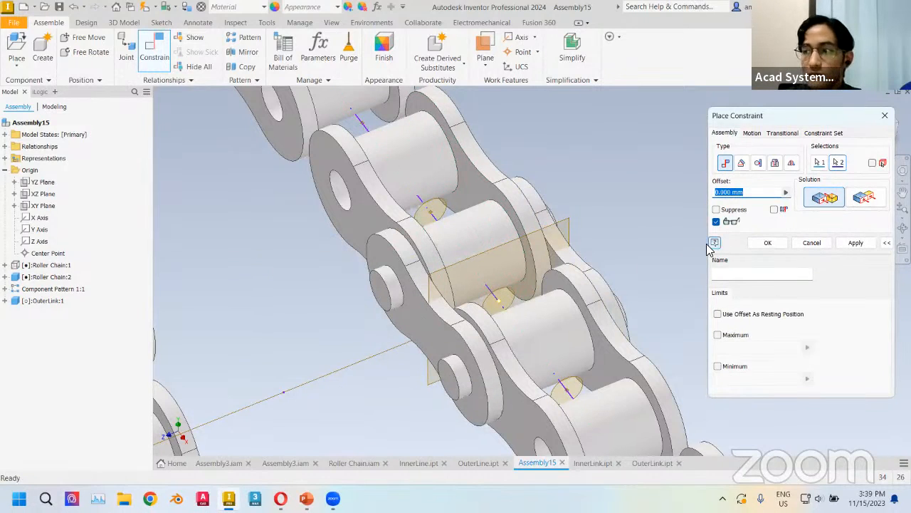
pyautogui.click(857, 245)
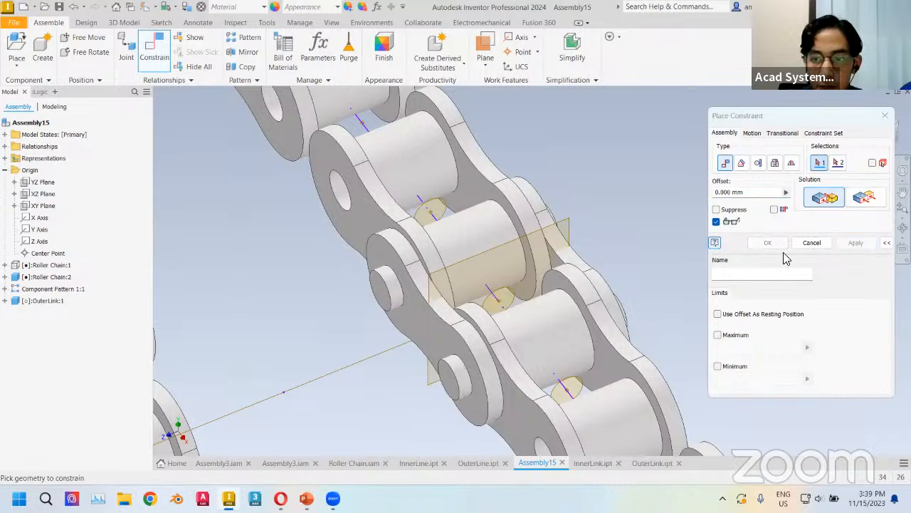
pyautogui.keyDown('shift'); pyautogui.moveTo(638, 241); pyautogui.dragTo(620, 230, button='middle'); pyautogui.keyUp('shift')
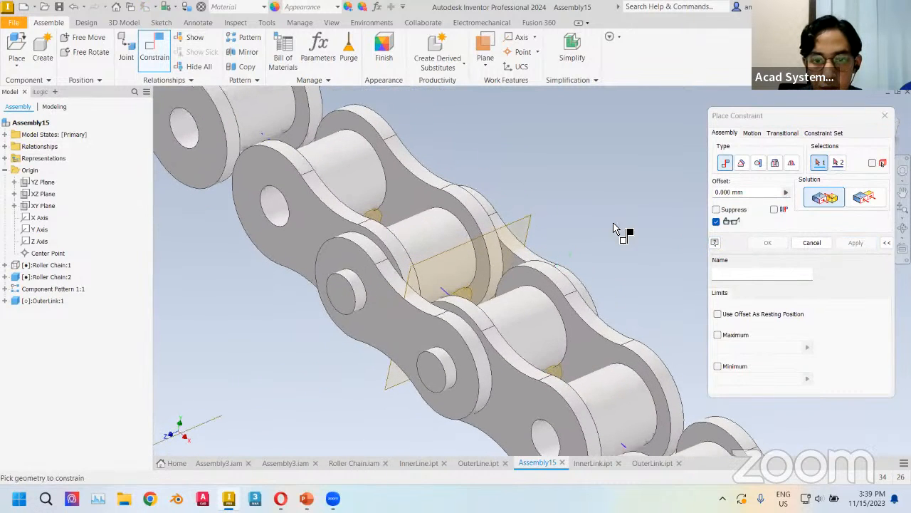
pyautogui.click(465, 354)
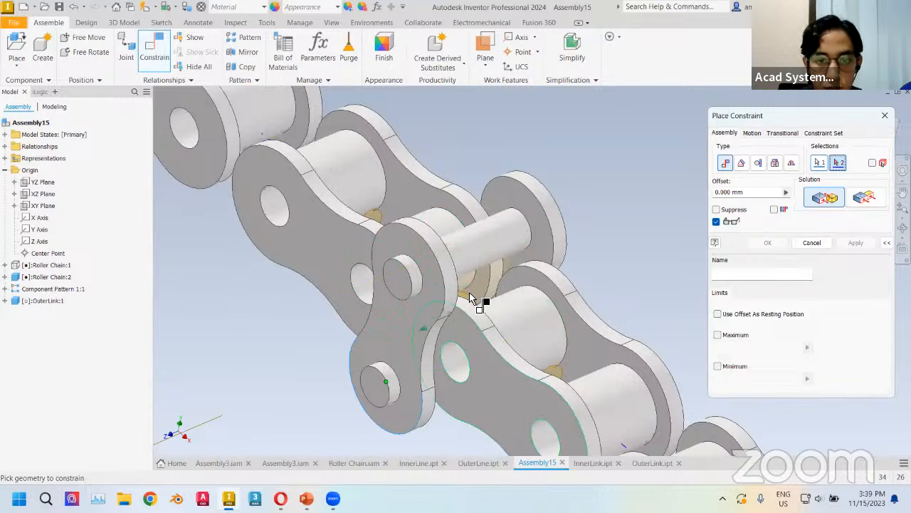
pyautogui.click(819, 163)
pyautogui.click(479, 271)
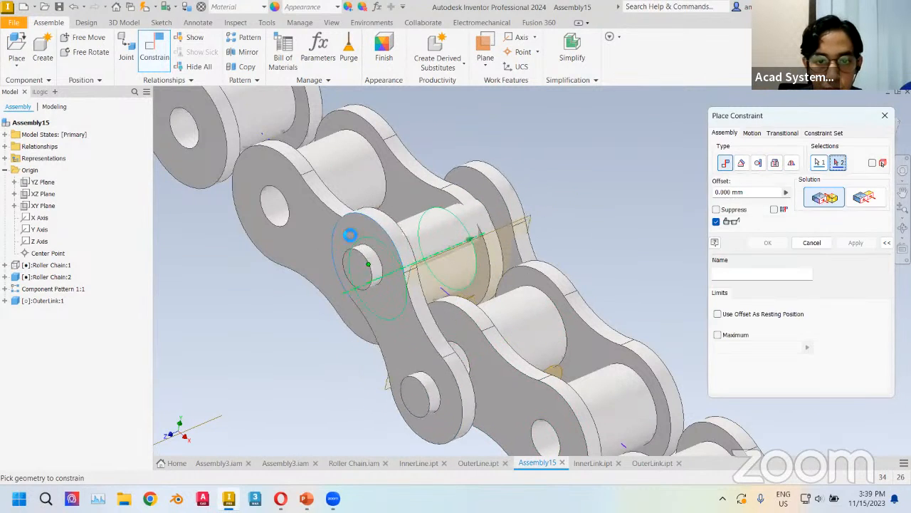
# Apply a 0 deg directed angle constraint between the outer link's circular patch surface and the visible work plane on the chain path
pyautogui.click(742, 164)
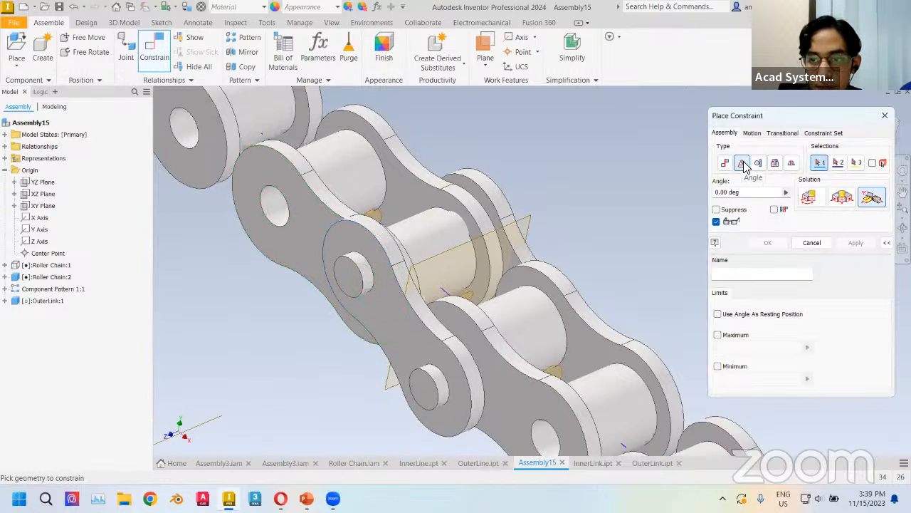
pyautogui.click(809, 197)
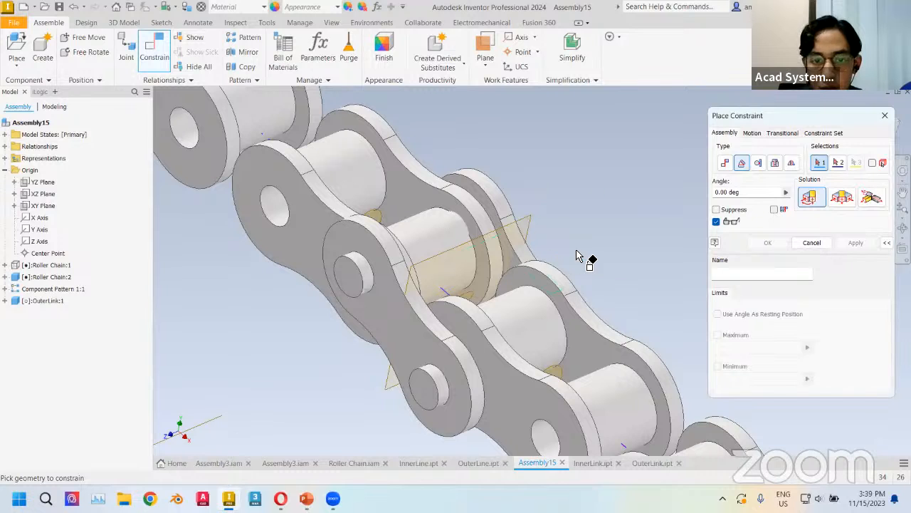
pyautogui.keyDown('shift'); pyautogui.moveTo(576, 251); pyautogui.dragTo(548, 271, button='middle'); pyautogui.keyUp('shift')
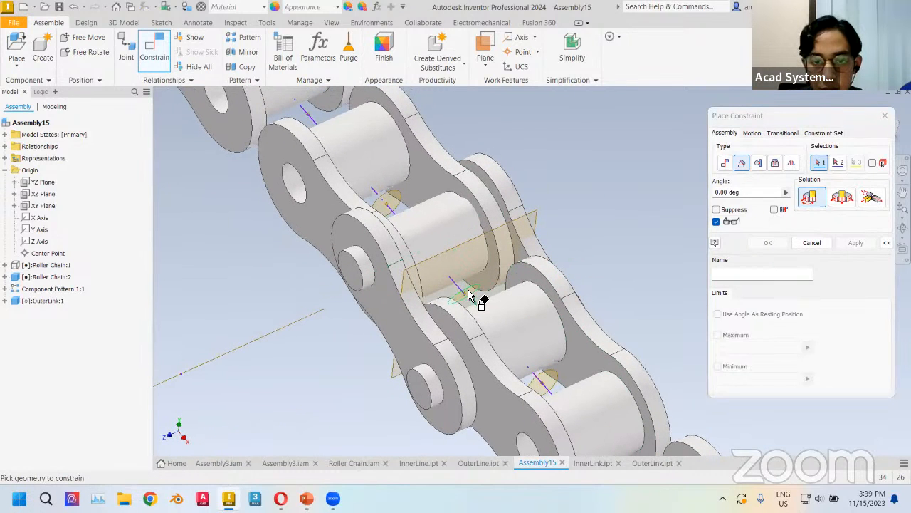
pyautogui.click(470, 297)
pyautogui.click(496, 237)
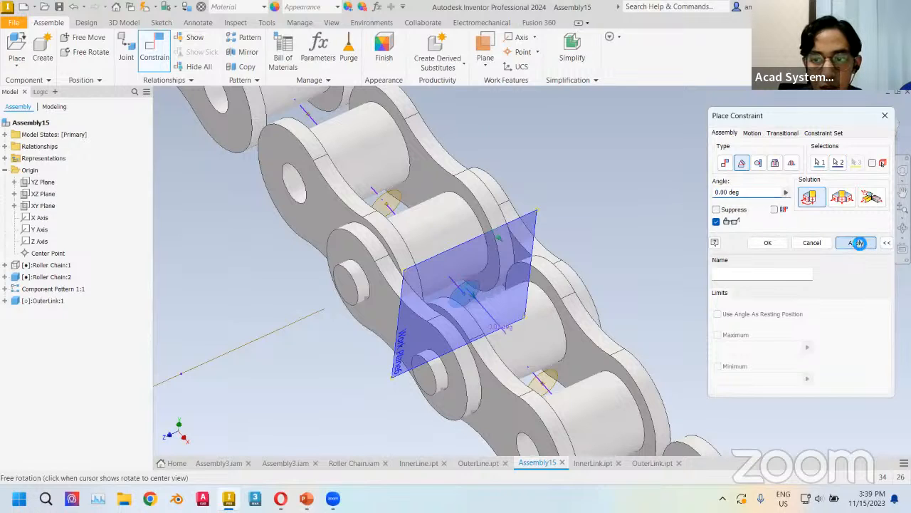
pyautogui.click(855, 242)
pyautogui.click(811, 243)
# Pattern the outer link along the chain, associating it with Rectangular Pattern6 of Roller Chain:2
pyautogui.scroll(3, 662, 256)
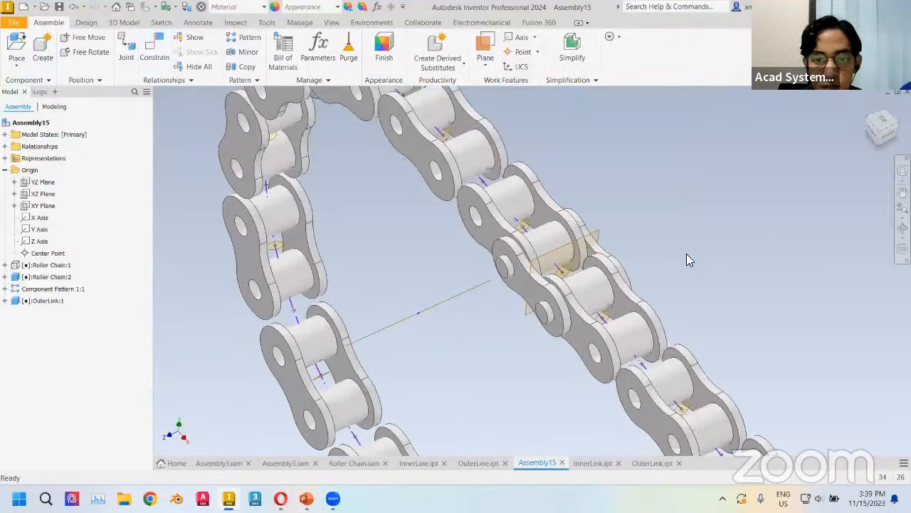
pyautogui.keyDown('shift'); pyautogui.moveTo(687, 253); pyautogui.dragTo(478, 221, button='middle'); pyautogui.keyUp('shift')
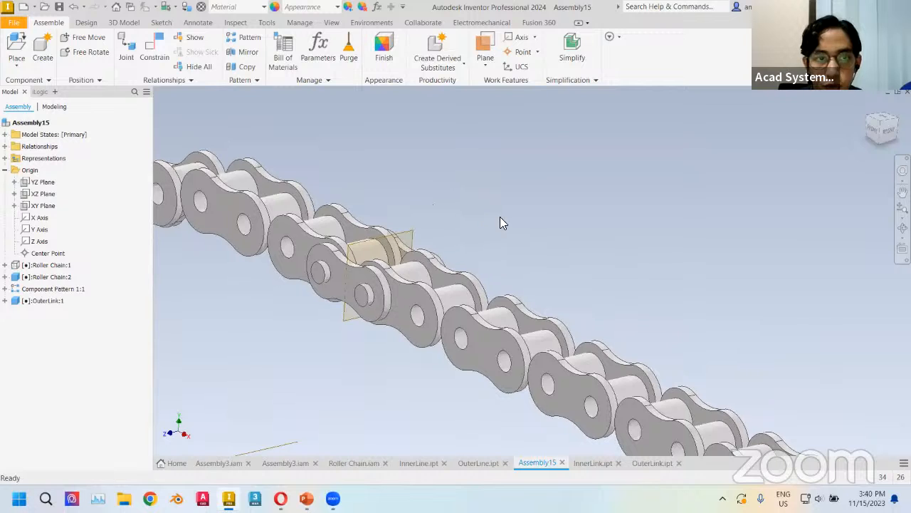
pyautogui.click(250, 40)
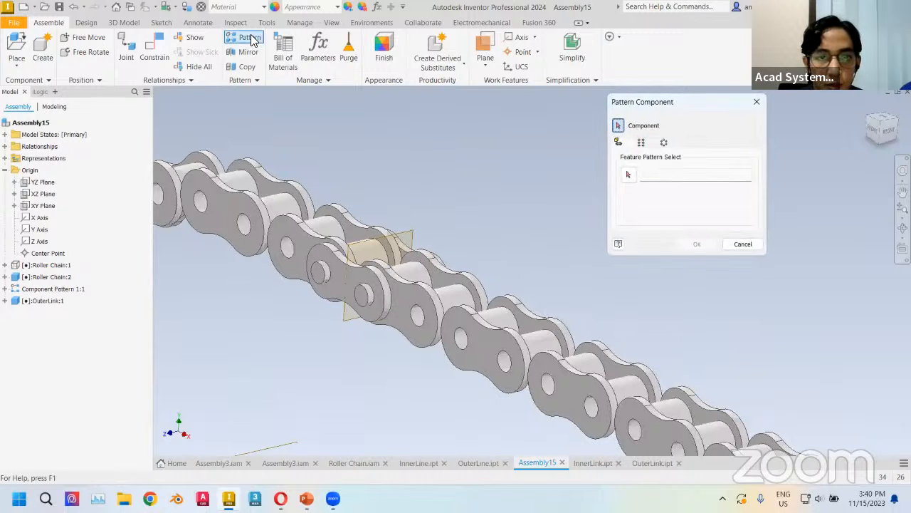
pyautogui.moveTo(659, 108); pyautogui.dragTo(639, 121)
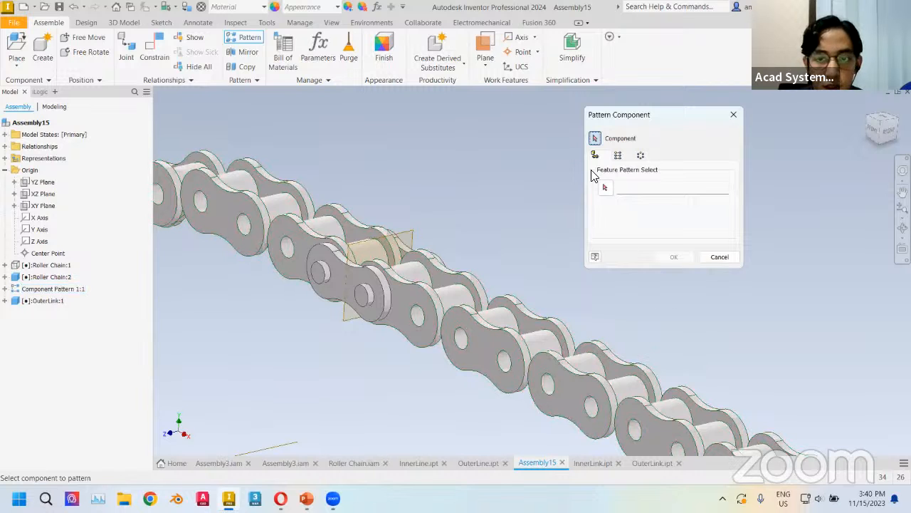
pyautogui.click(377, 302)
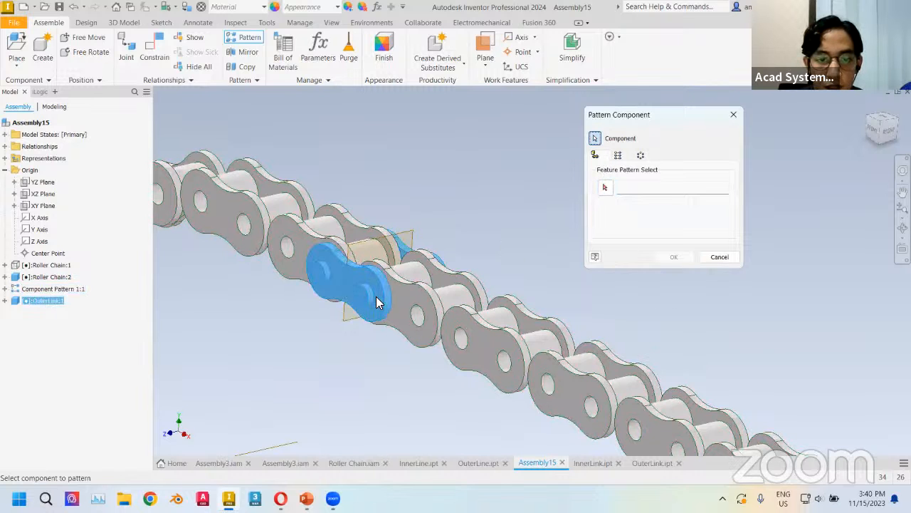
pyautogui.click(605, 187)
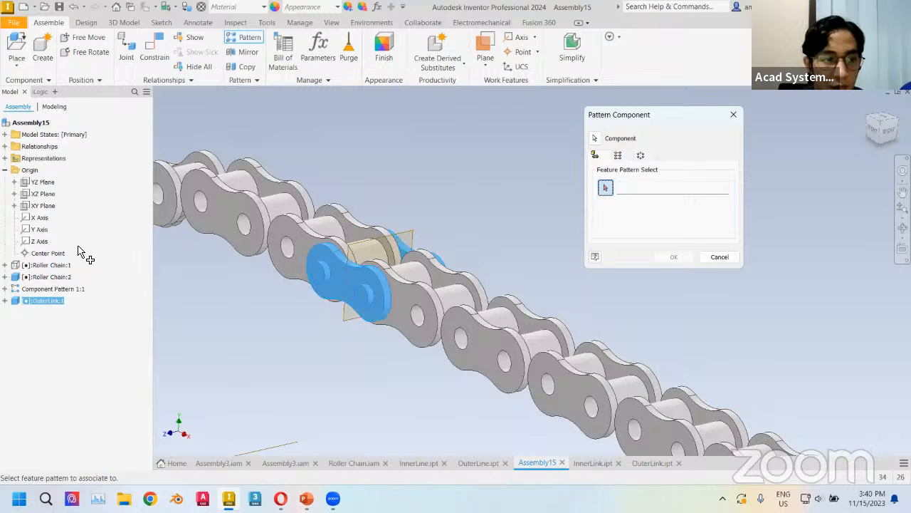
pyautogui.click(6, 277)
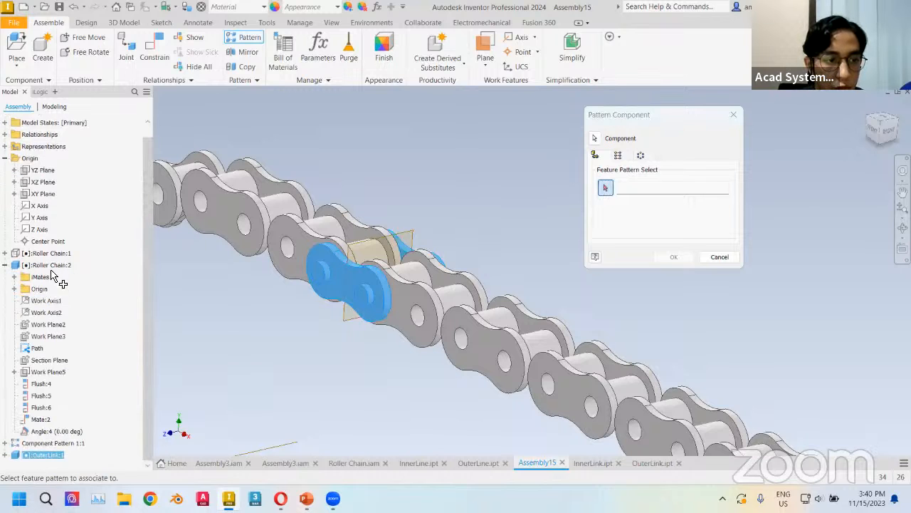
pyautogui.click(14, 289)
pyautogui.click(14, 288)
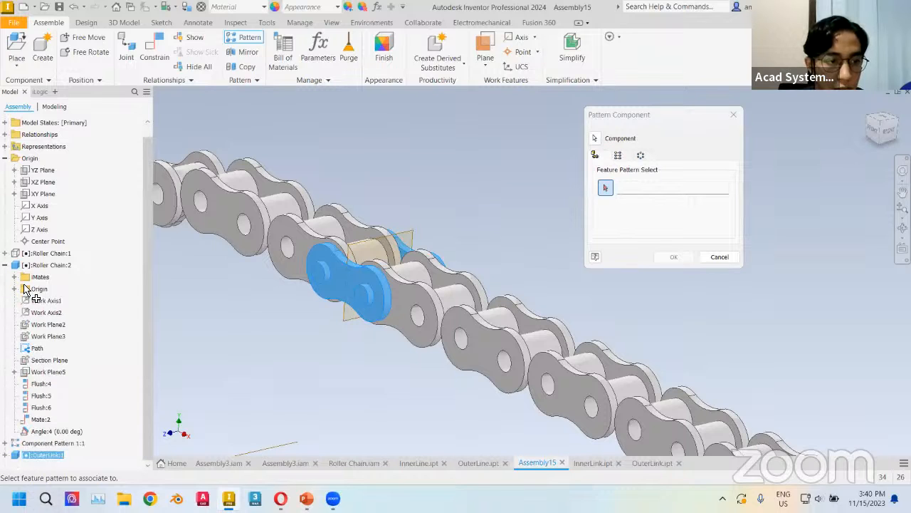
pyautogui.click(54, 107)
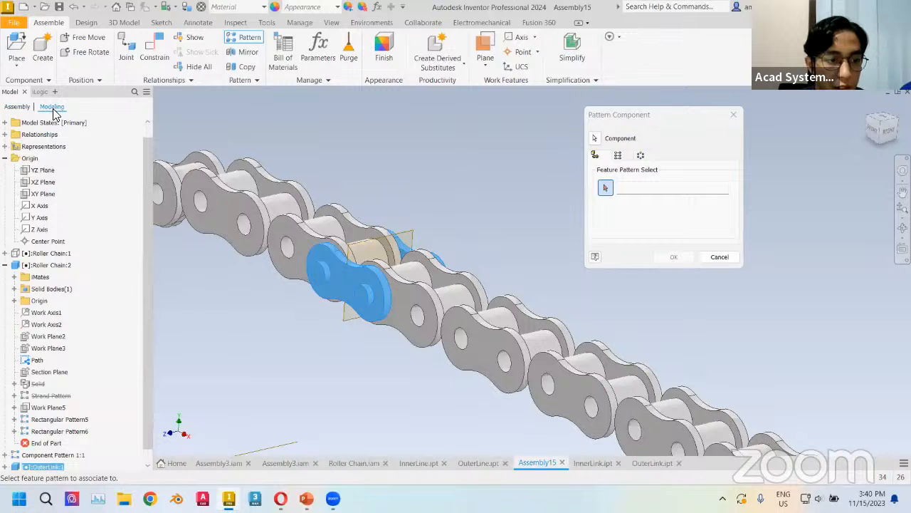
pyautogui.click(60, 431)
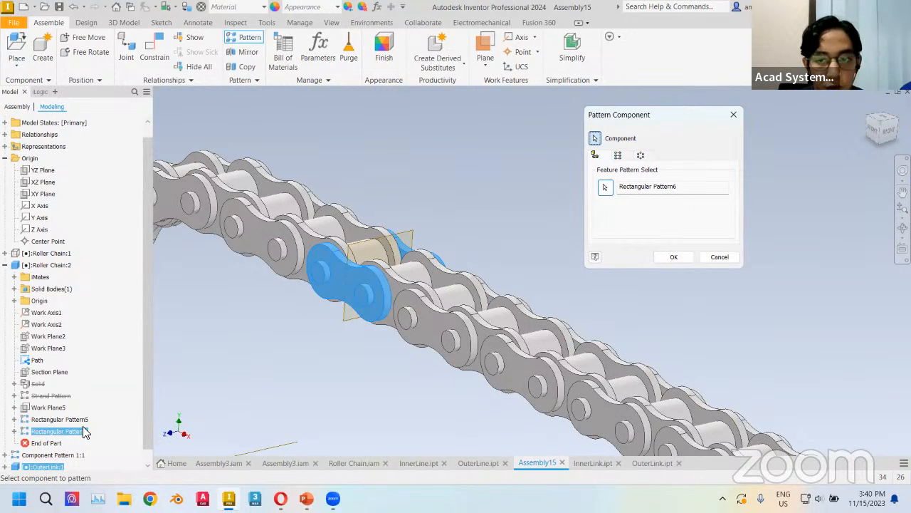
pyautogui.click(673, 258)
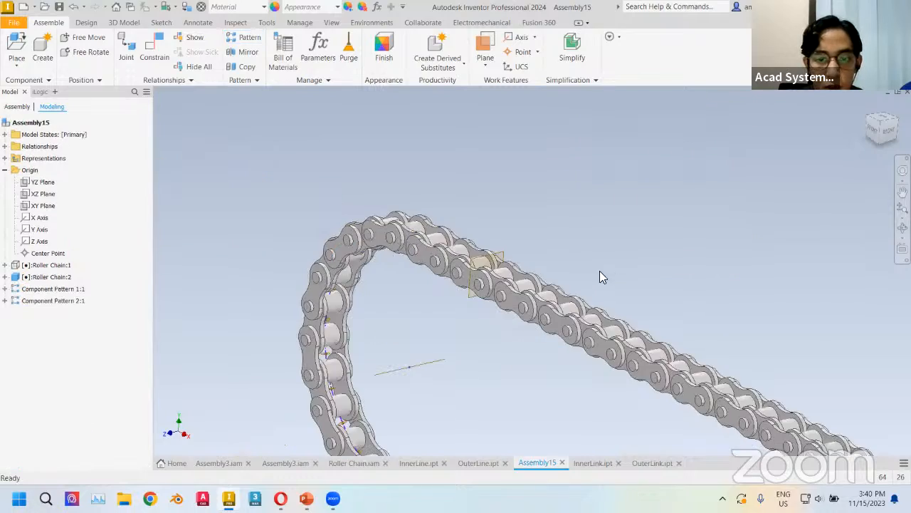
# Place one Roller Chain Sprocket11 component from the Design Accelerator folder and position it beside one end of the chain loop
pyautogui.keyDown('shift'); pyautogui.moveTo(599, 270); pyautogui.dragTo(549, 169, button='middle'); pyautogui.keyUp('shift')
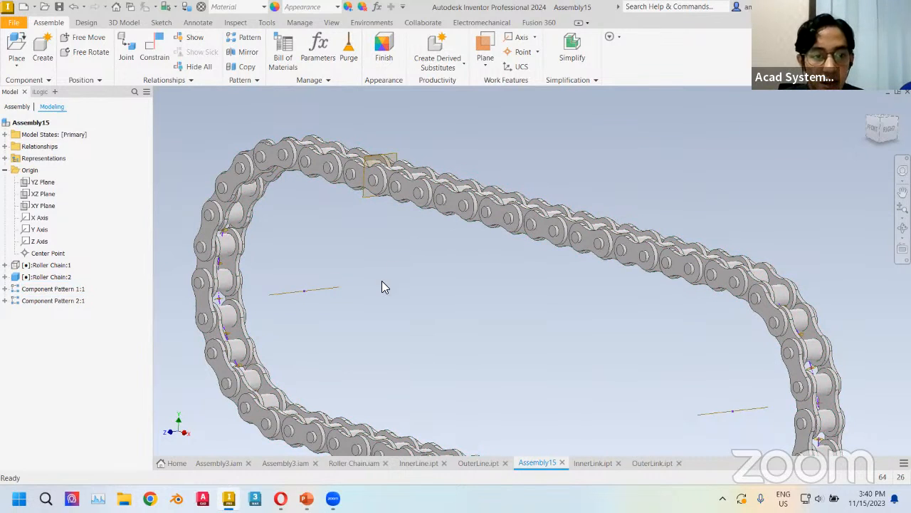
pyautogui.scroll(4, 381, 284)
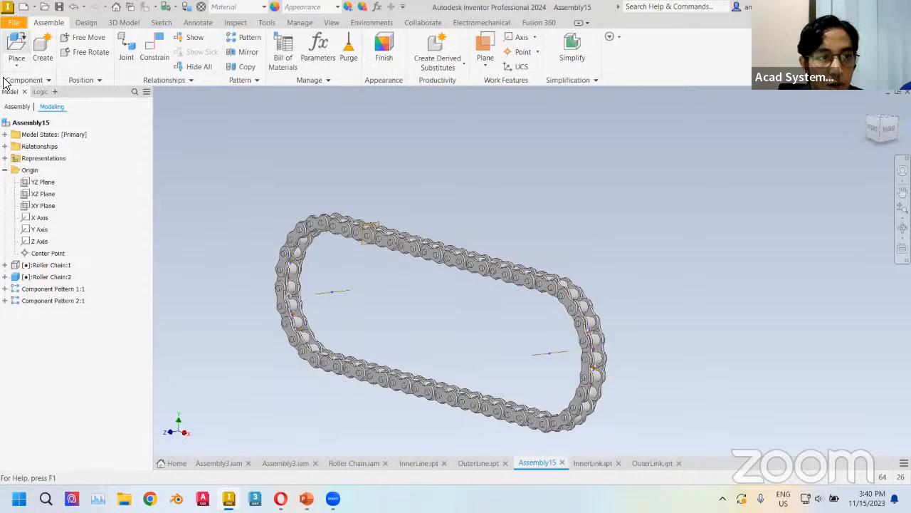
pyautogui.click(17, 44)
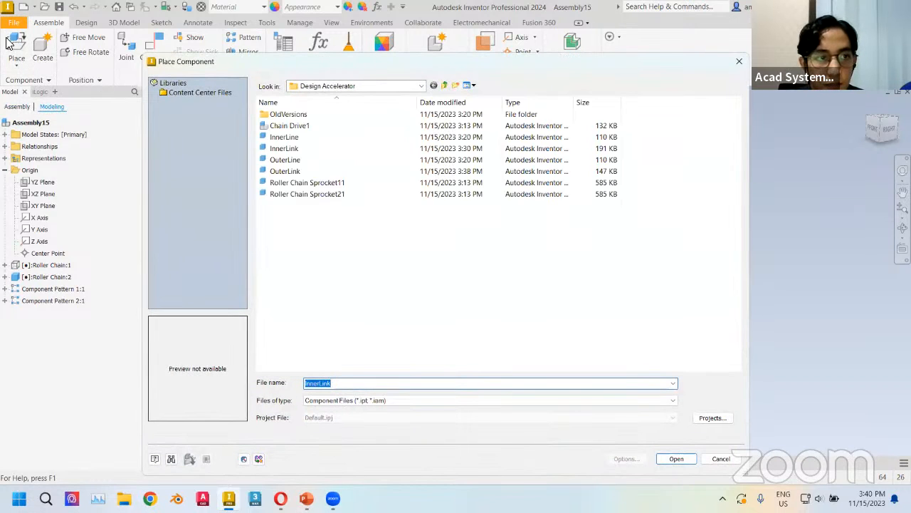
pyautogui.click(323, 183)
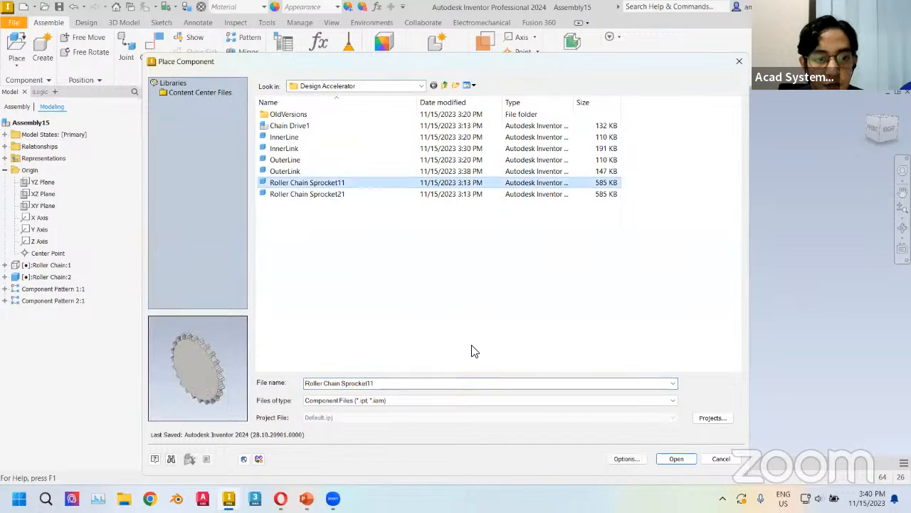
pyautogui.click(677, 458)
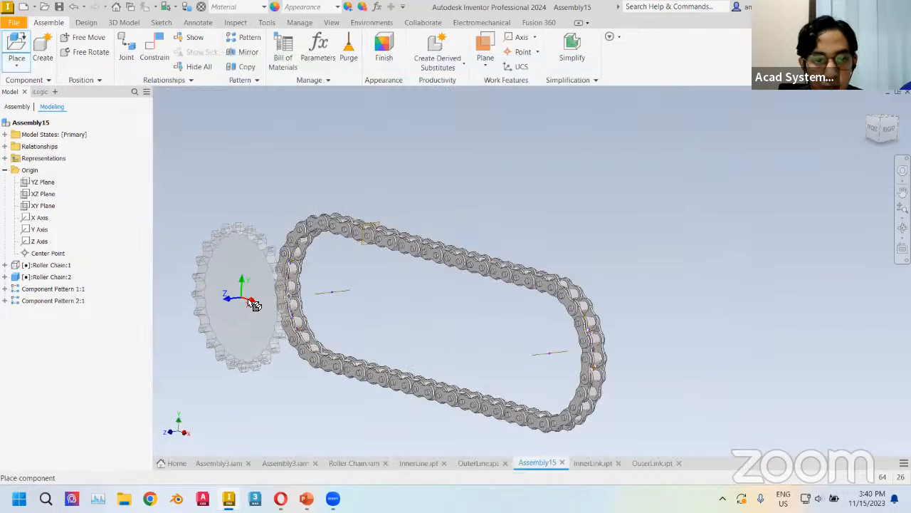
pyautogui.press('Escape')
pyautogui.moveTo(356, 306); pyautogui.dragTo(424, 295, button='middle')
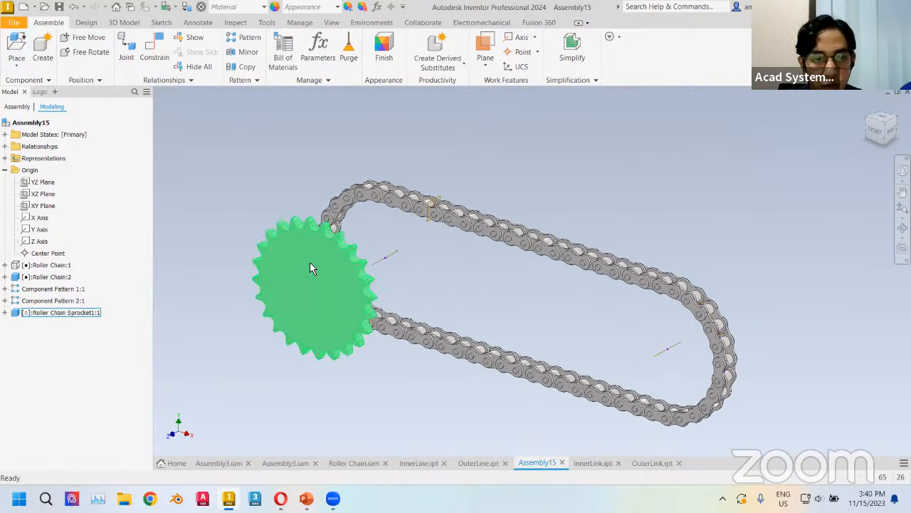
pyautogui.moveTo(314, 229); pyautogui.dragTo(301, 237)
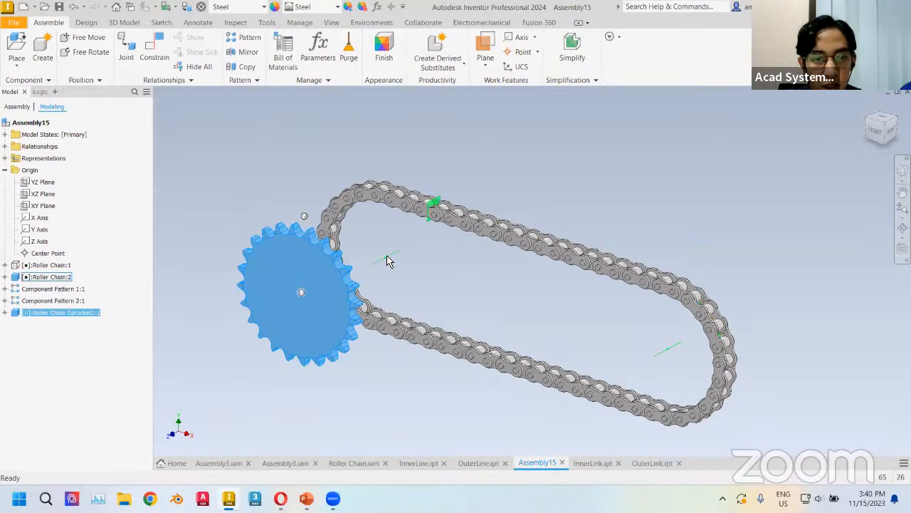
# Apply a flush constraint with 0 mm offset between the sprocket's XY Plane and the assembly's XY Plane
pyautogui.click(154, 54)
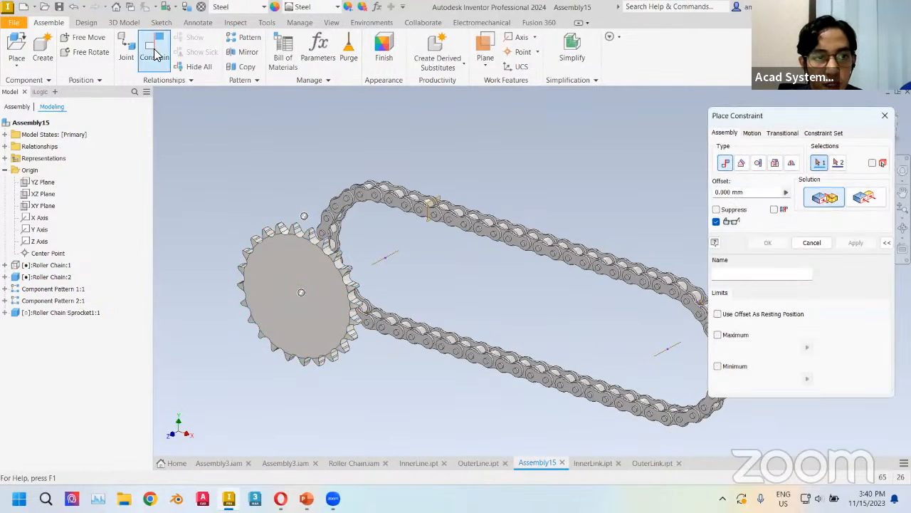
pyautogui.click(5, 313)
pyautogui.click(14, 324)
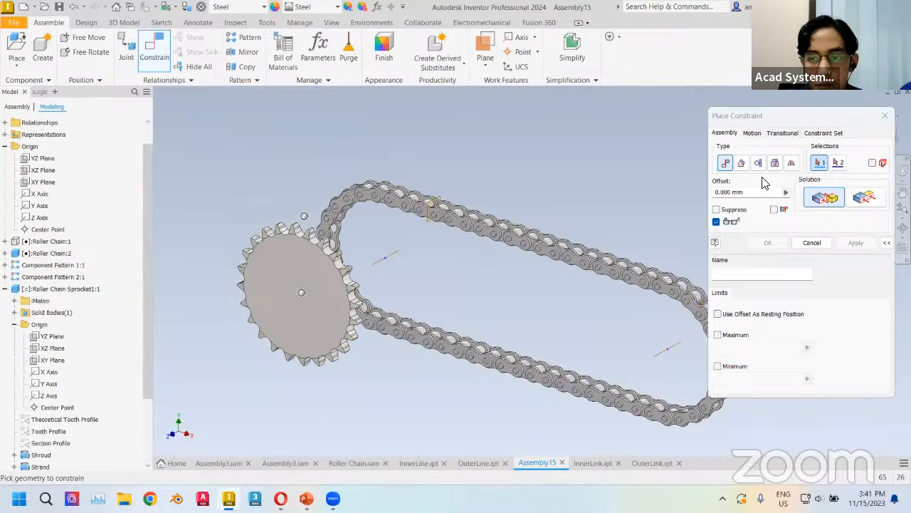
pyautogui.click(863, 198)
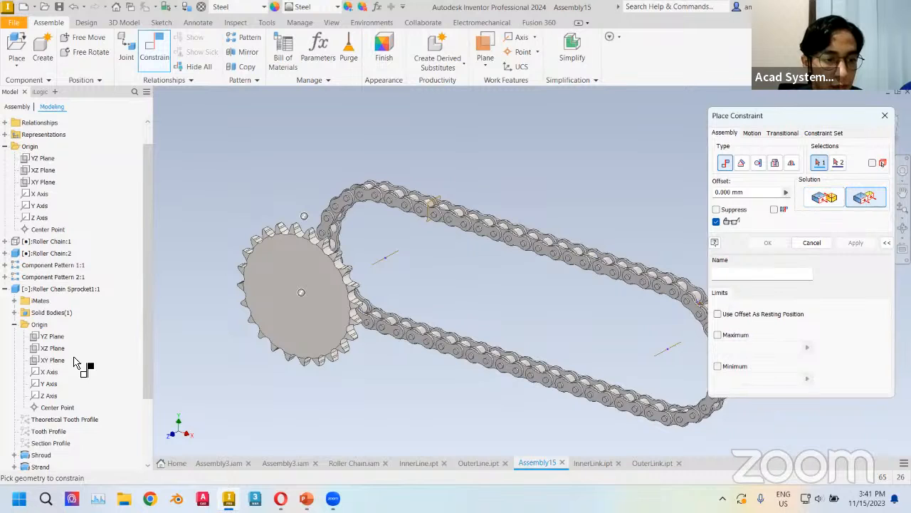
pyautogui.click(51, 360)
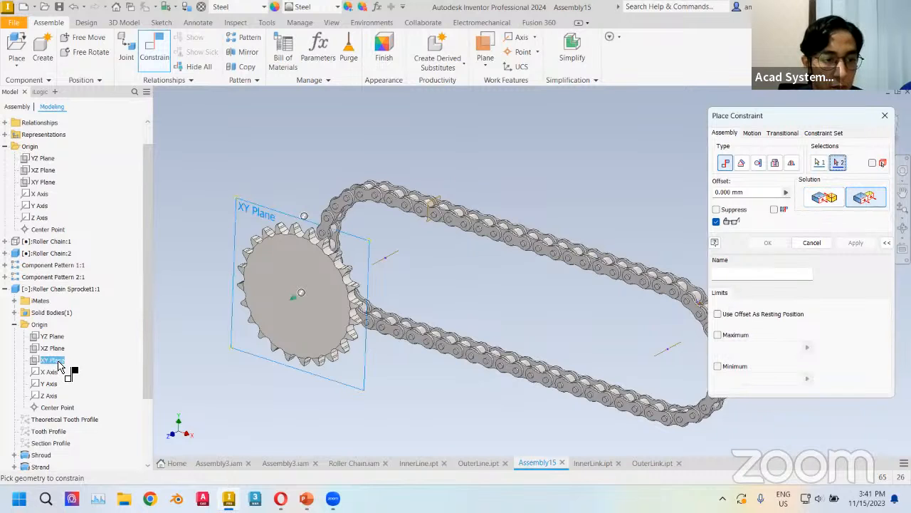
pyautogui.click(44, 183)
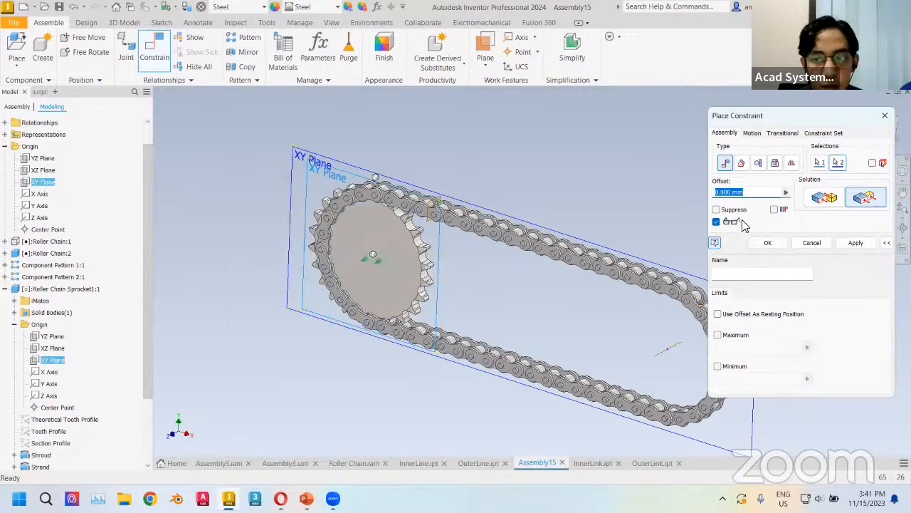
pyautogui.click(854, 242)
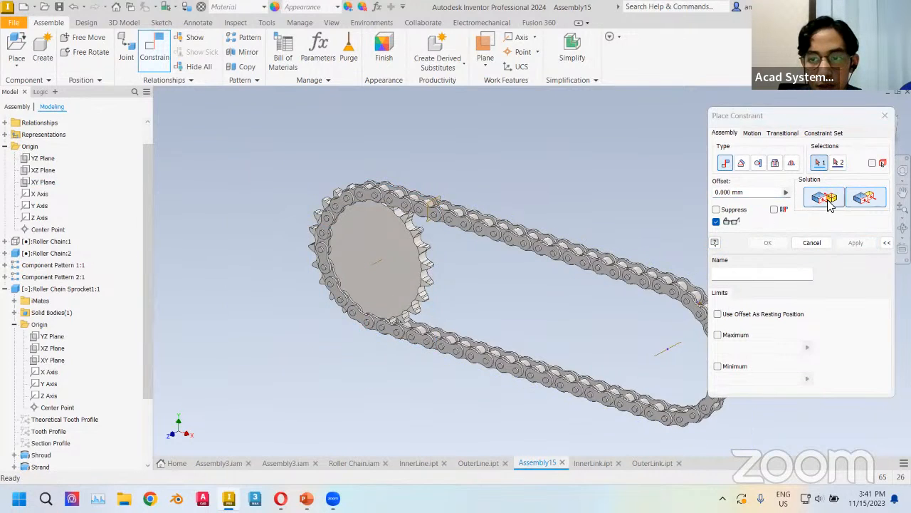
# Mate the sprocket's Z Axis to the assembly's Z Axis with 0 mm offset
pyautogui.click(821, 201)
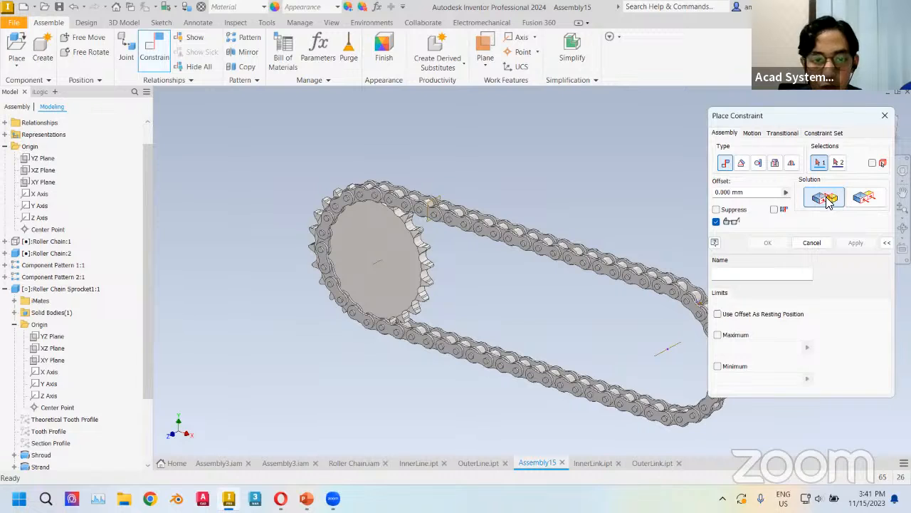
pyautogui.click(50, 397)
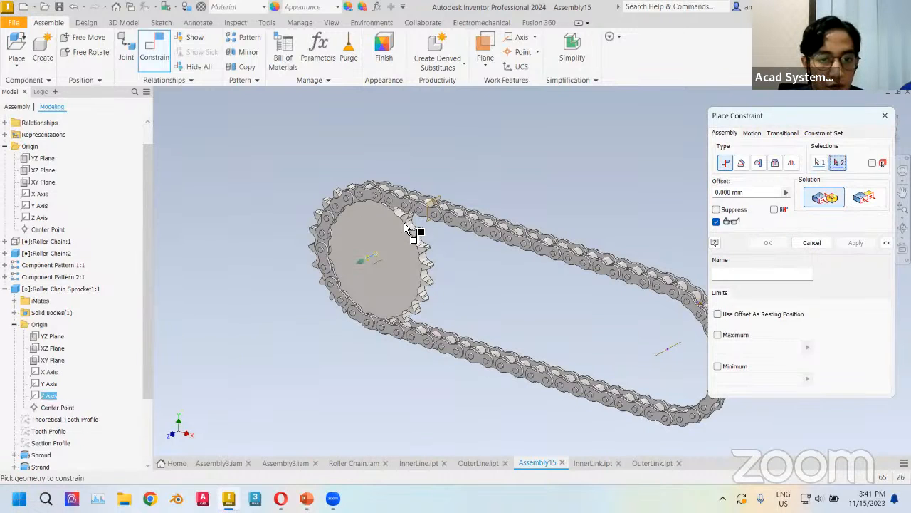
pyautogui.click(39, 217)
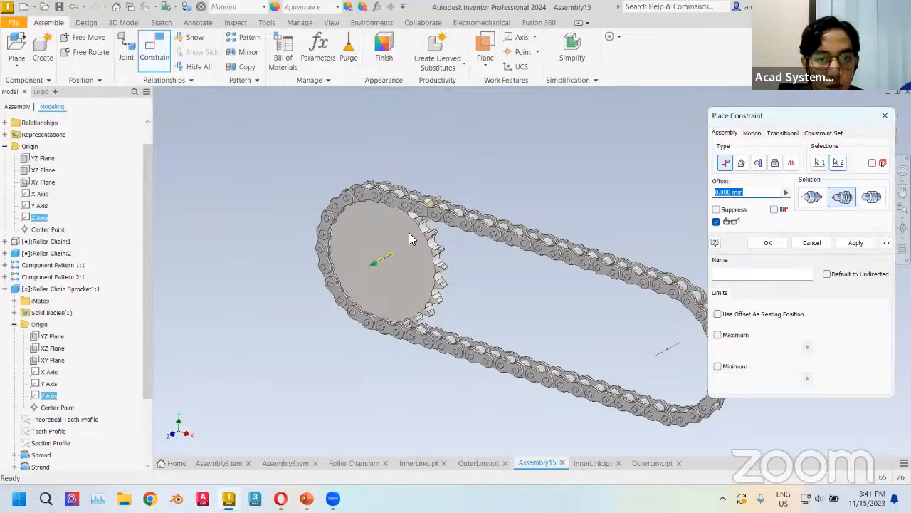
pyautogui.click(854, 248)
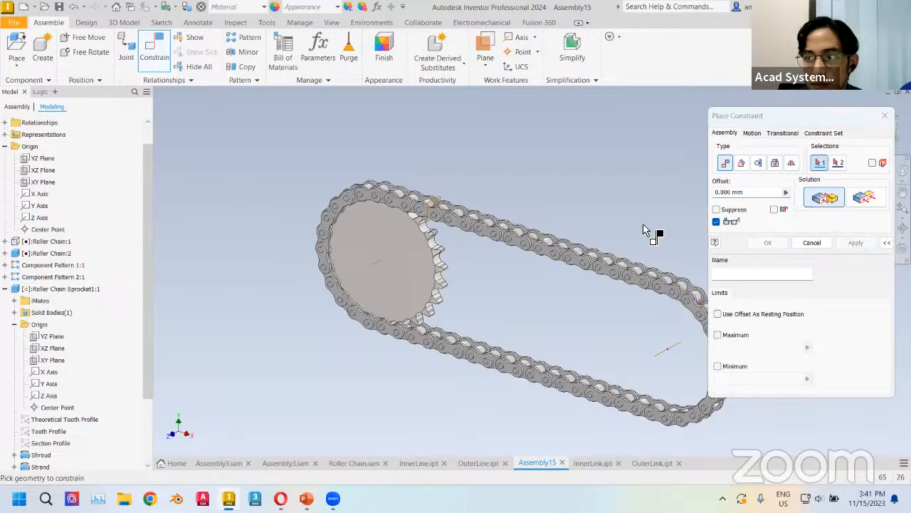
# Finish constraining and rotate the sprocket slightly by hand about its axis within the chain
pyautogui.scroll(3, 423, 226)
pyautogui.moveTo(497, 247); pyautogui.dragTo(507, 235, button='middle')
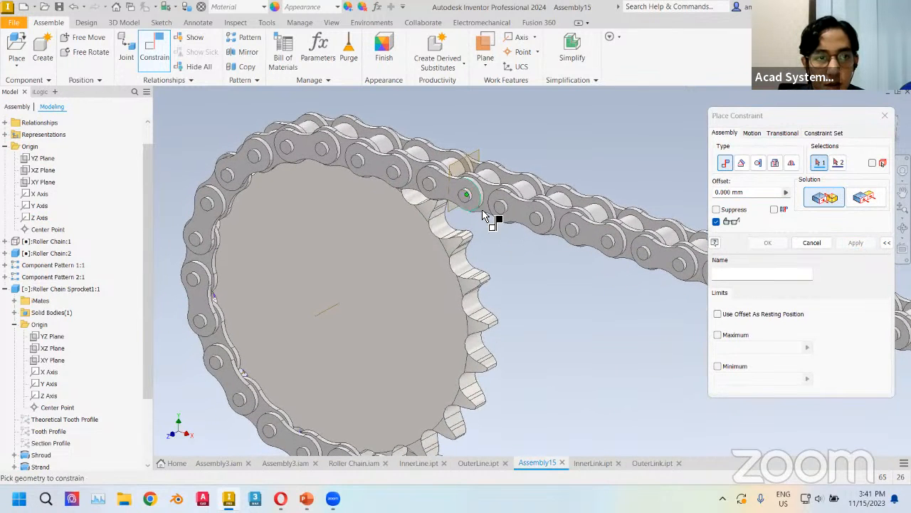
pyautogui.click(811, 243)
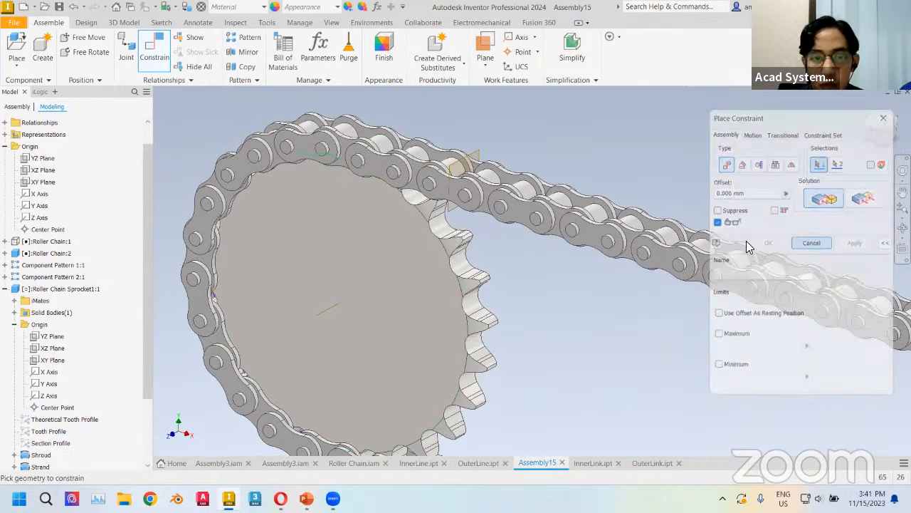
pyautogui.moveTo(496, 250); pyautogui.dragTo(433, 207)
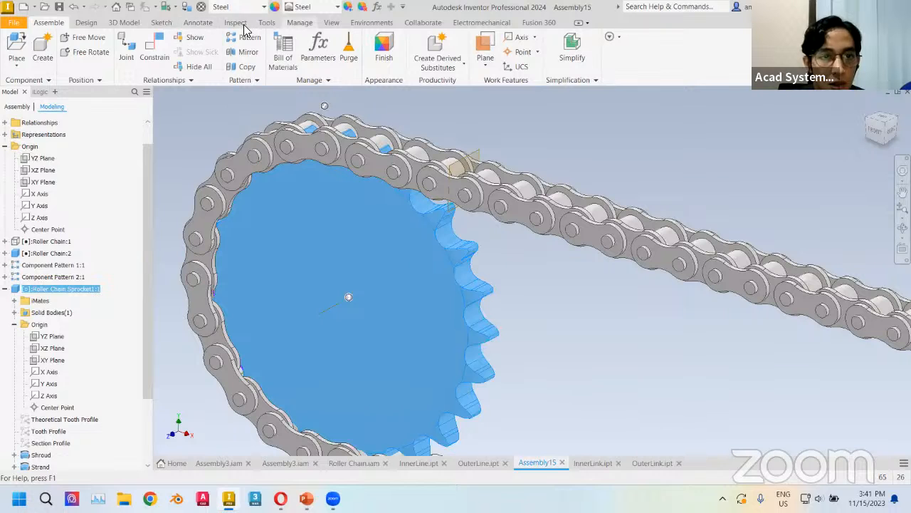
# Cut the assembly with a half section view through its XY Plane at 0 mm offset
pyautogui.click(331, 22)
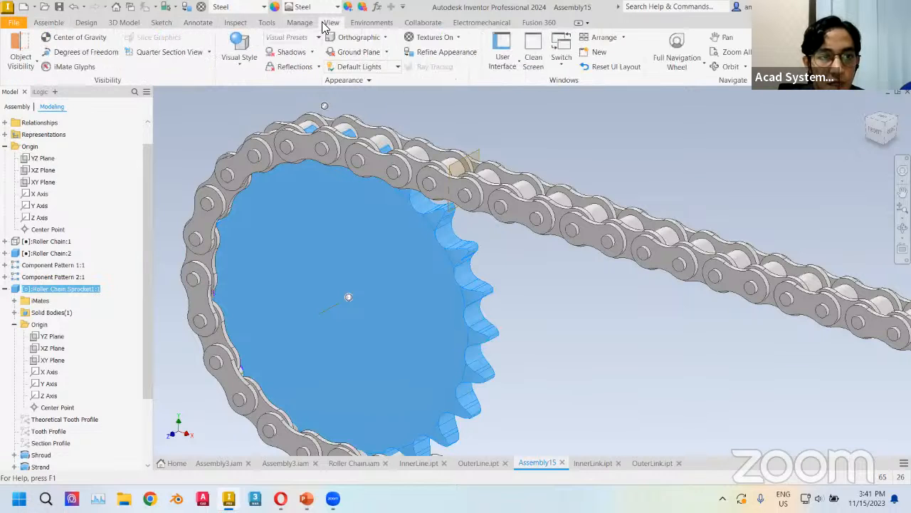
pyautogui.click(209, 52)
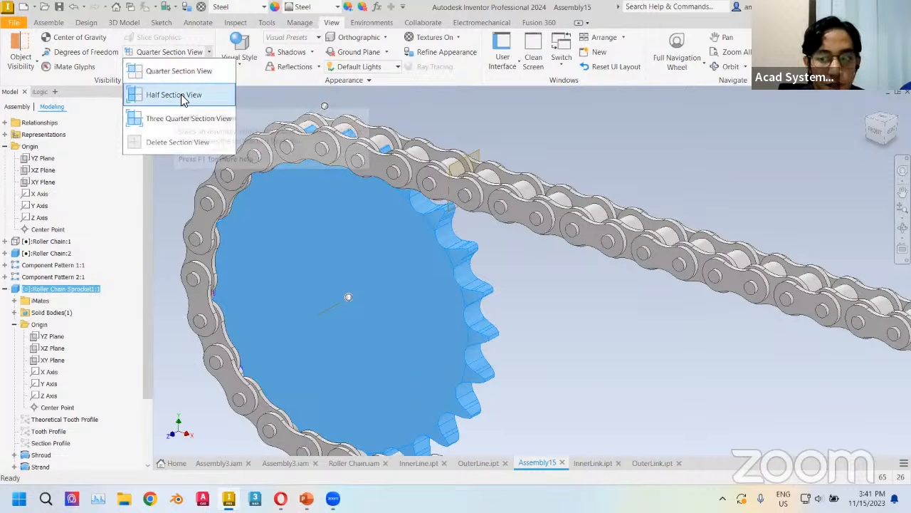
pyautogui.click(173, 97)
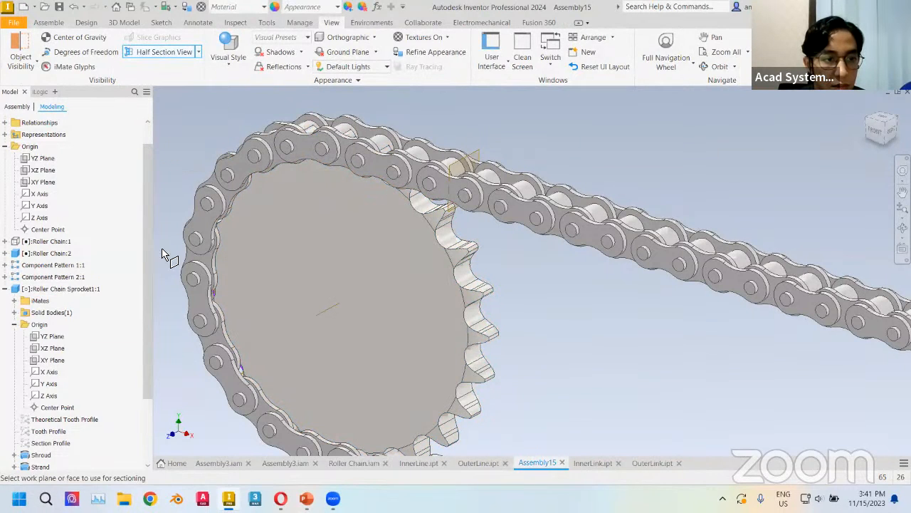
pyautogui.click(45, 183)
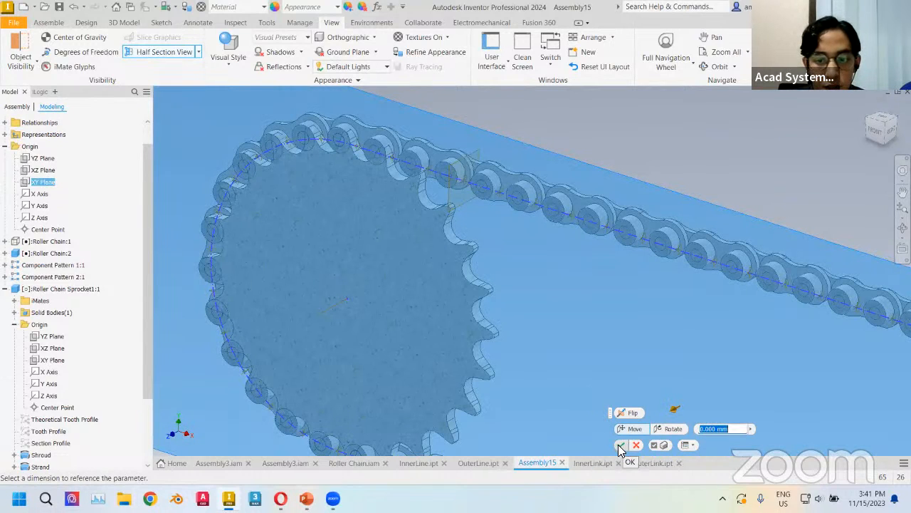
pyautogui.click(621, 444)
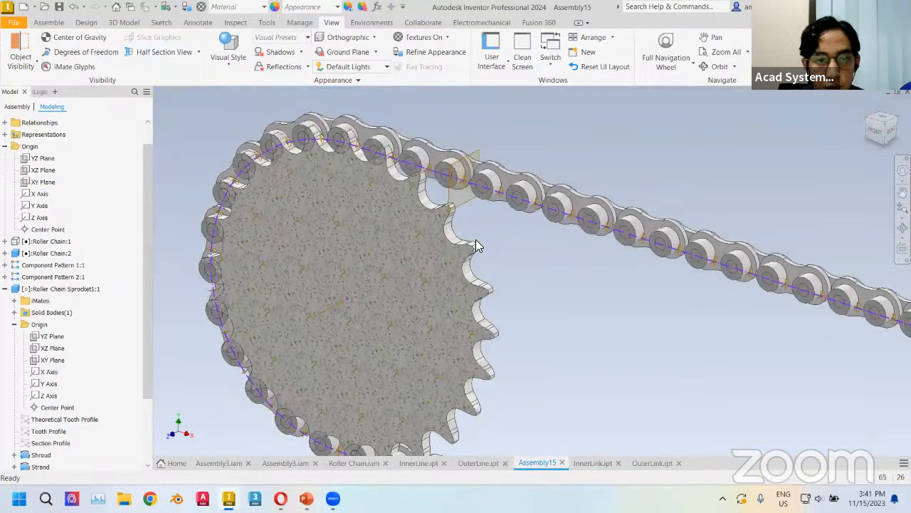
# From the front view, rotate the sprocket by hand to seat its teeth between the chain rollers, and remove the section view
pyautogui.click(875, 136)
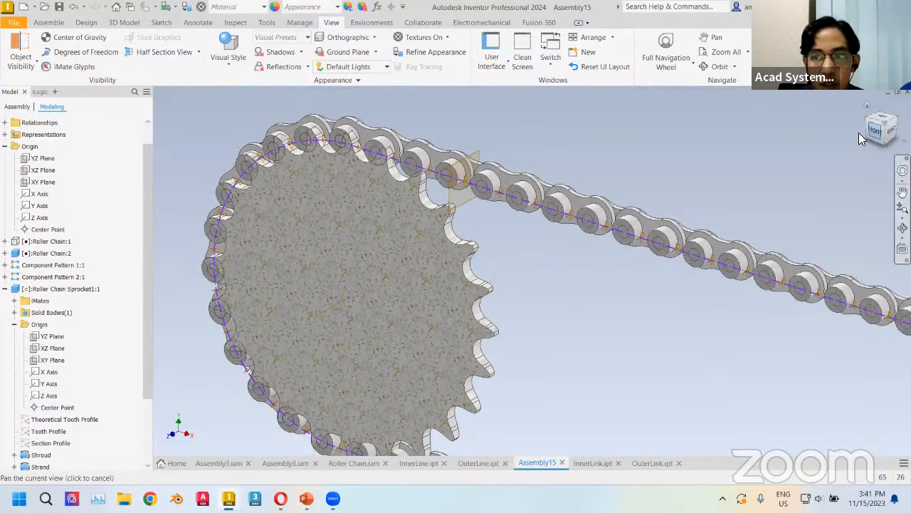
pyautogui.scroll(5, 364, 244)
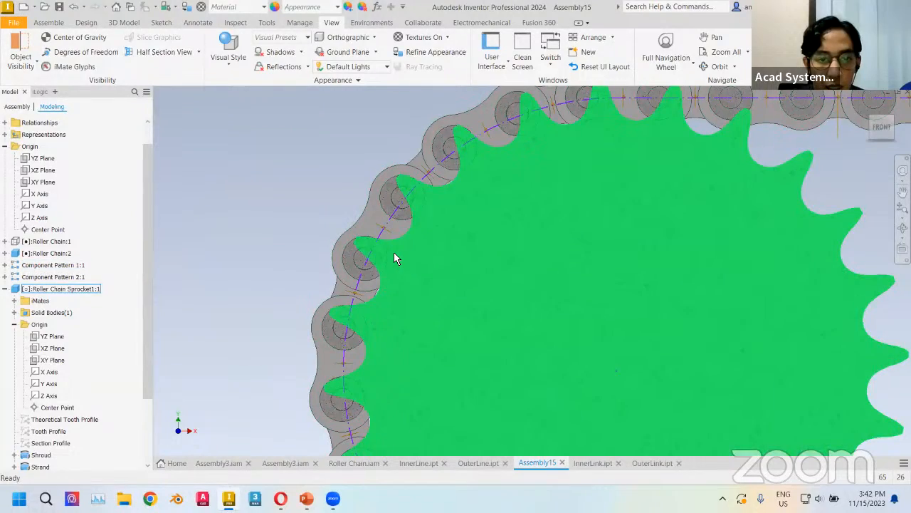
pyautogui.click(392, 250)
pyautogui.moveTo(392, 247); pyautogui.dragTo(391, 233)
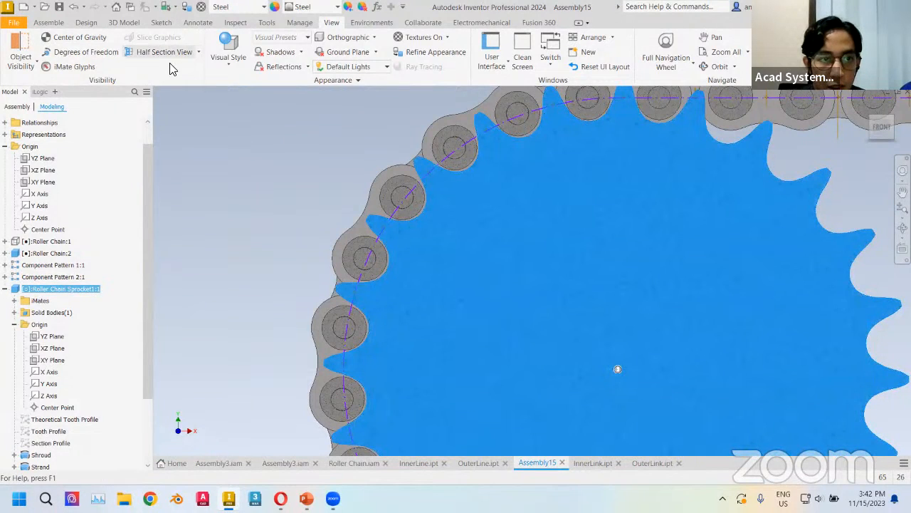
pyautogui.click(199, 53)
pyautogui.click(188, 142)
# Copy the sprocket and place the duplicate inside the chain loop, between the first sprocket and the opposite end
pyautogui.scroll(-5, 196, 181)
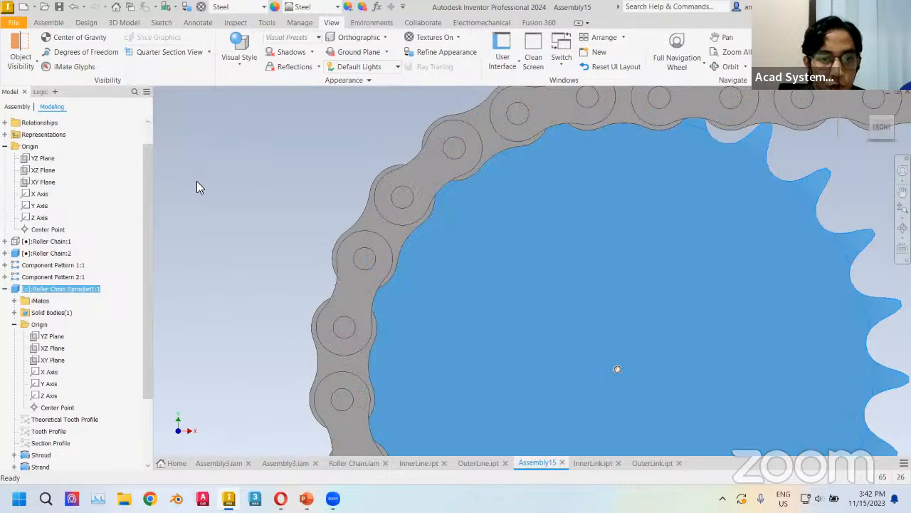
pyautogui.keyDown('shift'); pyautogui.moveTo(522, 259); pyautogui.dragTo(470, 286, button='middle'); pyautogui.keyUp('shift')
pyautogui.click(469, 281)
pyautogui.moveTo(385, 271); pyautogui.dragTo(413, 272, button='middle')
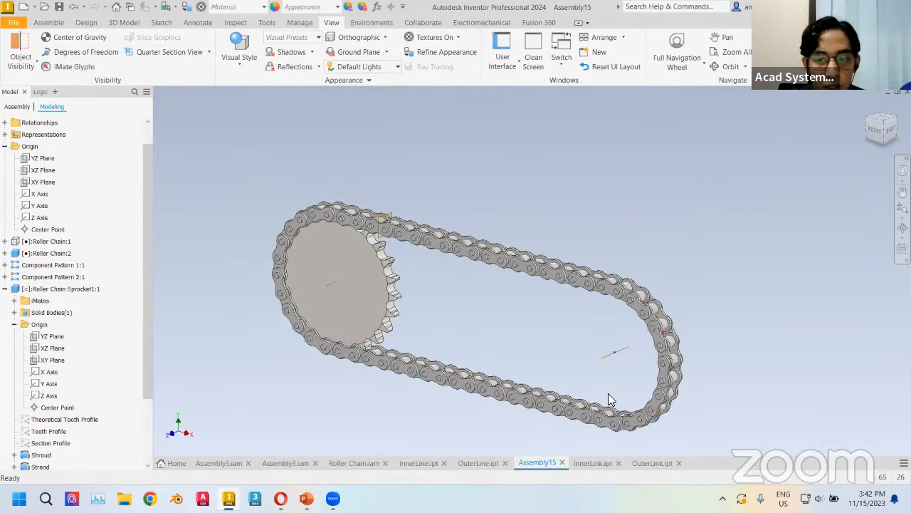
pyautogui.click(393, 294)
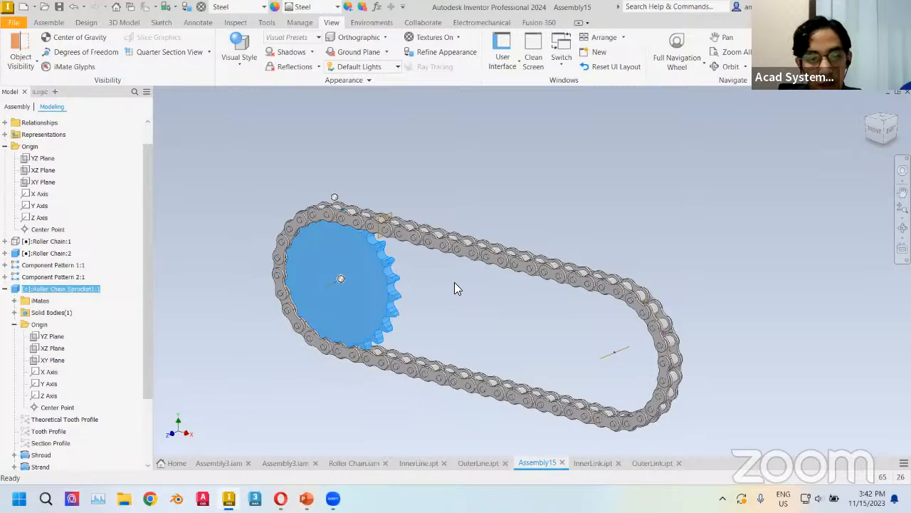
pyautogui.hotkey('ctrl', 'v')
pyautogui.moveTo(456, 293); pyautogui.dragTo(523, 342)
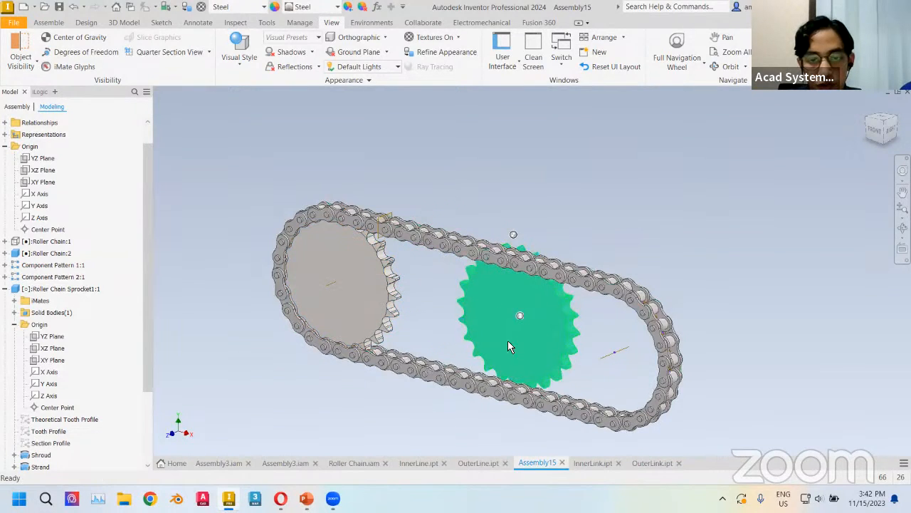
# Apply a flush constraint with 0 mm offset between the second sprocket's XY Plane and the assembly's XY Plane
pyautogui.click(4, 289)
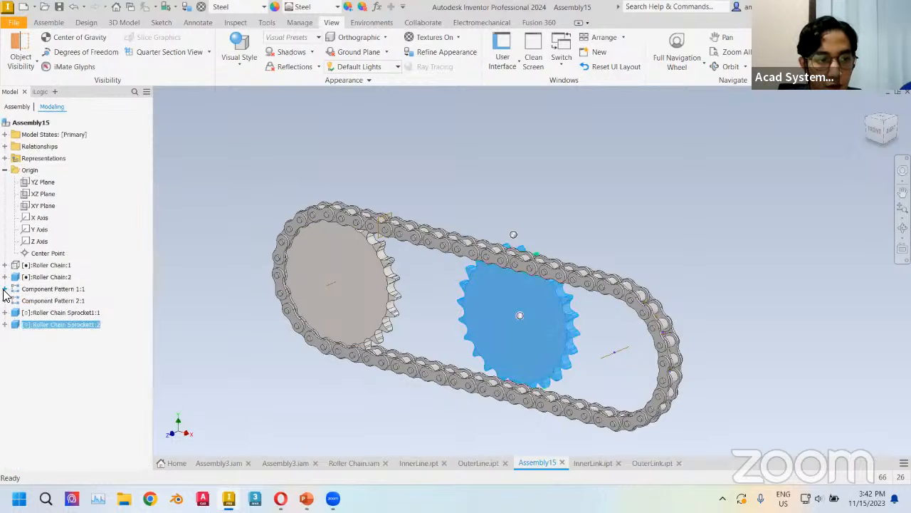
pyautogui.click(5, 324)
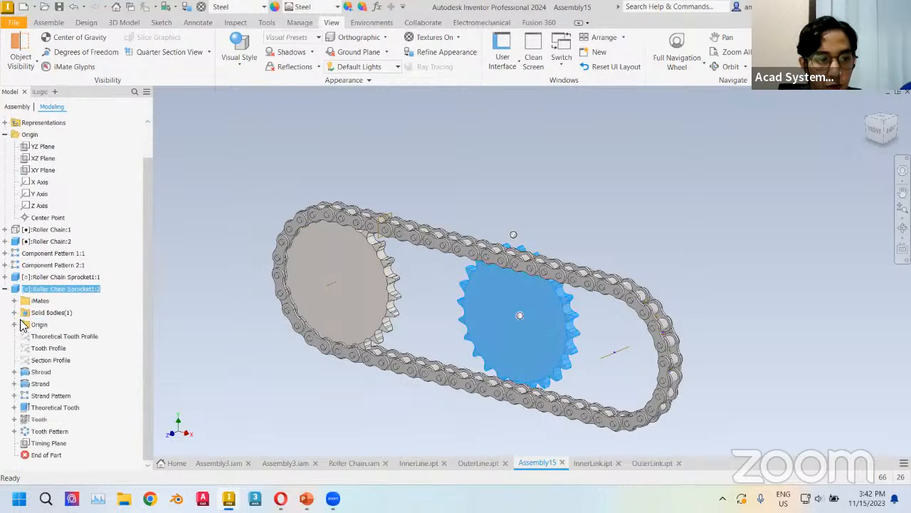
pyautogui.click(14, 324)
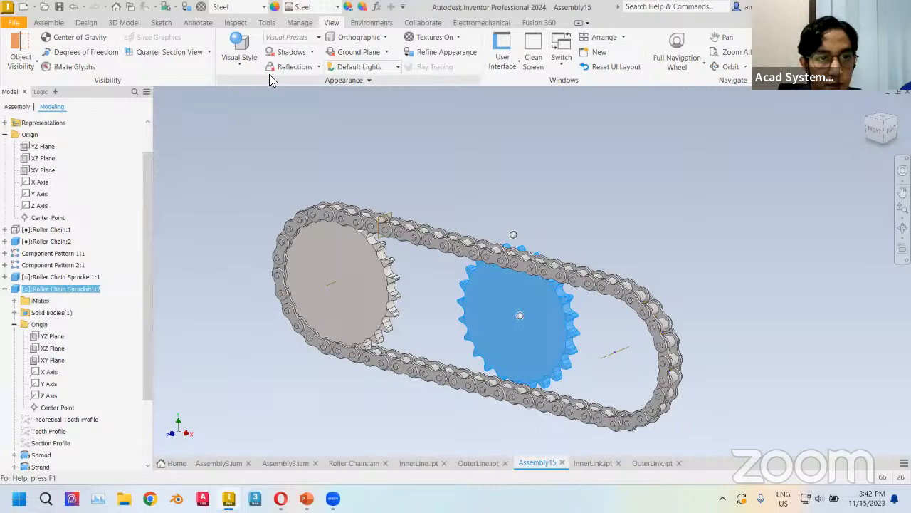
pyautogui.click(49, 22)
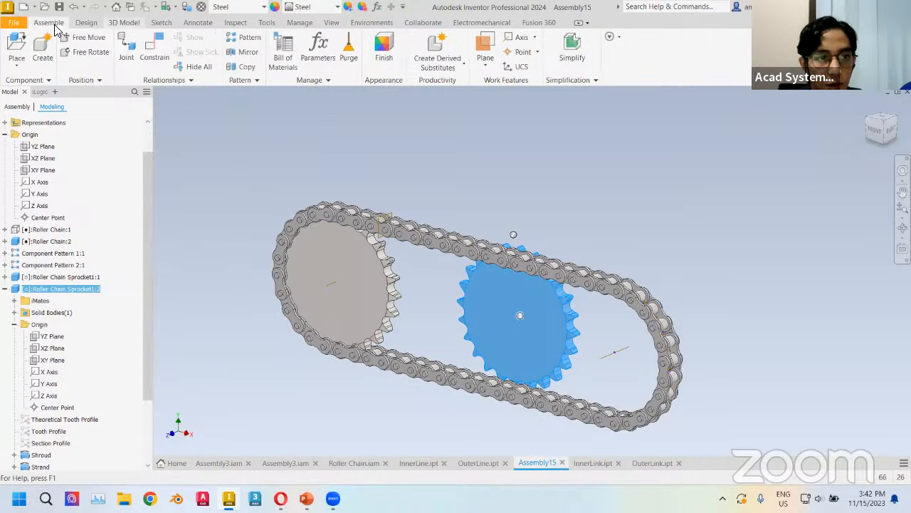
pyautogui.click(154, 51)
pyautogui.click(859, 196)
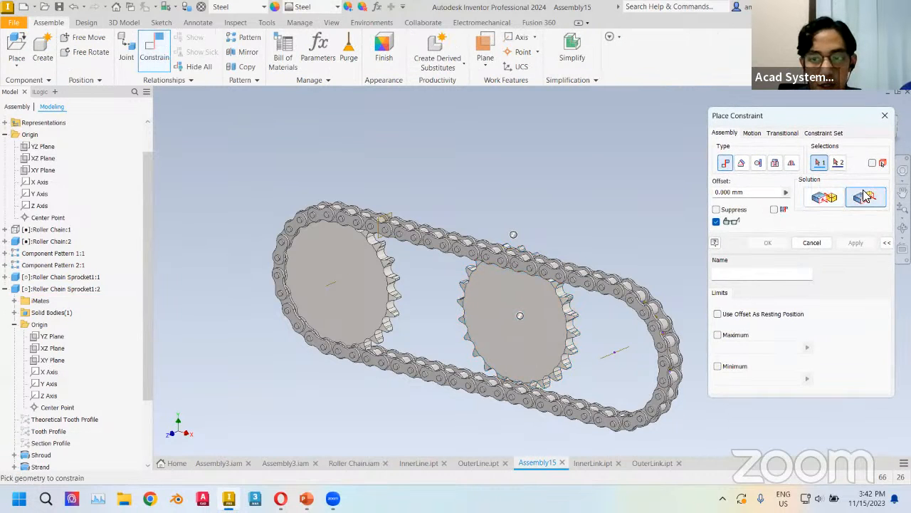
pyautogui.click(49, 363)
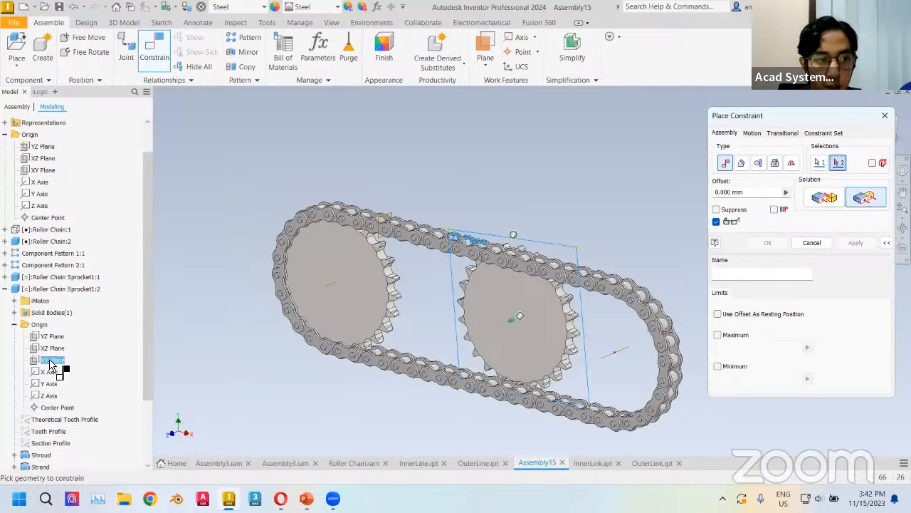
pyautogui.click(44, 171)
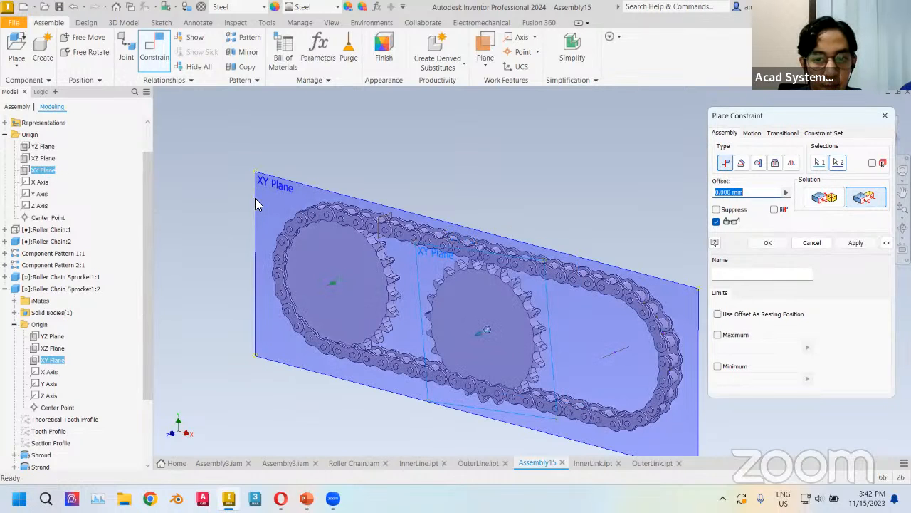
pyautogui.click(849, 246)
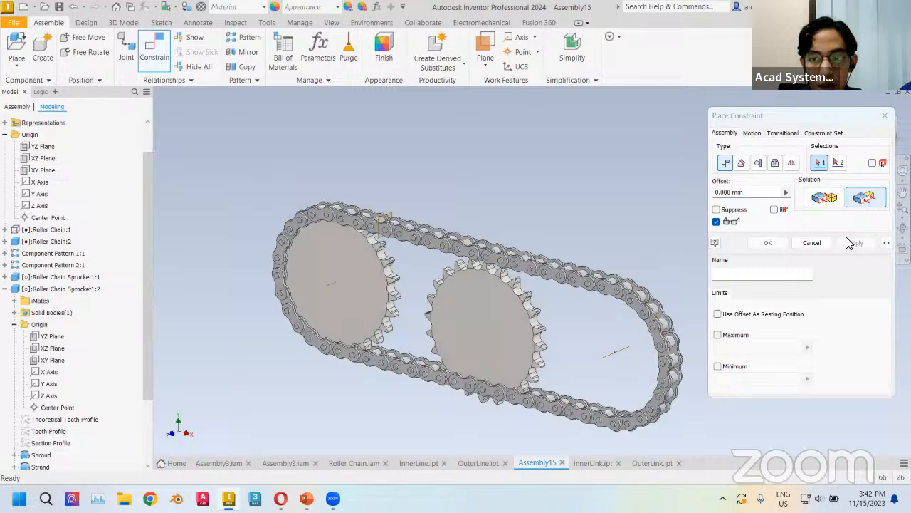
# Mate the second sprocket's Z Axis to the axis at the chain's empty end with 0 mm offset, and finish constraining
pyautogui.click(824, 198)
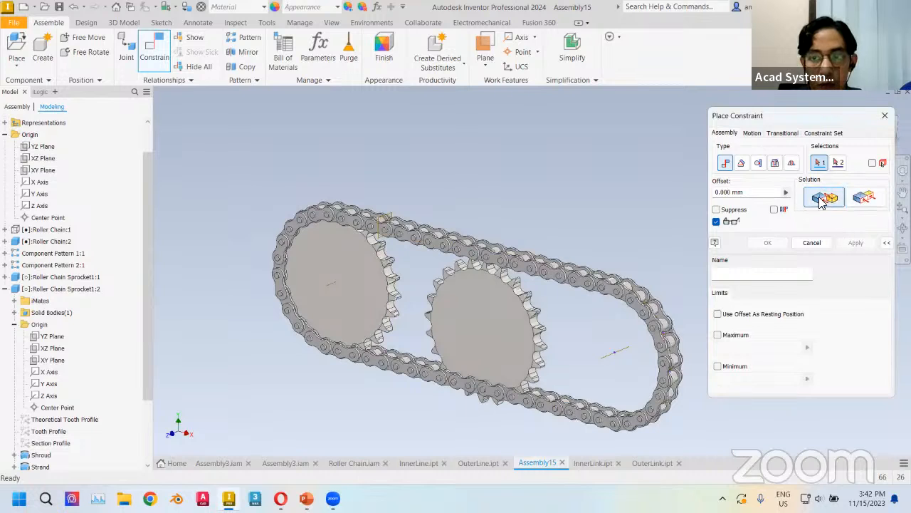
pyautogui.click(49, 396)
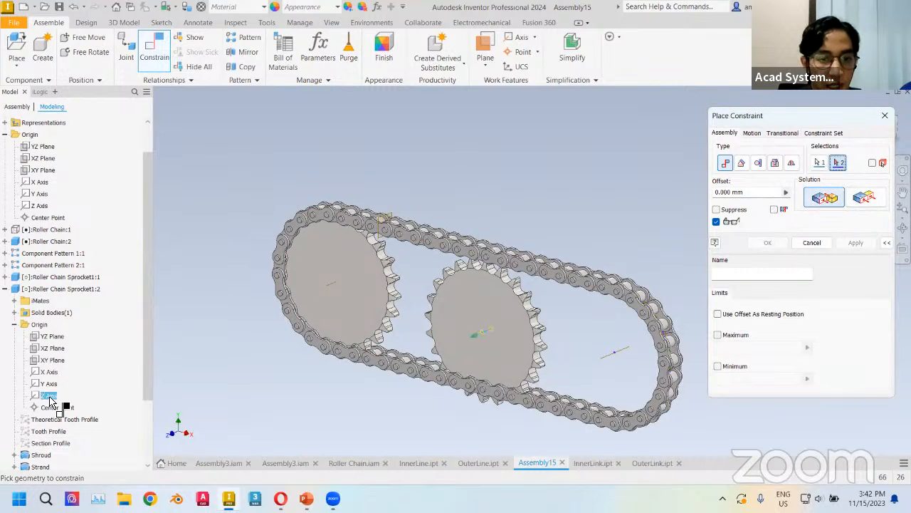
pyautogui.click(608, 358)
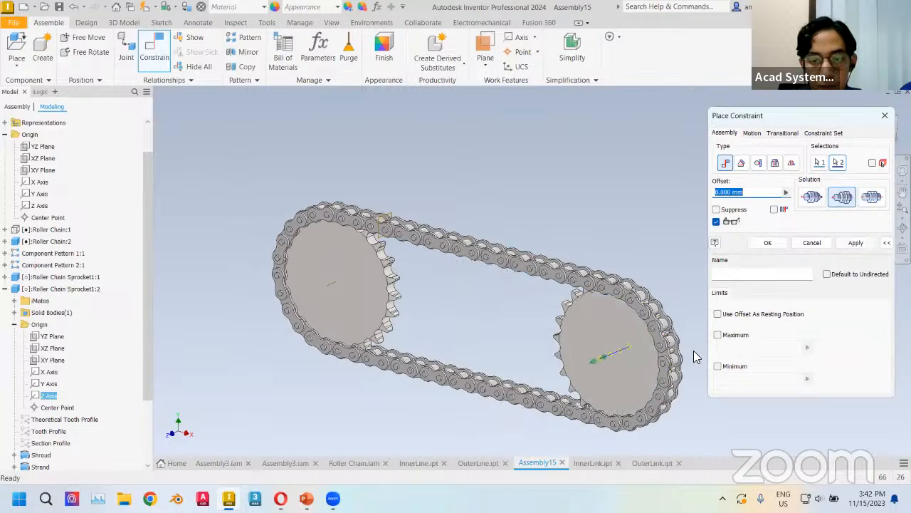
pyautogui.click(846, 243)
pyautogui.click(811, 246)
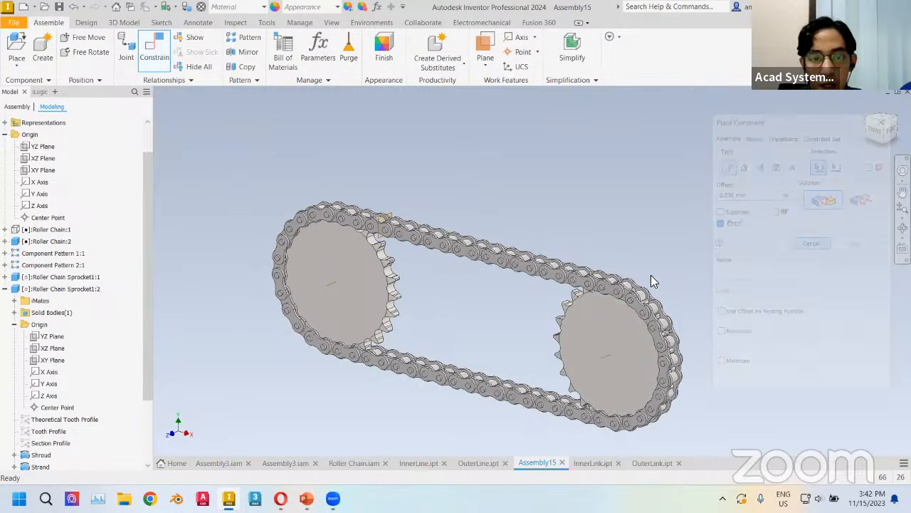
# Hide the Roller Chain:2 component that carries the work plane and axes in the assembly
pyautogui.moveTo(646, 311)
pyautogui.keyDown('shift'); pyautogui.mouseDown(button='middle')
pyautogui.moveTo(650, 318)
pyautogui.moveTo(636, 299)
pyautogui.mouseUp(button='middle'); pyautogui.keyUp('shift')
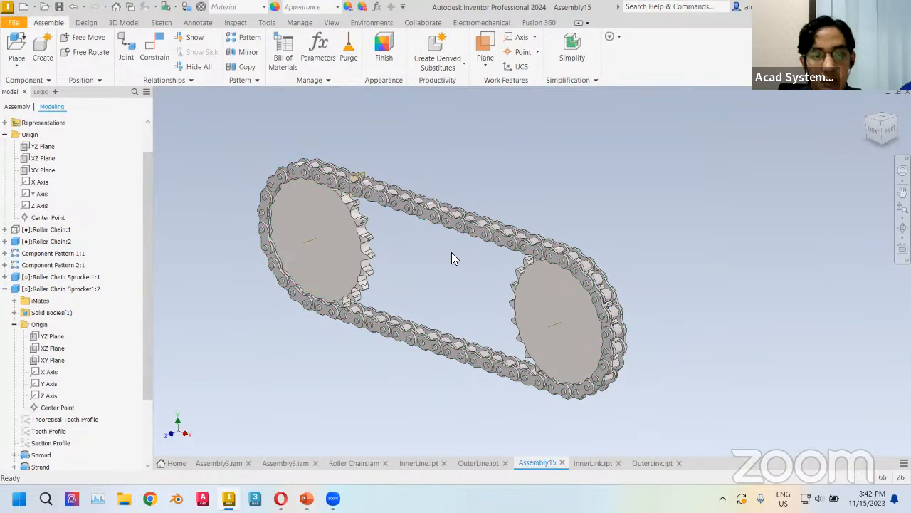
pyautogui.keyDown('shift'); pyautogui.moveTo(449, 244); pyautogui.dragTo(397, 224, button='middle'); pyautogui.keyUp('shift')
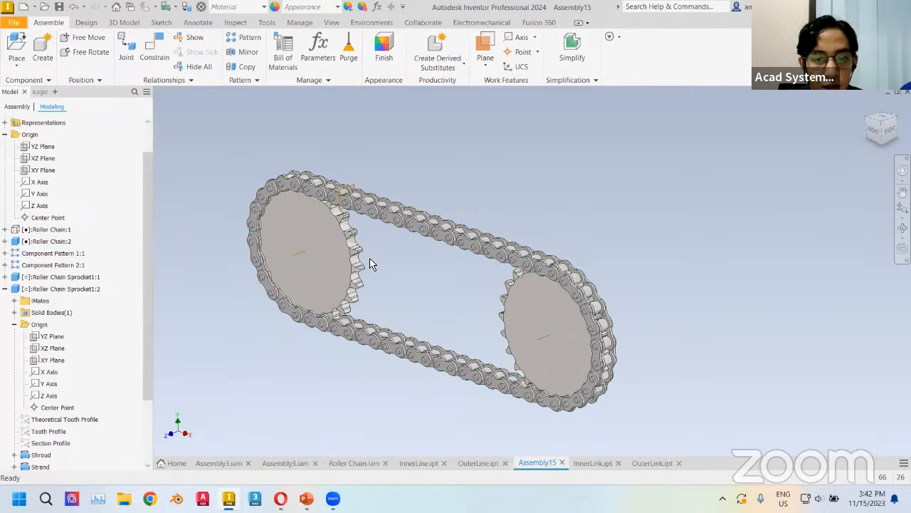
pyautogui.scroll(5, 388, 274)
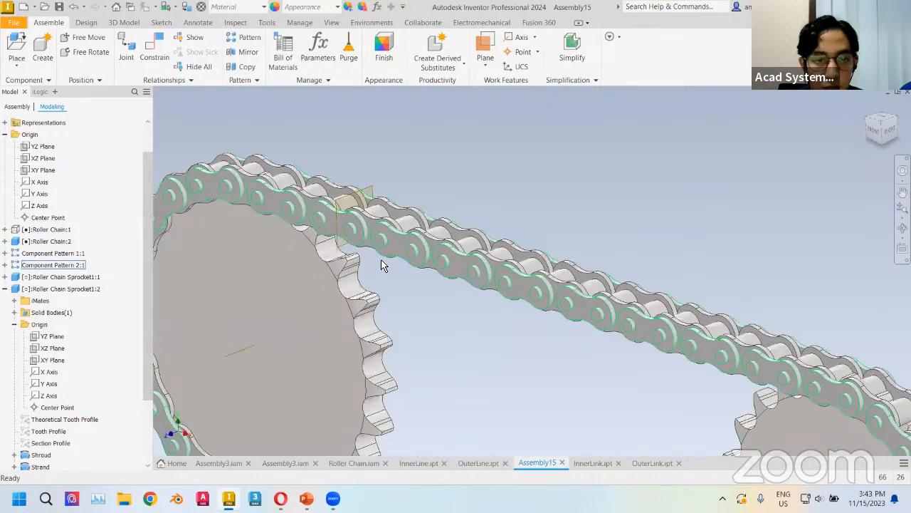
pyautogui.keyDown('shift'); pyautogui.moveTo(380, 263); pyautogui.dragTo(378, 299, button='middle'); pyautogui.keyUp('shift')
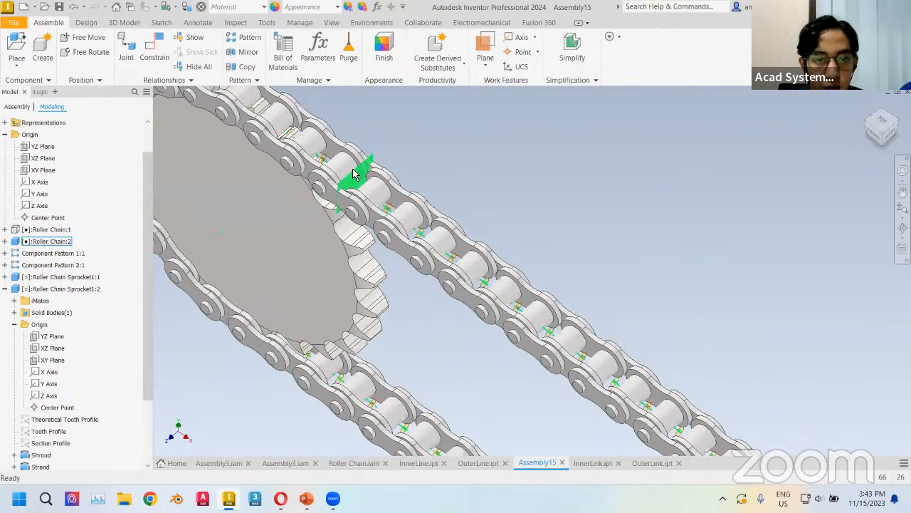
pyautogui.rightClick(354, 176)
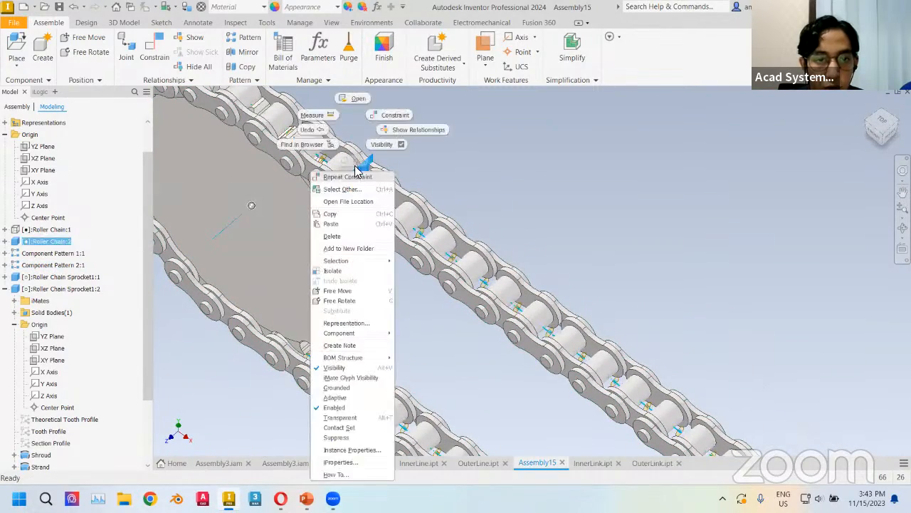
pyautogui.click(382, 145)
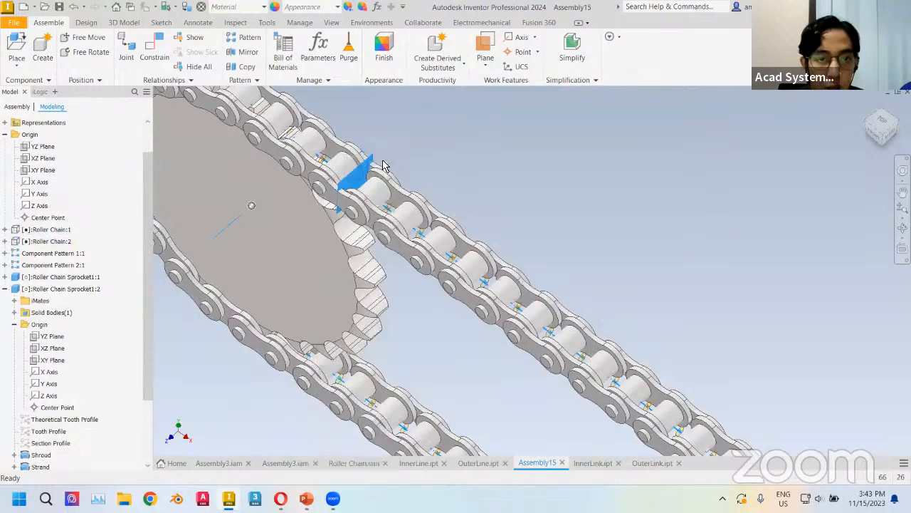
pyautogui.scroll(-3, 527, 328)
pyautogui.moveTo(582, 364)
pyautogui.keyDown('shift'); pyautogui.mouseDown(button='middle')
pyautogui.moveTo(584, 340)
pyautogui.moveTo(576, 368)
pyautogui.moveTo(508, 301)
pyautogui.moveTo(576, 370)
pyautogui.mouseUp(button='middle'); pyautogui.keyUp('shift')
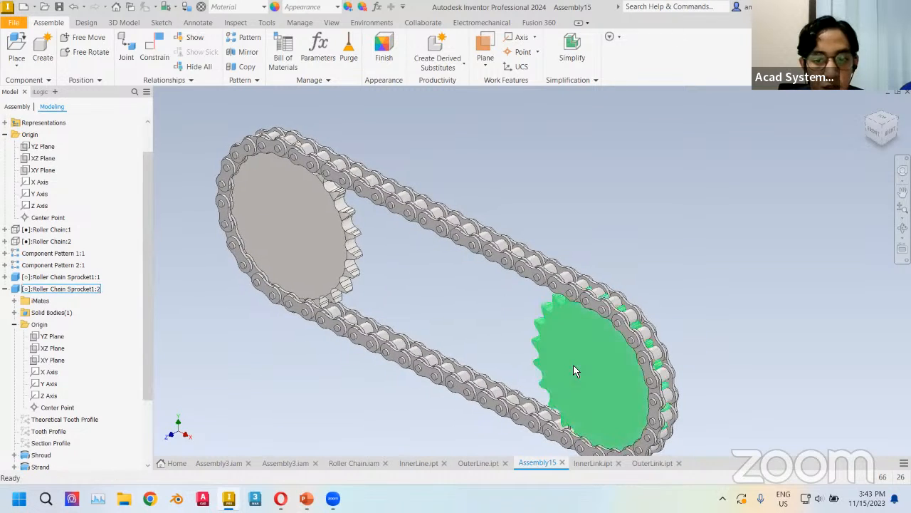
# Hide Work Point1 and Boundary Patch1 in the InnerLink part
pyautogui.click(591, 463)
pyautogui.scroll(3, 476, 268)
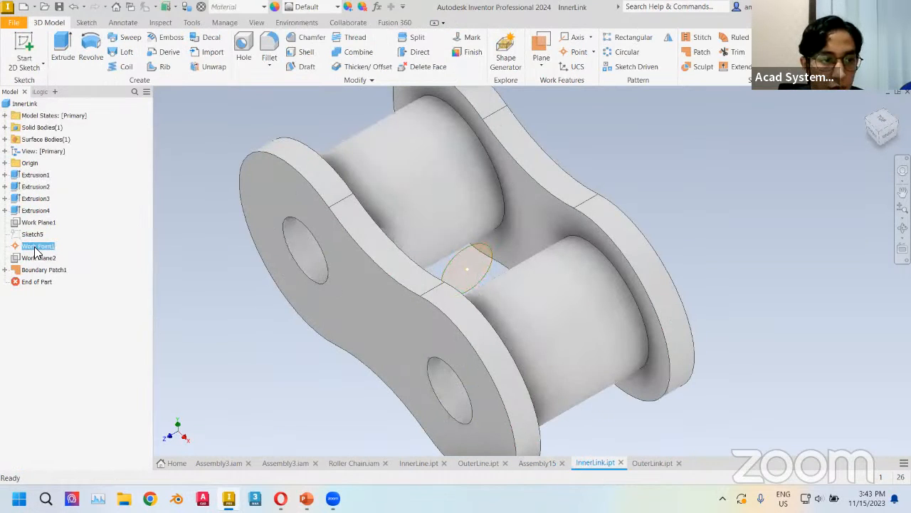
pyautogui.rightClick(48, 269)
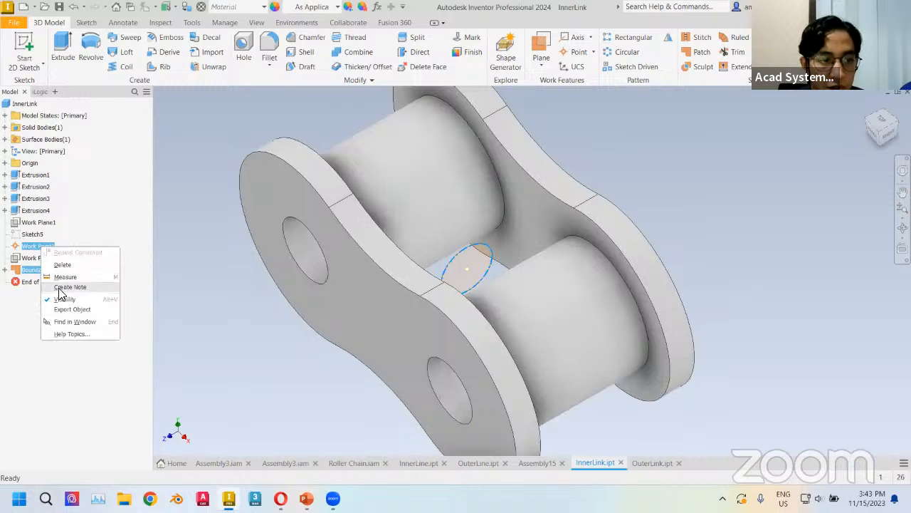
pyautogui.click(63, 298)
# Hide Work Point1 and Boundary Patch1 in the OuterLink part
pyautogui.click(648, 462)
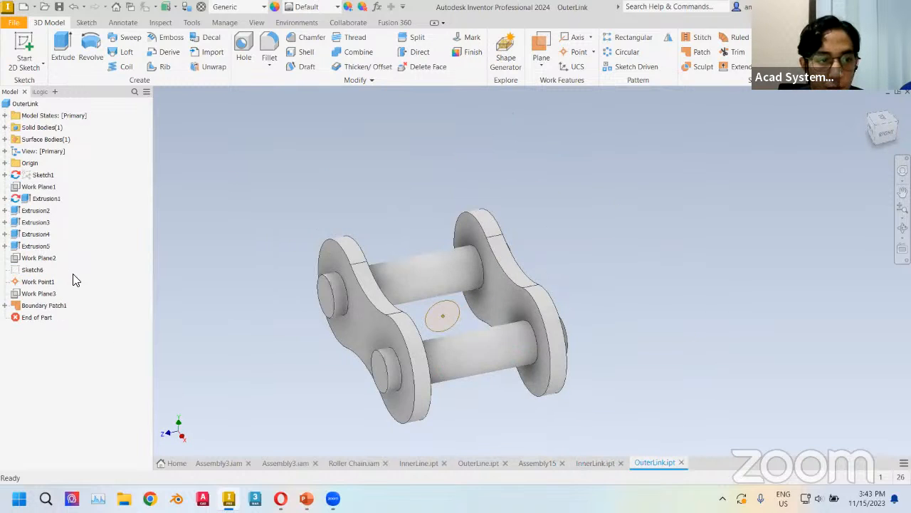
pyautogui.rightClick(41, 289)
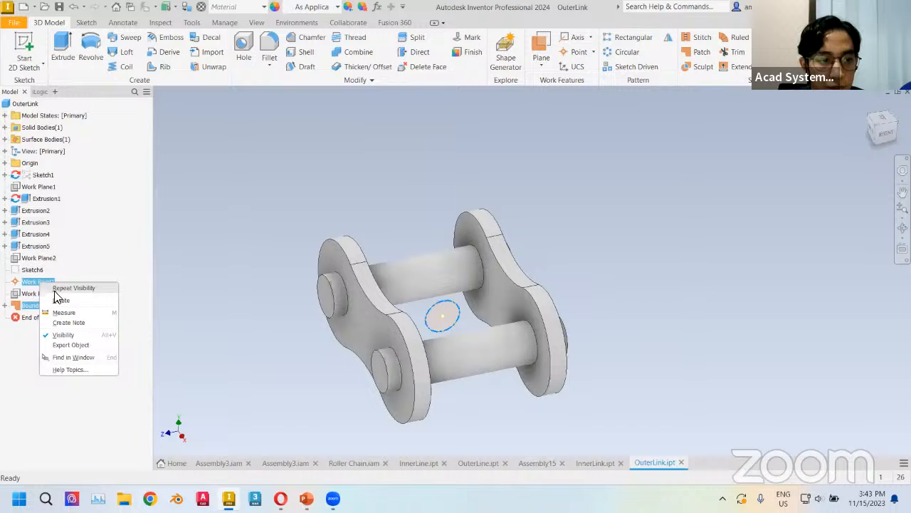
pyautogui.click(64, 335)
# Return to Assembly15 and inspect the completed chain and sprockets from several angles
pyautogui.click(538, 464)
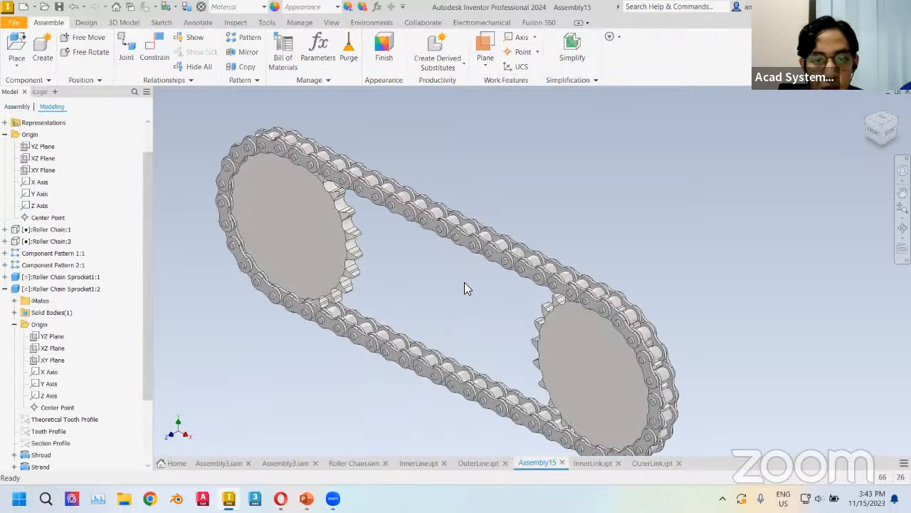
pyautogui.press('F4')
pyautogui.moveTo(462, 290); pyautogui.dragTo(549, 240)
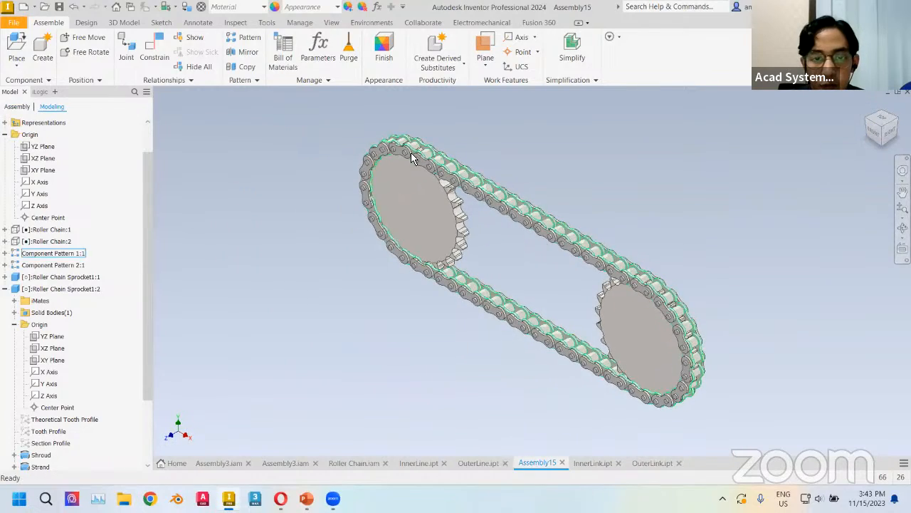
pyautogui.moveTo(530, 164); pyautogui.dragTo(490, 183, button='middle')
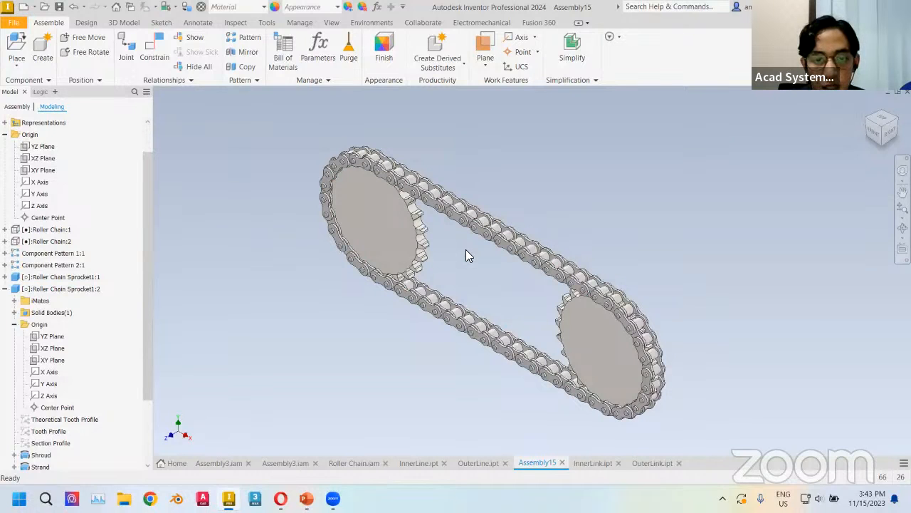
pyautogui.keyDown('shift'); pyautogui.moveTo(465, 253); pyautogui.dragTo(400, 286, button='middle'); pyautogui.keyUp('shift')
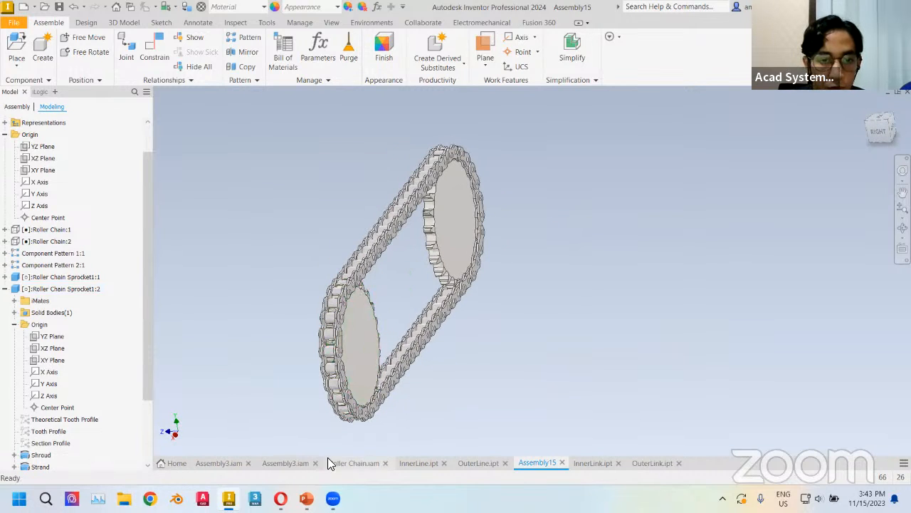
# Switch to the Make a chain presentation in PowerPoint and view the Features used slide and the closing slide
pyautogui.click(315, 493)
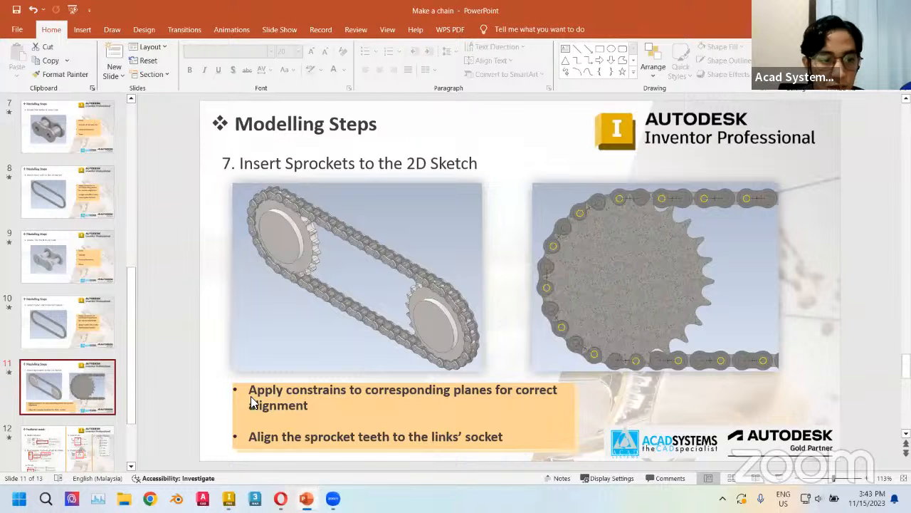
pyautogui.scroll(-2, 92, 427)
pyautogui.click(87, 367)
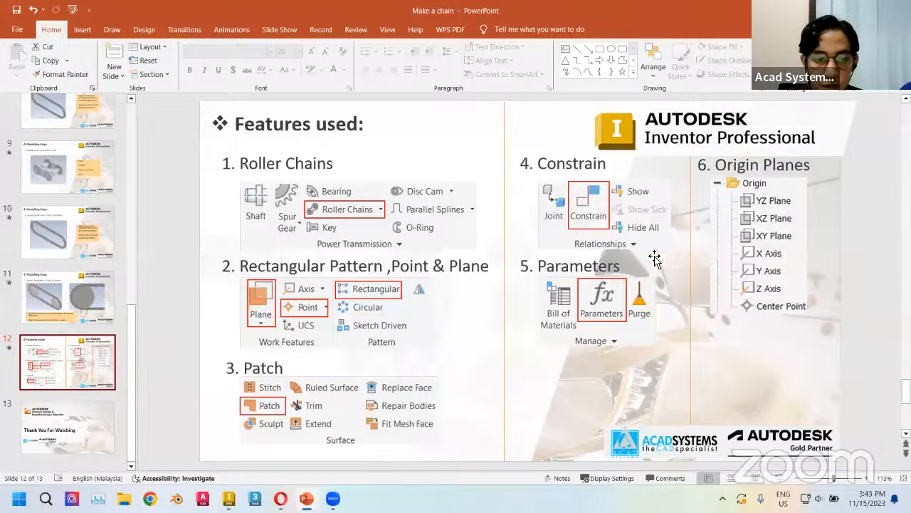
pyautogui.click(91, 422)
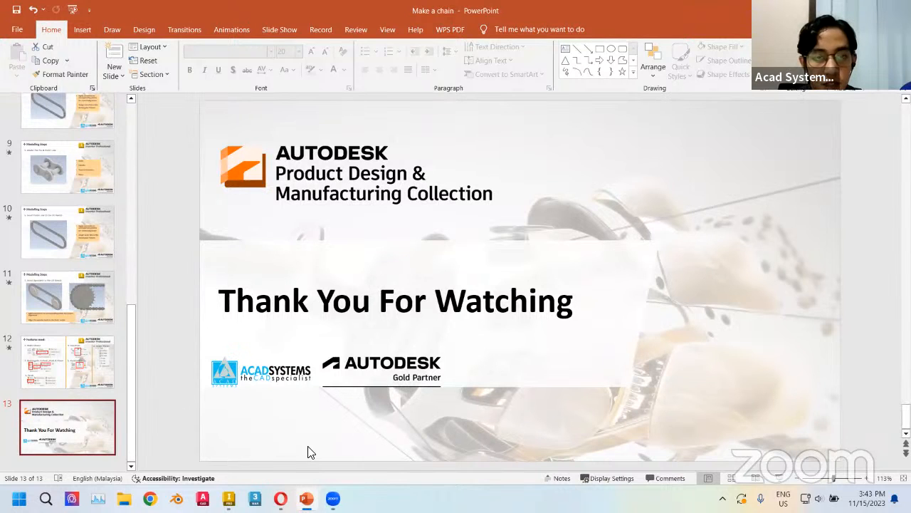
# Switch to the Opera browser and look through the acadsystems.com home page for promotions and upcoming free online lessons
pyautogui.moveTo(280, 498)
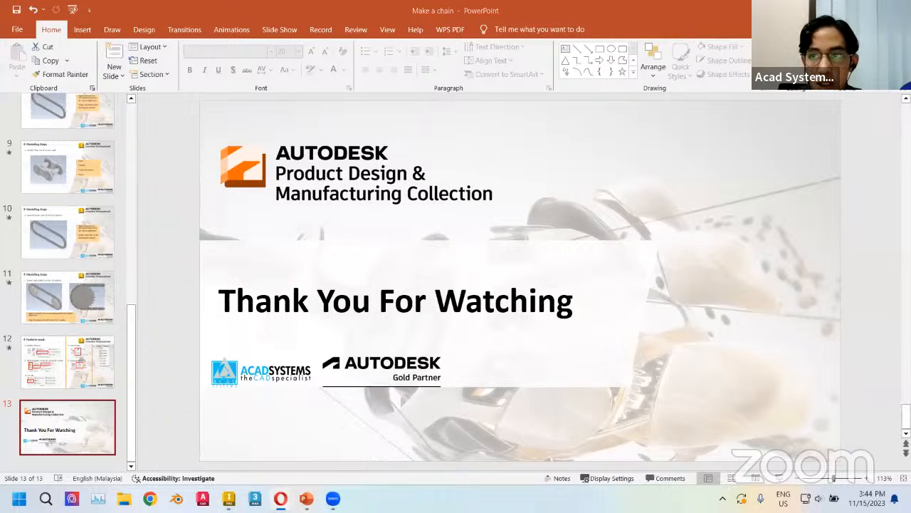
pyautogui.hotkey('alt', 'Tab')
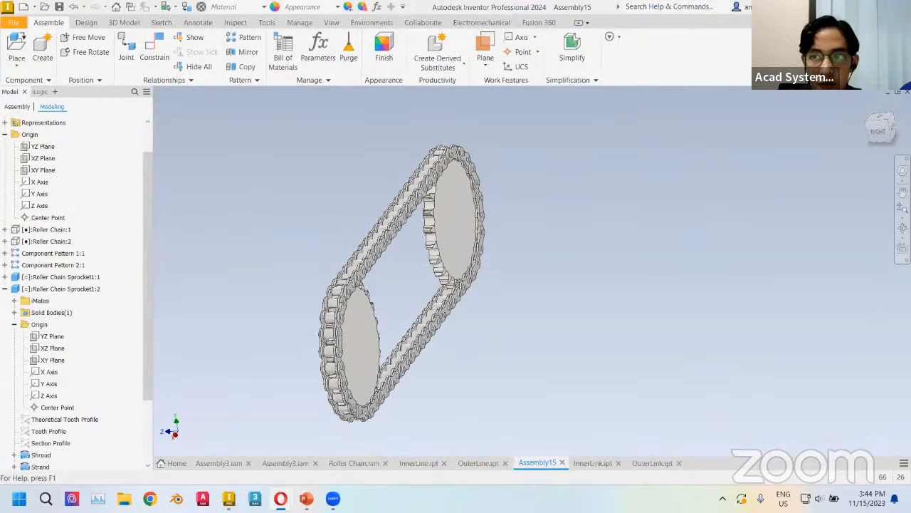
pyautogui.hotkey('alt', 'Tab')
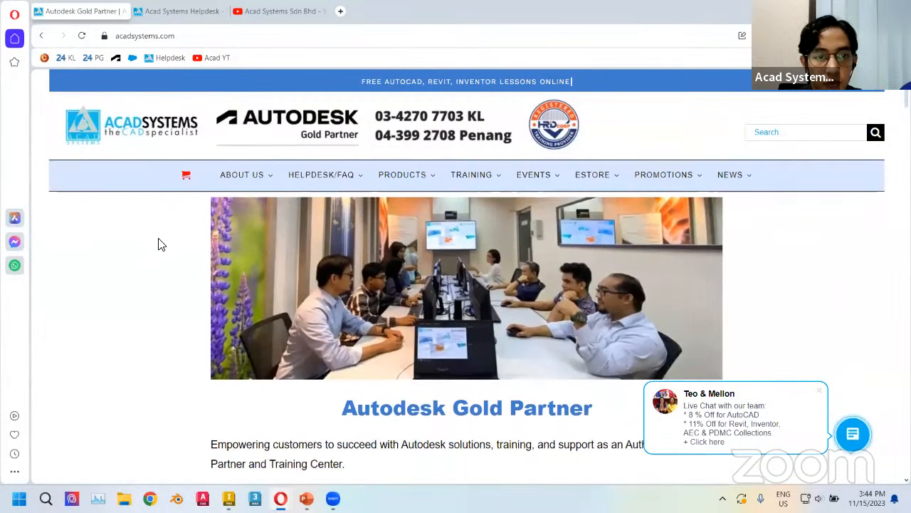
pyautogui.click(196, 43)
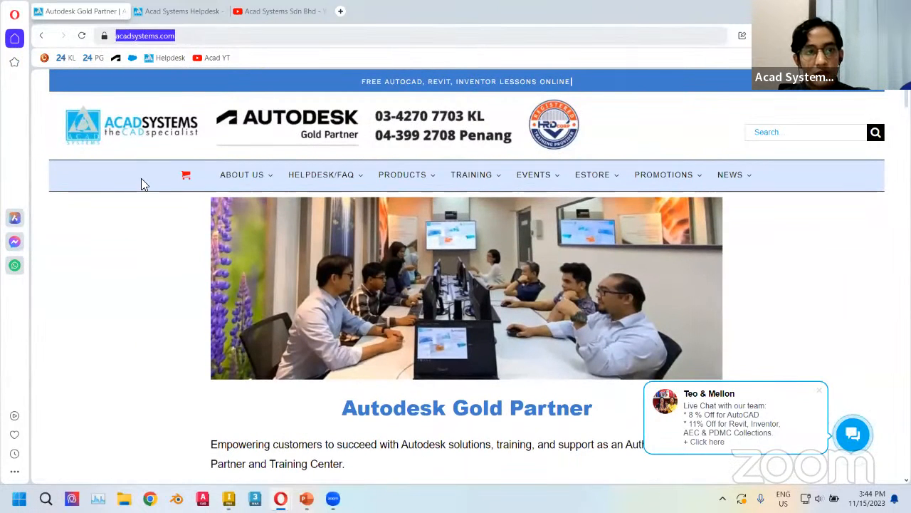
pyautogui.click(120, 285)
pyautogui.scroll(-6, 167, 240)
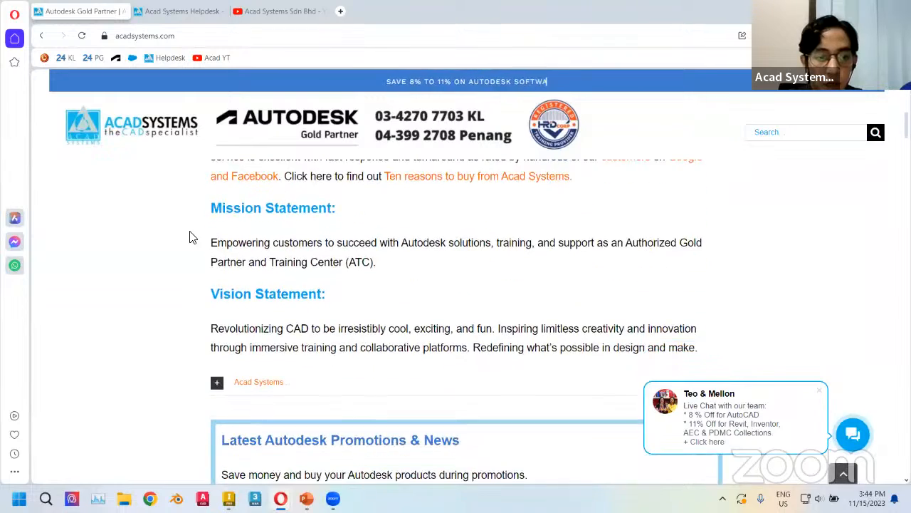
pyautogui.scroll(-4, 299, 253)
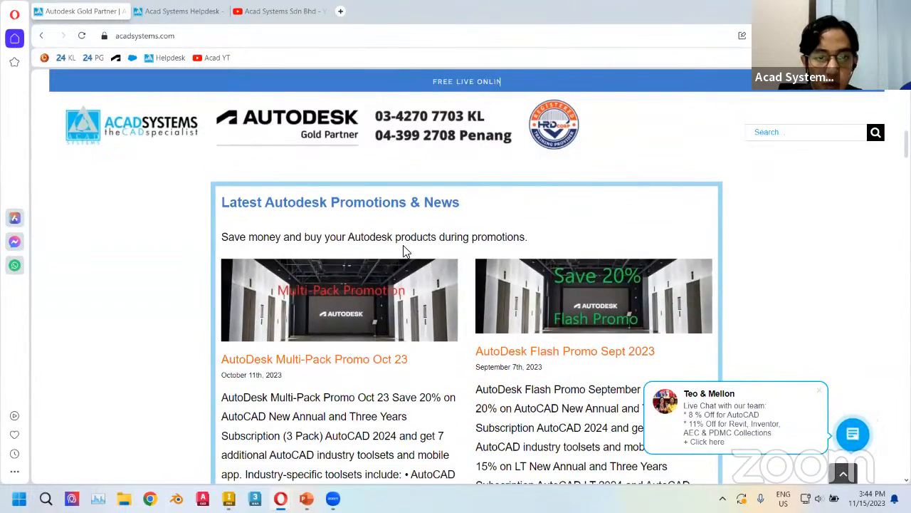
pyautogui.scroll(-7, 399, 249)
pyautogui.scroll(-18, 402, 250)
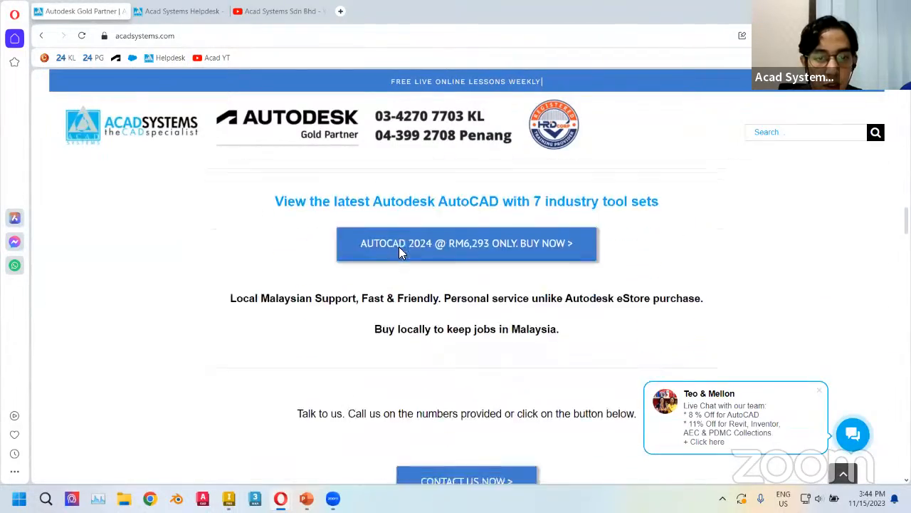
pyautogui.scroll(1, 603, 248)
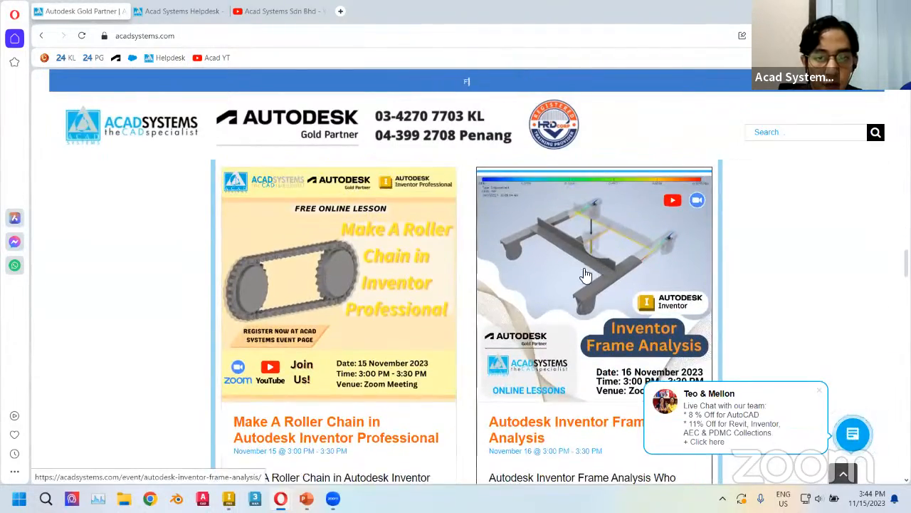
pyautogui.scroll(-9, 605, 245)
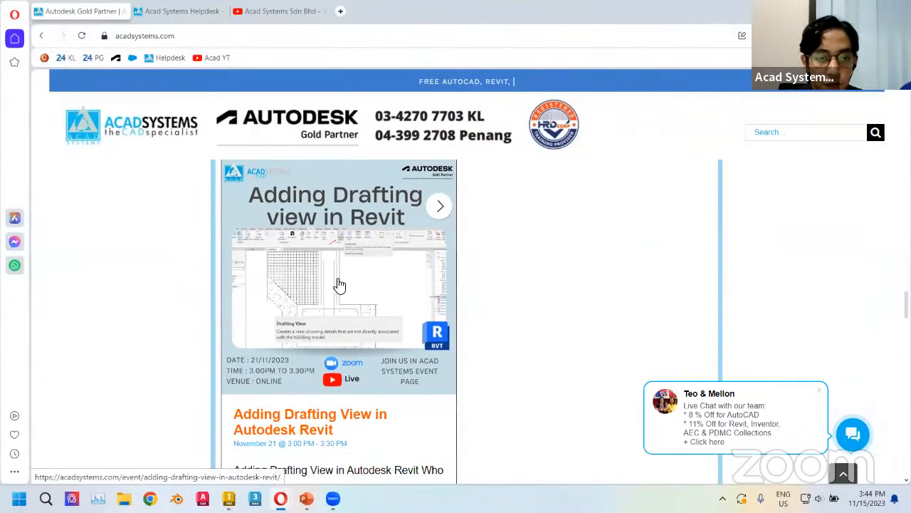
# Open the Adding Drafting View in Autodesk Revit event and review its RSVP section and lesson details
pyautogui.scroll(-10, 299, 309)
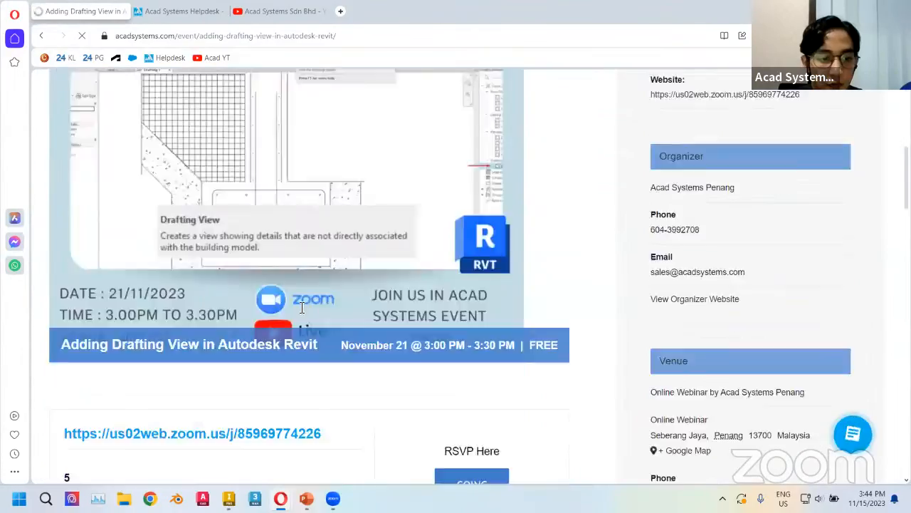
pyautogui.scroll(1, 156, 249)
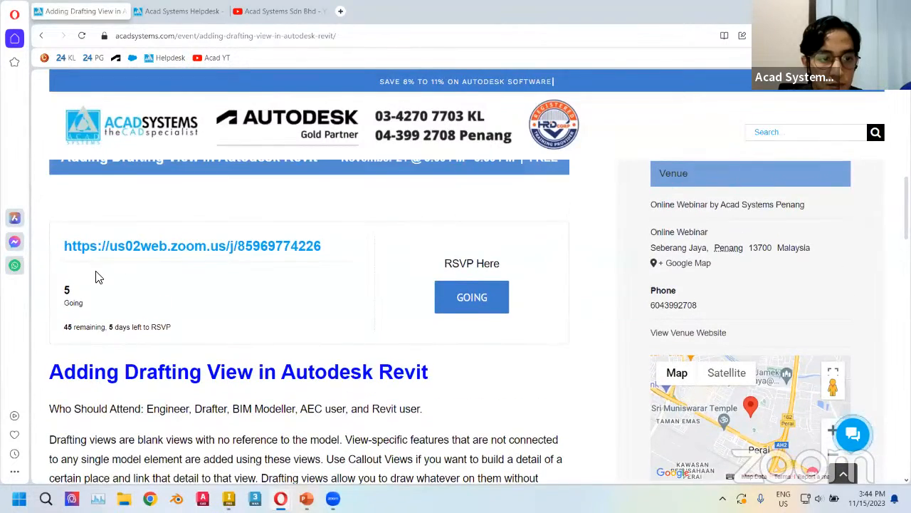
pyautogui.scroll(-6, 98, 277)
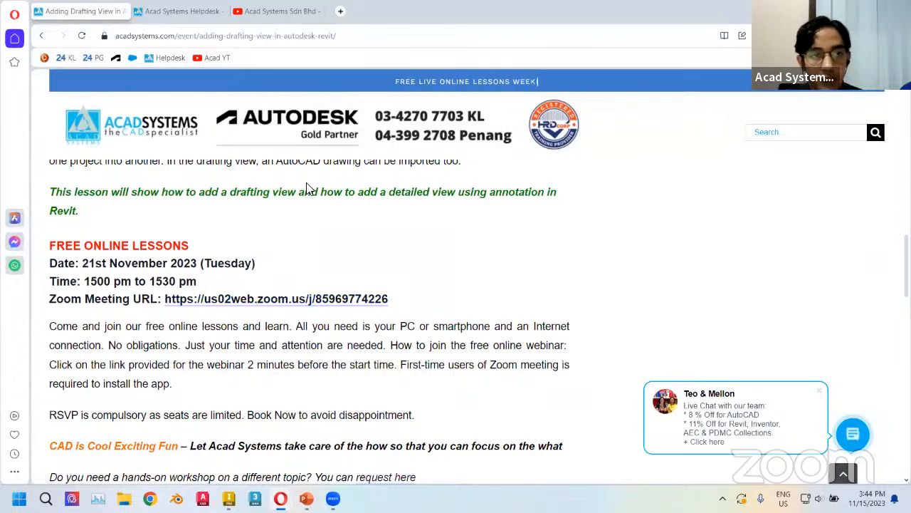
pyautogui.scroll(10, 278, 211)
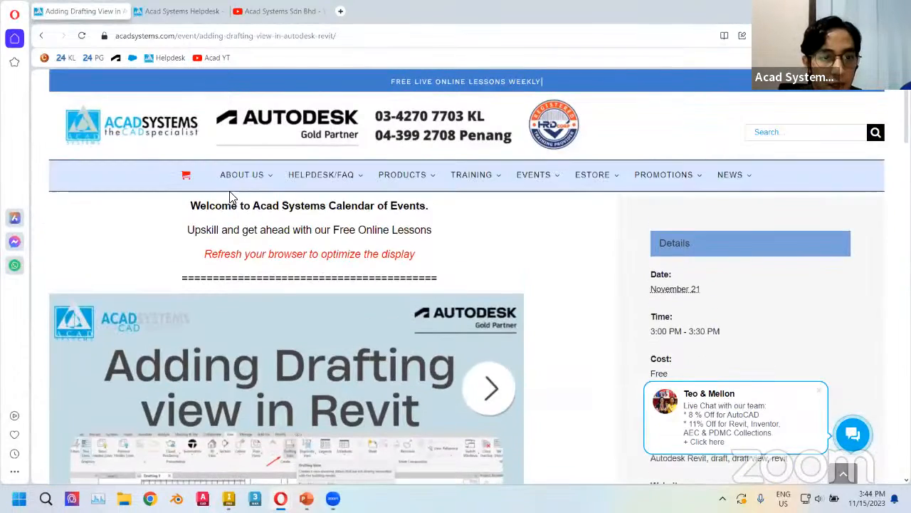
# Open the Acad Systems Helpdesk page and review its sign-in and guest ticket options
pyautogui.moveTo(321, 176)
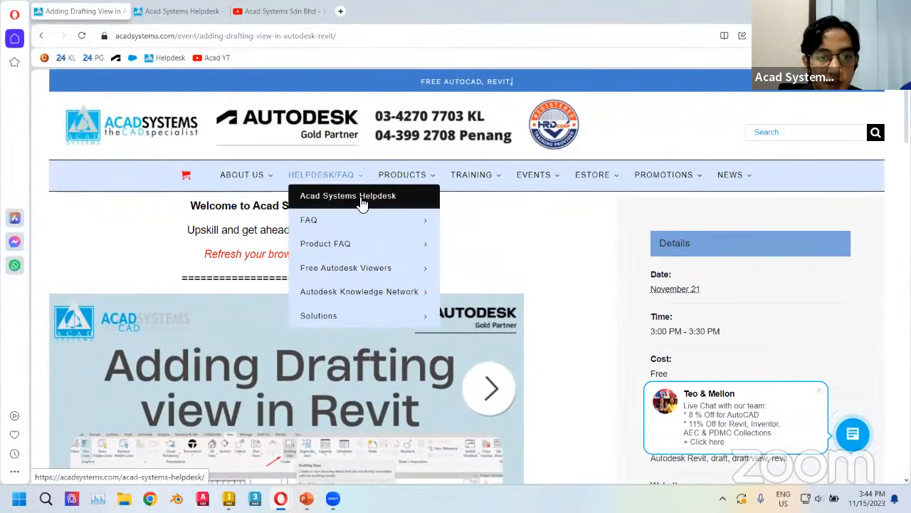
pyautogui.click(342, 203)
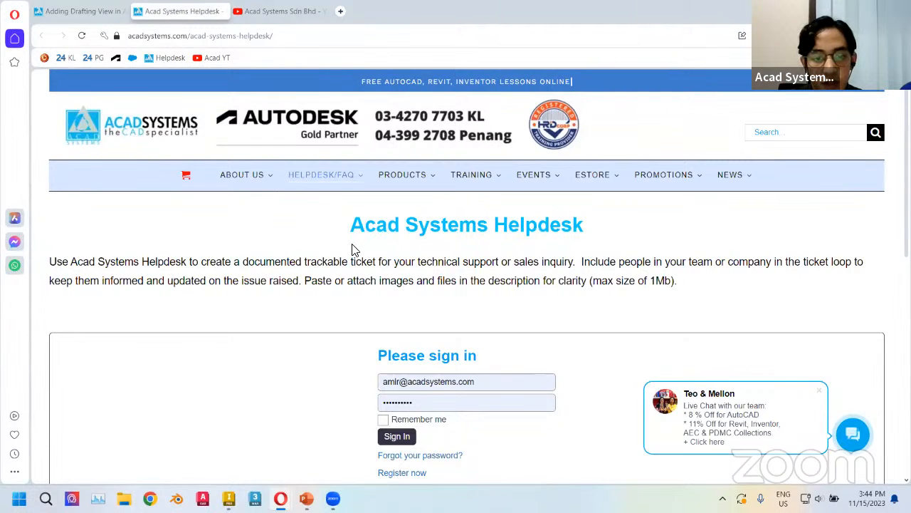
pyautogui.scroll(-3, 365, 270)
pyautogui.scroll(-1, 384, 273)
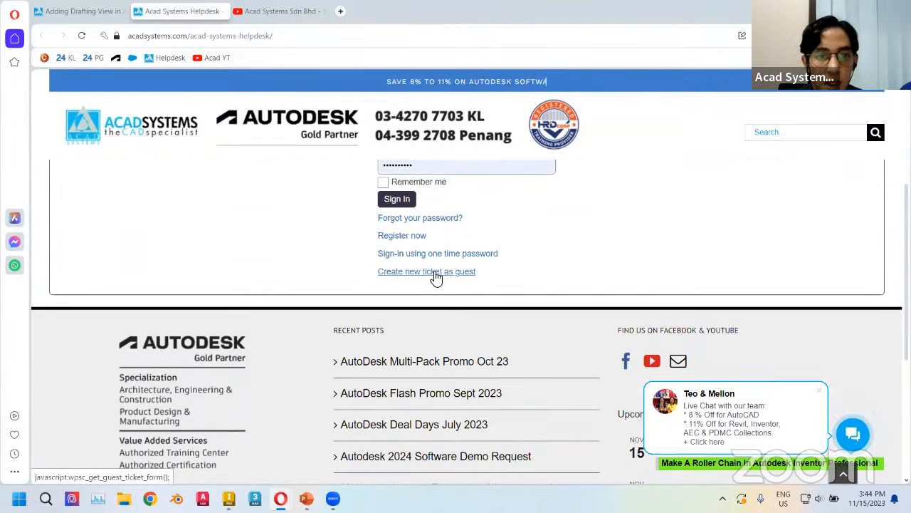
pyautogui.scroll(4, 339, 244)
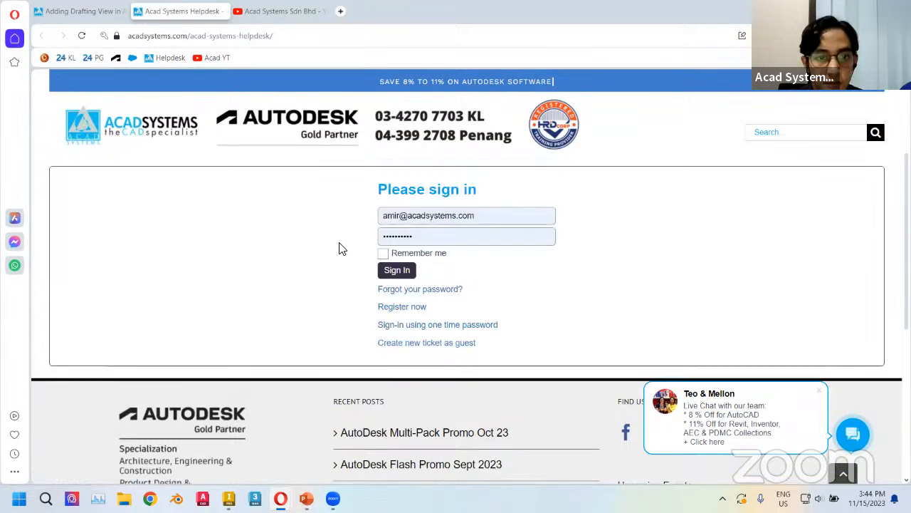
# Show the Acad Systems Sdn Bhd YouTube channel and browse its latest videos
pyautogui.click(278, 11)
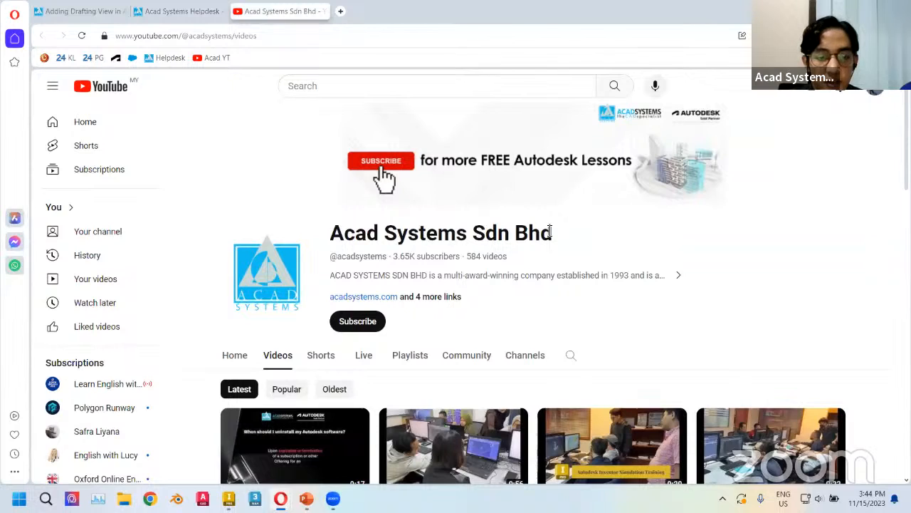
pyautogui.scroll(-2, 489, 316)
pyautogui.scroll(-1, 847, 241)
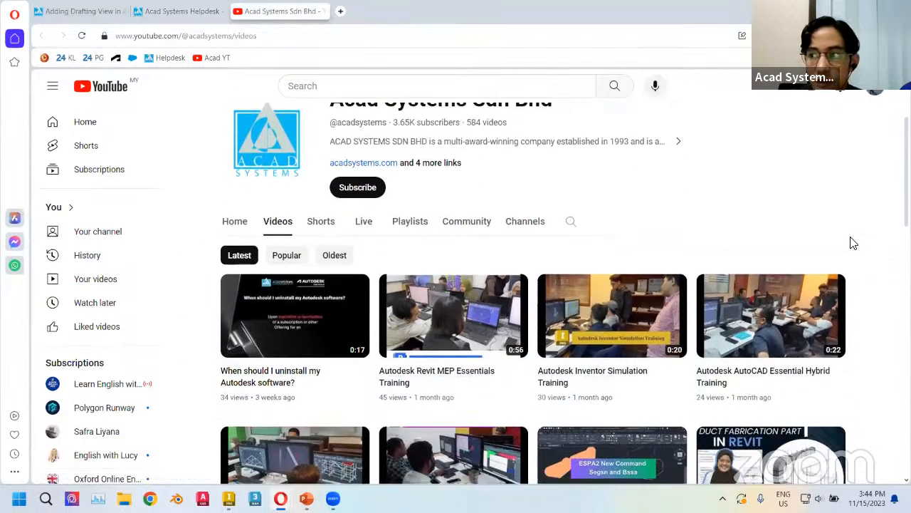
pyautogui.scroll(-3, 858, 306)
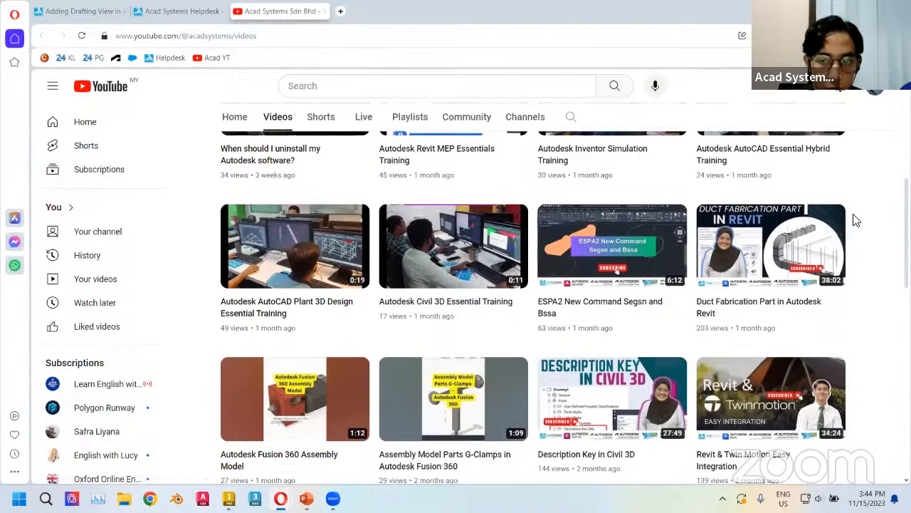
pyautogui.scroll(-3, 867, 254)
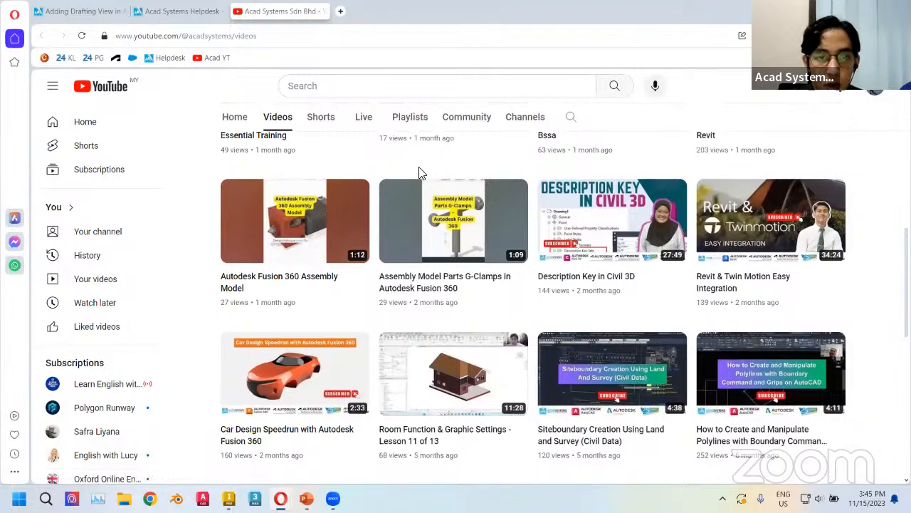
# Browse the YouTube channel's created playlists, and return to the closing slide in PowerPoint
pyautogui.click(413, 118)
pyautogui.scroll(-3, 508, 249)
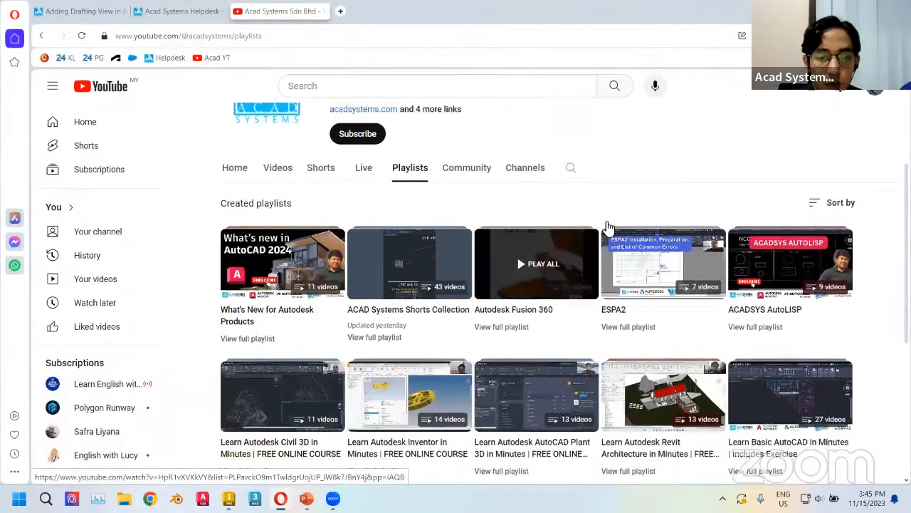
pyautogui.scroll(-2, 609, 226)
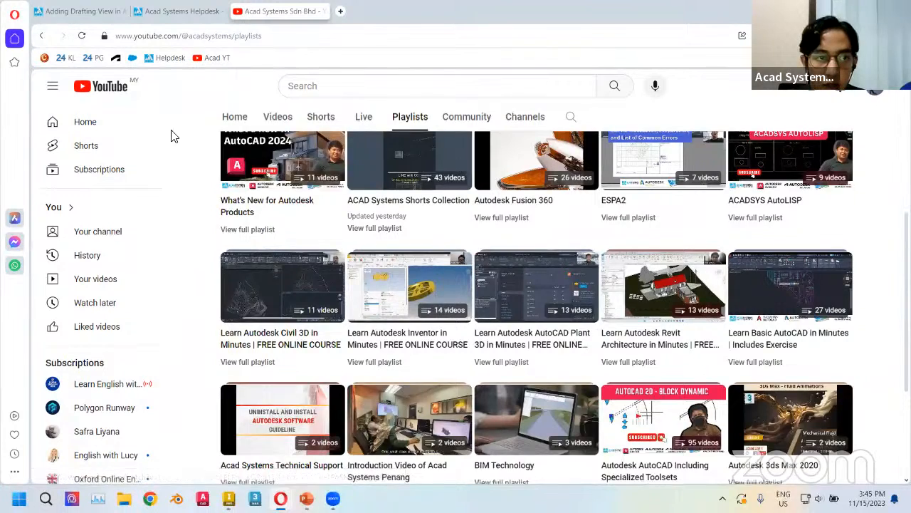
pyautogui.scroll(5, 223, 177)
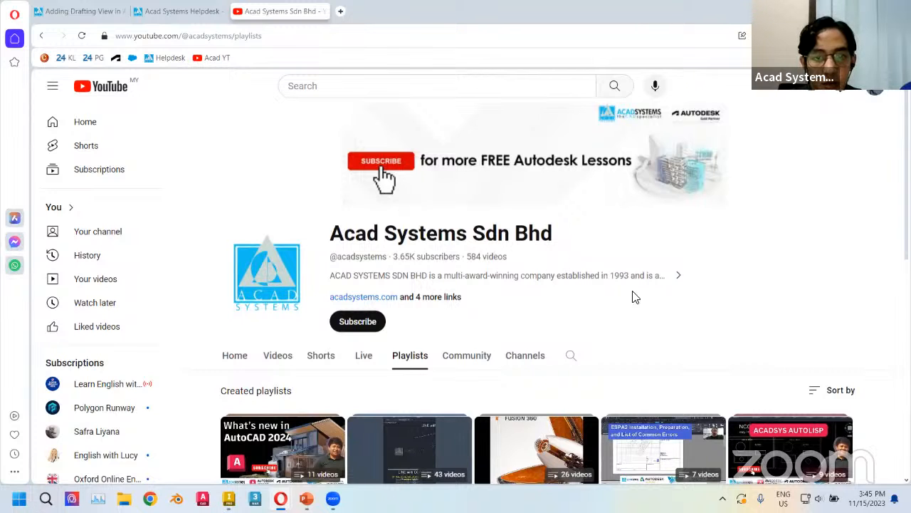
pyautogui.moveTo(311, 497)
pyautogui.click(307, 442)
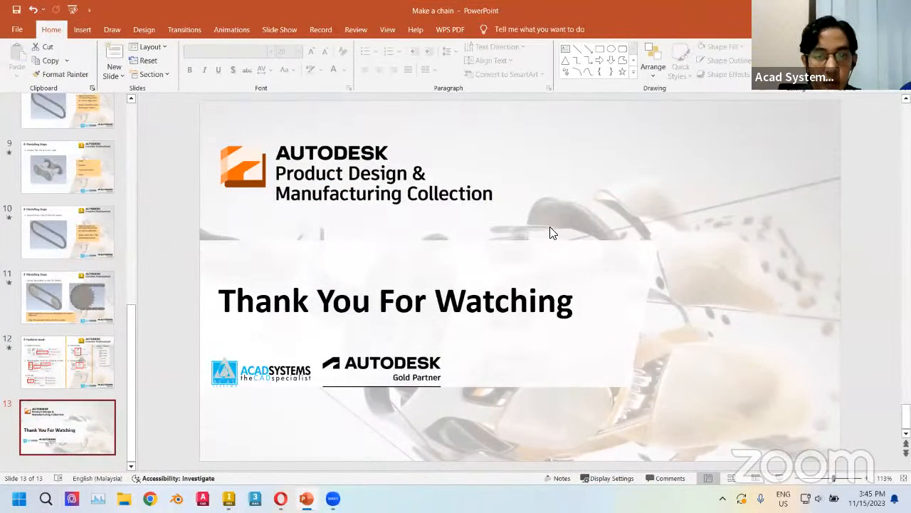